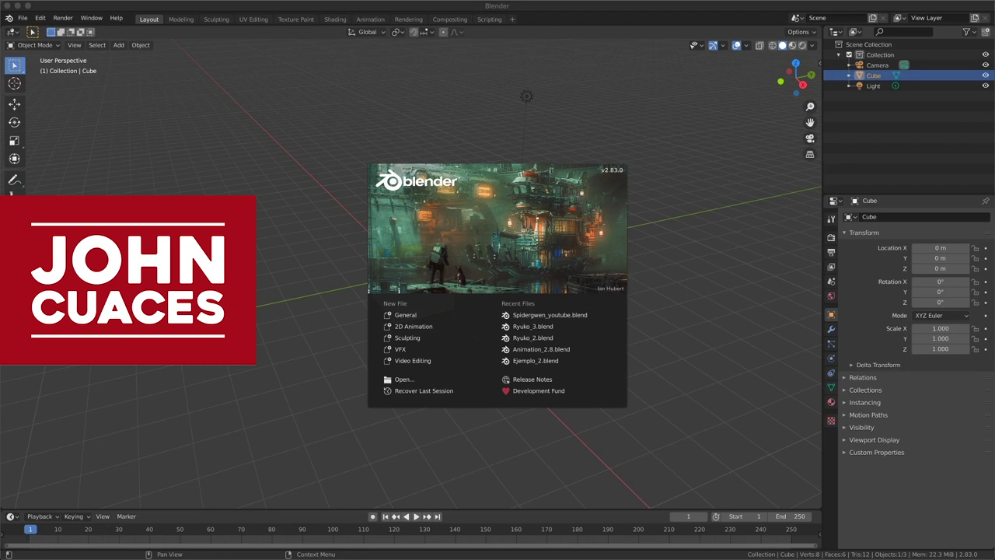
Dismiss the splash screen and delete the default cube, camera and light.
key("Escape")
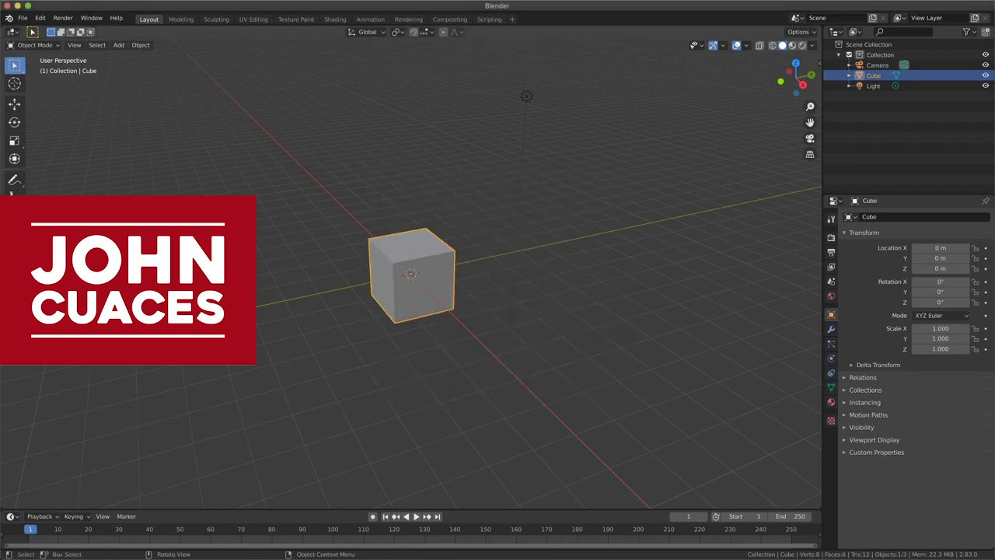
mouse_move(603, 91)
left_mouse_down()
mouse_move(288, 334)
mouse_move(181, 389)
left_mouse_up()
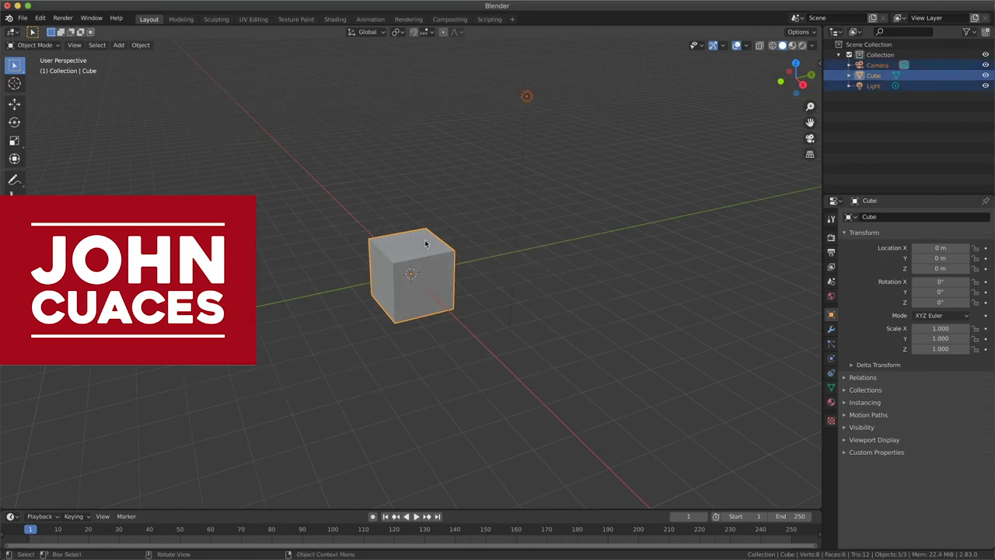
key("x")
left_click(468, 235)
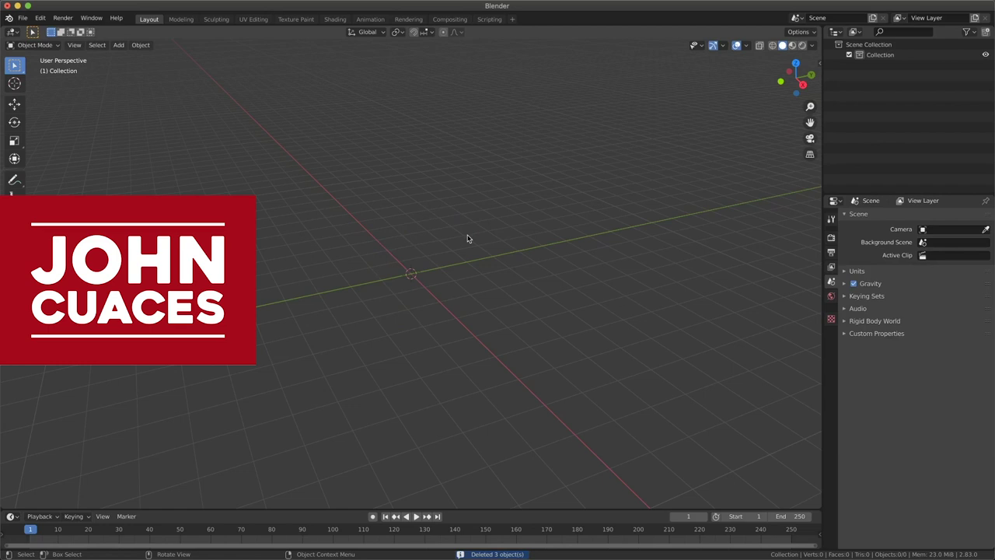
Add a UV sphere at the origin and zoom the view in close to it.
key("shift+a")
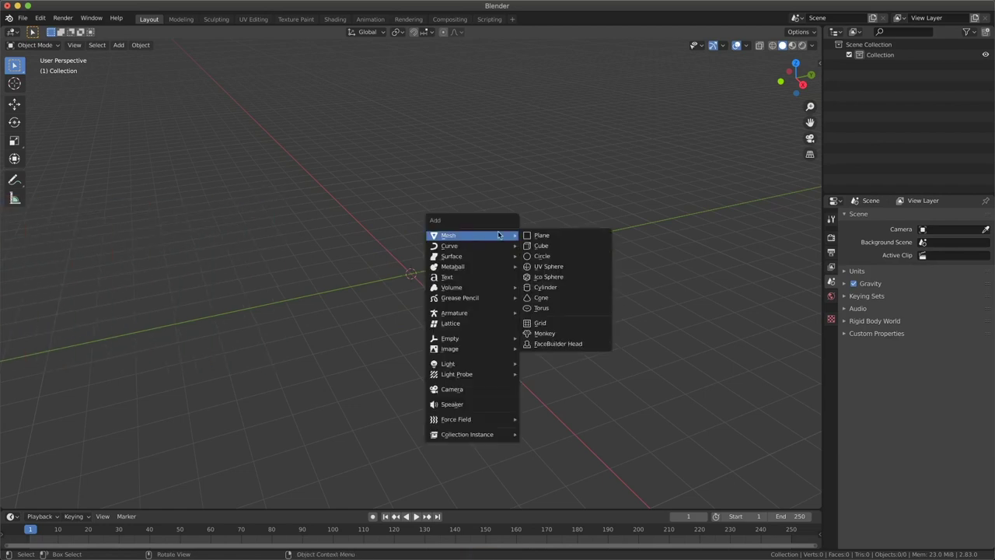
left_click(532, 267)
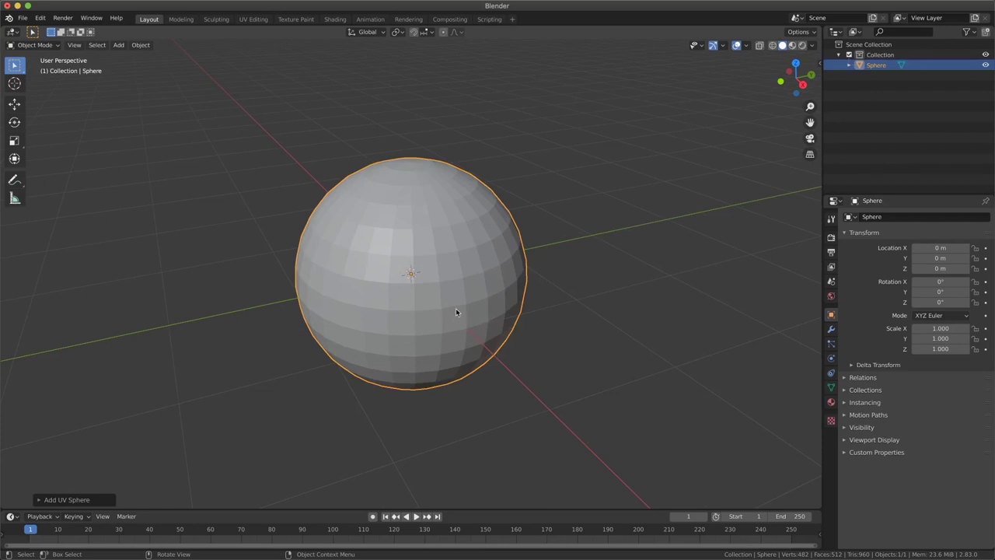
middle_click_drag(468, 307, 467, 306)
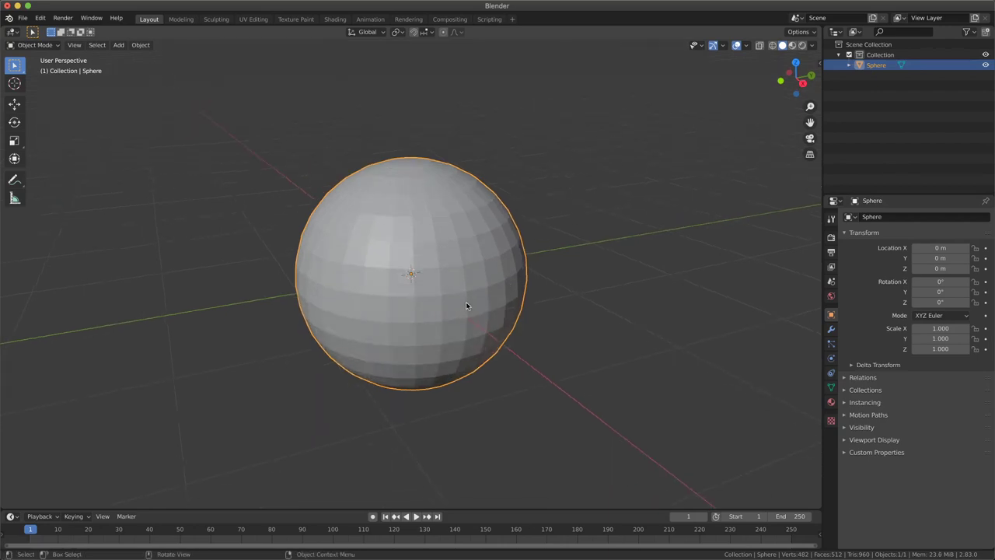
scroll(467, 306, "up", 1)
left_click(35, 44)
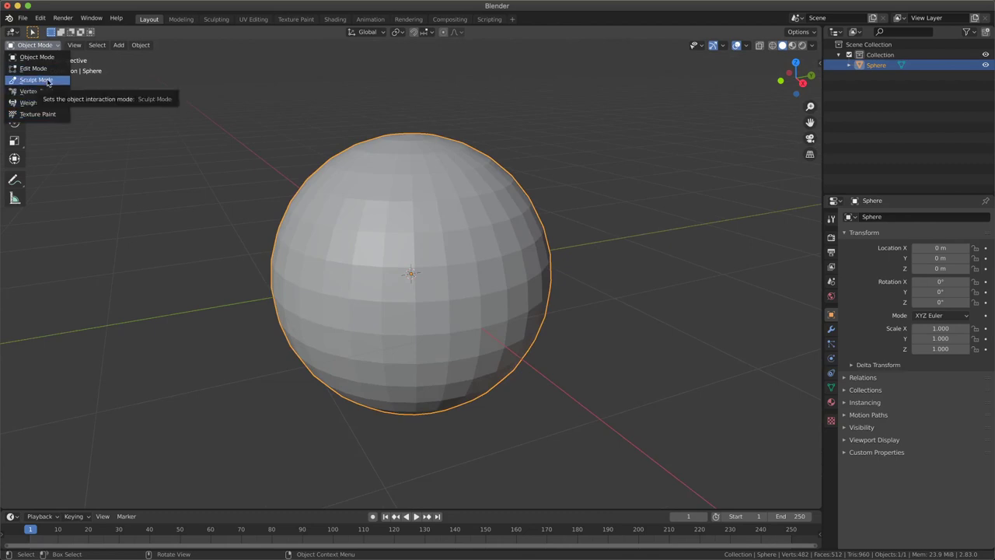
Put the sphere in Sculpt Mode with the SculptDraw brush at radius 50 px, strength 0.5.
left_click(47, 81)
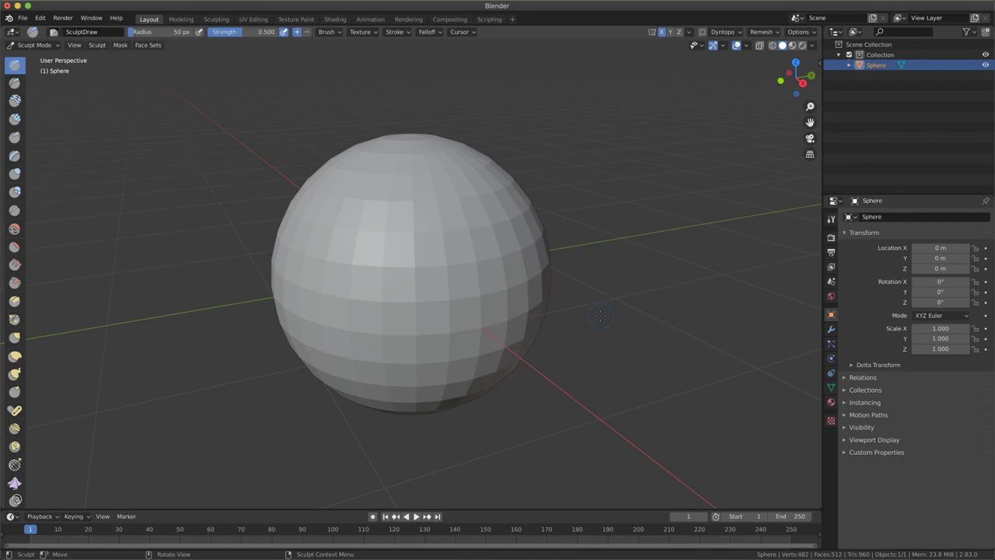
key("z")
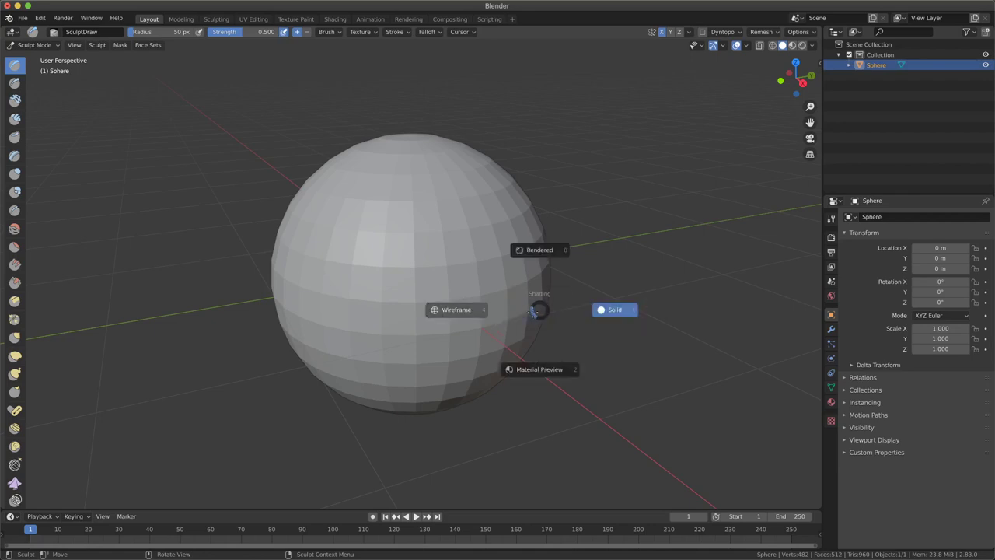
left_click(472, 312)
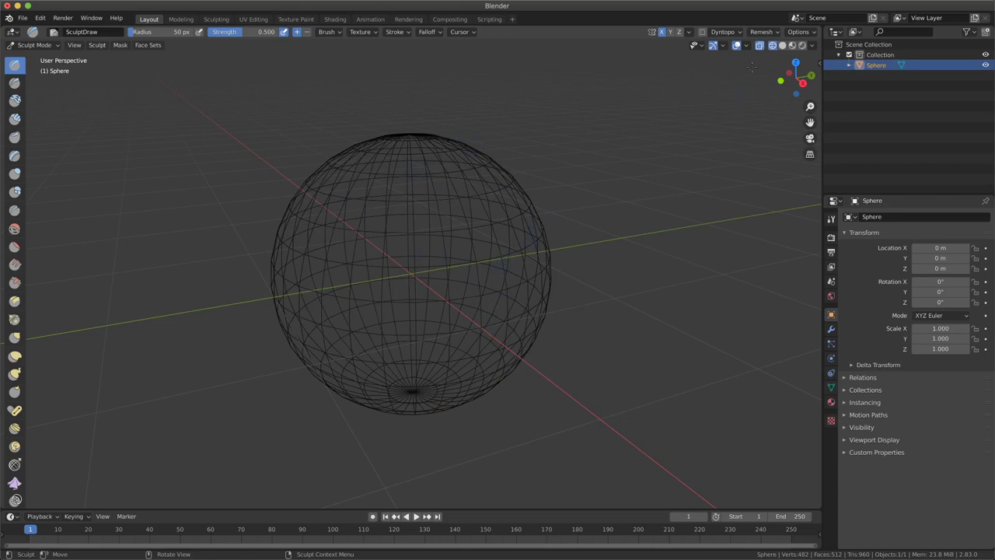
left_click(765, 31)
left_click(766, 33)
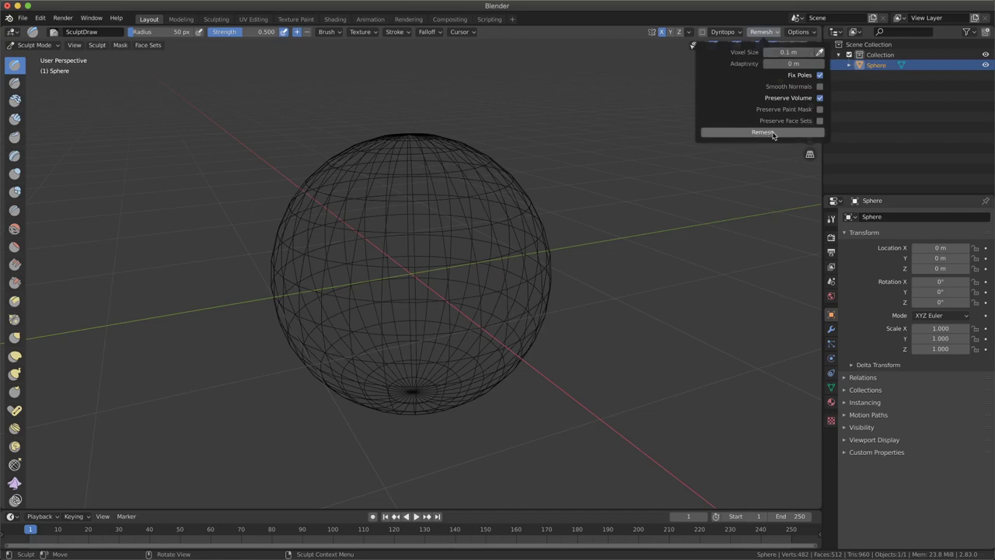
left_click(774, 132)
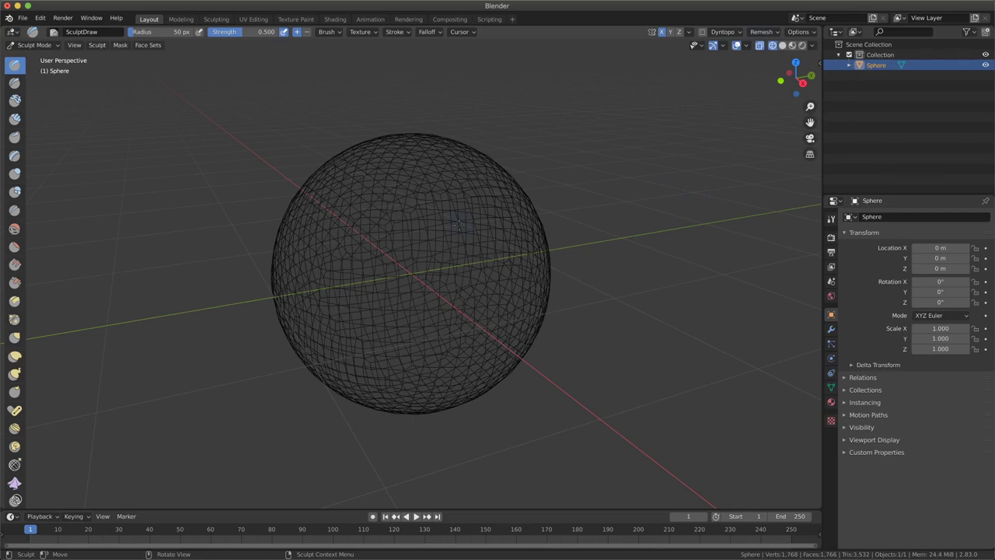
key("ctrl+z")
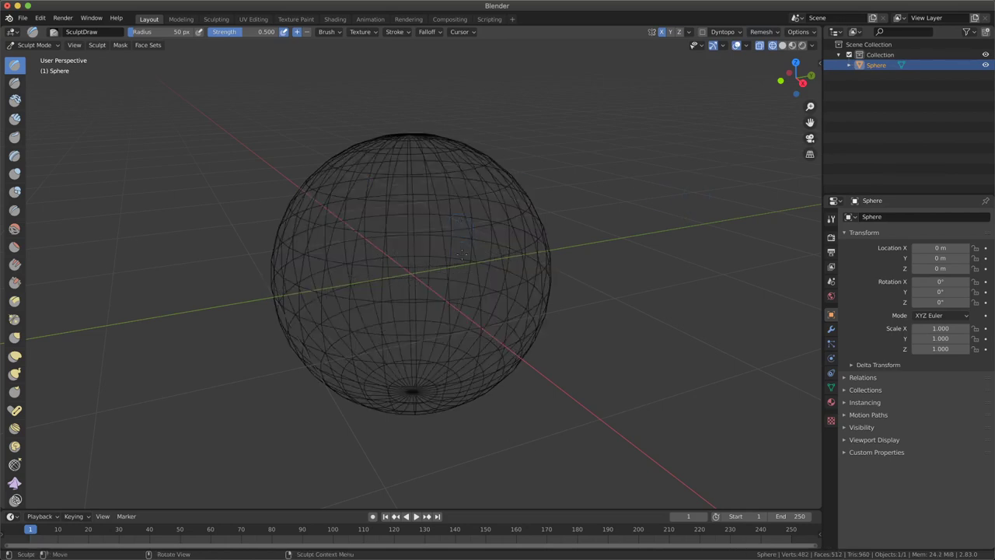
key("z")
left_click(524, 253)
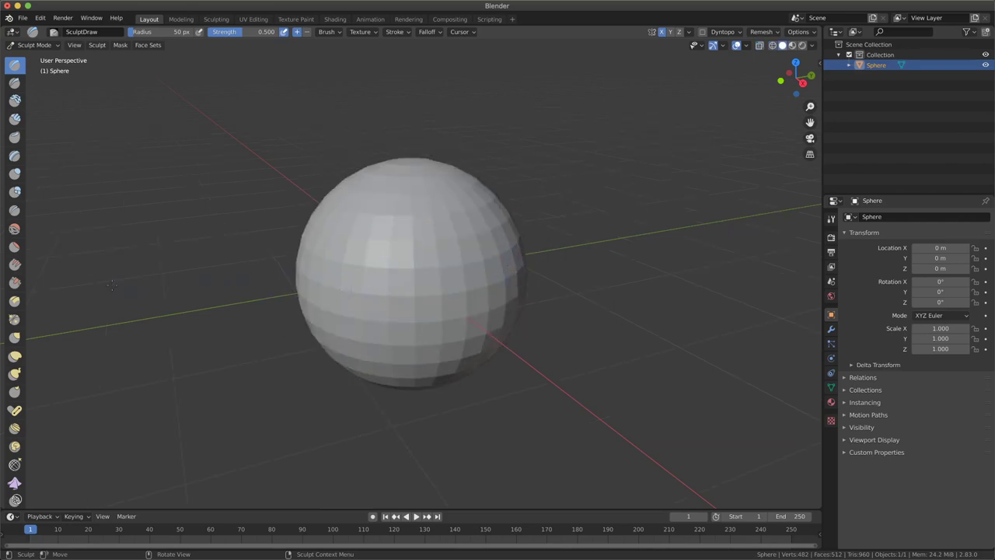
Pull long pointed arms out of the sphere with the Snake Hook brush.
left_click(14, 336)
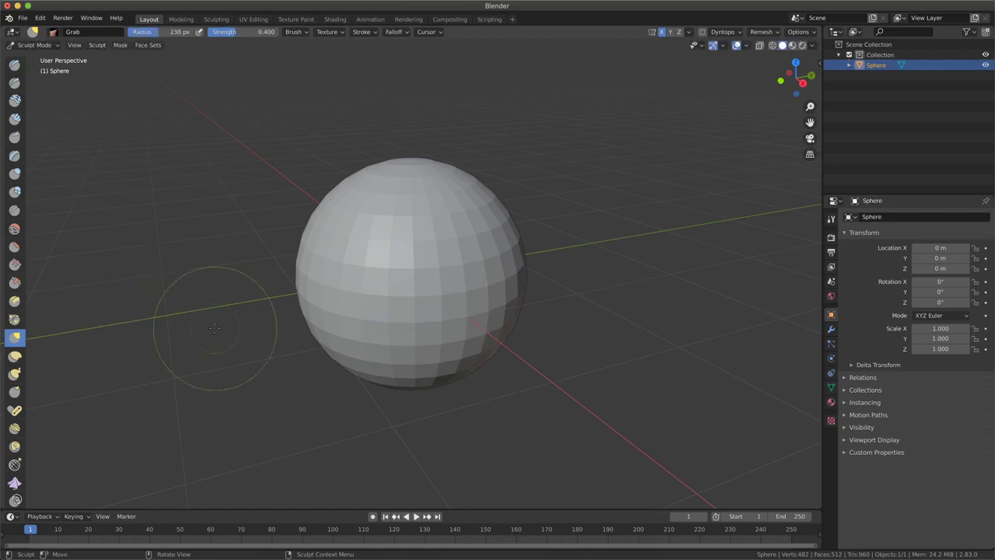
left_click(14, 373)
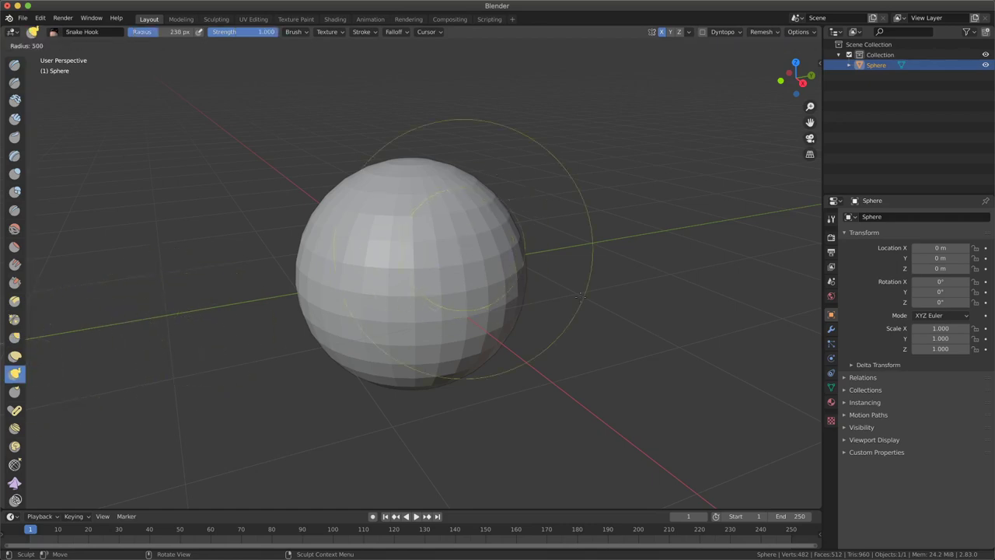
left_click_drag(494, 229, 809, 230)
scroll(644, 215, "down", 3)
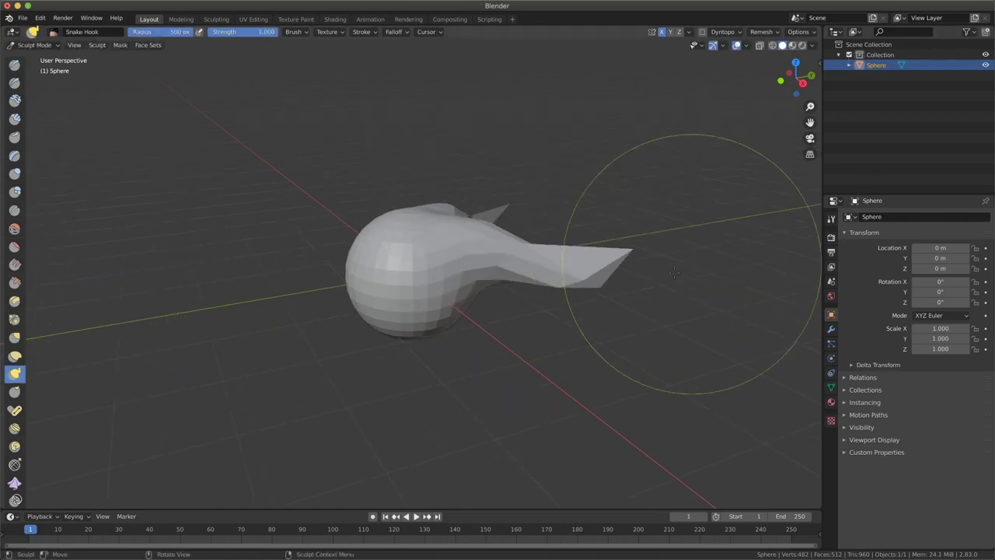
middle_click_drag(644, 216, 646, 329)
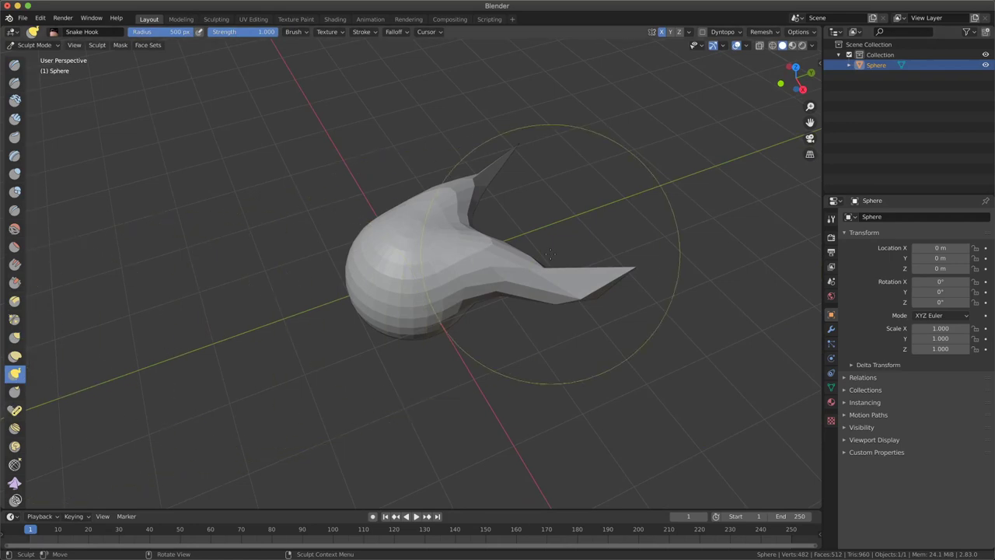
left_click_drag(425, 315, 425, 408)
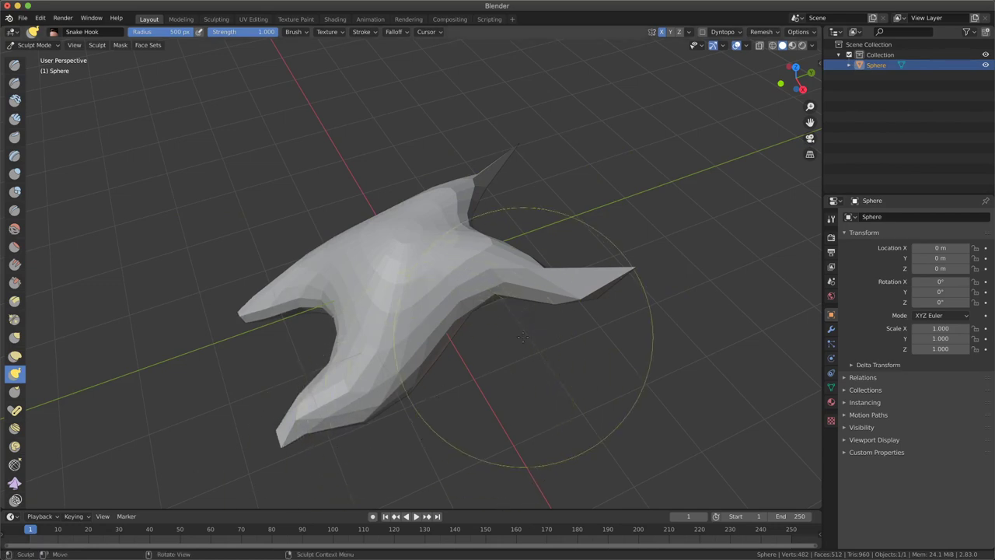
middle_click_drag(566, 348, 538, 328)
Voxel-remesh the stretched shape at 0.1 m, giving 4,327 vertices.
scroll(545, 311, "up", 1)
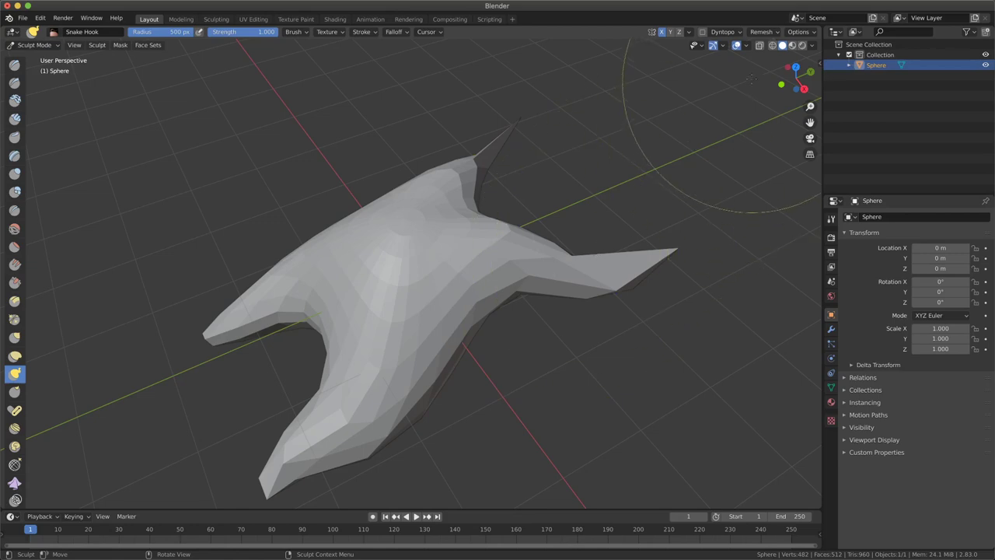
left_click(761, 35)
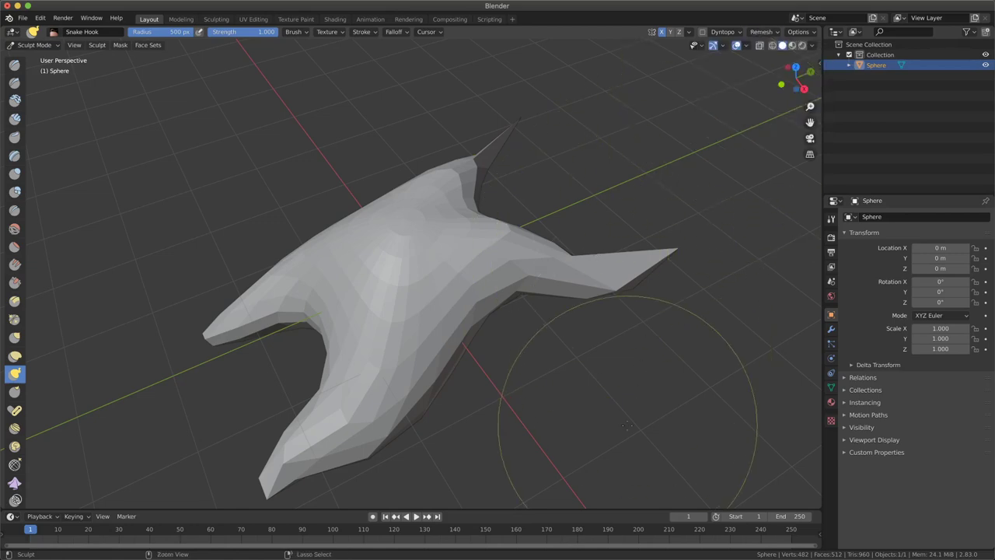
key("ctrl+r")
Drag a new thick lobe out toward the lower right with Snake Hook, then check it from several angles.
mouse_move(572, 467)
middle_mouse_down()
mouse_move(598, 344)
mouse_move(591, 339)
middle_mouse_up()
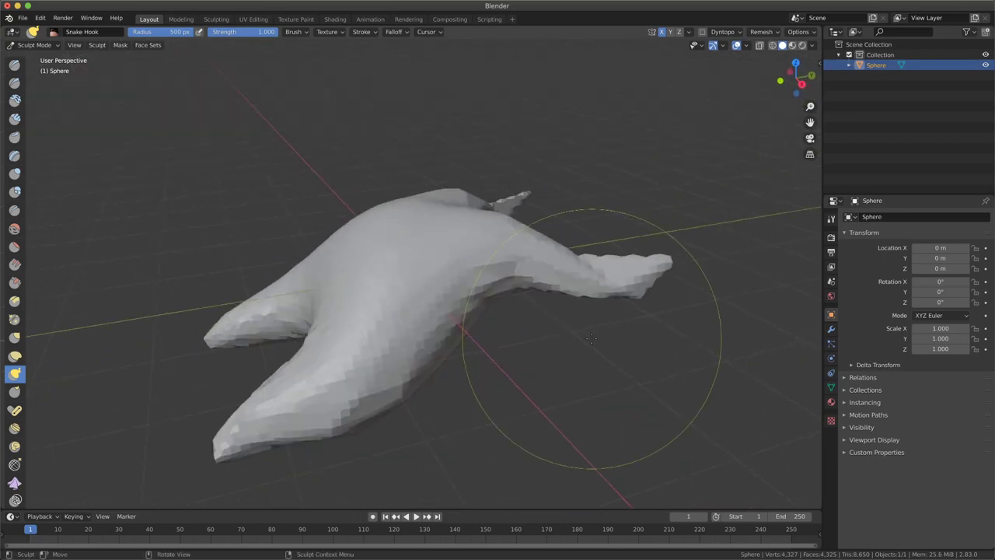
middle_click_drag(591, 338, 594, 339)
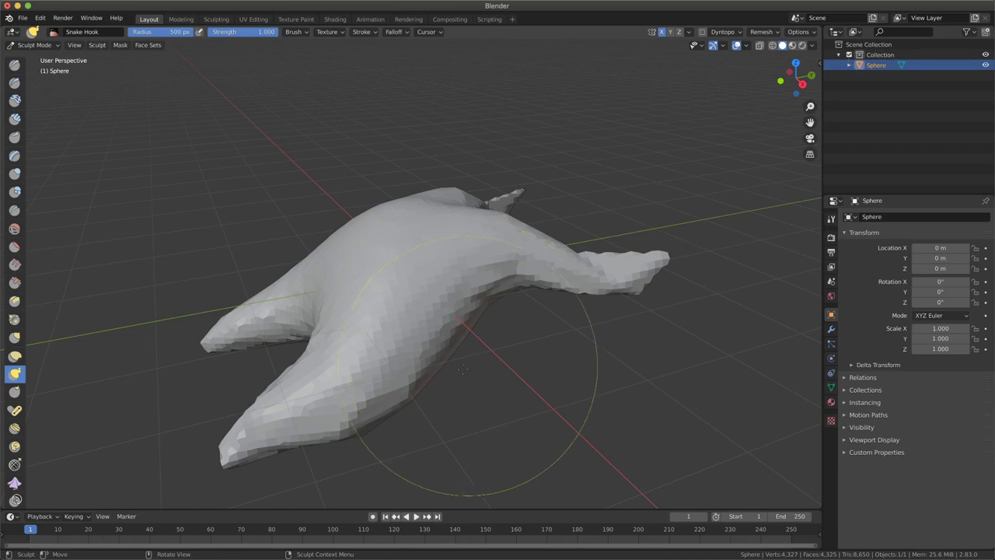
mouse_move(474, 351)
left_mouse_down()
mouse_move(666, 408)
mouse_move(709, 389)
left_mouse_up()
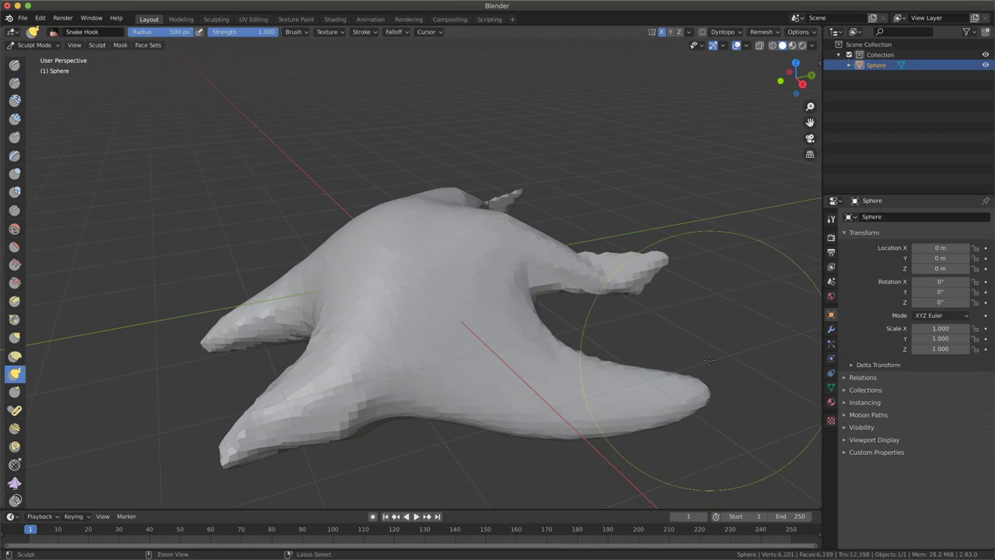
mouse_move(629, 399)
middle_mouse_down()
mouse_move(584, 406)
mouse_move(580, 393)
middle_mouse_up()
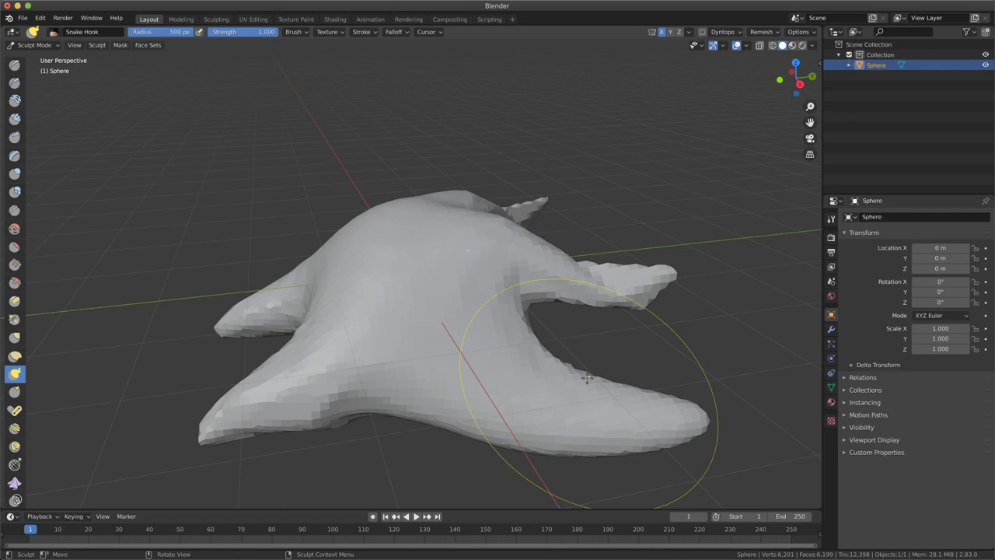
middle_click_drag(588, 376, 608, 384)
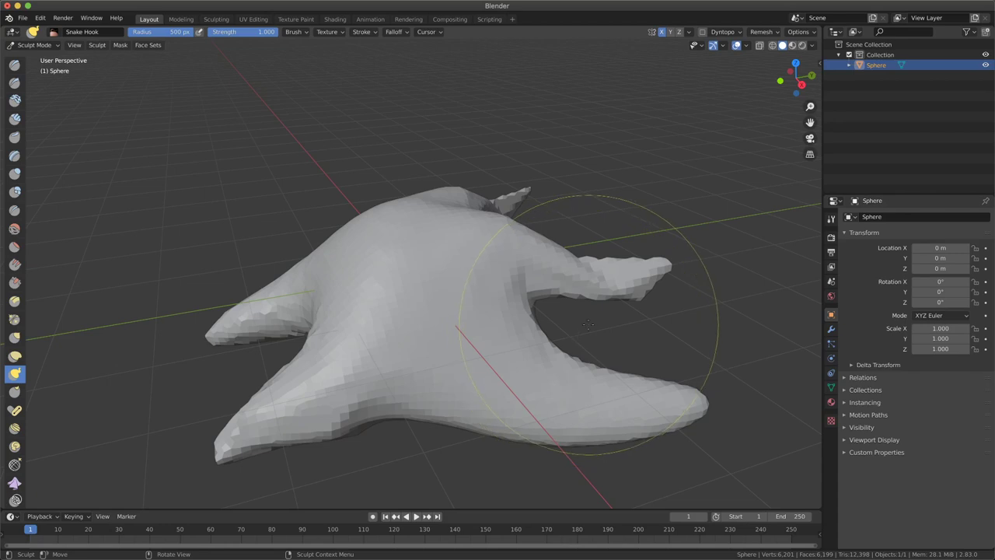
key("ctrl+Tab")
Return to Object Mode, add a second UV sphere and move it out above the body.
left_click(540, 329)
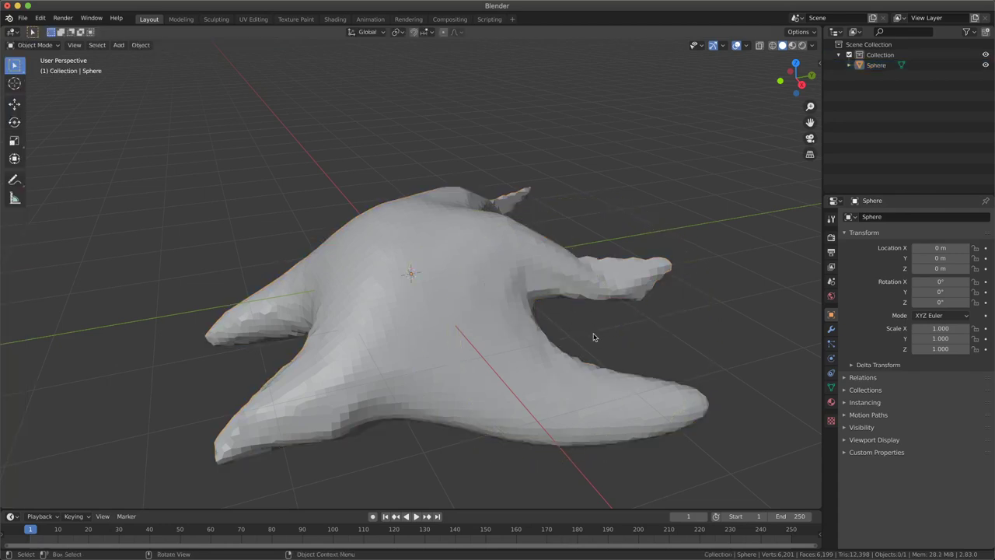
middle_click_drag(594, 336, 628, 331)
key("shift+a")
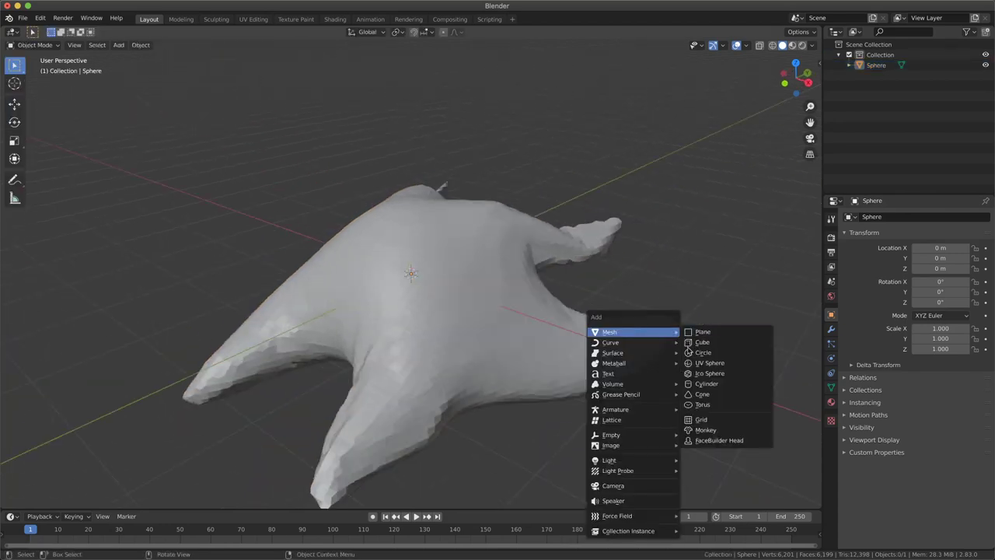
left_click(692, 363)
mouse_move(686, 366)
middle_mouse_down()
mouse_move(577, 305)
mouse_move(592, 244)
middle_mouse_up()
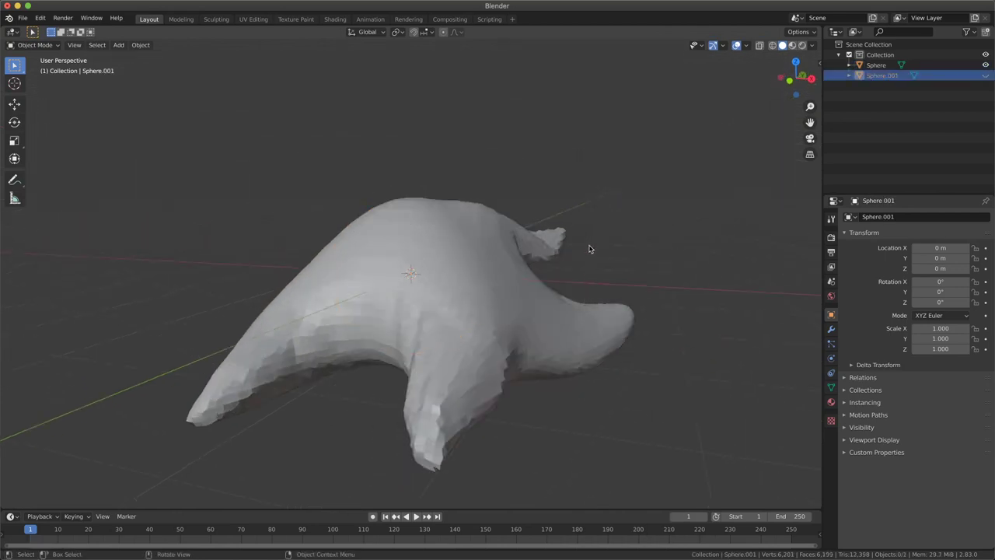
key("g")
left_click(631, 202)
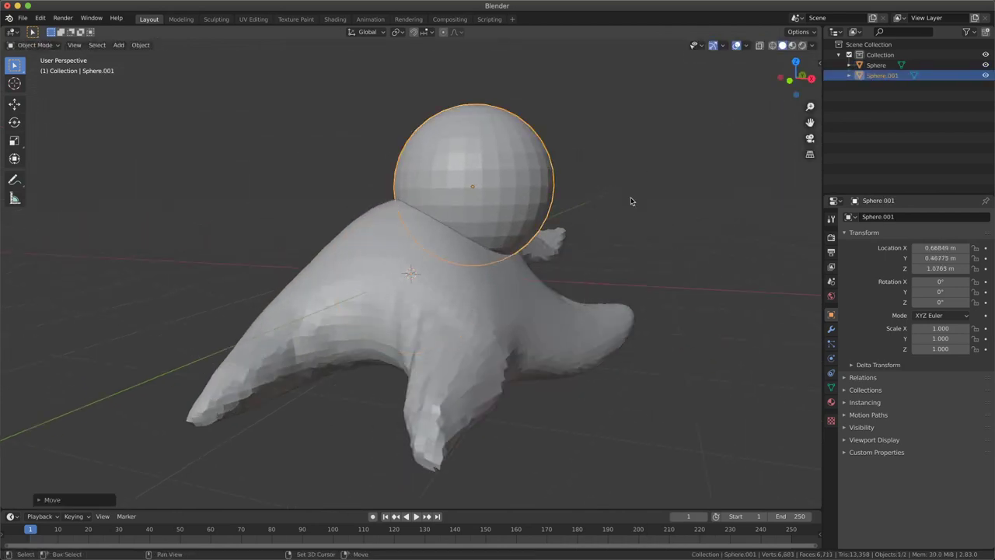
Add a cube and place it above the new sphere.
key("shift+a")
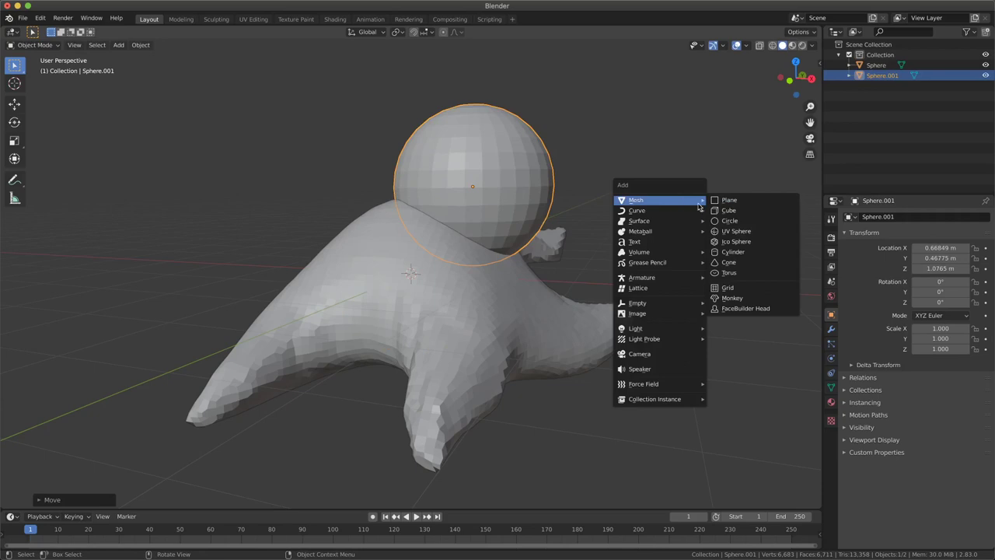
left_click(728, 210)
key("g")
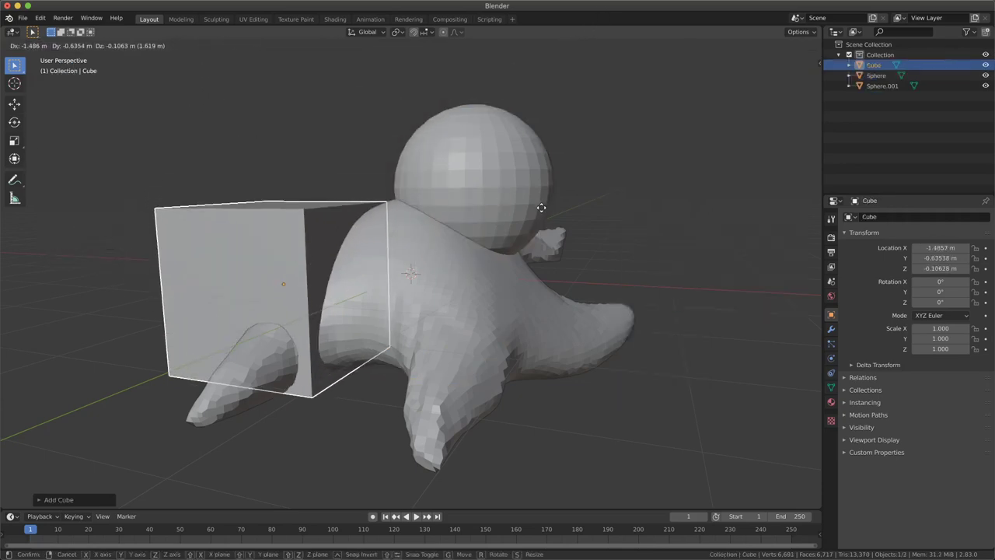
left_click(579, 203)
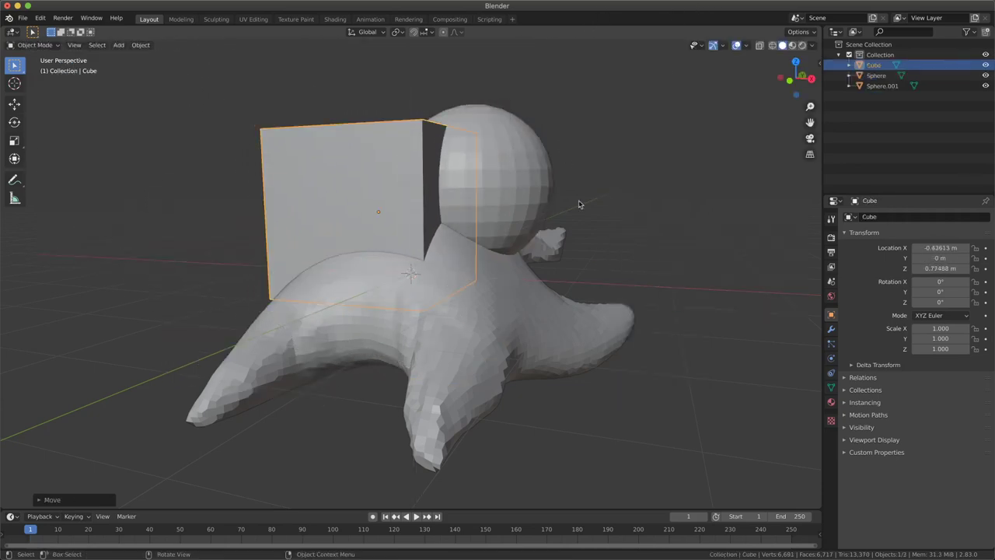
key("g")
left_click(616, 222)
middle_click_drag(616, 221, 561, 350)
Add a Suzanne monkey head above the cube, then select all objects.
key("shift+a")
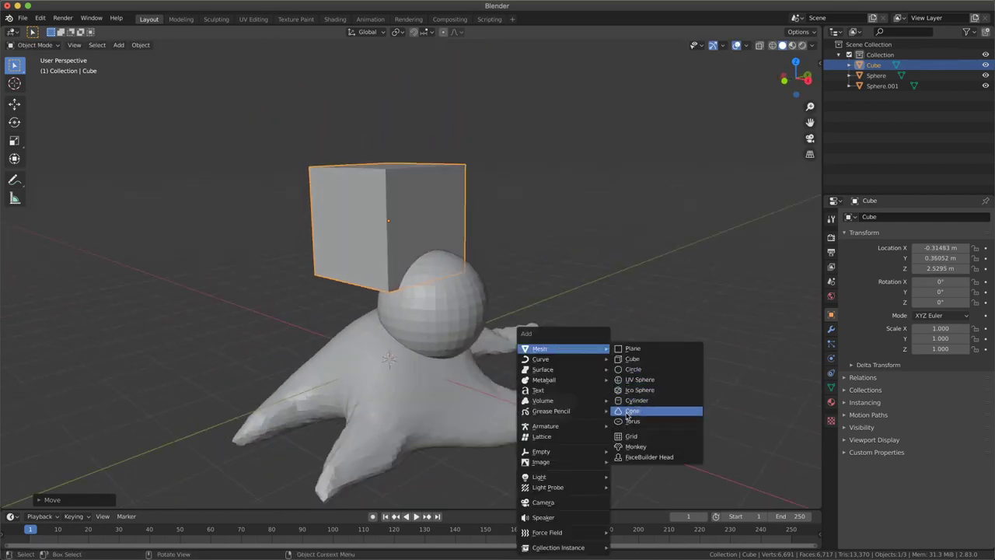
left_click(635, 446)
key("g")
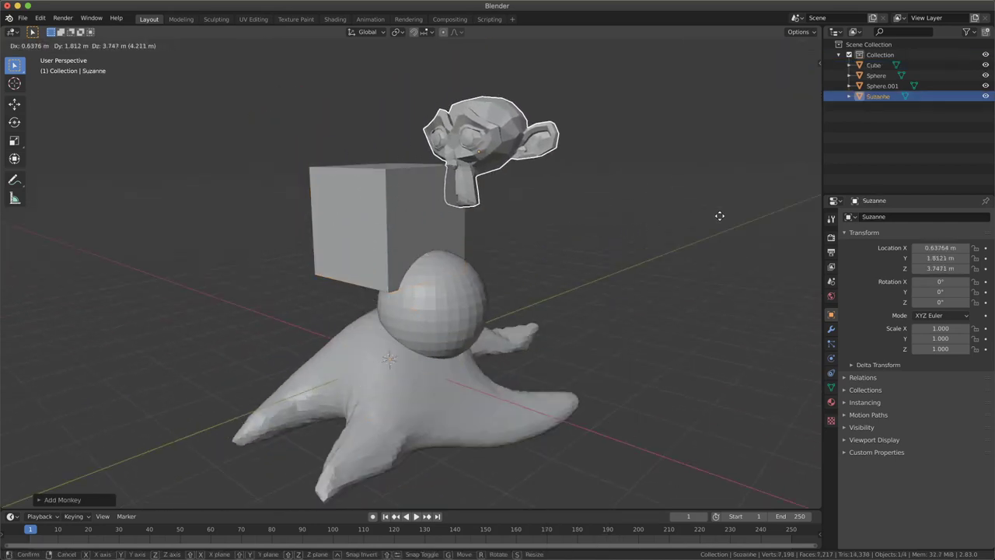
left_click(710, 211)
mouse_move(711, 210)
middle_mouse_down()
mouse_move(562, 273)
mouse_move(655, 275)
mouse_move(608, 276)
middle_mouse_up()
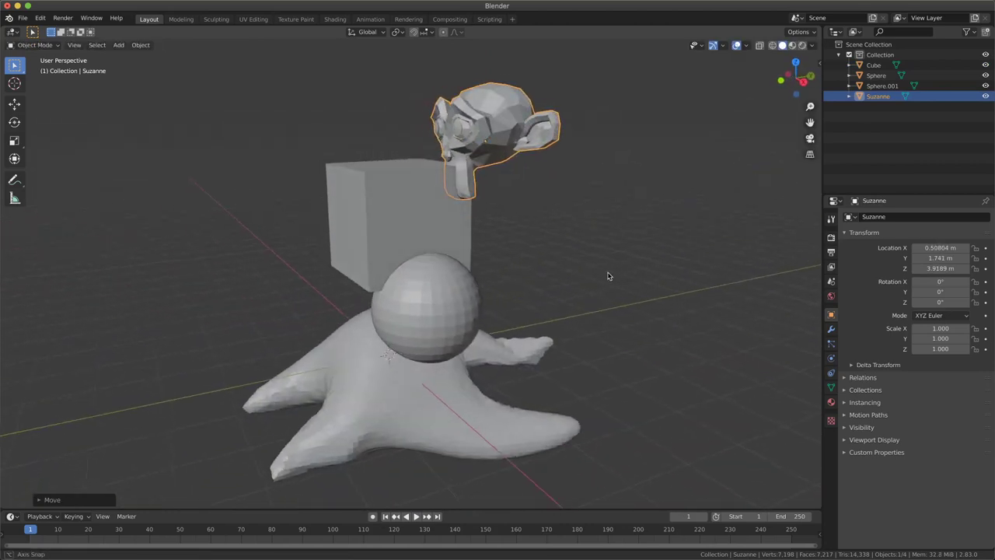
left_click_drag(670, 121, 275, 459)
Join all pieces into one Suzanne object and select its linked parts in Edit Mode.
key("ctrl+j")
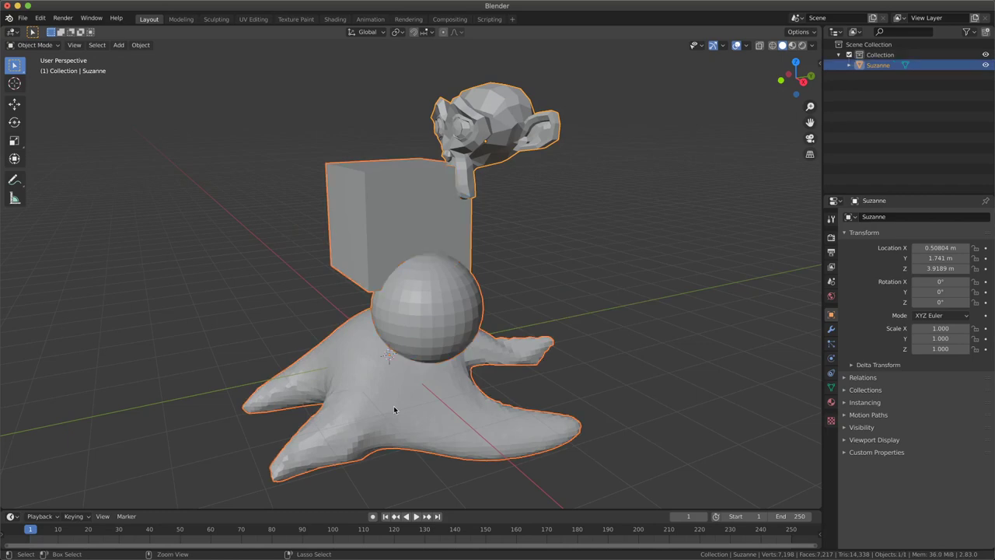
mouse_move(393, 409)
middle_mouse_down()
mouse_move(557, 270)
mouse_move(472, 277)
middle_mouse_up()
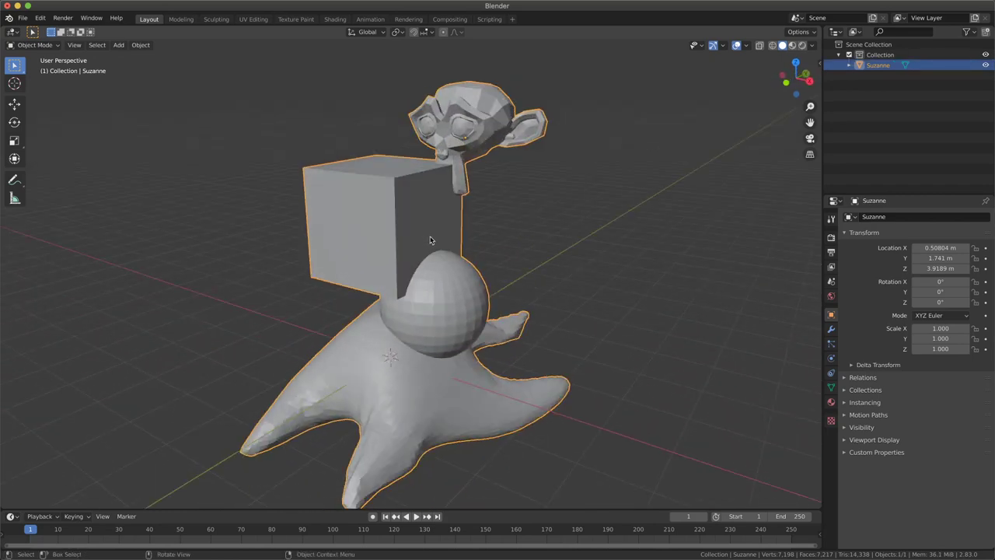
key("Tab")
key("alt+a")
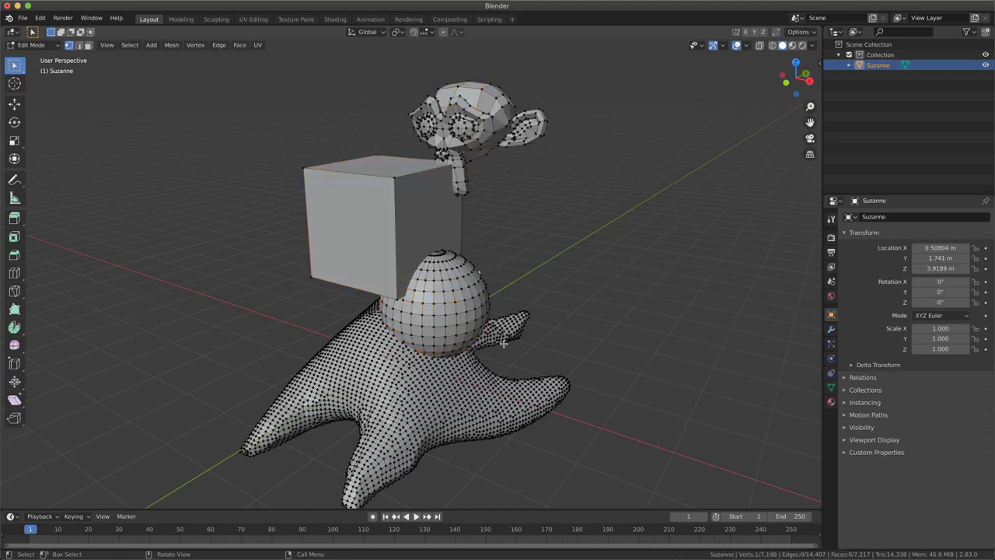
key("l")
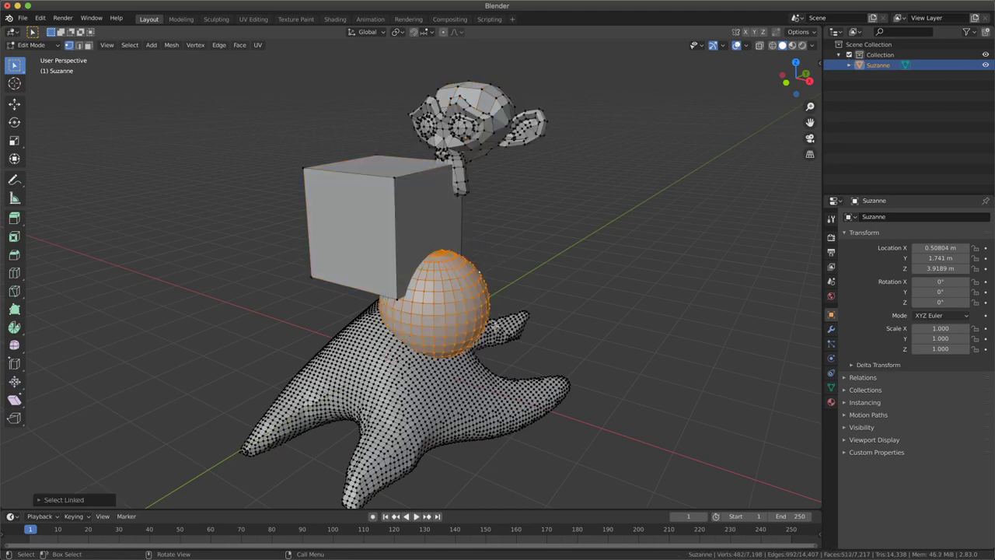
key("alt+a")
key("l")
key("l")
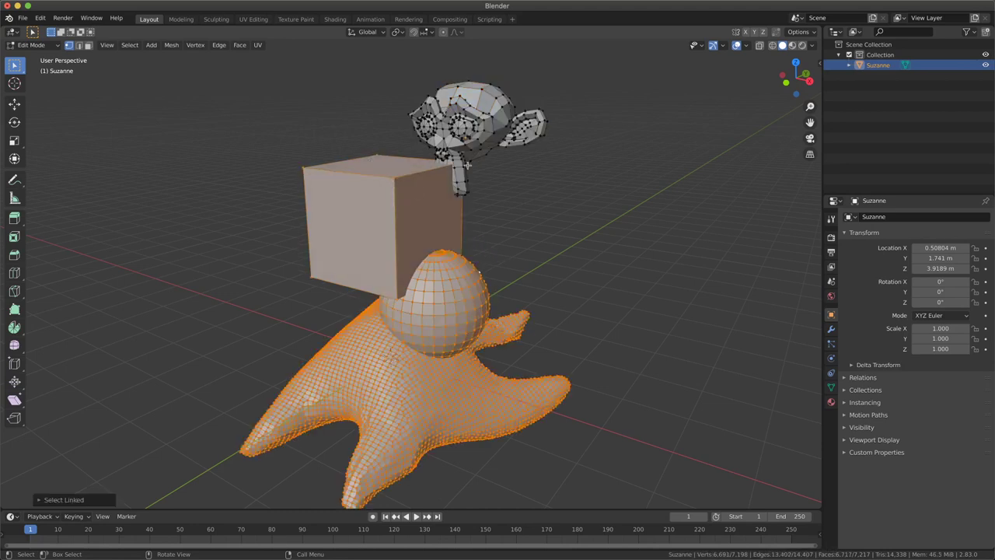
key("l")
key("l")
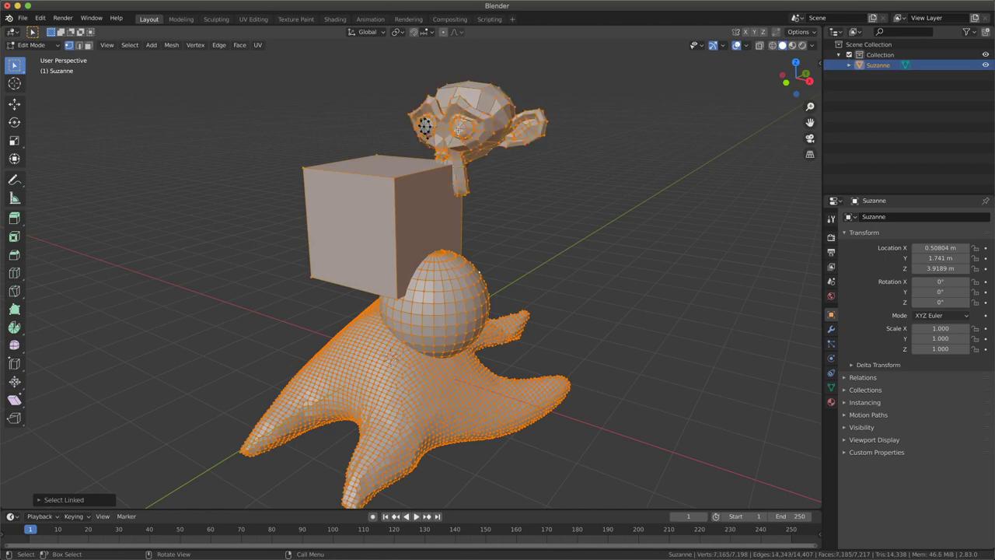
key("l")
Switch to Sculpt Mode, shrink the Snake Hook brush to 292 px, and remesh to 7,198 vertices.
middle_click_drag(506, 354, 499, 364)
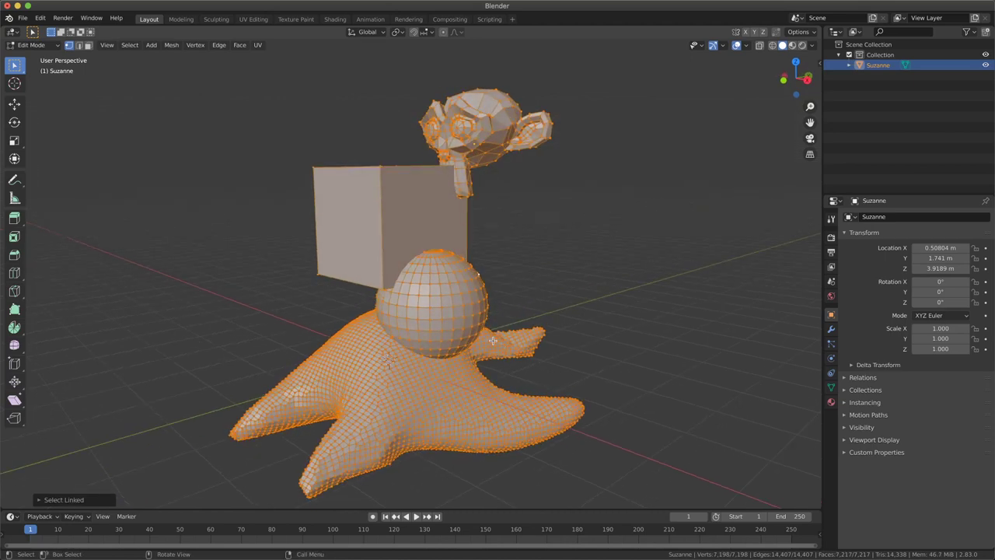
key("ctrl+Tab")
left_click(504, 402)
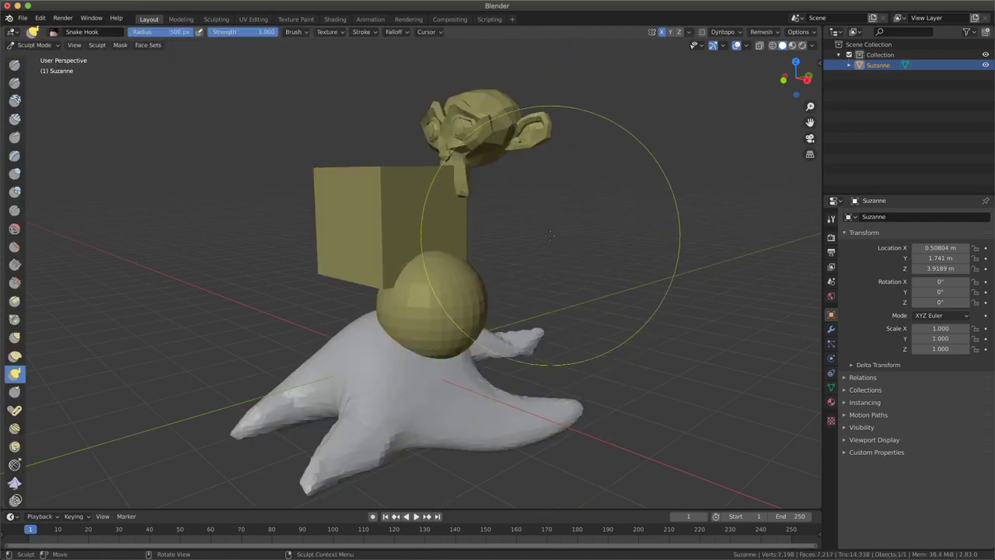
mouse_move(550, 233)
middle_mouse_down()
mouse_move(517, 261)
mouse_move(424, 289)
middle_mouse_up()
scroll(438, 279, "up", 3)
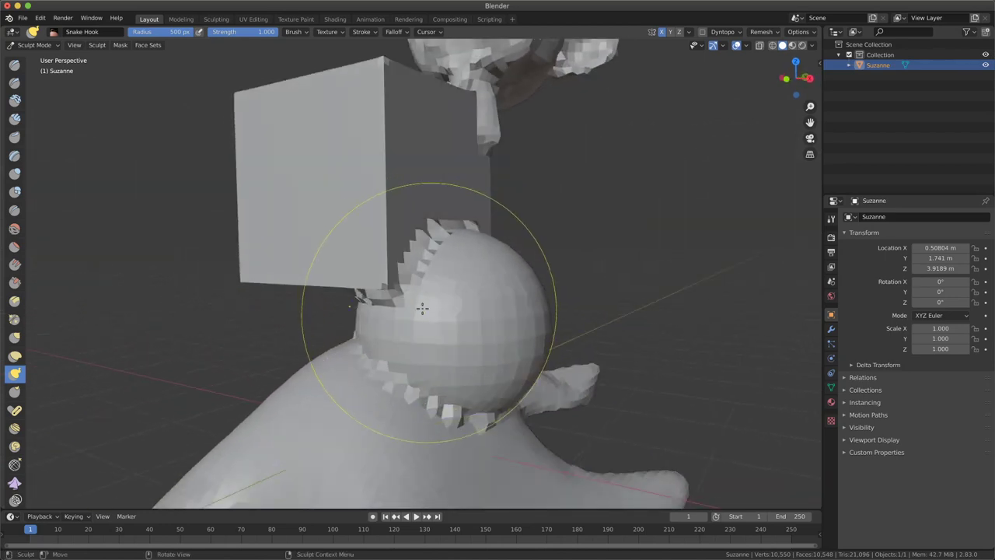
middle_click_drag(424, 300, 439, 241)
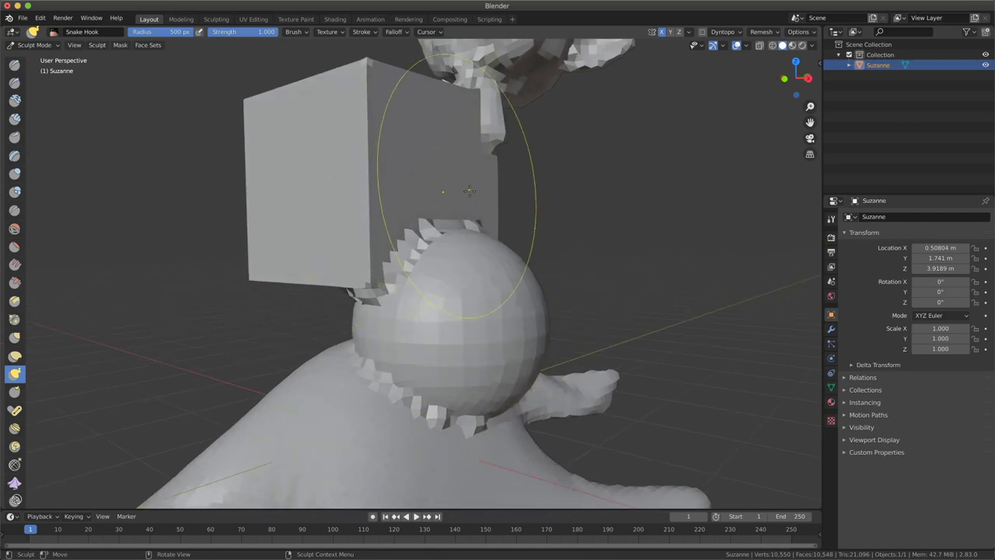
middle_click_drag(440, 201, 441, 288)
key("f")
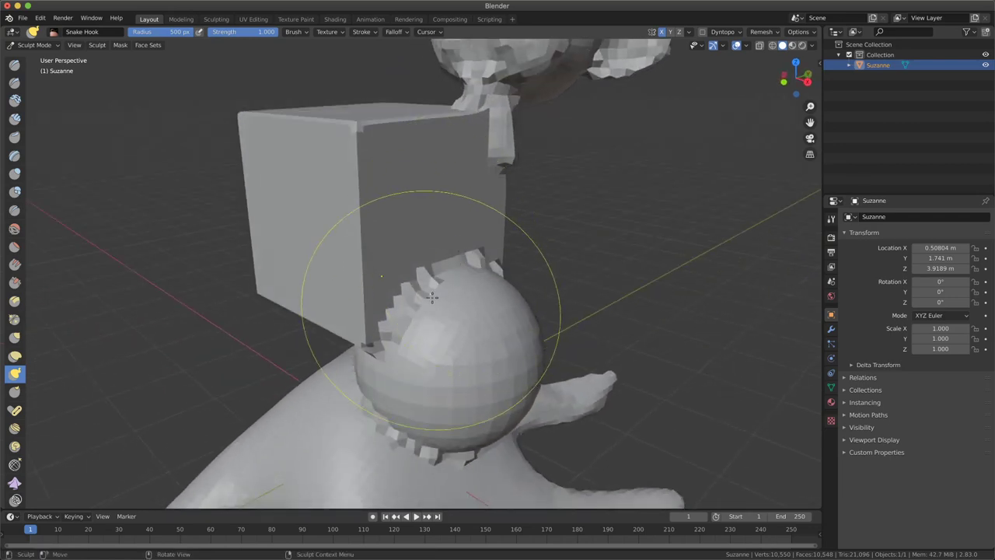
left_click(396, 286)
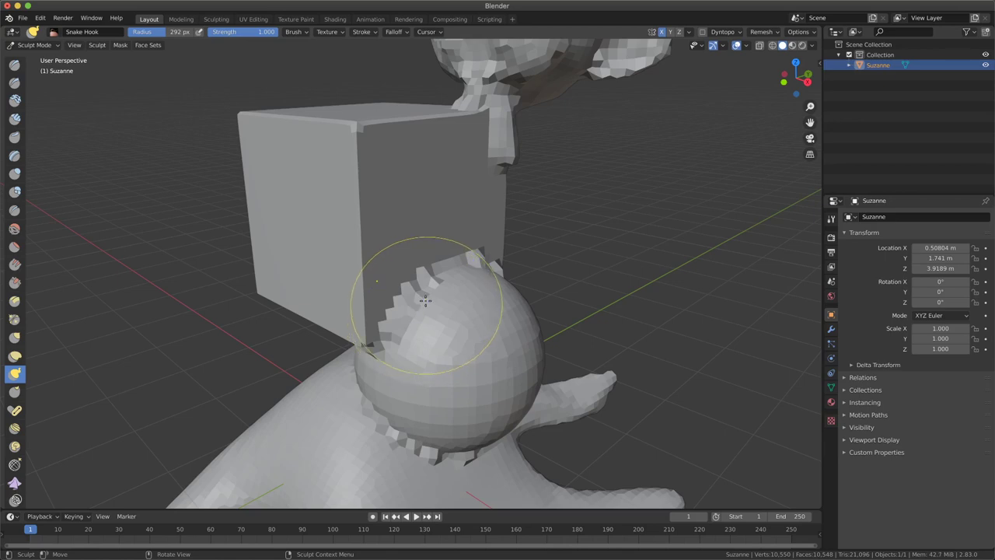
key("ctrl+r")
Lower the voxel size in the Remesh popover and remesh the figure to 113,019 vertices.
left_click(766, 32)
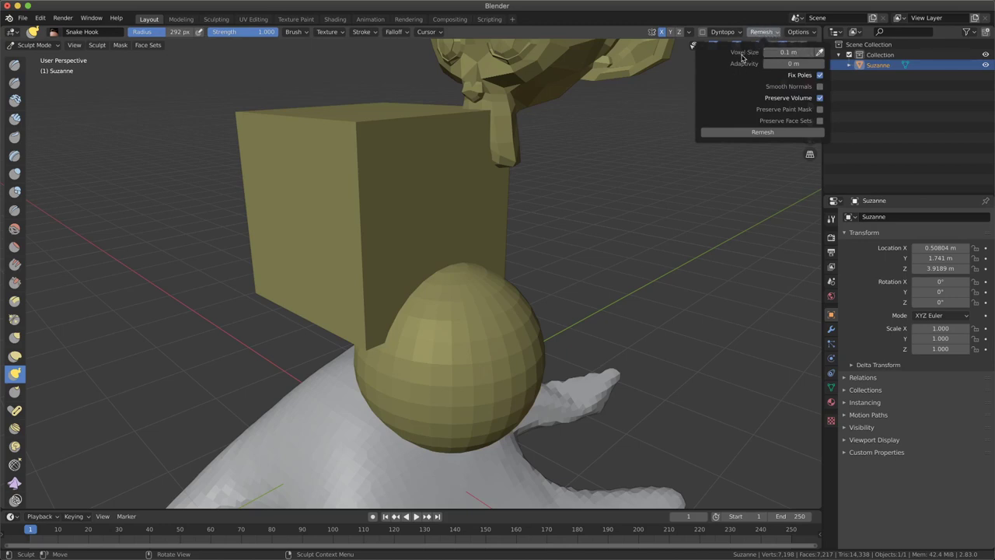
left_click(782, 53)
scroll(482, 267, "down", 3)
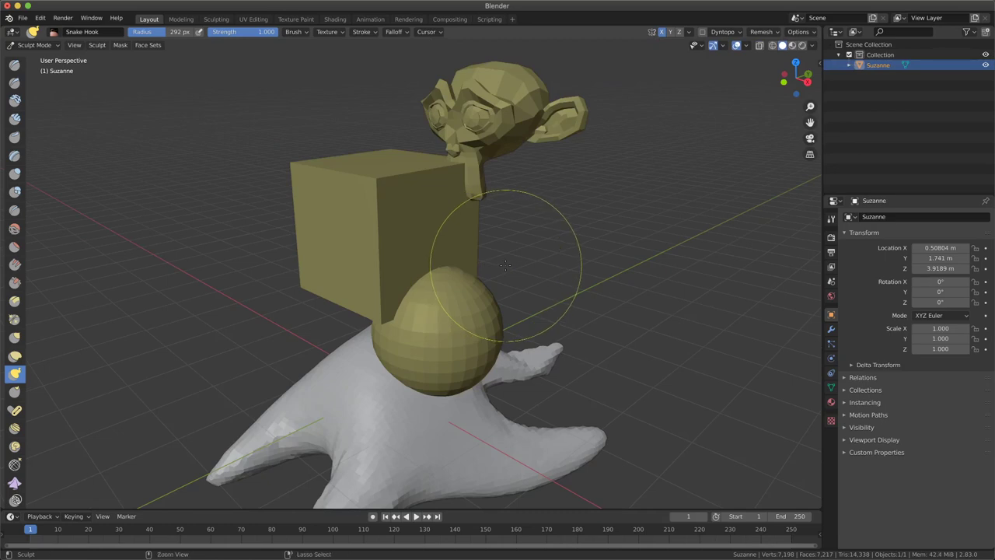
key("ctrl+r")
scroll(420, 419, "up", 2)
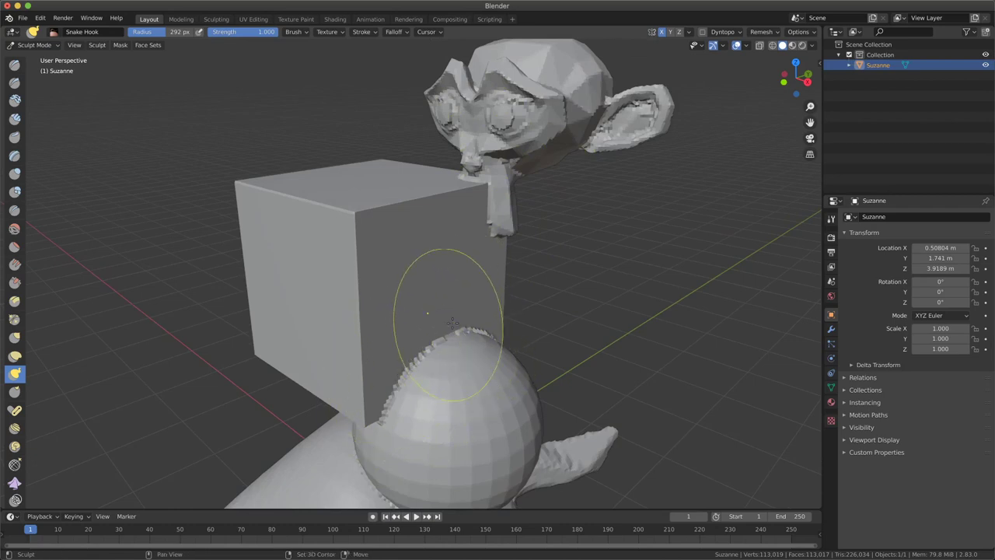
middle_click_drag(424, 354, 408, 318)
middle_click_drag(483, 320, 482, 171)
scroll(395, 278, "down", 3)
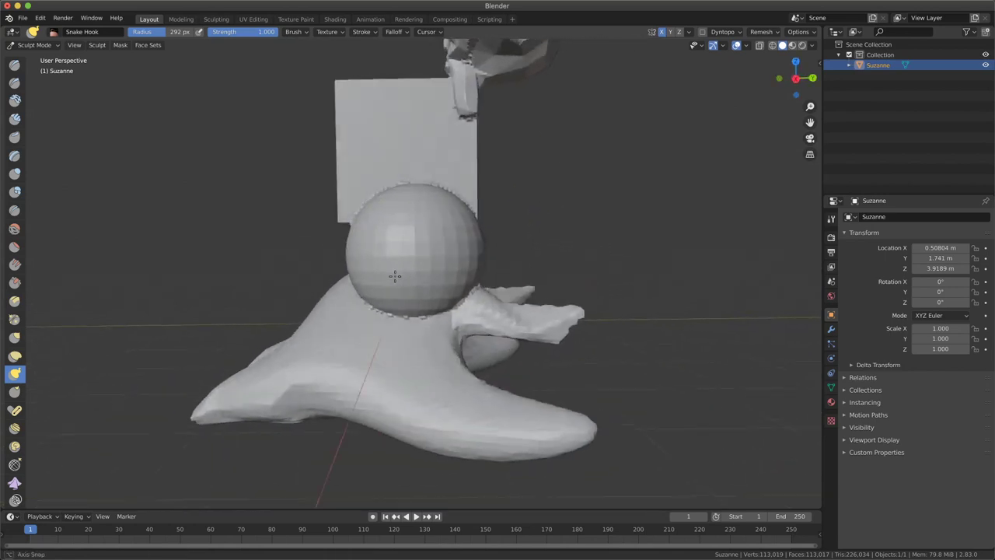
mouse_move(394, 277)
middle_mouse_down()
mouse_move(383, 282)
mouse_move(456, 277)
mouse_move(455, 262)
mouse_move(437, 251)
middle_mouse_up()
scroll(400, 339, "up", 2)
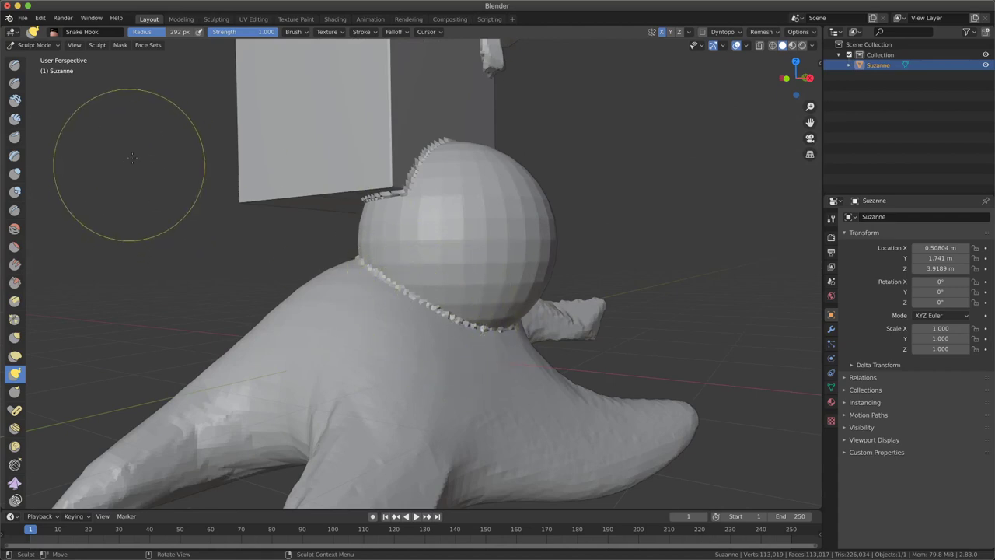
Open Spidergwen_youtube.blend from the recent files list.
left_click(26, 17)
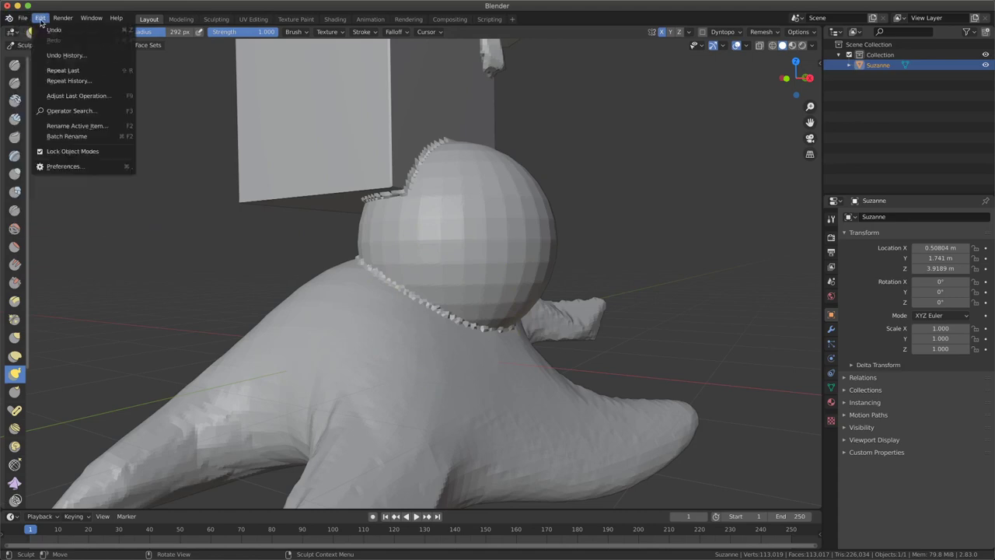
left_click(23, 17)
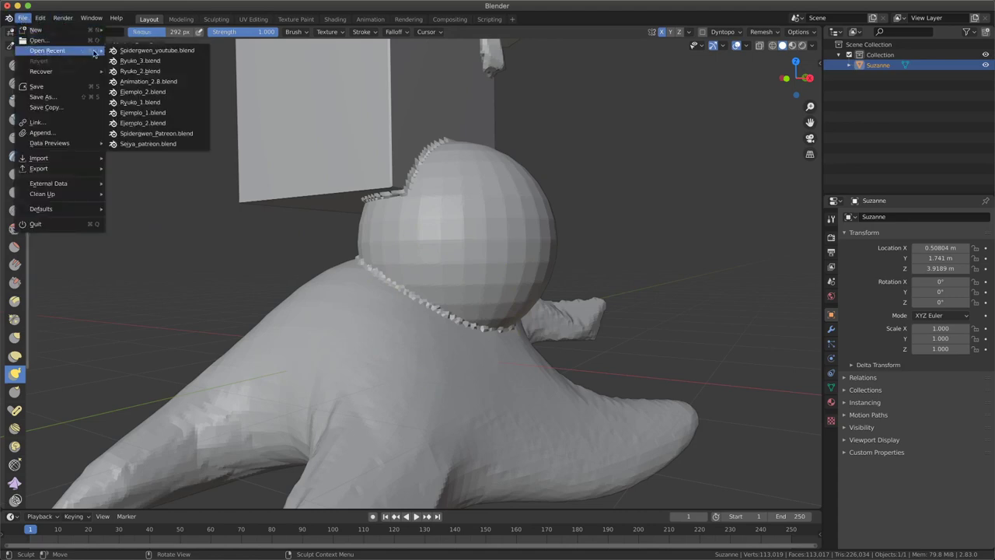
mouse_move(48, 50)
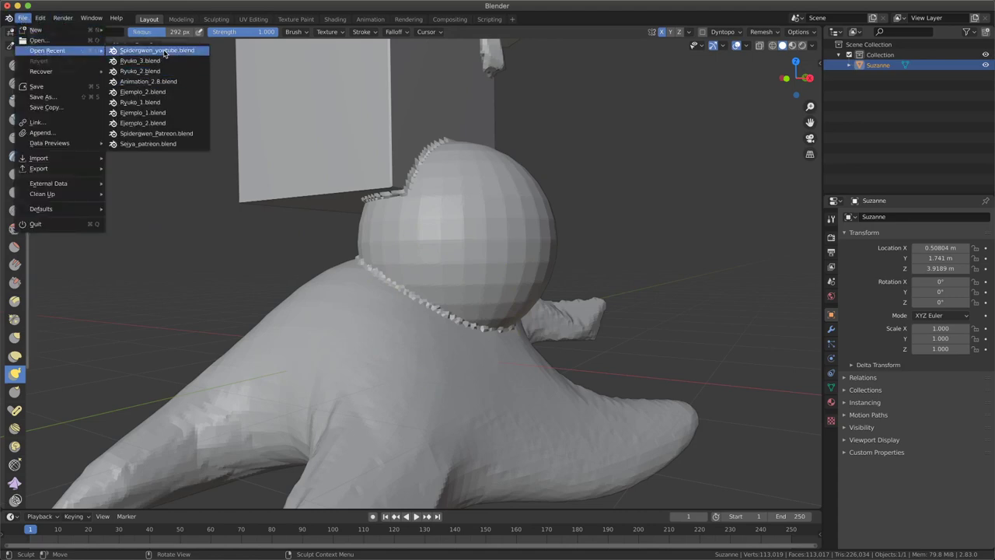
left_click(163, 51)
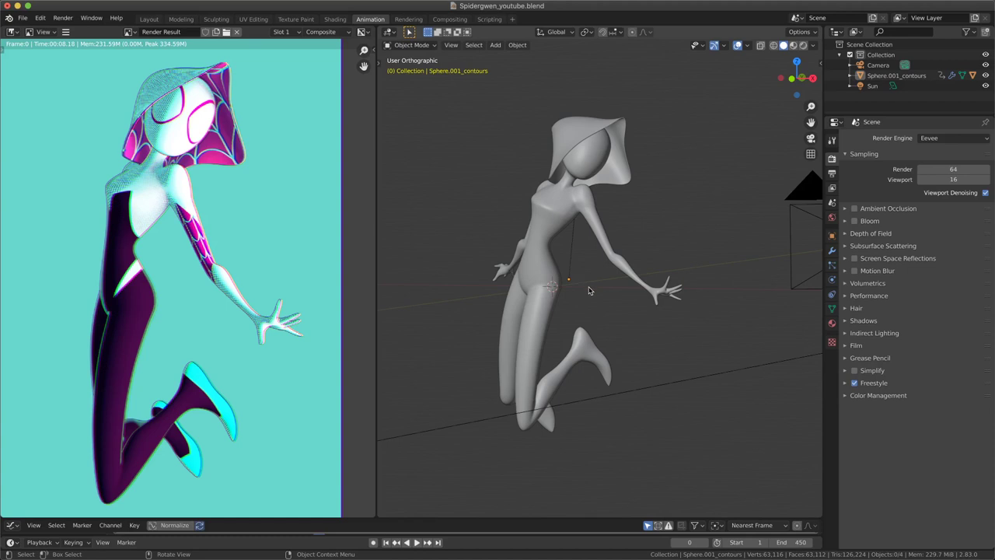
Switch the viewport to Rendered shading to show the character's colours and linework.
scroll(588, 291, "up", 1)
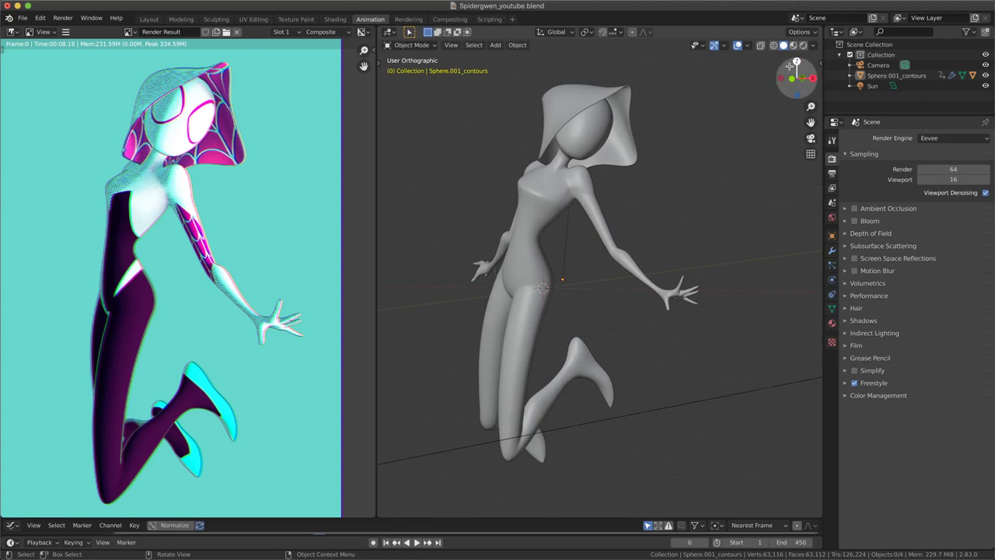
left_click(803, 46)
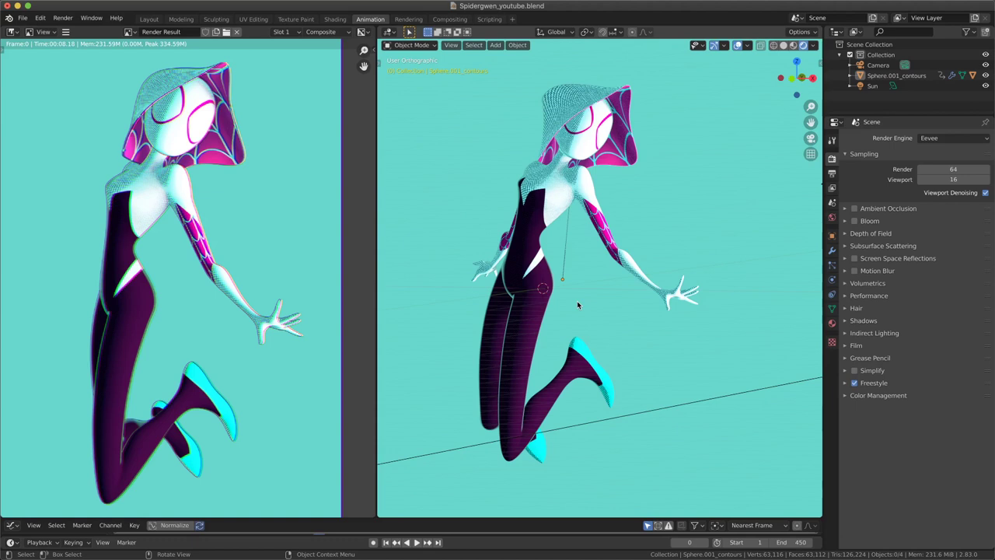
Rotate the Spider-Gwen figure around the vertical axis, orbit the view, and clear the selection.
left_click(549, 224)
key("r")
key("z")
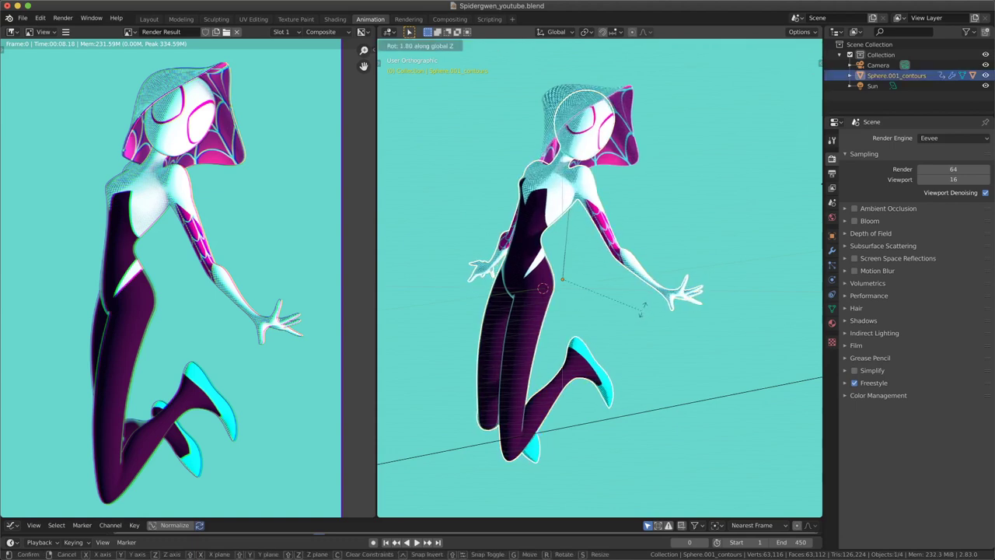
left_click(653, 296)
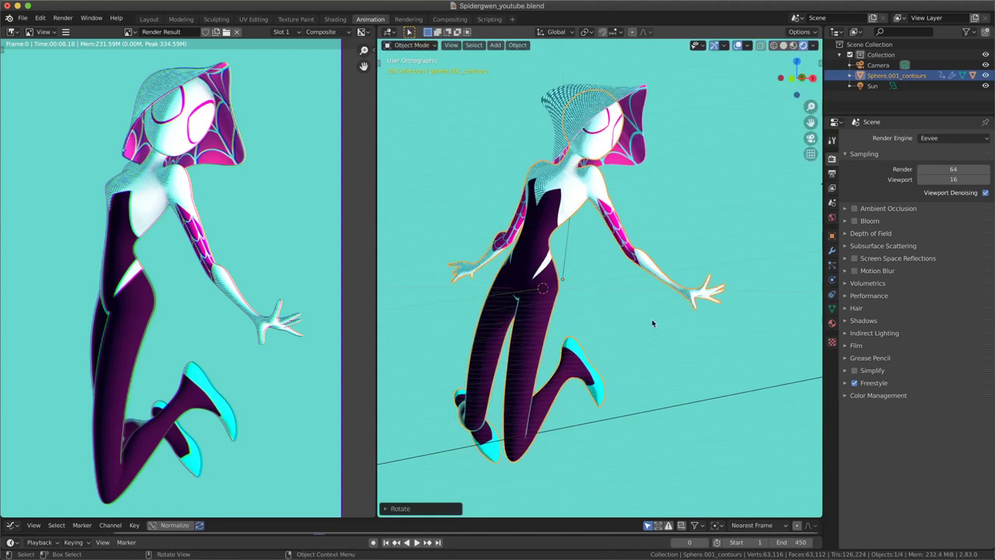
middle_click_drag(652, 323, 639, 322)
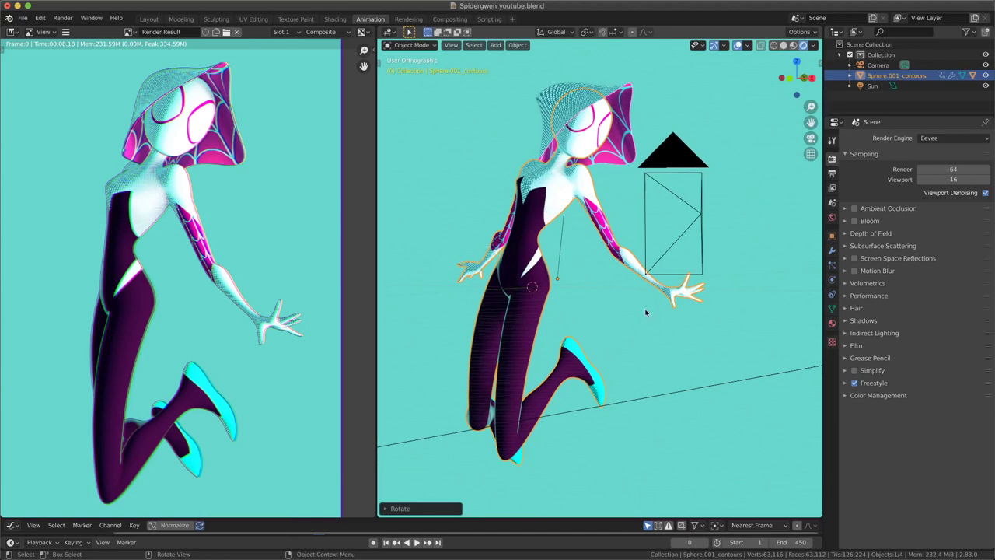
left_click(645, 313)
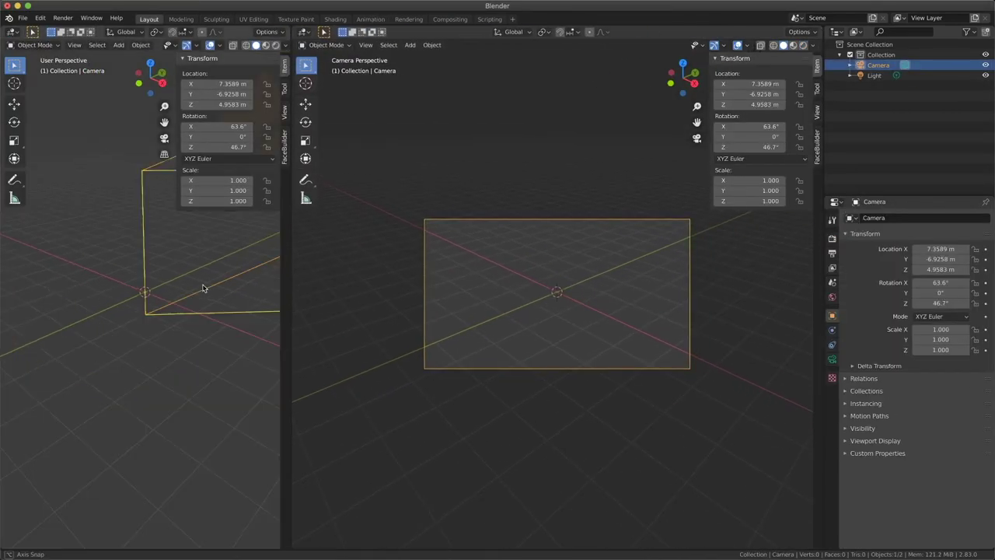
Look through the camera, enter Sculpt Mode and stretch the sphere into an egg with Elastic Deform.
key("KP_0")
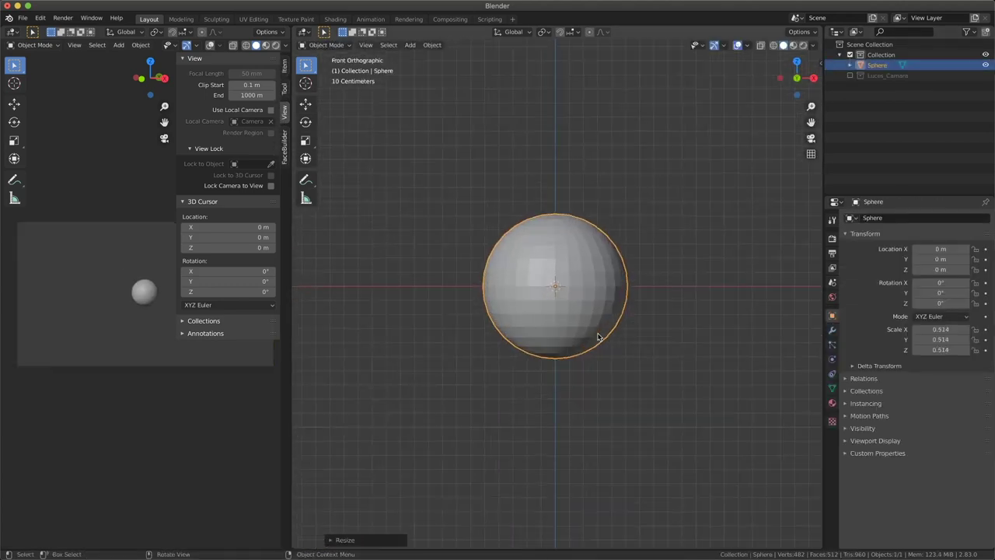
left_click(326, 44)
left_click(331, 76)
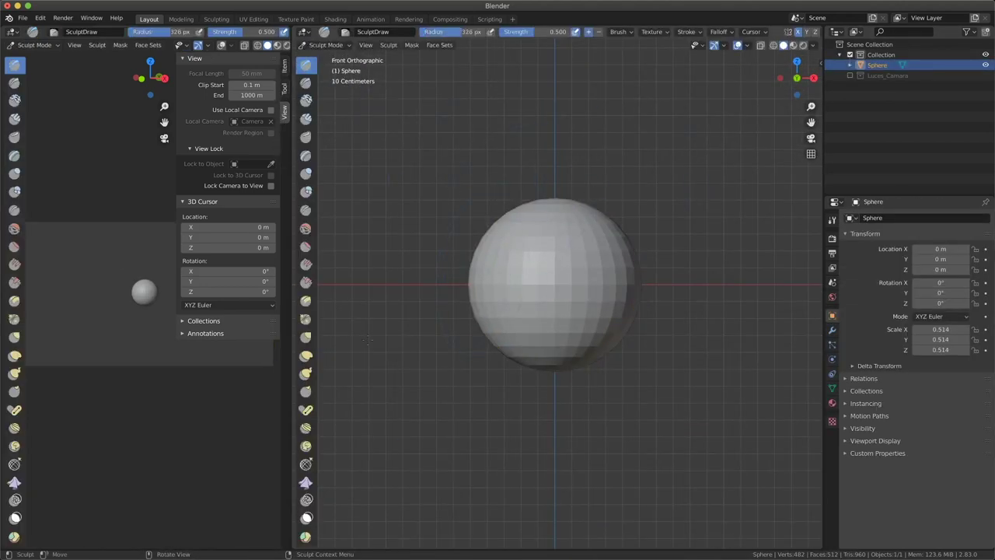
middle_click_drag(327, 204, 333, 222, "ctrl")
left_click(312, 264)
key("KP_3")
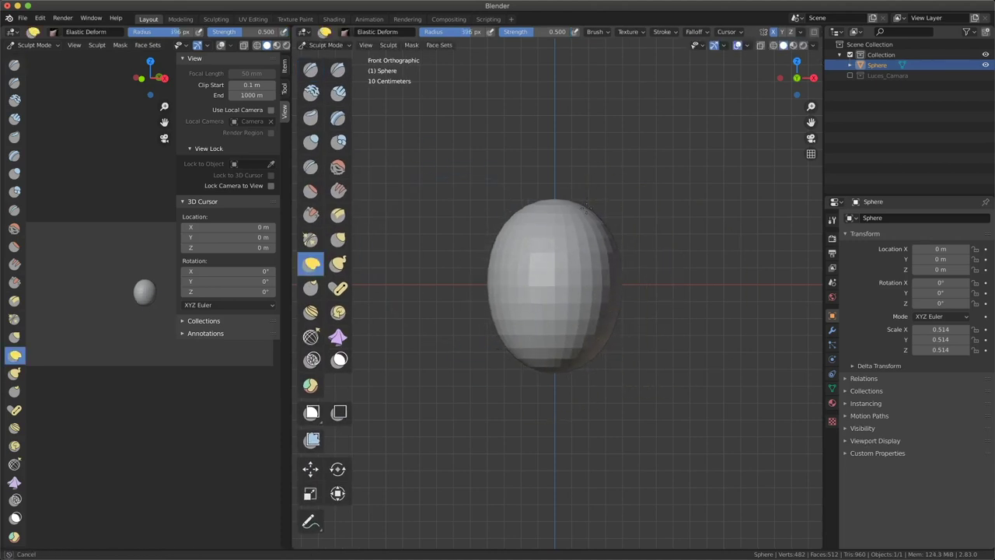
left_click_drag(622, 256, 733, 67)
left_click_drag(824, 118, 933, 118)
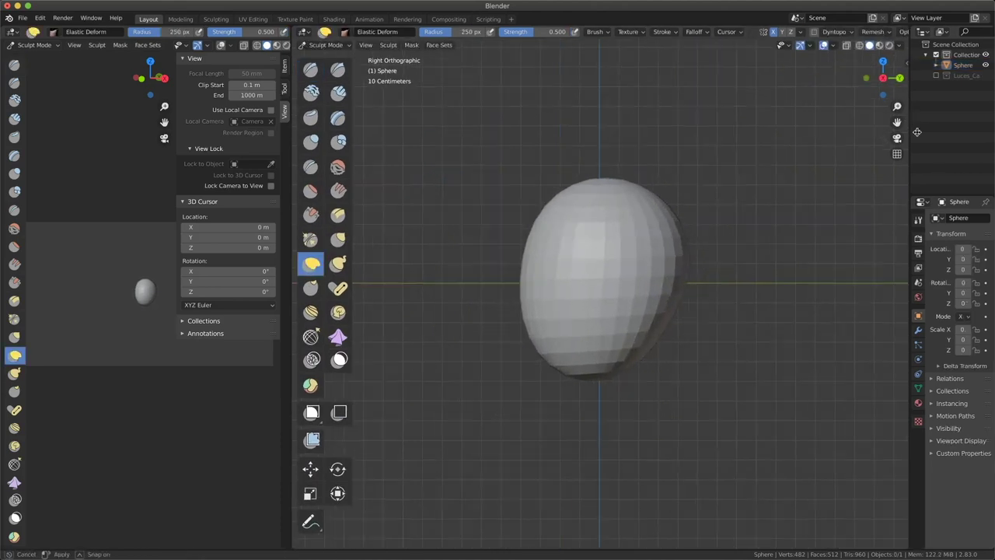
Remesh the egg into a smooth dense surface and shape it with the Grab brush.
left_click(872, 32)
left_click(873, 131)
middle_click_drag(614, 257, 670, 255)
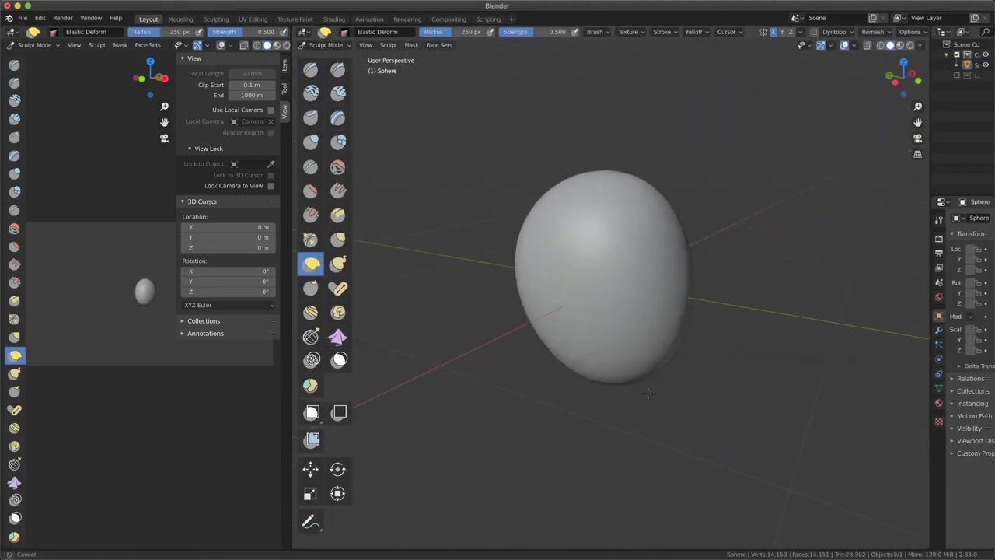
key("KP_1")
key("g")
key("KP_3")
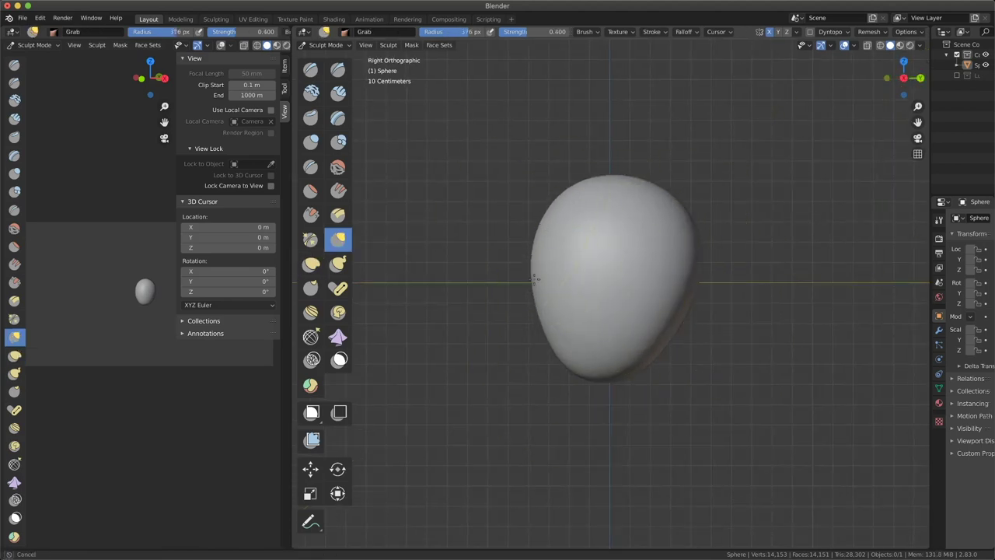
middle_click_drag(644, 433, 653, 303)
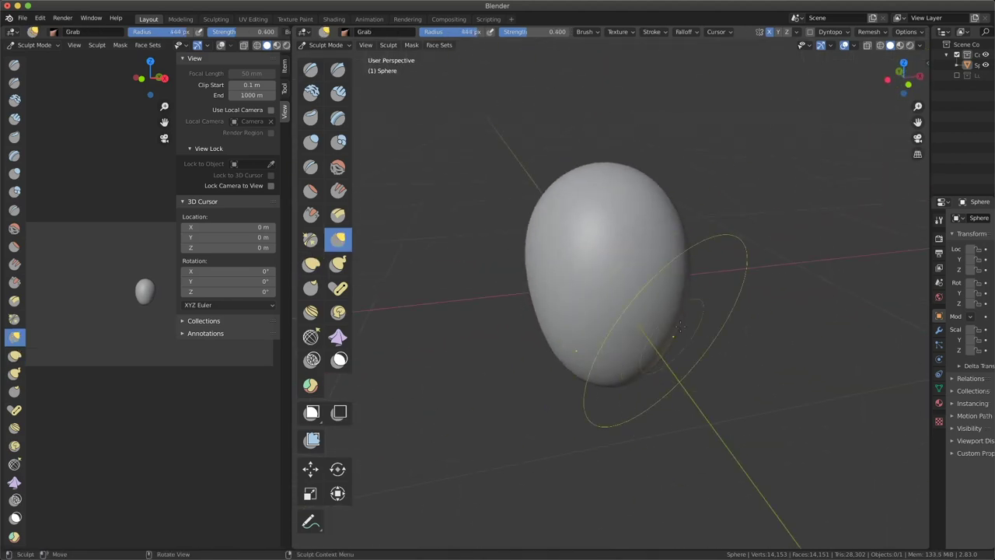
Back in Object Mode, tilt the egg, raise it above the origin, and show render settings.
key("ctrl+Tab")
key("KP_1")
key("r")
key("g")
key("z")
left_click(244, 373)
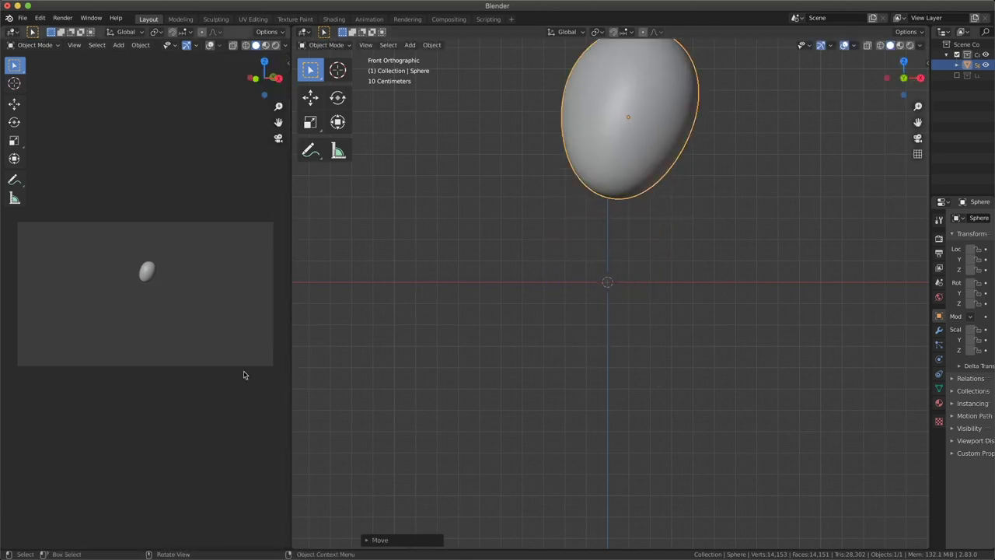
left_click(938, 238)
left_click_drag(930, 234, 773, 234)
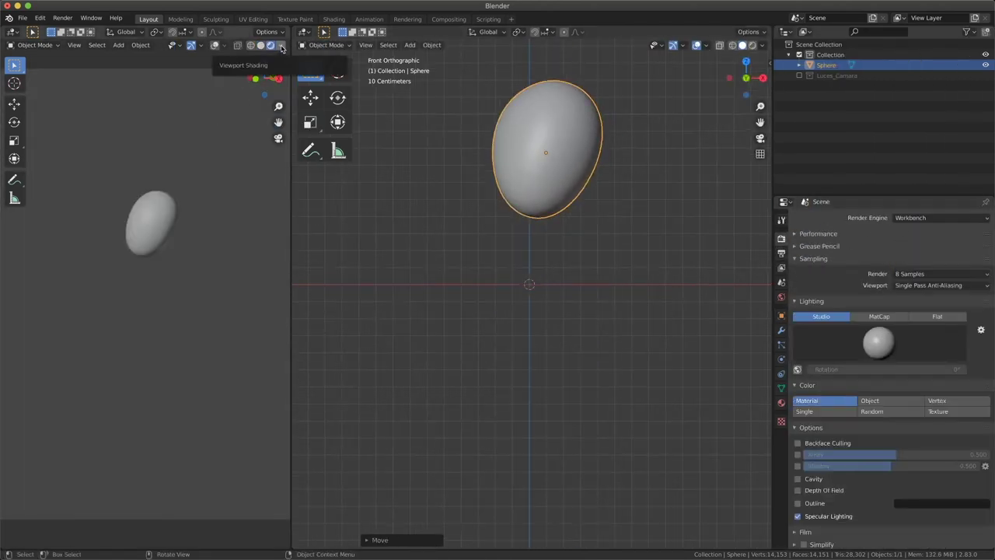
Set the render engine to Eevee after trying Cycles and Workbench.
left_click(940, 217)
left_click(931, 224)
mouse_move(931, 220)
left_mouse_down()
mouse_move(909, 241)
mouse_move(905, 230)
mouse_move(905, 252)
mouse_move(905, 230)
left_mouse_up()
left_click(925, 218)
left_click(907, 242)
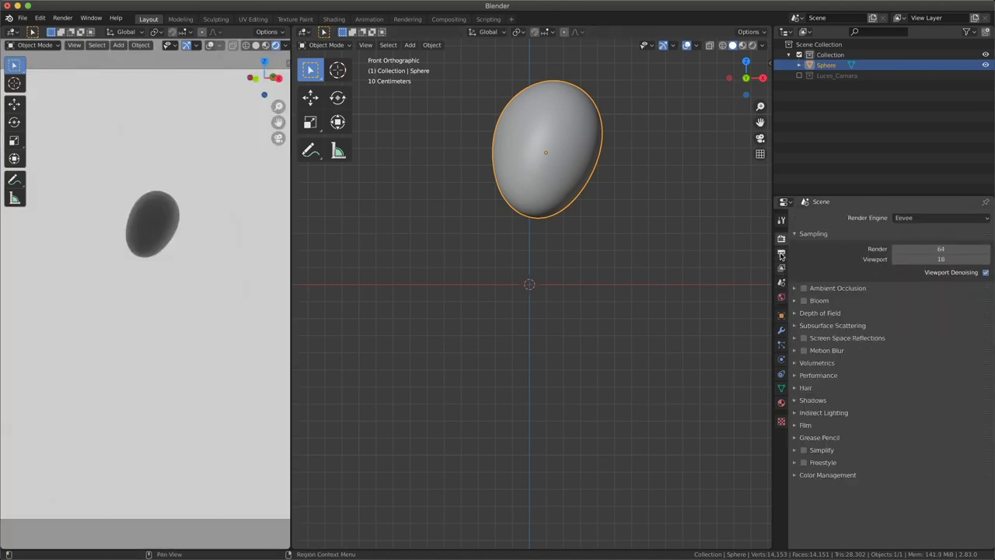
key("r")
key("r")
left_click(622, 234)
mouse_move(593, 296)
middle_mouse_down("shift")
mouse_move(562, 346)
mouse_move(559, 331)
middle_mouse_up("shift")
Add a cylinder, shrink it and place it under the egg as a neck.
key("shift+a")
left_click(695, 295)
key("s")
left_click(541, 266)
key("g")
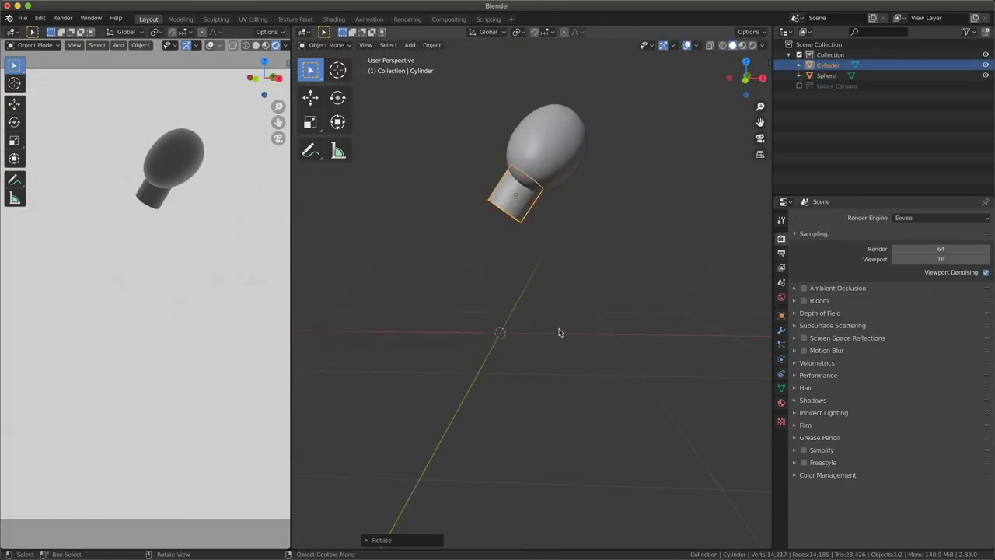
left_click(526, 295)
Add a UV sphere, scale it below the neck, and switch it into Sculpt Mode.
key("shift+a")
left_click(610, 300)
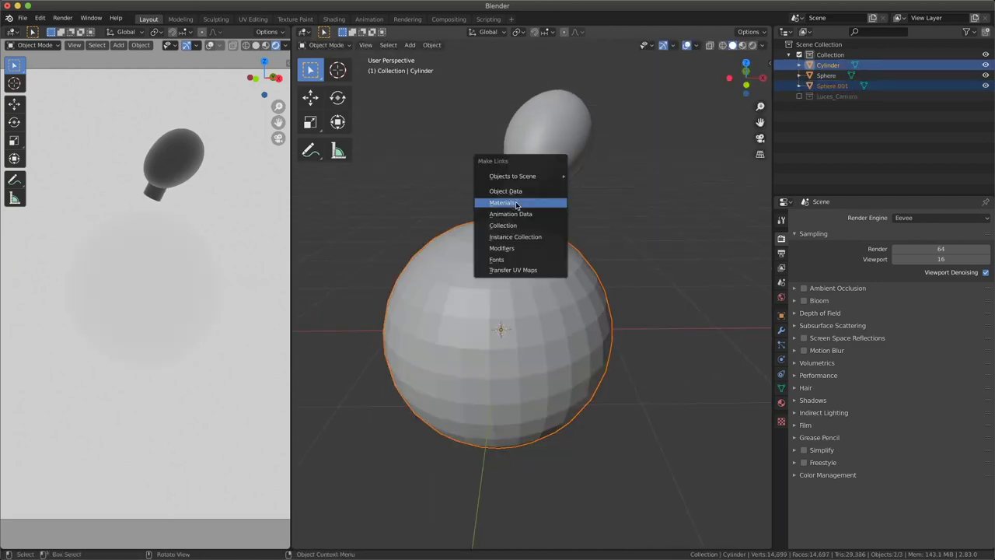
key("KP_1")
key("s")
key("g")
left_click(595, 329)
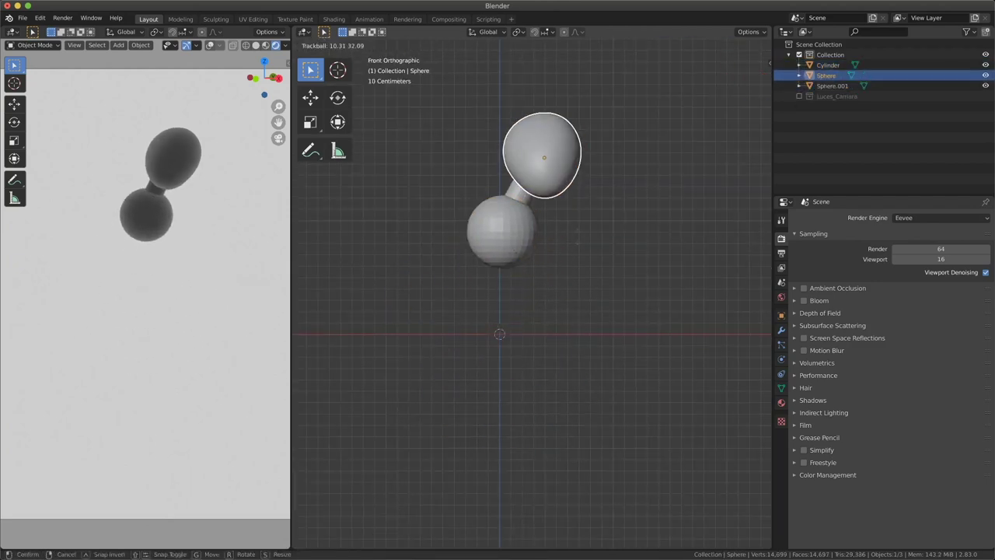
key("ctrl+Tab")
middle_click_drag(521, 256, 533, 217)
Pull the lower sphere toward a torso shape with the Snake Hook brush, undoing one sideways stretch.
left_click(337, 263)
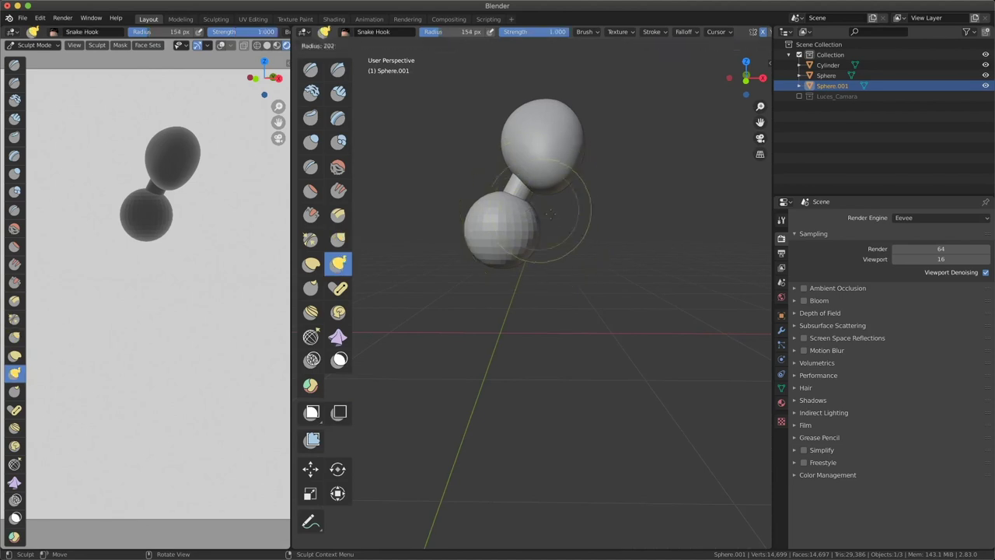
left_click_drag(497, 217, 530, 251)
key("KP_1")
scroll(530, 251, "up", 2)
left_click_drag(589, 211, 544, 186)
scroll(544, 187, "up", 1)
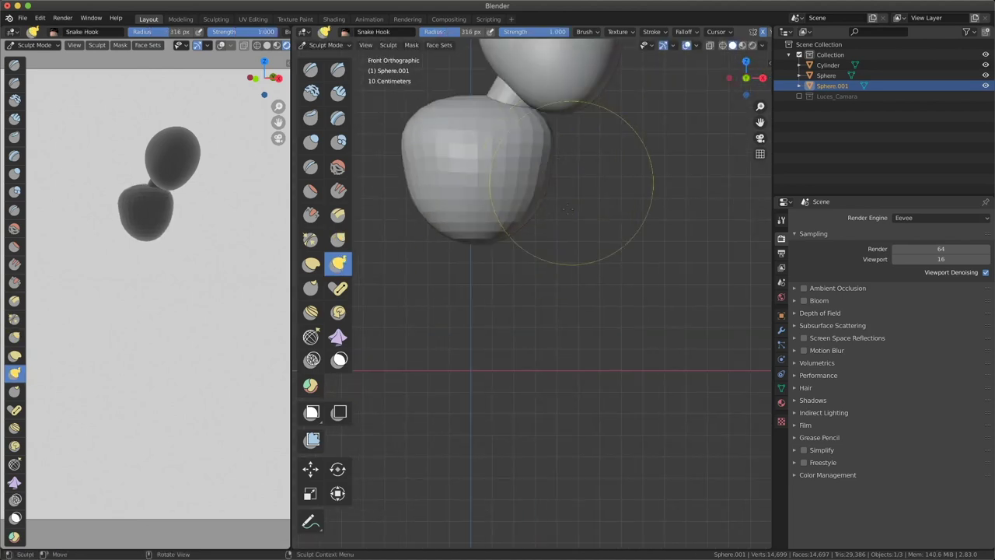
mouse_move(466, 133)
left_mouse_down()
mouse_move(579, 156)
mouse_move(476, 114)
left_mouse_up()
key("ctrl+z")
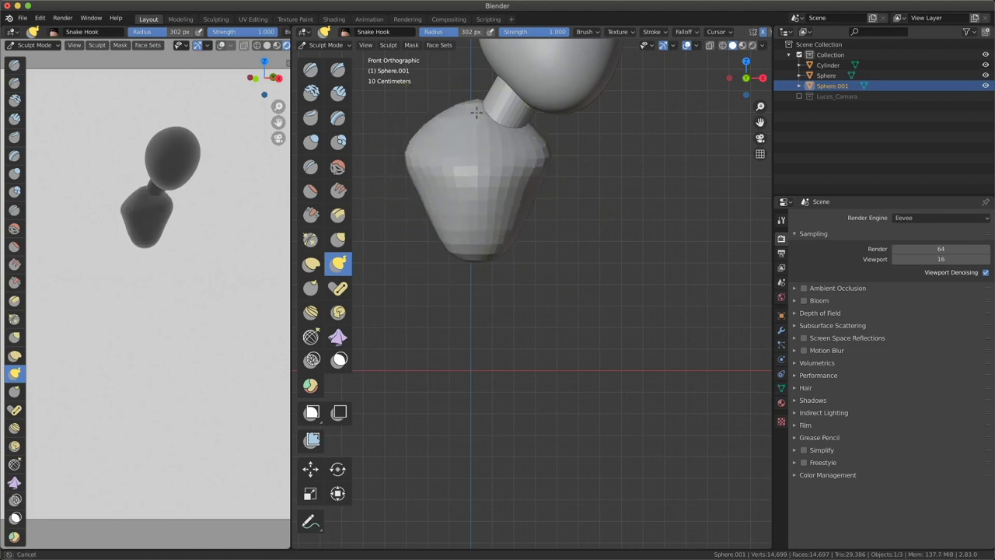
scroll(699, 32, "down", 4)
mouse_move(498, 296)
middle_mouse_down()
mouse_move(547, 321)
mouse_move(508, 240)
middle_mouse_up()
Refine the torso with the Grab brush from side and front, then return to Object Mode.
key("g")
scroll(508, 240, "down", 3)
scroll(565, 240, "up", 3)
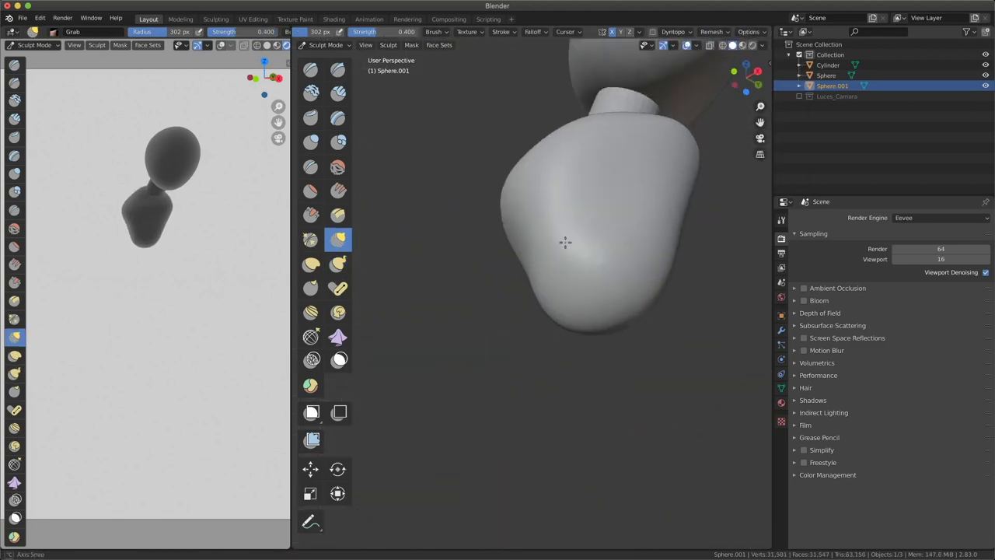
middle_click_drag(536, 288, 644, 251)
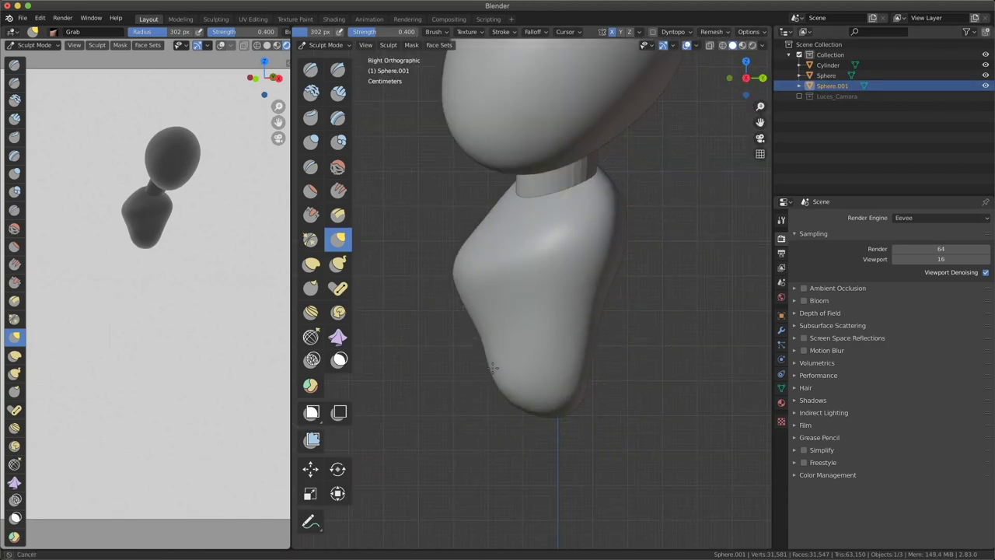
middle_click_drag(497, 365, 667, 336)
scroll(666, 336, "down", 4)
key("ctrl+Tab")
key("KP_1")
Tilt the torso slightly and reposition the neck cylinder between head and torso.
key("r")
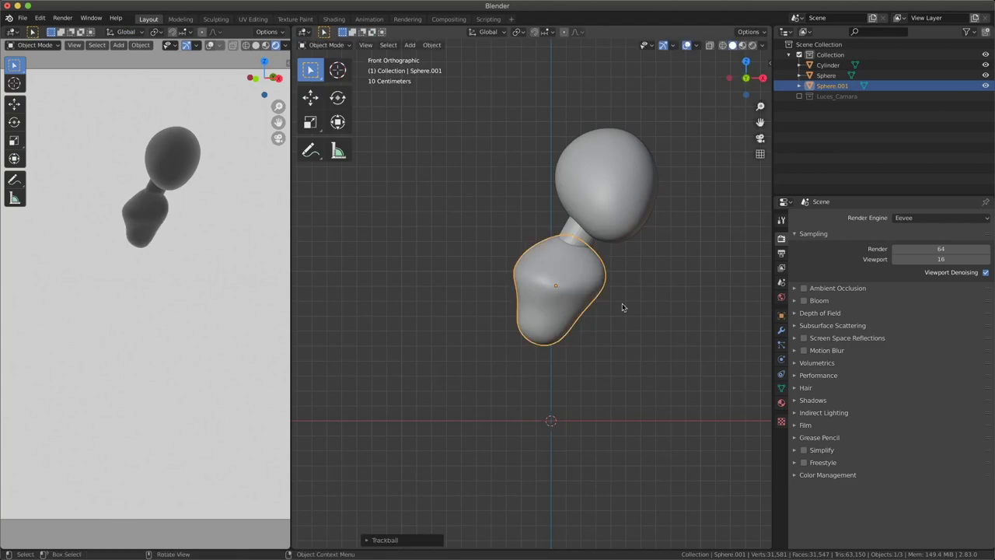
left_click(611, 343)
left_click(575, 234)
key("Tab")
mouse_move(591, 335)
middle_mouse_down()
mouse_move(654, 314)
mouse_move(594, 400)
middle_mouse_up()
key("KP_1")
key("g")
key("z")
key("Escape")
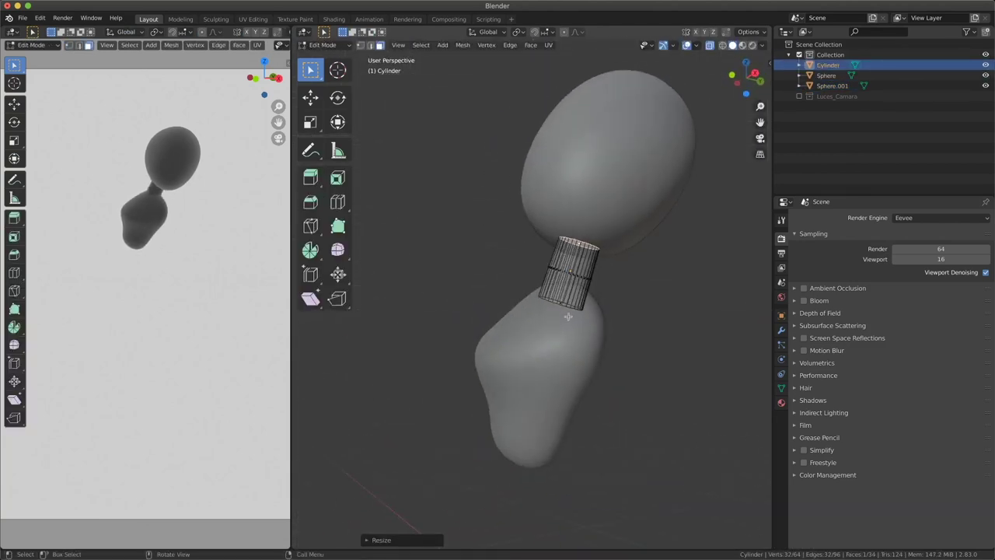
key("Tab")
key("g")
left_click(594, 401)
Add a smaller UV sphere and place and size it below the torso as hips.
key("KP_1")
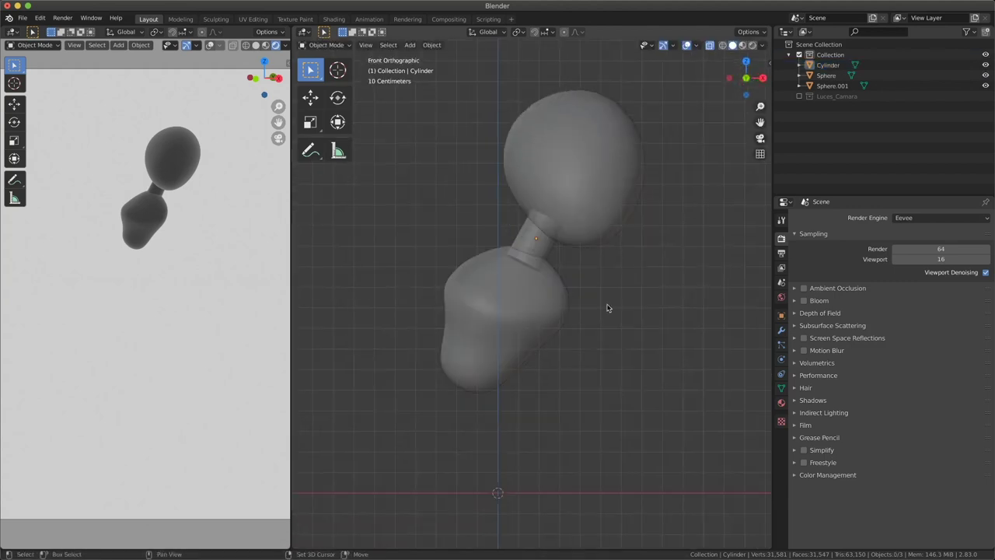
key("shift+a")
left_click(635, 409)
key("s")
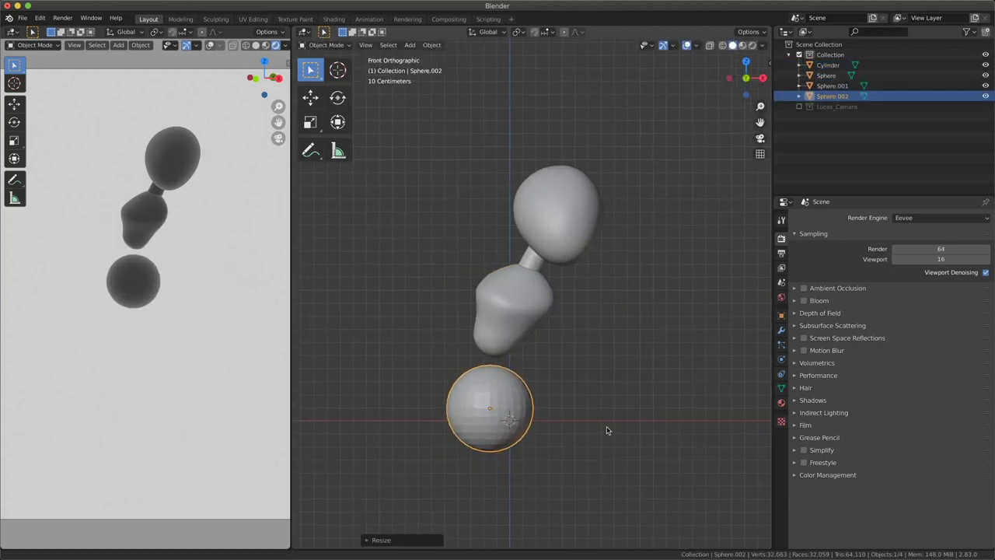
left_click(608, 428)
scroll(609, 428, "up", 3)
key("g")
left_click(504, 323)
scroll(444, 400, "up", 2)
key("s")
left_click(518, 282)
Remesh the hip sphere, join it with the torso, and enter Sculpt Mode on the merged mesh.
key("ctrl+Tab")
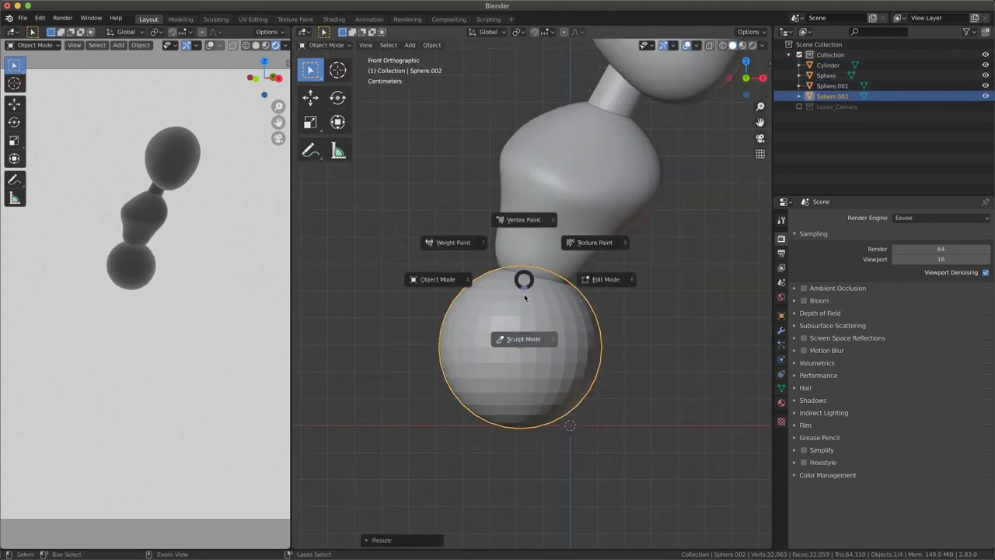
left_click(520, 337)
left_click(711, 32)
left_click(700, 129)
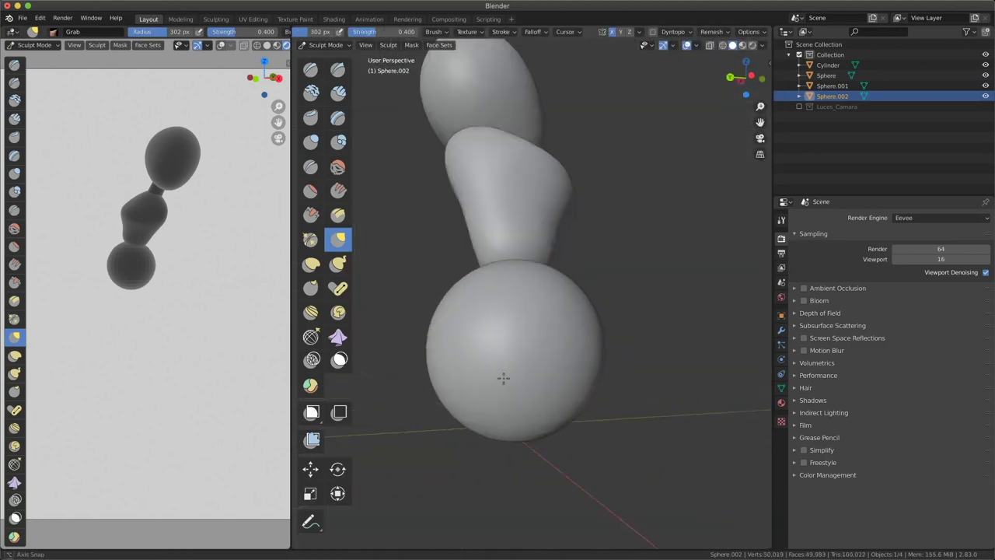
mouse_move(537, 386)
middle_mouse_down()
mouse_move(552, 344)
mouse_move(524, 382)
middle_mouse_up()
key("ctrl+Tab")
left_click(566, 300, "shift")
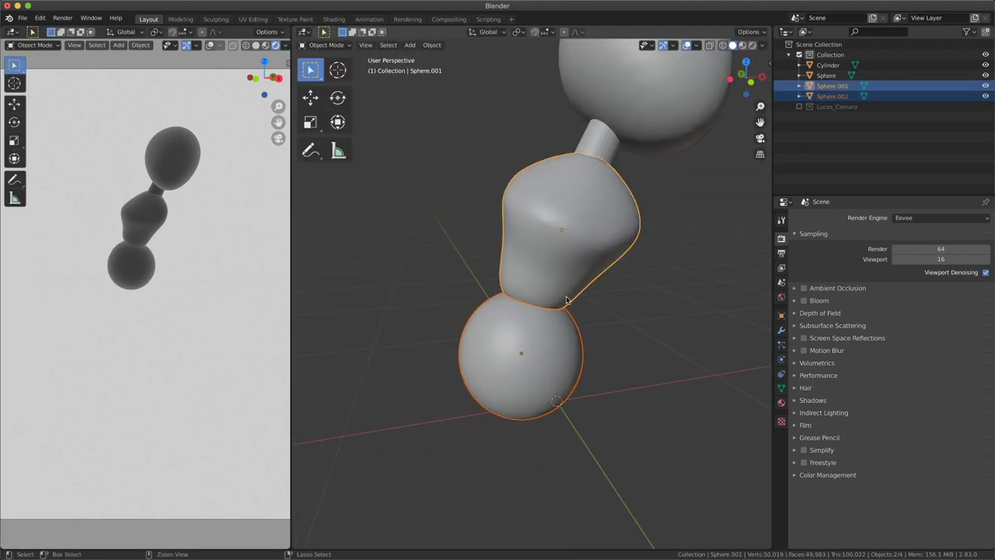
key("ctrl+Tab")
left_click(583, 394)
Shape the merged body with Snake Hook and Inflate brushes, masking and then clearing the lower body.
scroll(562, 288, "up", 3)
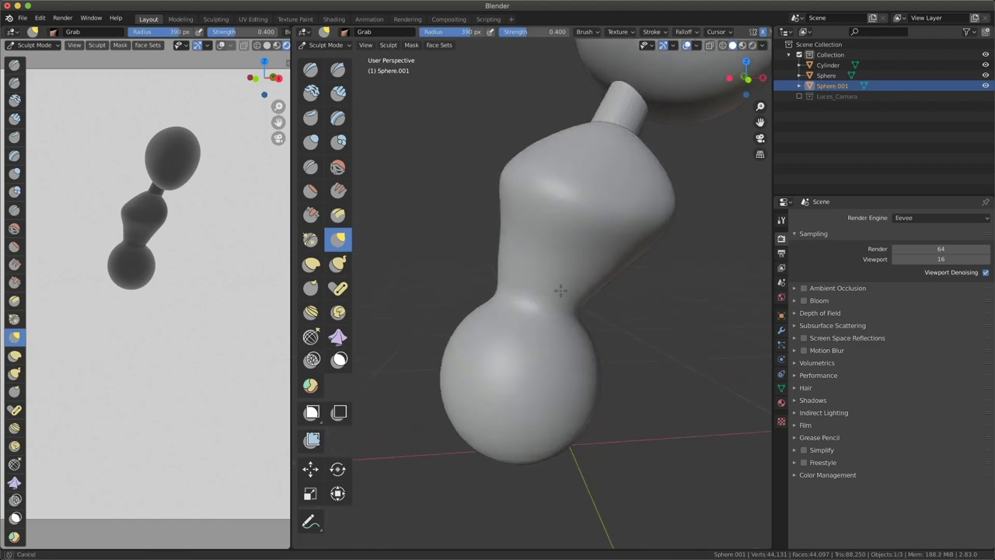
left_click(344, 270)
mouse_move(513, 366)
middle_mouse_down()
mouse_move(526, 378)
mouse_move(579, 363)
mouse_move(544, 373)
mouse_move(529, 366)
middle_mouse_up()
left_click(310, 141)
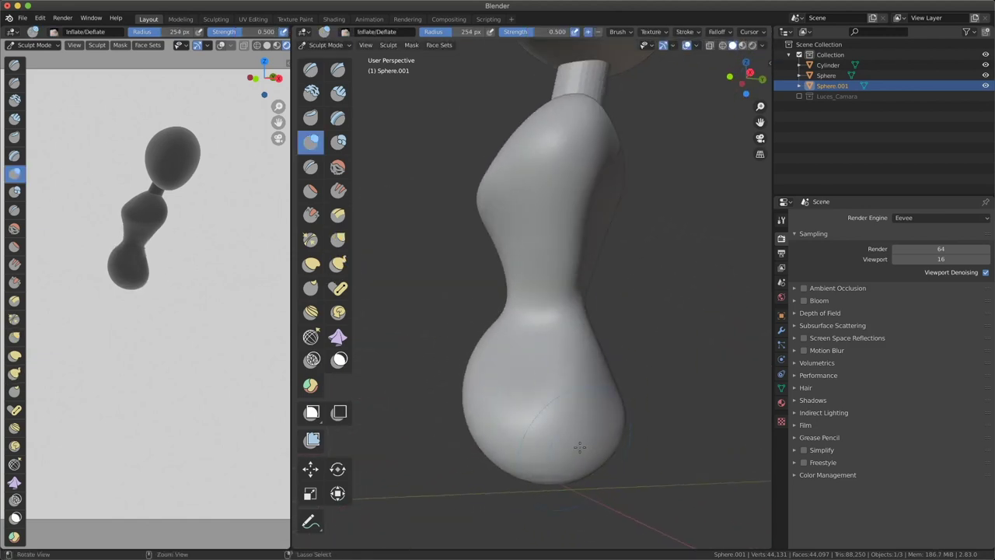
left_click(338, 264)
mouse_move(466, 350)
middle_mouse_down()
mouse_move(504, 402)
mouse_move(445, 375)
mouse_move(513, 376)
mouse_move(582, 416)
mouse_move(497, 399)
mouse_move(536, 390)
mouse_move(571, 422)
mouse_move(482, 307)
mouse_move(542, 410)
mouse_move(591, 373)
mouse_move(544, 404)
mouse_move(612, 314)
mouse_move(582, 278)
mouse_move(560, 366)
mouse_move(544, 353)
mouse_move(610, 263)
middle_mouse_up()
key("i")
key("k")
key("i")
key("shift+a")
key("Escape")
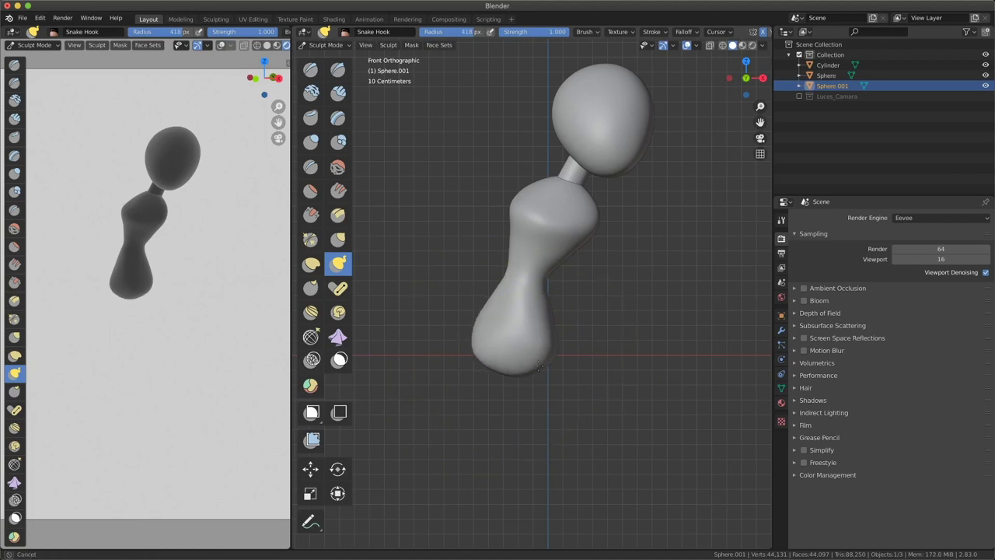
Save the file as Spidergwen.blend.
mouse_move(522, 354)
middle_mouse_down()
mouse_move(570, 469)
mouse_move(603, 374)
middle_mouse_up()
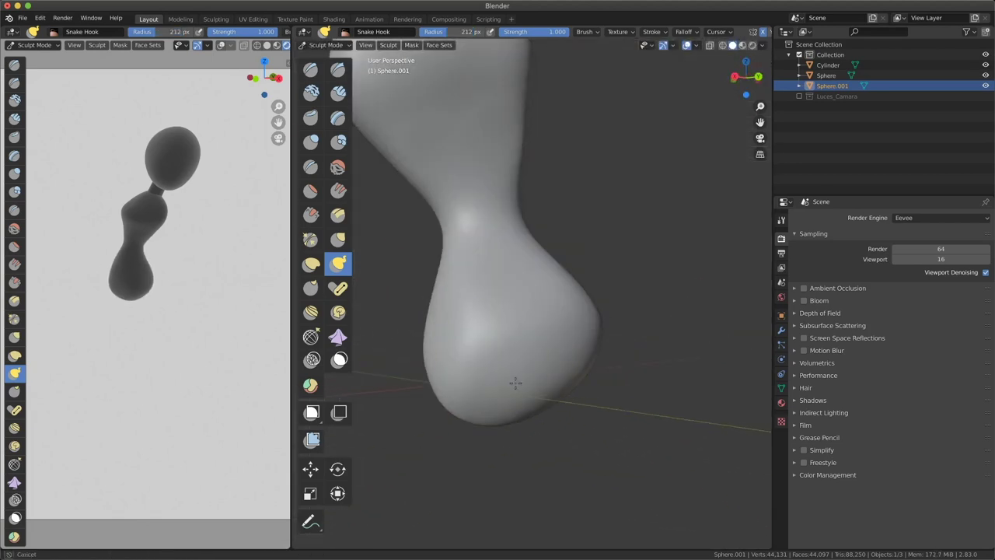
scroll(537, 413, "down", 5)
key("ctrl+s")
key("BackSpace")
key("BackSpace")
type("gwen")
key("Return")
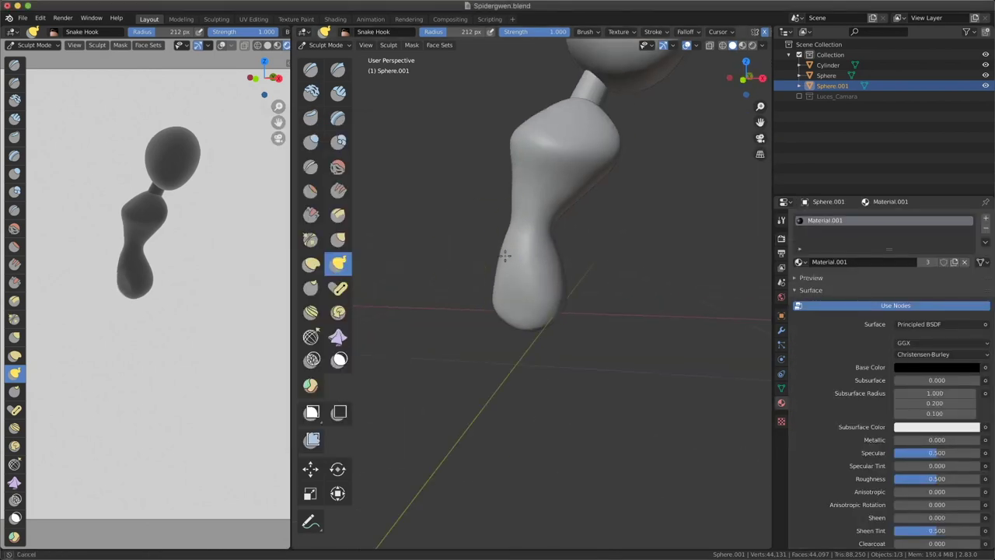
Orbit around the figure, pick the Grab brush, and toggle the body between Object and Sculpt Mode.
middle_click_drag(555, 328, 572, 282)
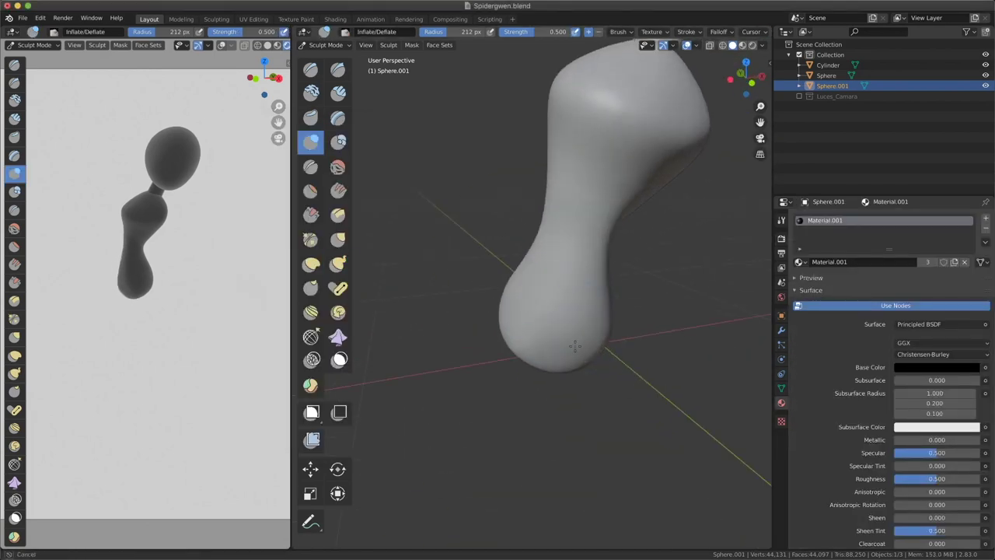
middle_click_drag(606, 349, 512, 343)
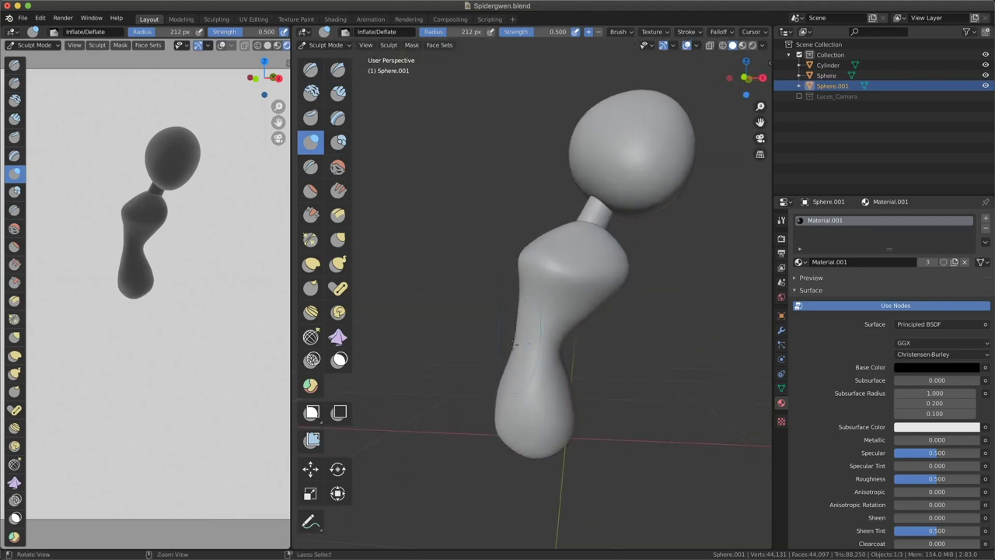
middle_click_drag(560, 448, 517, 420)
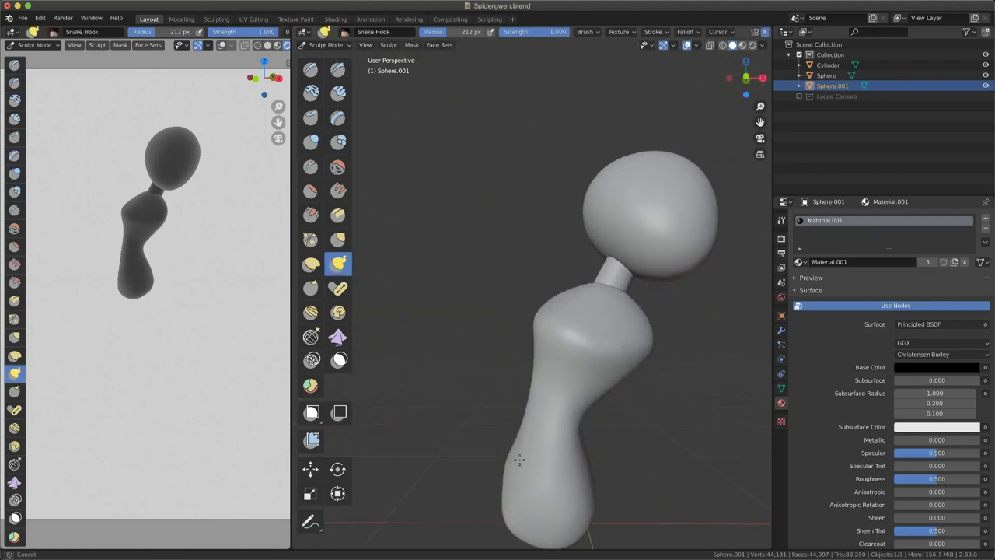
mouse_move(519, 459)
middle_mouse_down()
mouse_move(517, 413)
mouse_move(497, 423)
mouse_move(534, 255)
middle_mouse_up()
key("g")
scroll(497, 423, "up", 3)
left_click(326, 44)
left_click(338, 62)
left_click(323, 43)
left_click(342, 84)
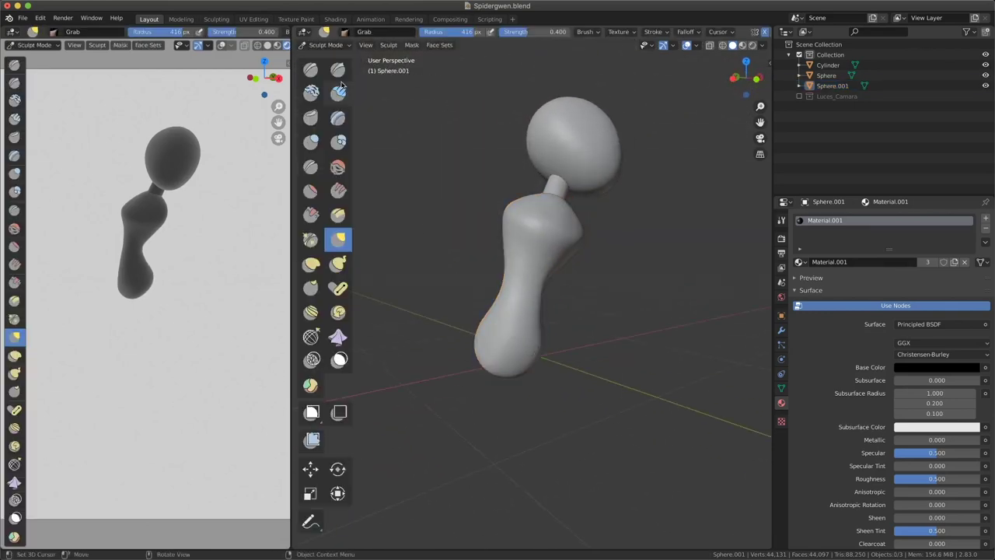
key("ctrl+z")
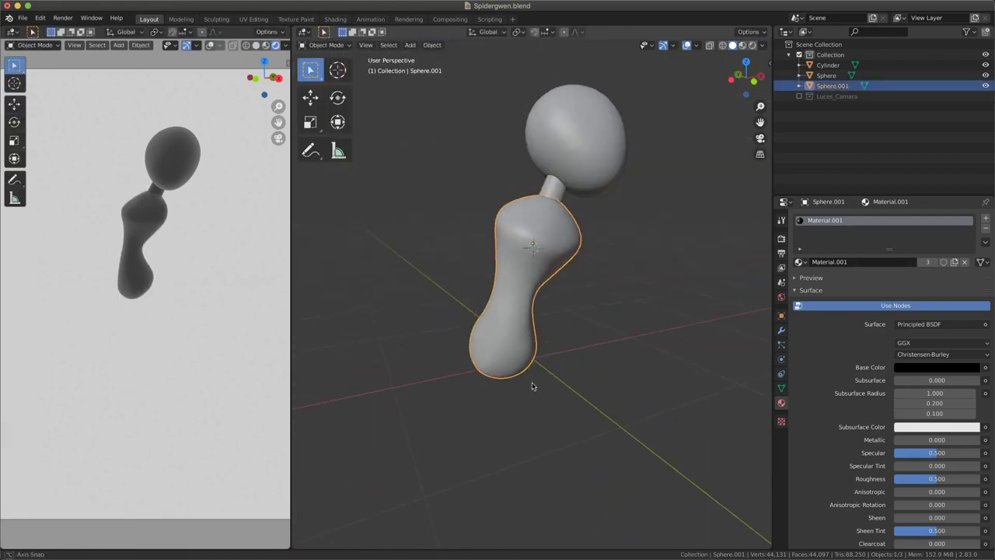
key("ctrl+shift+z")
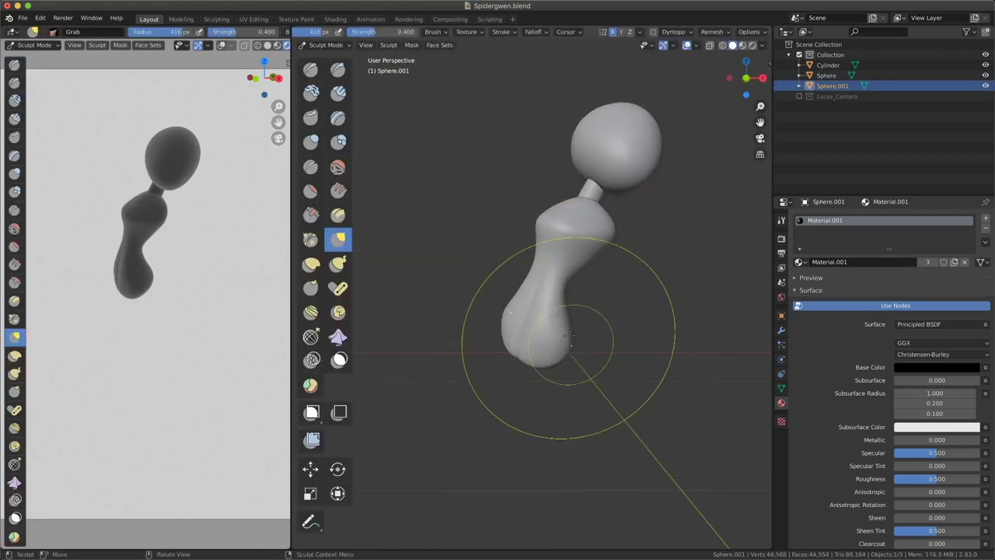
Continue shaping the lower body with the Snake Hook and Inflate/Deflate brushes.
scroll(533, 333, "up", 5)
mouse_move(537, 186)
middle_mouse_down()
mouse_move(555, 288)
mouse_move(511, 306)
middle_mouse_up()
scroll(510, 306, "down", 5)
key("k")
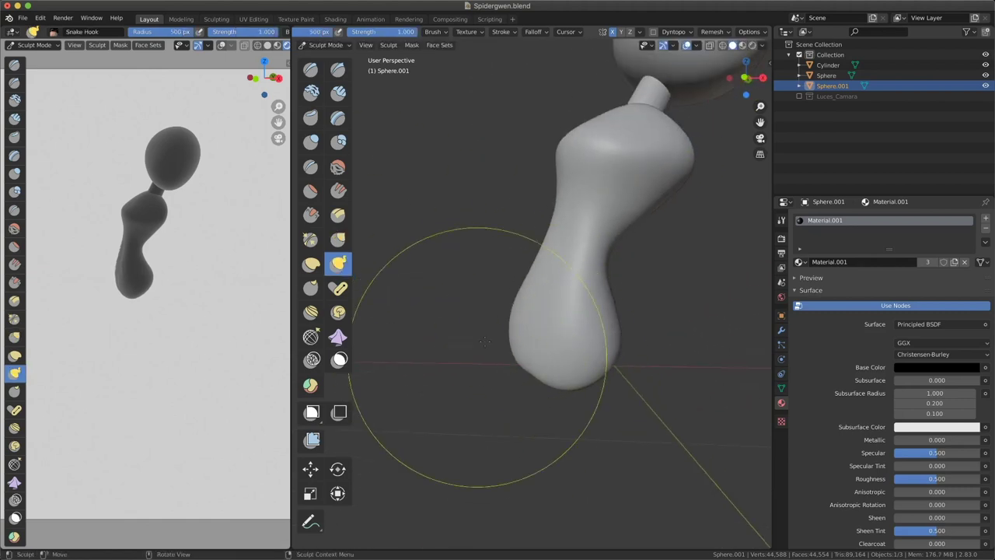
mouse_move(435, 422)
middle_mouse_down()
mouse_move(508, 335)
mouse_move(530, 273)
mouse_move(611, 388)
mouse_move(544, 349)
mouse_move(509, 287)
mouse_move(541, 288)
middle_mouse_up()
scroll(611, 389, "up", 5)
key("i")
scroll(498, 356, "down", 3)
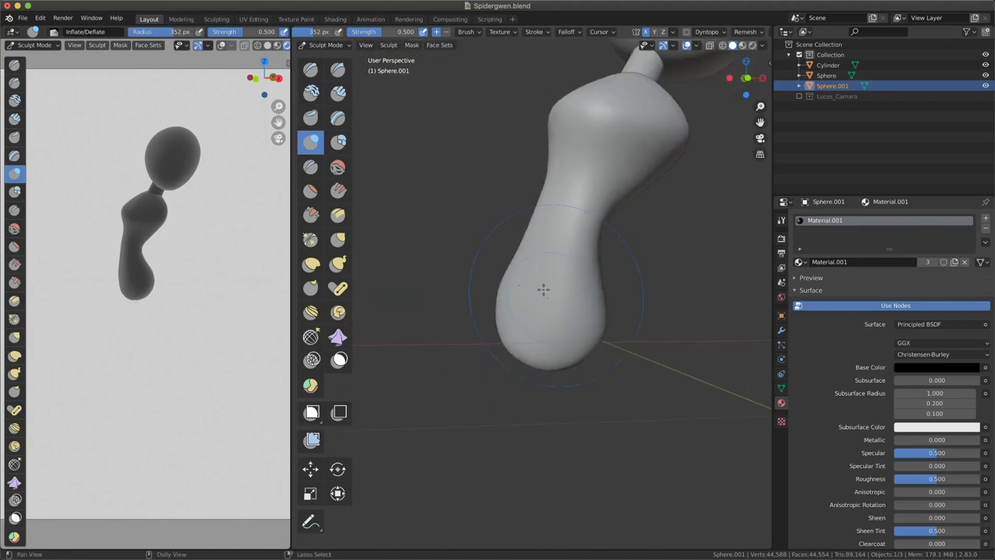
scroll(596, 405, "up", 2)
scroll(644, 185, "down", 5)
Add a small UV sphere below the hips and start sculpting it.
left_click(329, 57)
key("shift+a")
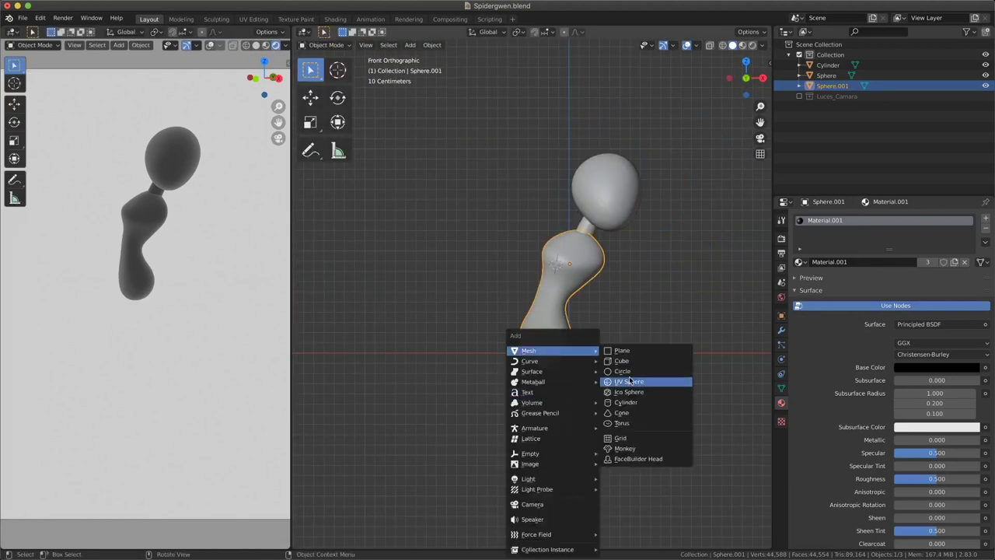
left_click(644, 381)
key("s")
left_click(614, 408)
key("g")
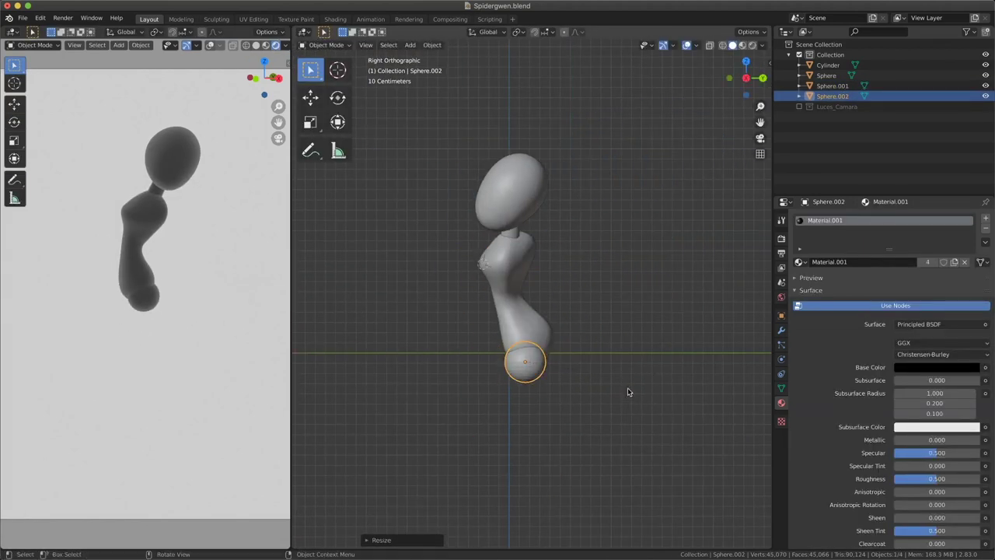
key("ctrl+Tab")
key("f")
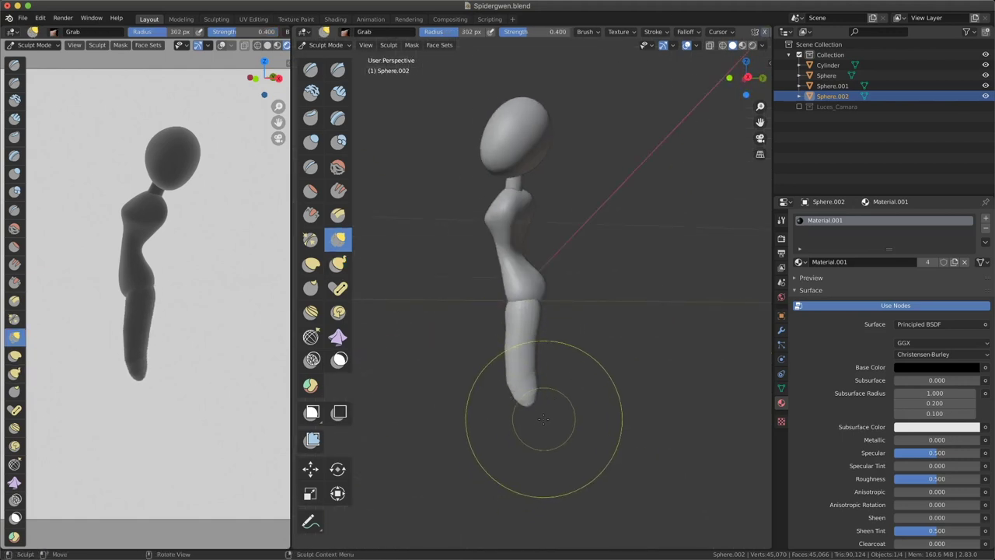
scroll(543, 419, "up", 2)
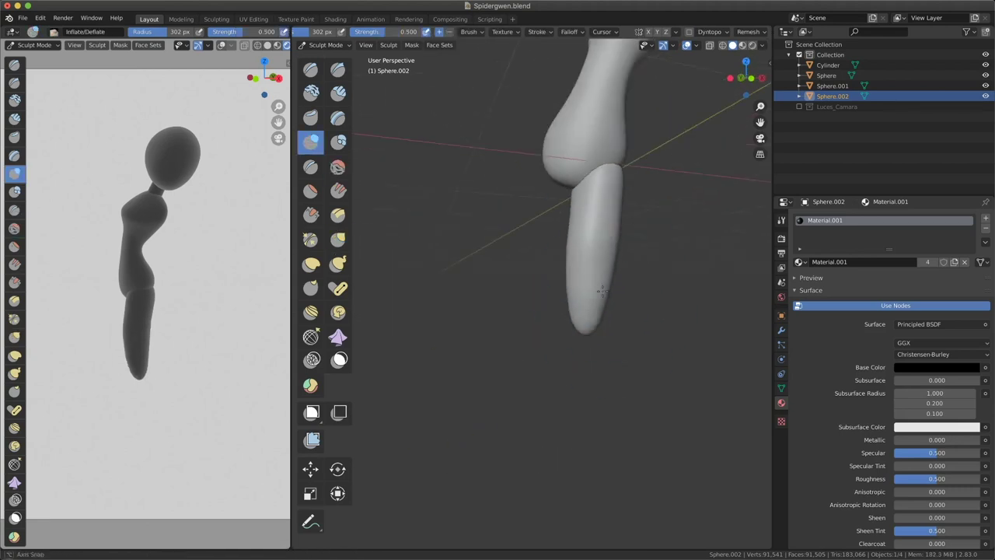
Pull the sphere into a long tapered leg with the Snake Hook brush.
middle_click_drag(581, 351, 597, 370)
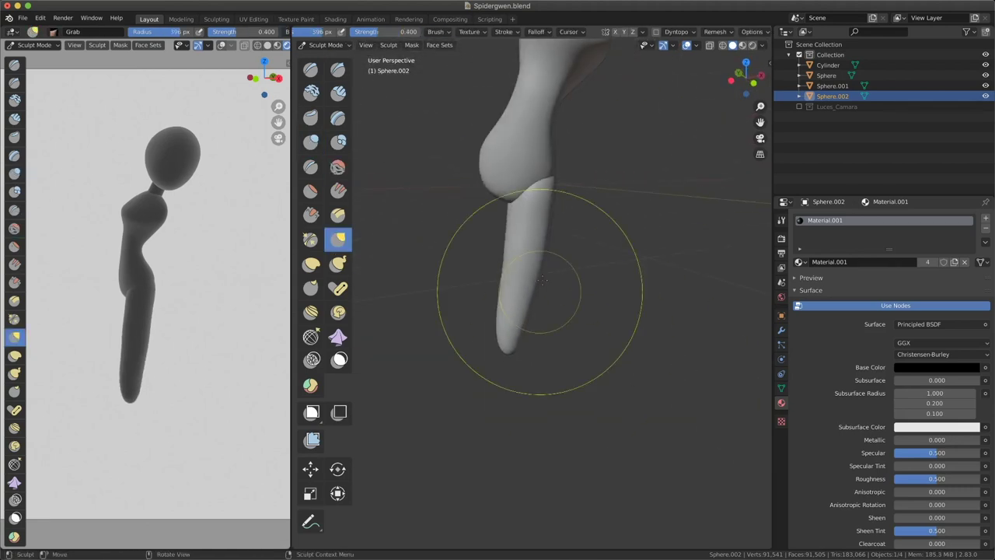
mouse_move(517, 299)
middle_mouse_down()
mouse_move(519, 195)
mouse_move(556, 339)
middle_mouse_up()
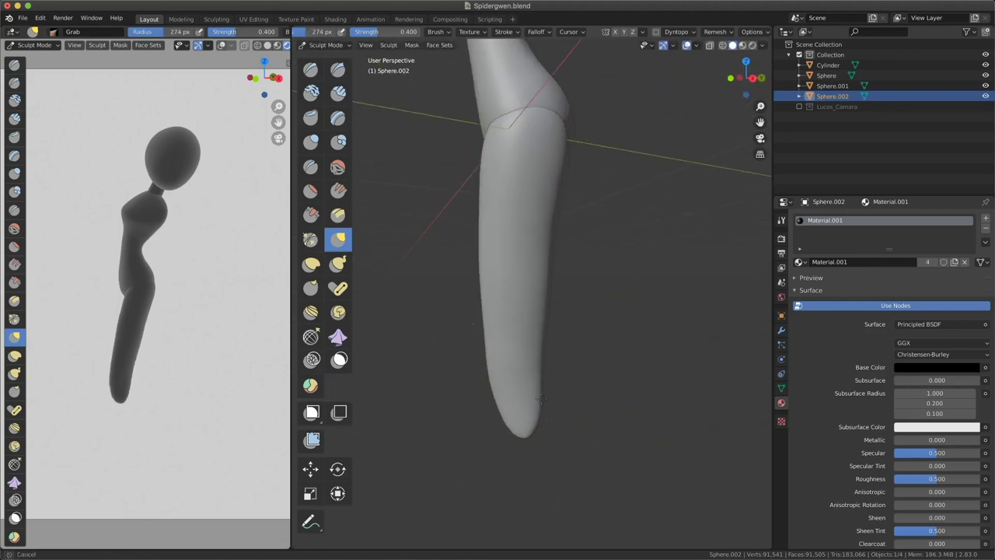
middle_click_drag(547, 203, 456, 433)
scroll(540, 247, "down", 5)
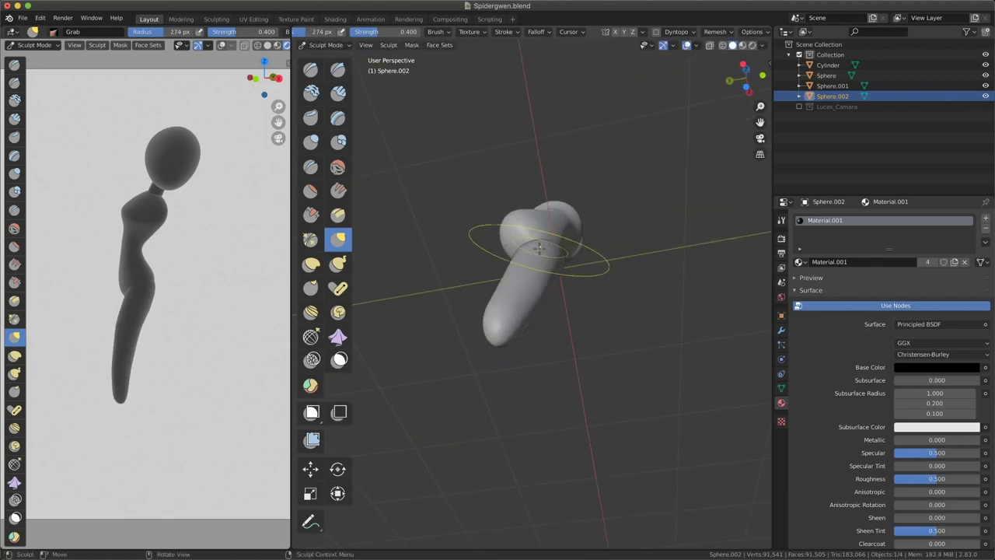
mouse_move(555, 231)
middle_mouse_down()
mouse_move(529, 377)
mouse_move(565, 354)
middle_mouse_up()
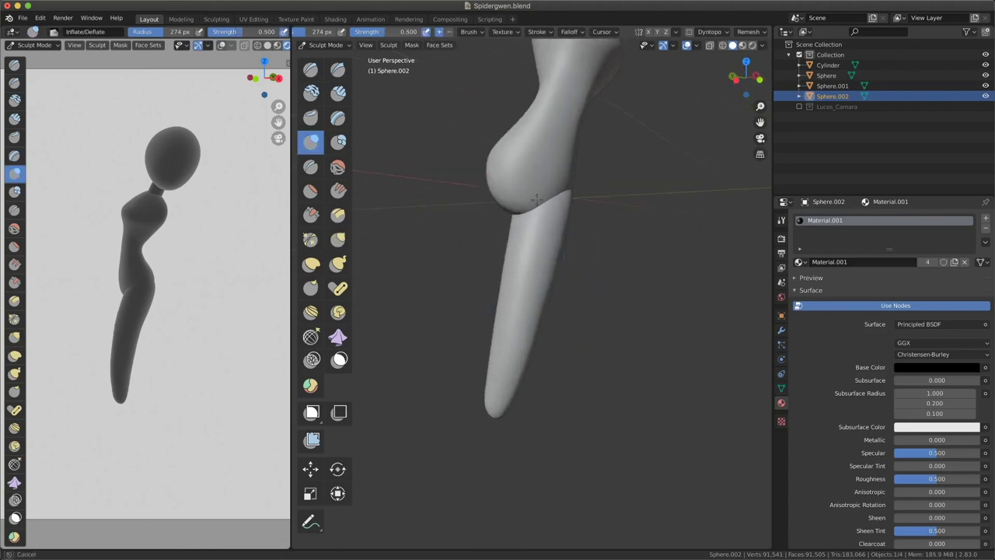
mouse_move(537, 201)
middle_mouse_down("alt")
mouse_move(592, 366)
mouse_move(418, 294)
middle_mouse_up("alt")
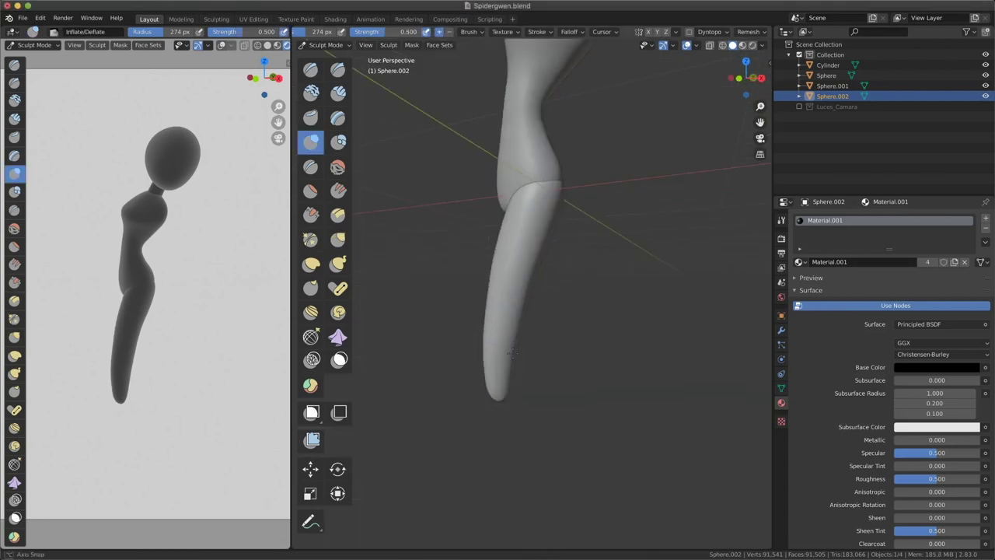
key("k")
scroll(522, 356, "up", 4)
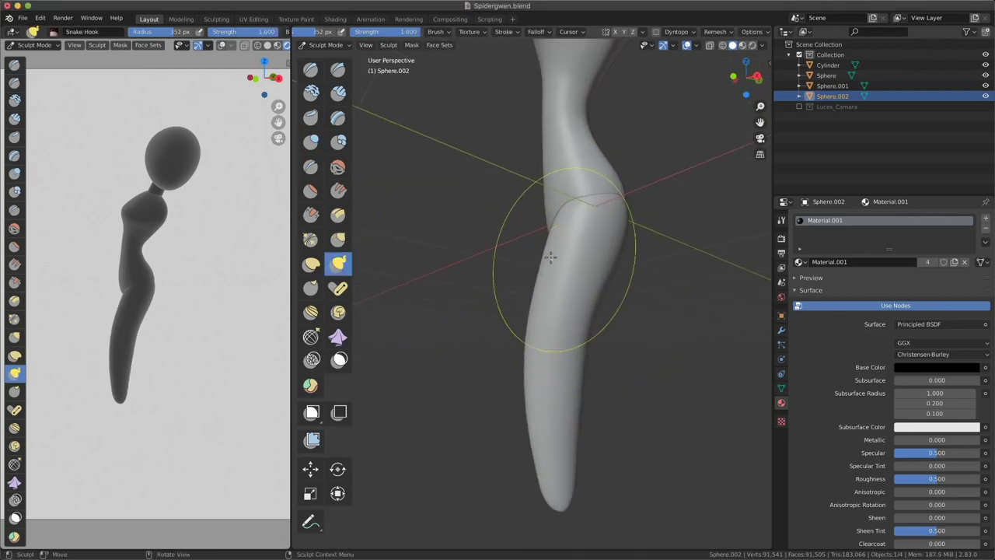
middle_click_drag(551, 256, 581, 422)
scroll(581, 422, "down", 5)
key("ctrl+Tab")
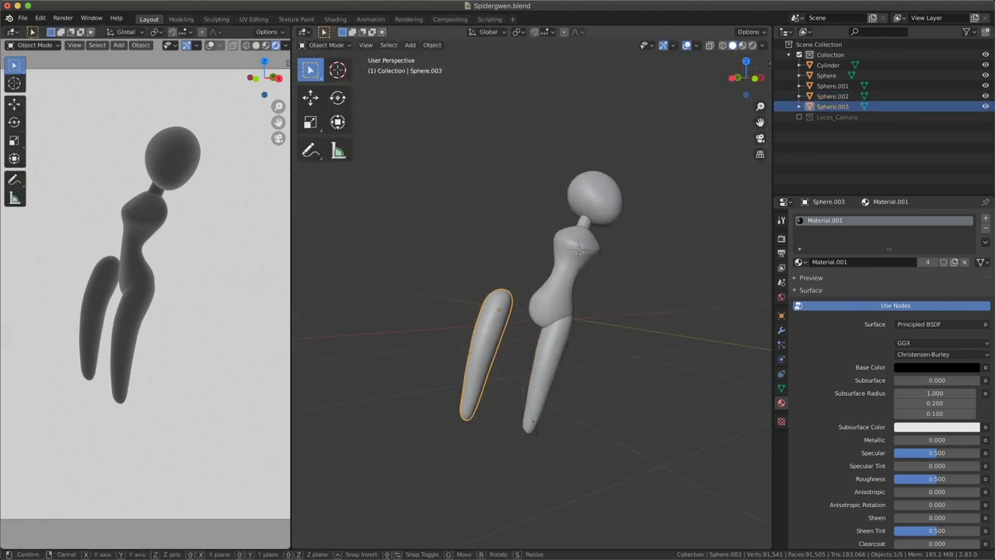
Duplicate the leg, rotate the copy into an angled second leg, and add another UV sphere.
middle_click_drag(485, 236, 589, 445)
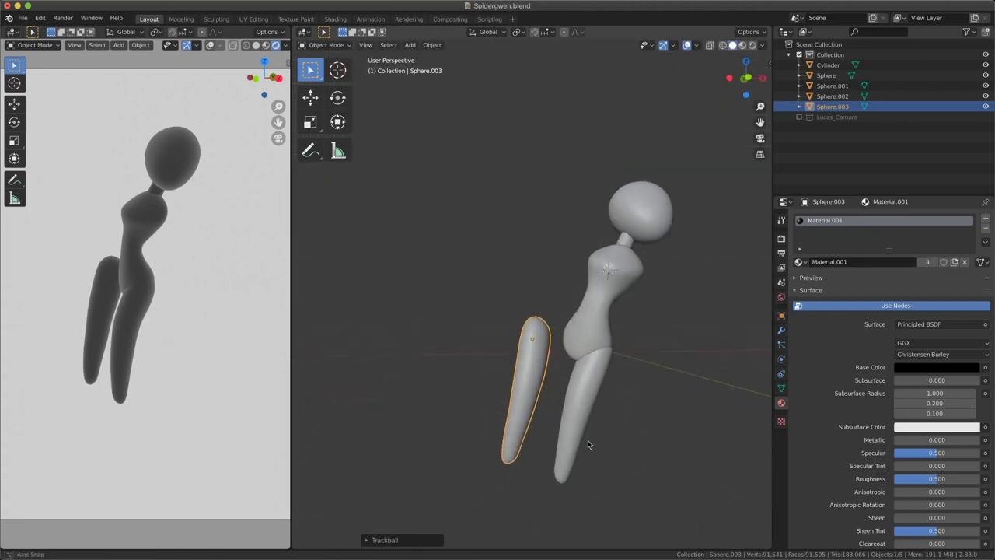
middle_click_drag(656, 443, 554, 381, "ctrl")
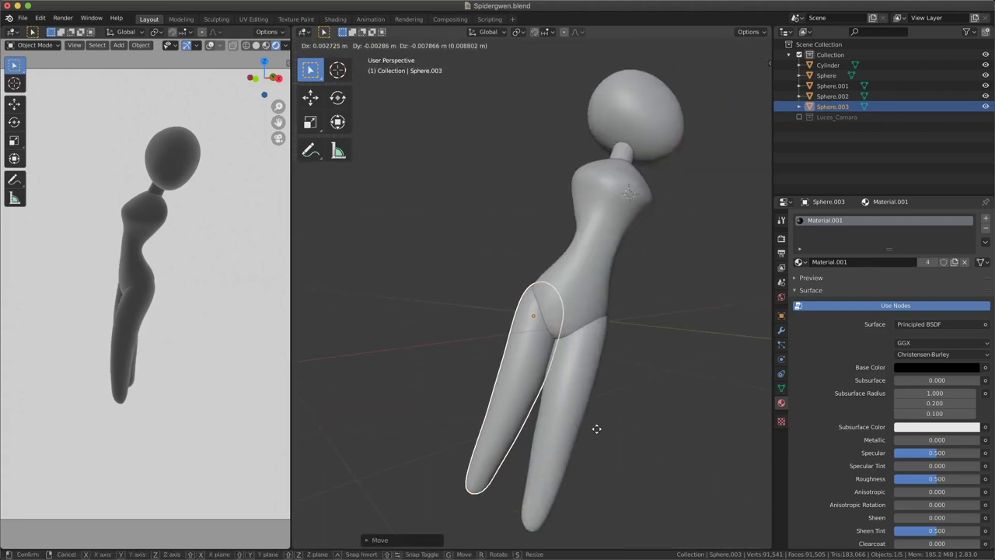
left_click(597, 429)
middle_click_drag(596, 428, 539, 412)
key("r")
left_click(586, 385)
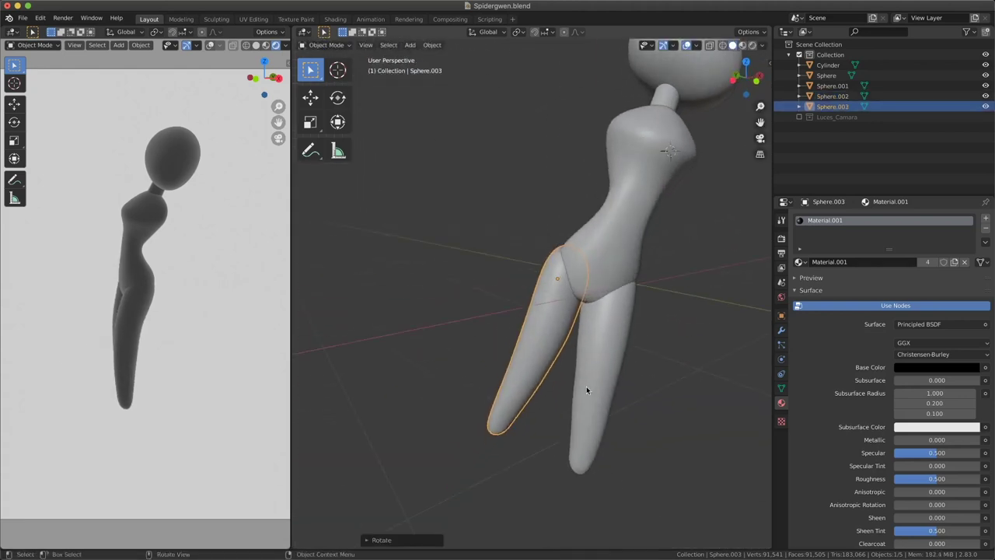
left_click(586, 386)
mouse_move(586, 386)
middle_mouse_down()
mouse_move(628, 318)
mouse_move(547, 289)
mouse_move(526, 444)
mouse_move(546, 365)
middle_mouse_up()
key("g")
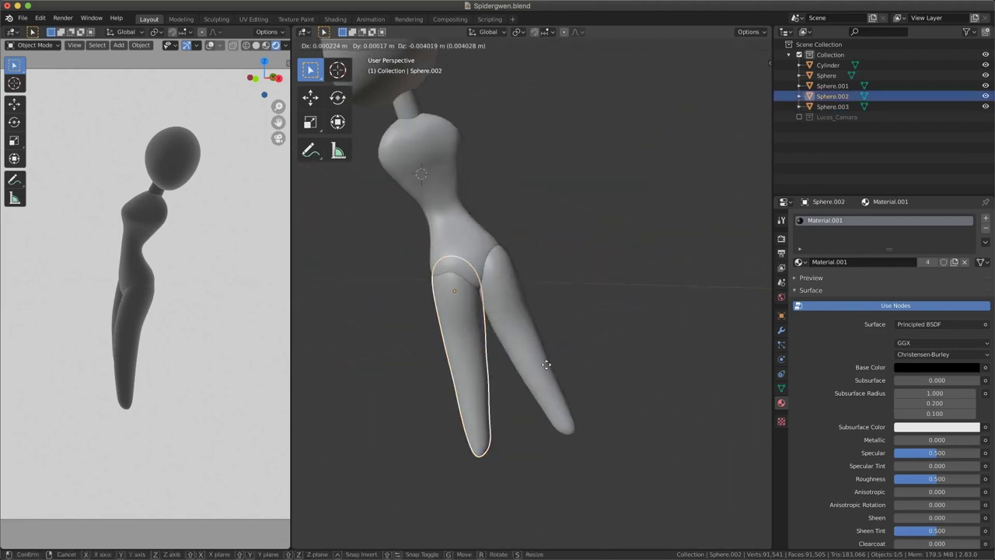
scroll(579, 375, "up", 5)
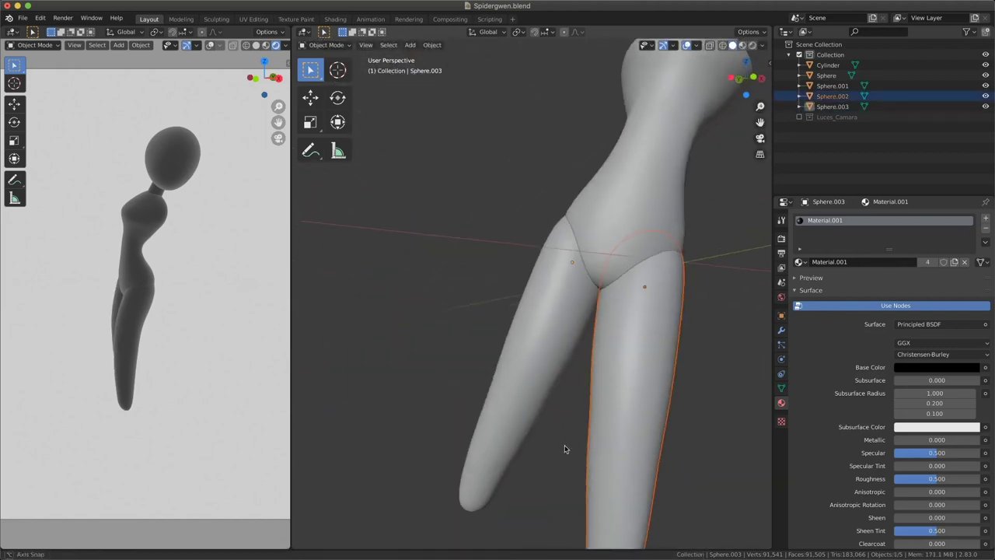
middle_click_drag(564, 444, 631, 289)
key("shift+a")
left_click(656, 375)
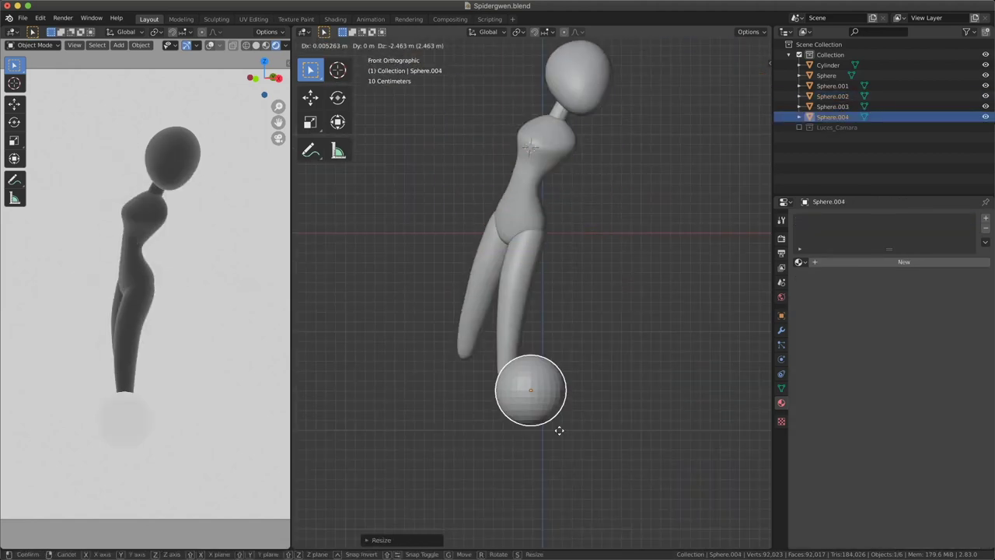
Look over legs Sphere.002 and Sphere.003 from several angles.
middle_click_drag(559, 413, 635, 406)
left_click(573, 362)
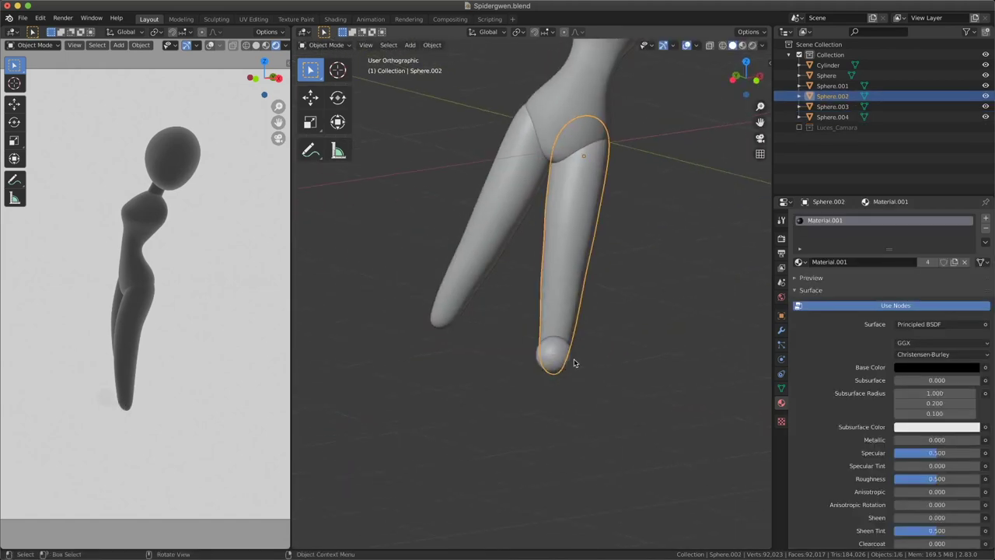
key("ctrl+Tab")
middle_click_drag(519, 373, 542, 299)
middle_click_drag(587, 336, 474, 257)
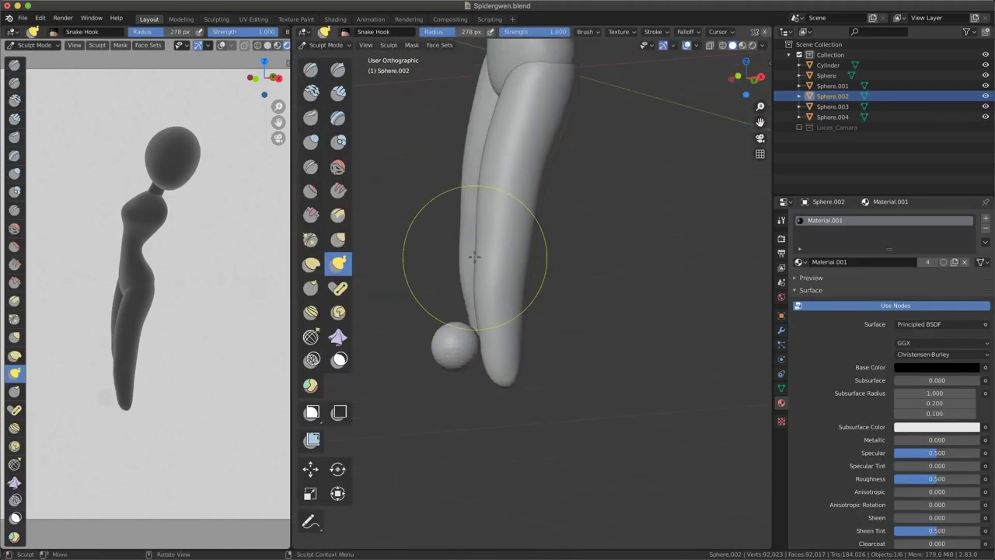
mouse_move(480, 344)
middle_mouse_down()
mouse_move(453, 307)
mouse_move(633, 355)
mouse_move(604, 256)
mouse_move(615, 328)
mouse_move(591, 380)
mouse_move(551, 220)
mouse_move(525, 407)
mouse_move(589, 437)
middle_mouse_up()
key("ctrl+Tab")
left_click(551, 220)
In front view, move Sphere.004 to the bottom of the leg.
key("KP_1")
left_click(539, 410)
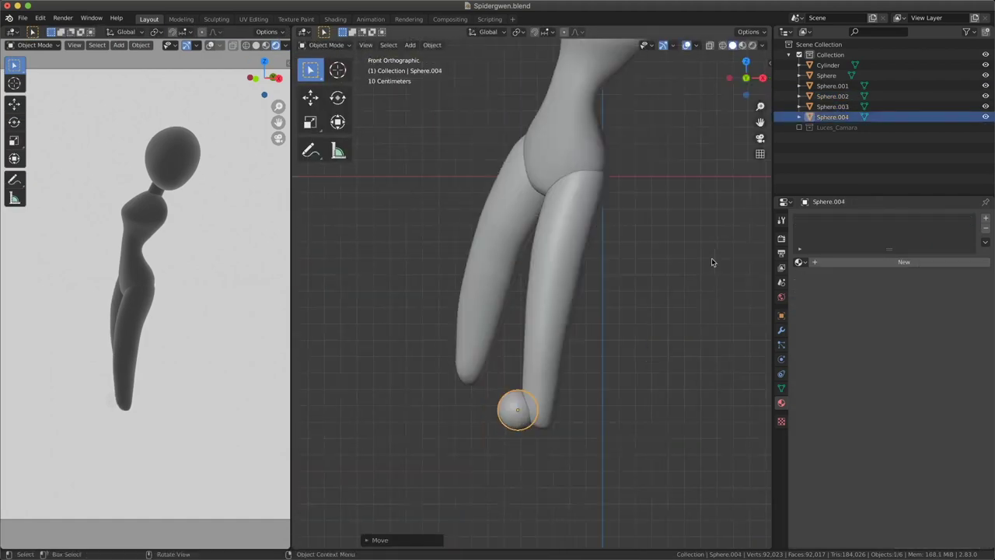
left_click(578, 363, "shift")
key("KP_Decimal")
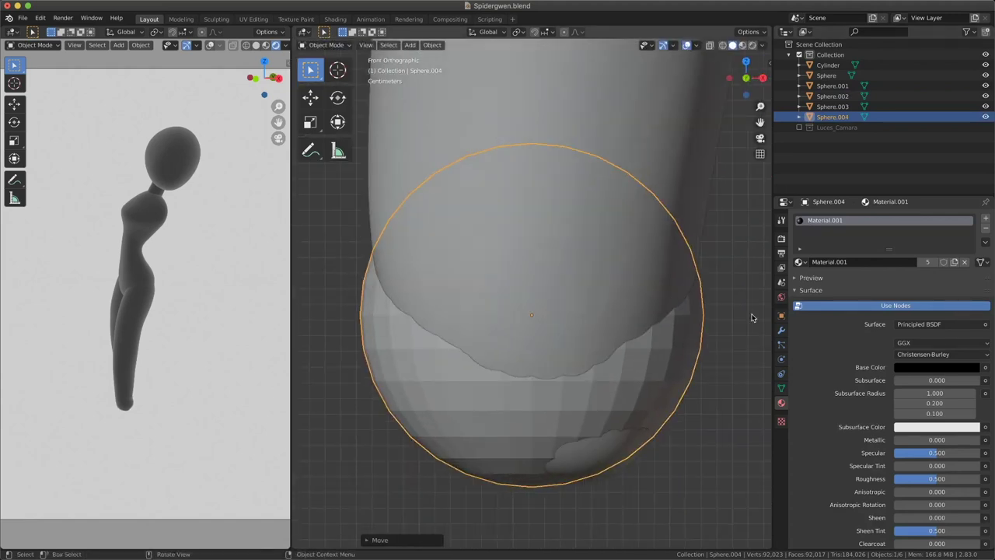
scroll(544, 397, "down", 5)
middle_click_drag(560, 420, 544, 397)
Pull the sphere forward from the ankle with Snake Hook and remesh it.
left_click(525, 379)
left_click_drag(531, 389, 607, 375)
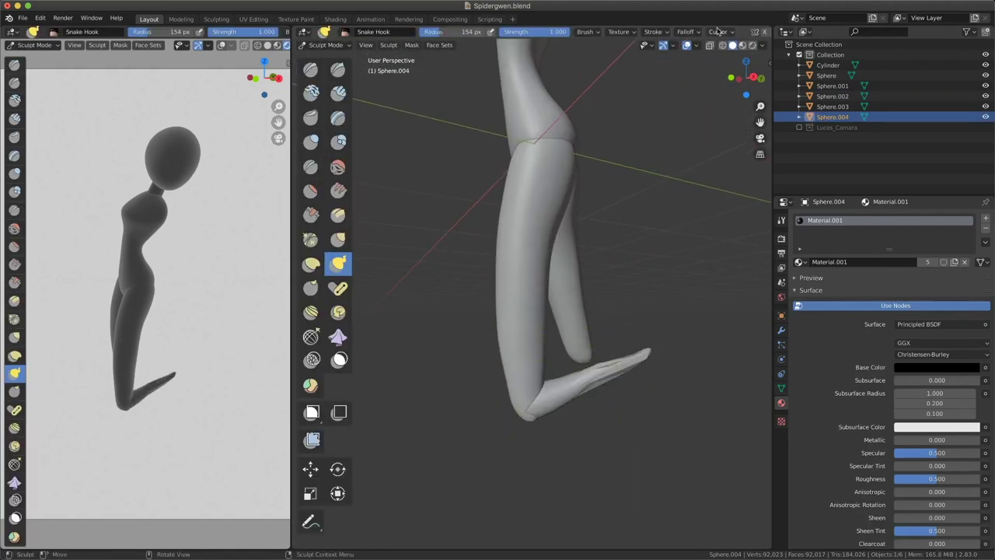
left_click_drag(772, 31, 855, 31)
left_click(793, 31)
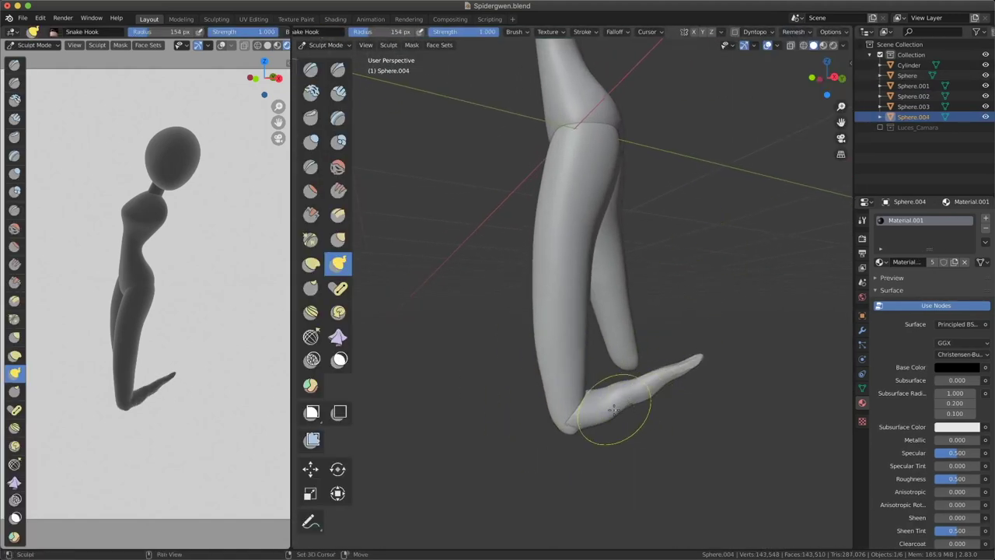
middle_click_drag(647, 386, 589, 331)
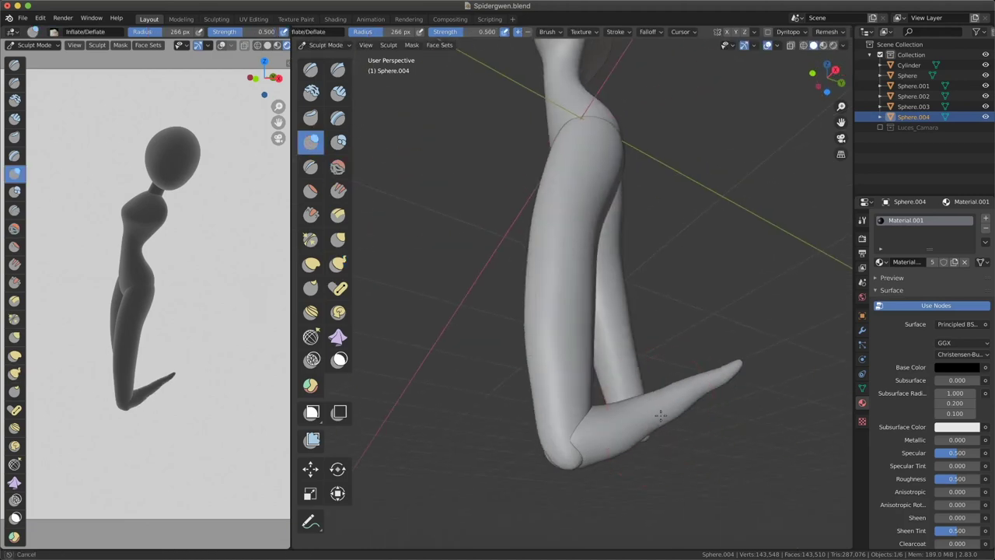
key("k")
scroll(589, 330, "up", 4)
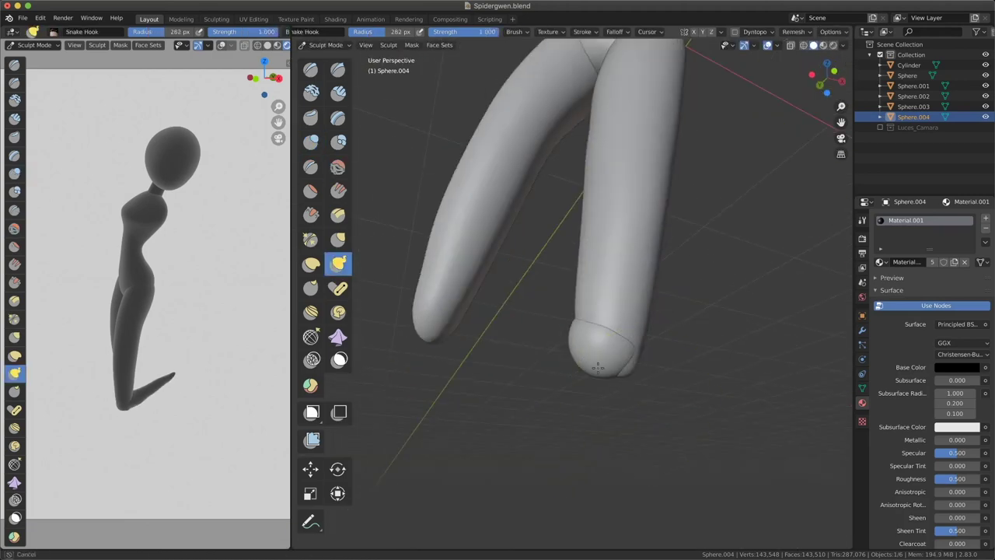
middle_click_drag(588, 331, 571, 379)
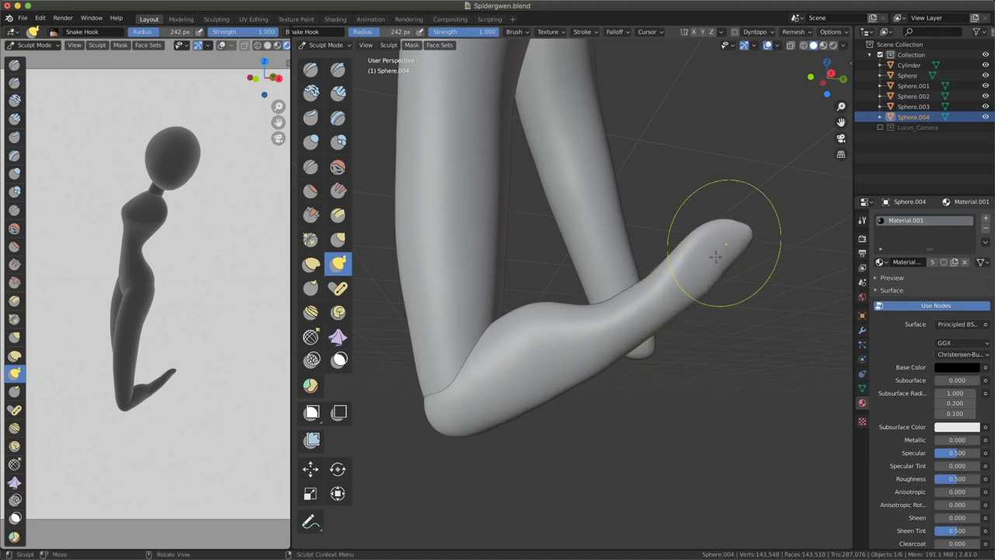
Refine the pointed foot with the Inflate and Grab brushes.
mouse_move(709, 241)
middle_mouse_down()
mouse_move(524, 410)
mouse_move(653, 217)
mouse_move(601, 331)
mouse_move(610, 497)
mouse_move(545, 300)
mouse_move(681, 380)
middle_mouse_up()
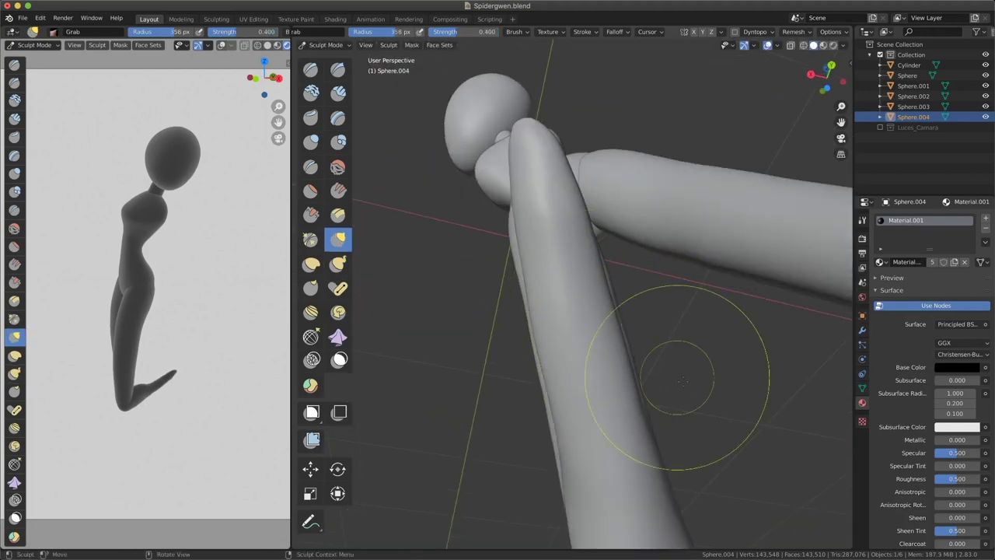
mouse_move(614, 298)
middle_mouse_down()
mouse_move(604, 269)
mouse_move(709, 222)
mouse_move(591, 292)
mouse_move(514, 364)
middle_mouse_up()
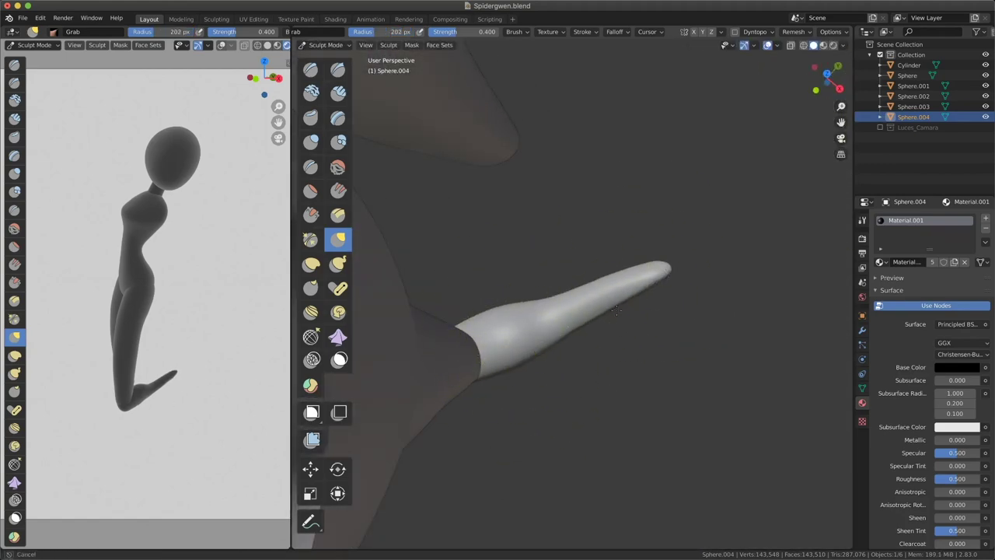
mouse_move(616, 309)
middle_mouse_down()
mouse_move(719, 182)
mouse_move(533, 344)
mouse_move(567, 256)
mouse_move(659, 286)
mouse_move(644, 344)
mouse_move(591, 293)
middle_mouse_up()
key("i")
key("g")
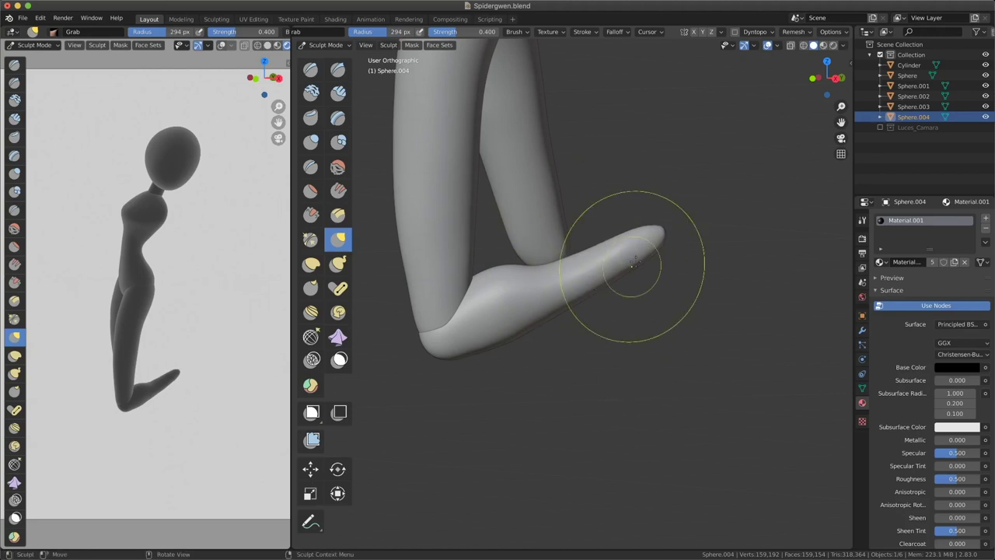
middle_click_drag(620, 235, 582, 274)
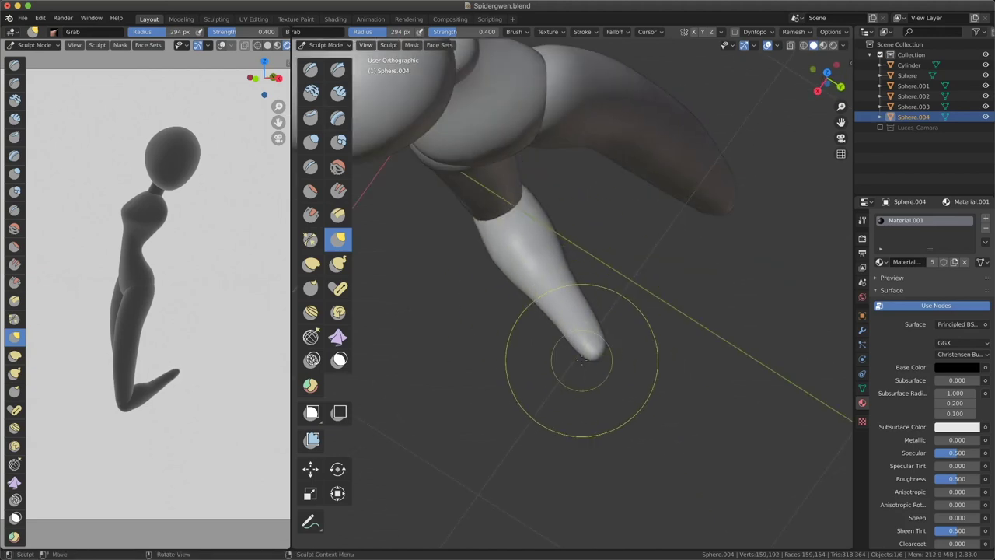
scroll(502, 276, "down", 5)
middle_click_drag(501, 276, 602, 336)
Make a linked copy of the foot, Sphere.005, and move and rotate it under the other leg.
left_click(342, 62)
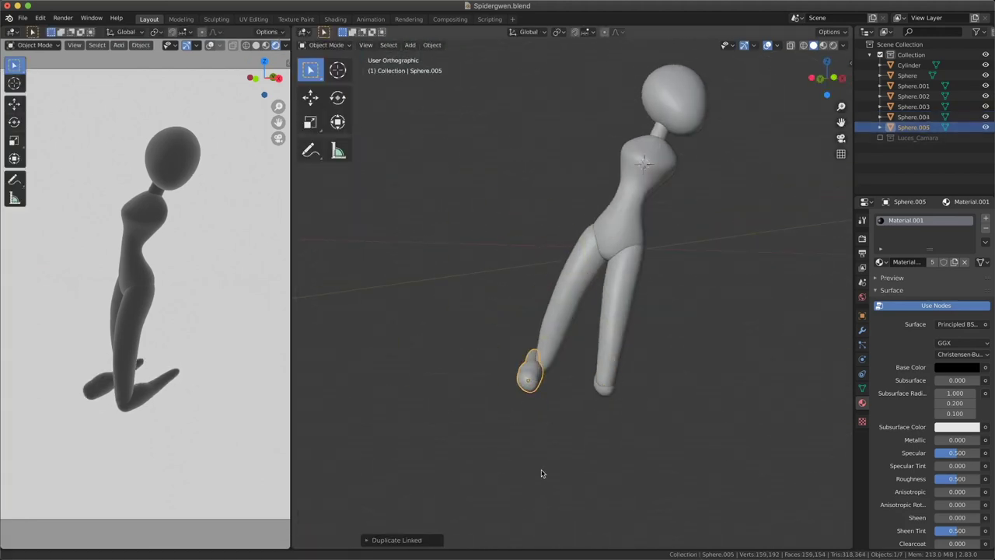
key("shift+d")
key("KP_1")
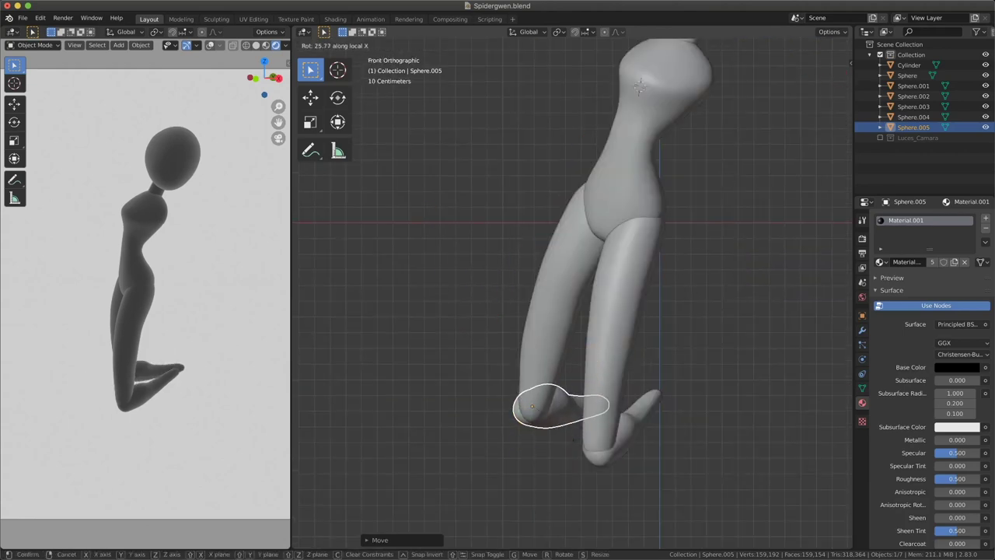
middle_click_drag(556, 472, 708, 273)
left_click_drag(707, 274, 629, 389)
key("ctrl+KP_1")
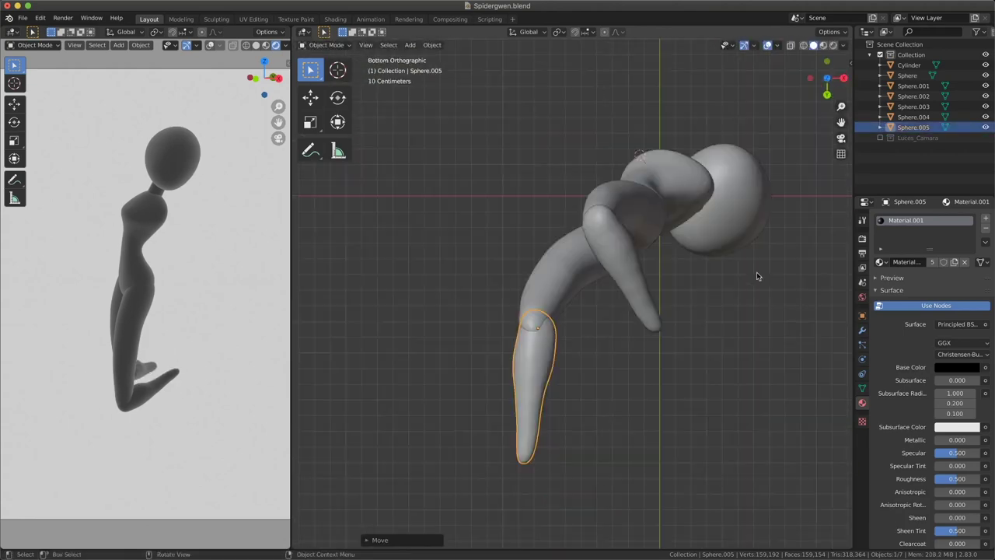
key("KP_1")
key("r")
left_click(608, 471)
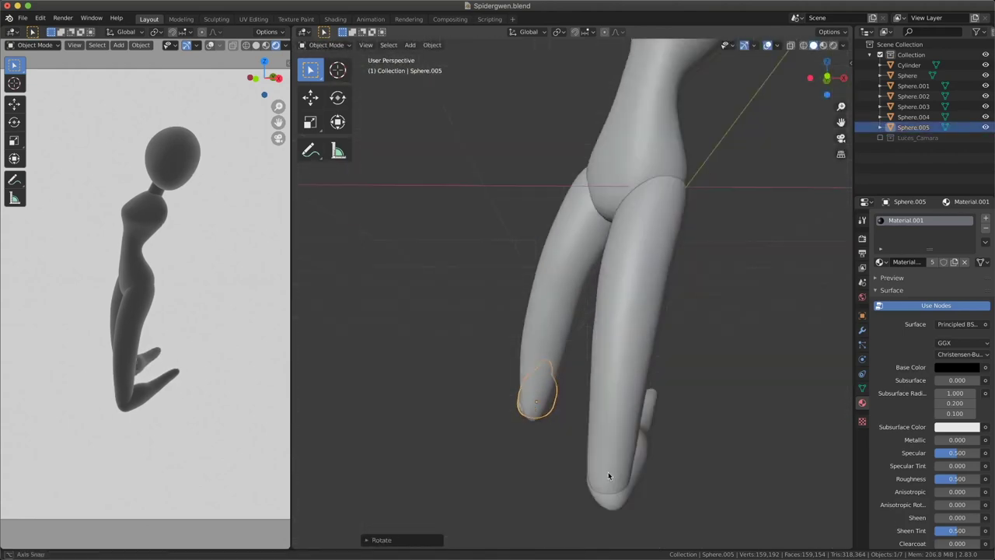
Select the first foot Sphere.004 and switch it into Sculpt Mode.
mouse_move(608, 471)
middle_mouse_down()
mouse_move(595, 453)
mouse_move(609, 309)
mouse_move(629, 420)
middle_mouse_up()
left_click(618, 419)
left_click(325, 44)
left_click(330, 74)
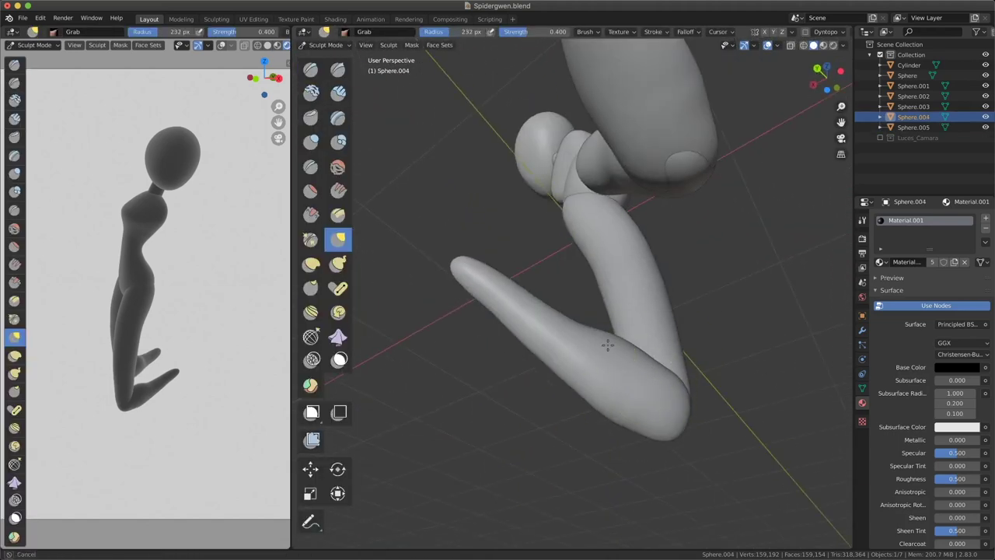
Inflate the first foot's surface, then return to Object Mode.
key("i")
middle_click_drag(592, 354, 544, 327)
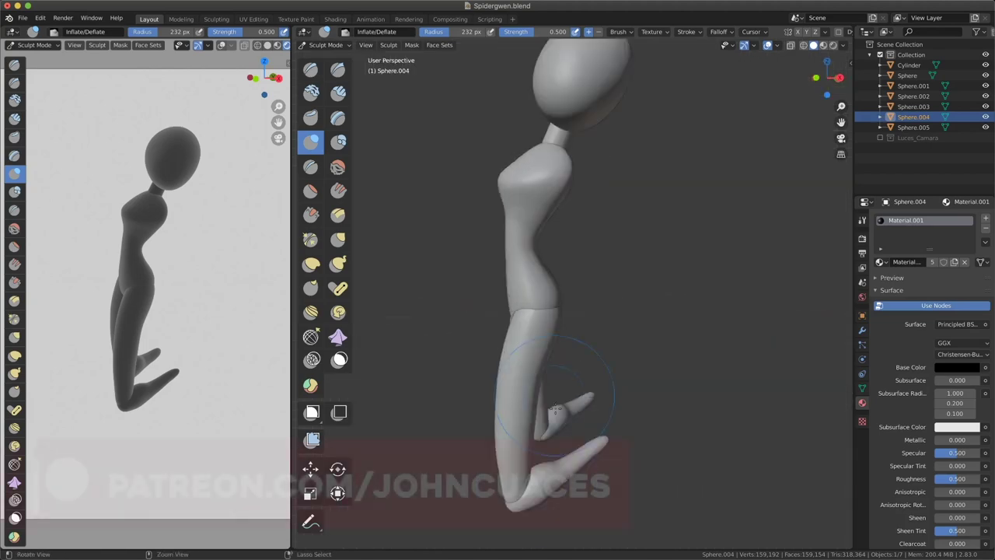
key("ctrl+Tab")
Raise the copied foot Sphere.005 along the Z axis.
left_click(505, 412, "shift")
key("g")
key("z")
left_click(490, 455)
Reshape leg Sphere.002 near its ankle with the Grab brush.
left_click(505, 365)
key("ctrl+Tab")
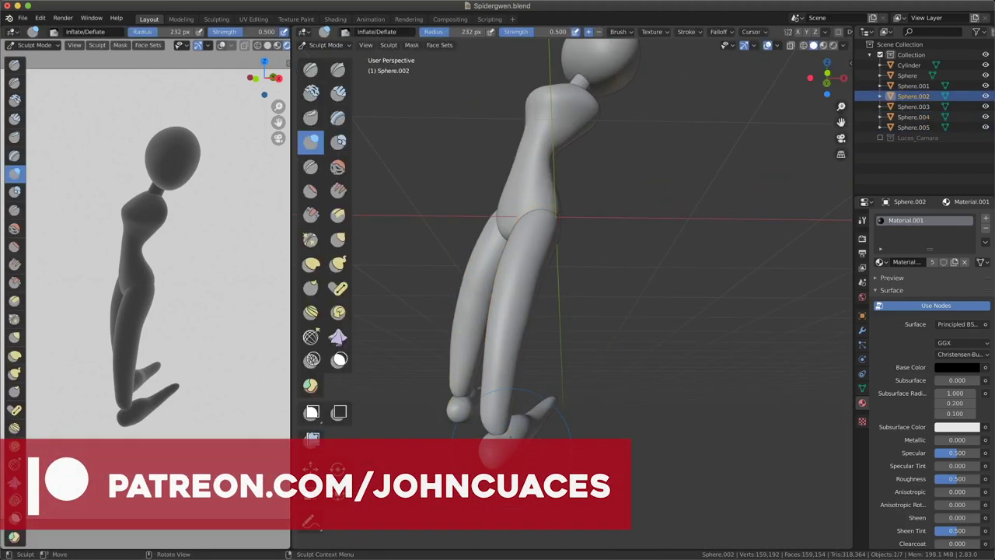
key("k")
middle_click_drag(506, 365, 523, 378)
mouse_move(571, 279)
middle_mouse_down()
mouse_move(579, 382)
mouse_move(529, 405)
mouse_move(567, 355)
mouse_move(589, 255)
mouse_move(548, 311)
middle_mouse_up()
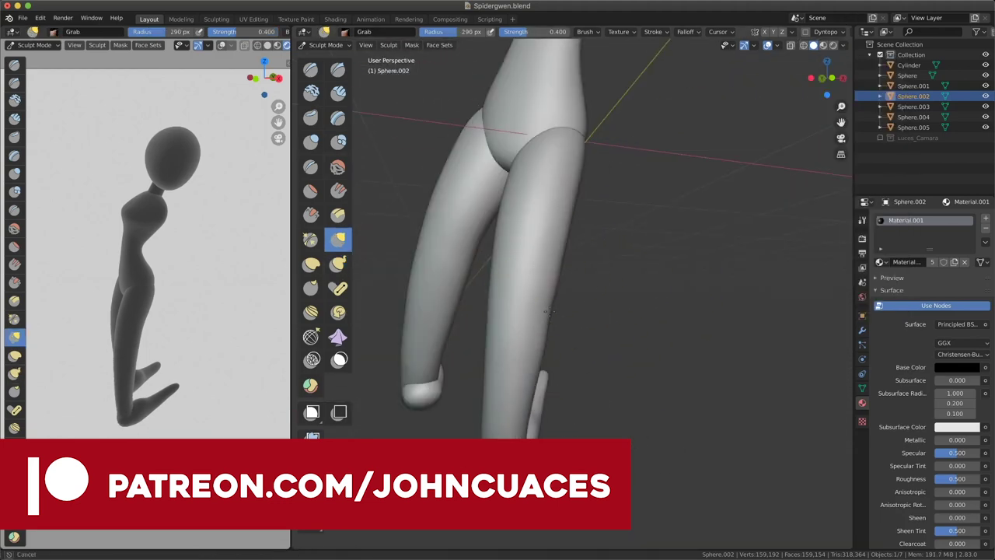
middle_click_drag(542, 377, 658, 415)
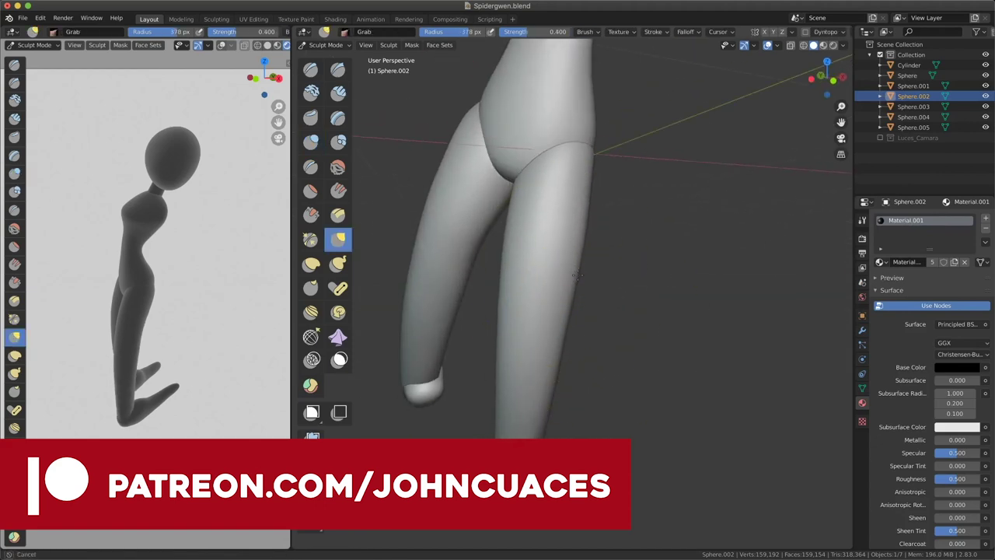
Back in Object Mode, reposition the copied foot at the leg's end.
key("ctrl+Tab")
left_click(537, 367)
mouse_move(583, 406)
middle_mouse_down()
mouse_move(588, 311)
mouse_move(573, 377)
middle_mouse_up()
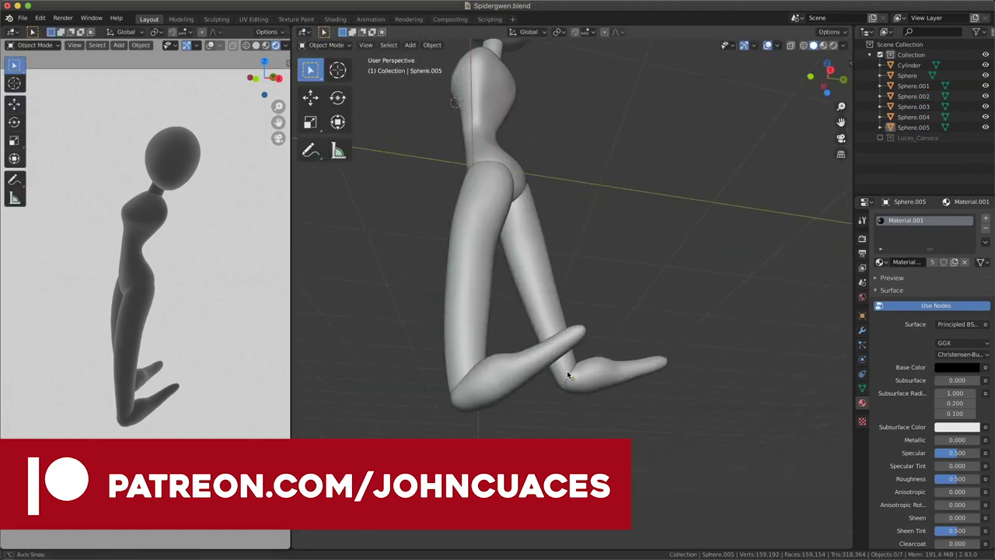
Tilt the copied foot Sphere.005 into place at the other leg.
key("g")
left_click(680, 433)
middle_click_drag(680, 432, 673, 369)
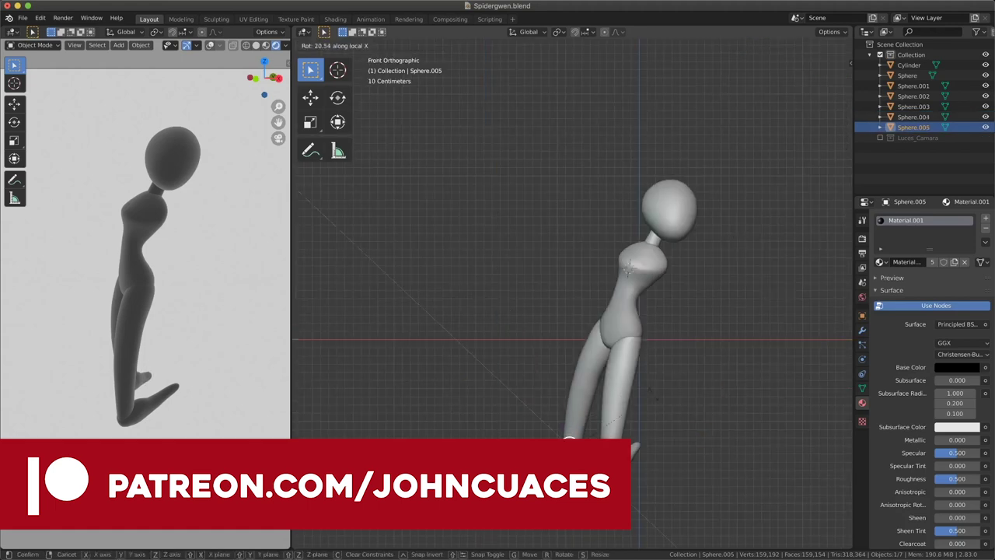
left_click(633, 445)
mouse_move(634, 444)
middle_mouse_down()
mouse_move(570, 417)
mouse_move(581, 332)
mouse_move(539, 333)
mouse_move(670, 206)
mouse_move(539, 306)
mouse_move(579, 326)
middle_mouse_up()
Slim and smooth the first foot Sphere.004 with the Grab and Inflate brushes.
key("ctrl+Tab")
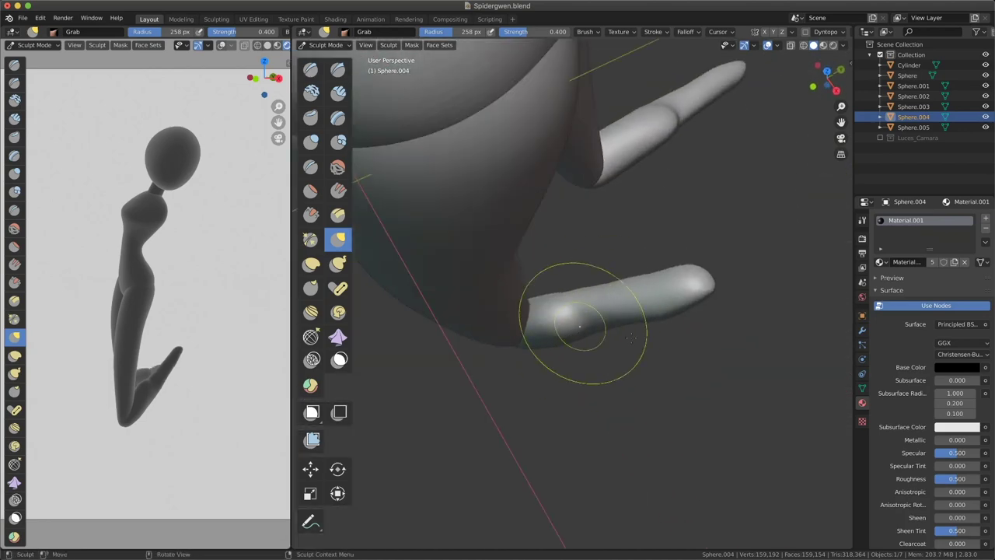
mouse_move(692, 296)
middle_mouse_down()
mouse_move(645, 333)
mouse_move(572, 306)
mouse_move(600, 355)
mouse_move(562, 317)
mouse_move(626, 415)
middle_mouse_up()
key("i")
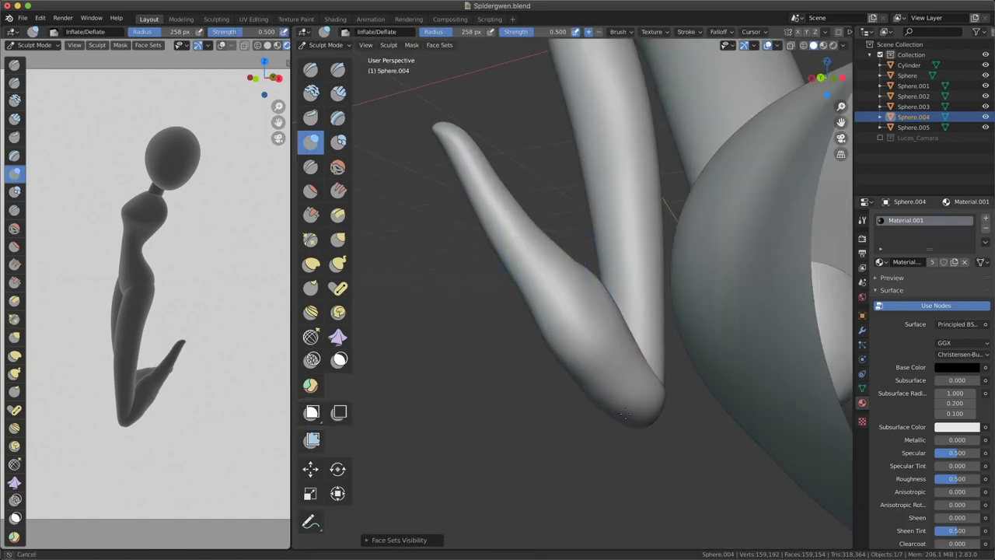
mouse_move(500, 271)
middle_mouse_down()
mouse_move(566, 351)
mouse_move(643, 185)
middle_mouse_up()
mouse_move(572, 252)
middle_mouse_down()
mouse_move(546, 188)
mouse_move(589, 342)
middle_mouse_up()
mouse_move(563, 302)
middle_mouse_down()
mouse_move(604, 210)
mouse_move(585, 283)
middle_mouse_up()
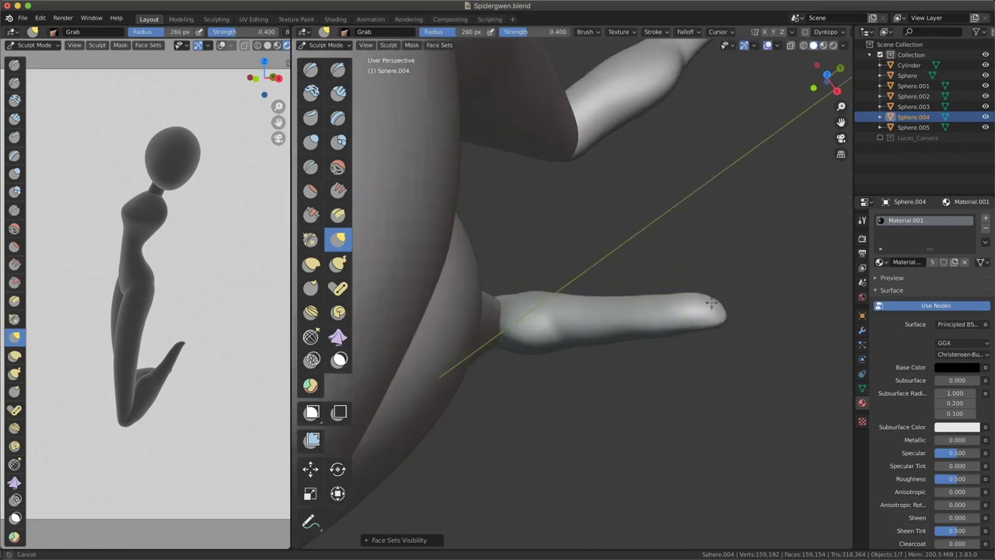
mouse_move(711, 302)
middle_mouse_down()
mouse_move(607, 286)
mouse_move(527, 355)
mouse_move(632, 370)
mouse_move(527, 373)
middle_mouse_up()
Add a new sphere, Sphere.006, at the knee and start sculpting it alone.
key("Home")
key("ctrl+Tab")
key("shift+a")
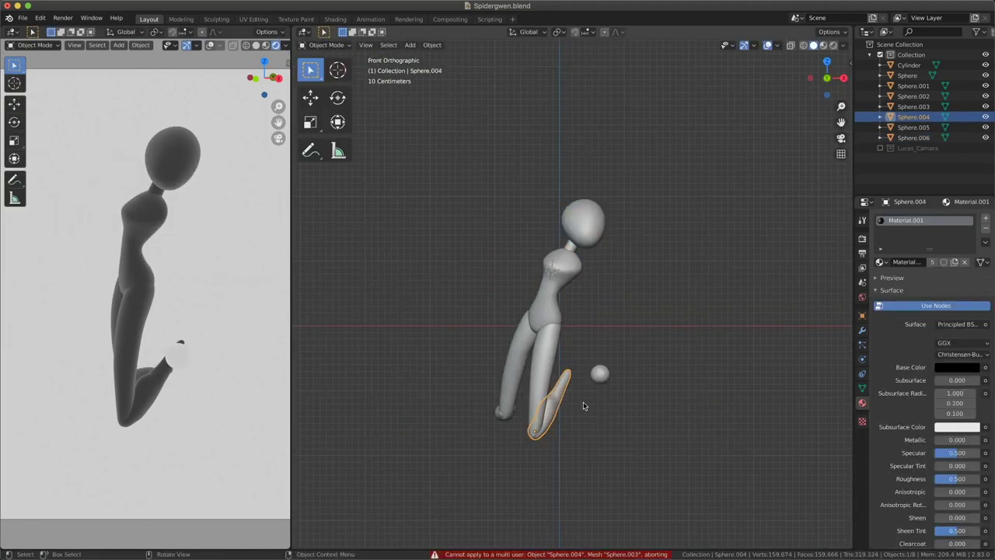
left_click(600, 374, "shift")
key("KP_3")
left_click(567, 425, "shift")
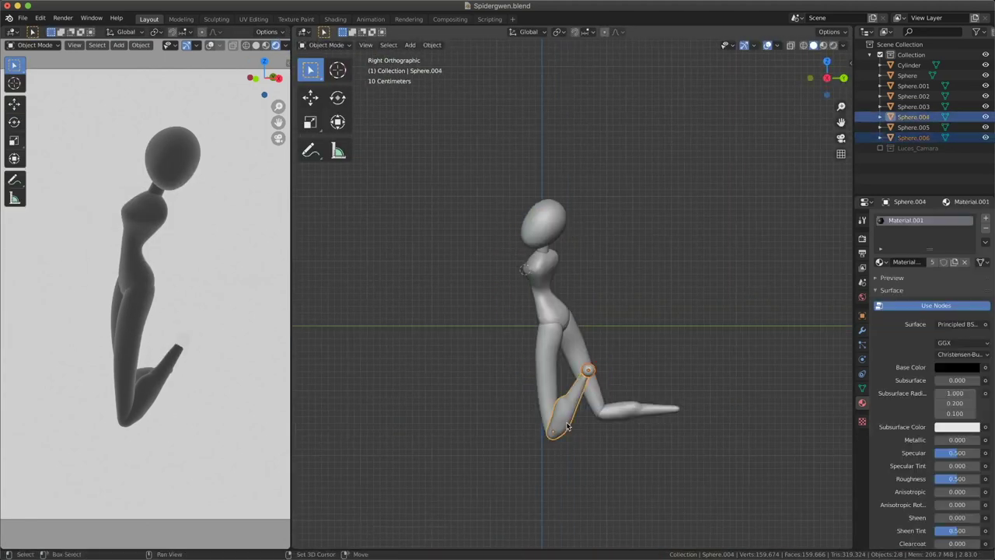
key("KP_Decimal")
left_click(537, 291)
key("ctrl+Tab")
left_click(522, 345)
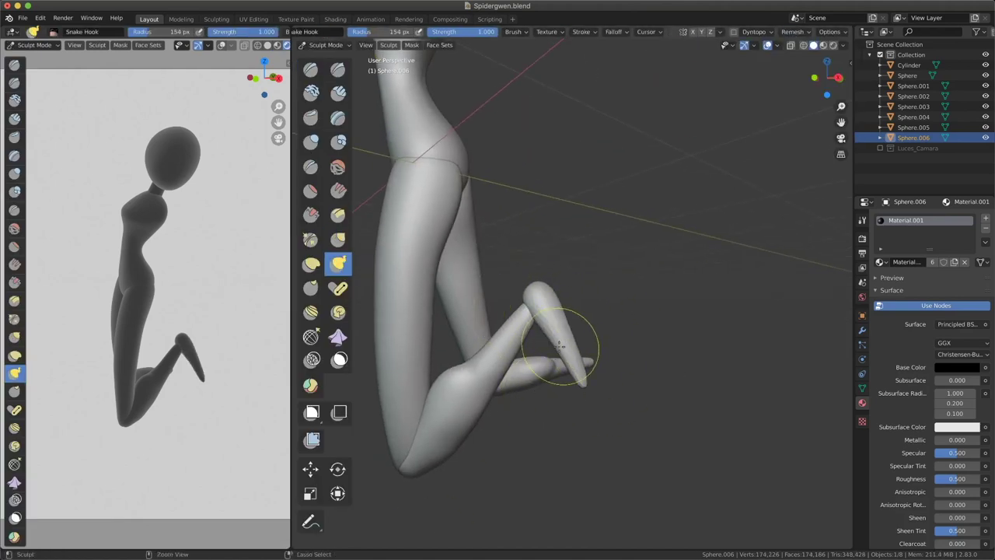
Stretch the knee sphere into a bent lower leg with the Grab and Snake Hook brushes.
mouse_move(558, 345)
middle_mouse_down()
mouse_move(600, 400)
mouse_move(681, 323)
mouse_move(622, 295)
middle_mouse_up()
key("g")
scroll(566, 266, "up", 3)
mouse_move(566, 267)
middle_mouse_down()
mouse_move(555, 311)
mouse_move(583, 355)
mouse_move(644, 256)
mouse_move(599, 300)
mouse_move(614, 256)
mouse_move(622, 292)
mouse_move(633, 233)
mouse_move(677, 145)
mouse_move(510, 222)
mouse_move(655, 422)
mouse_move(622, 349)
middle_mouse_up()
scroll(633, 233, "up", 3)
left_click(338, 263)
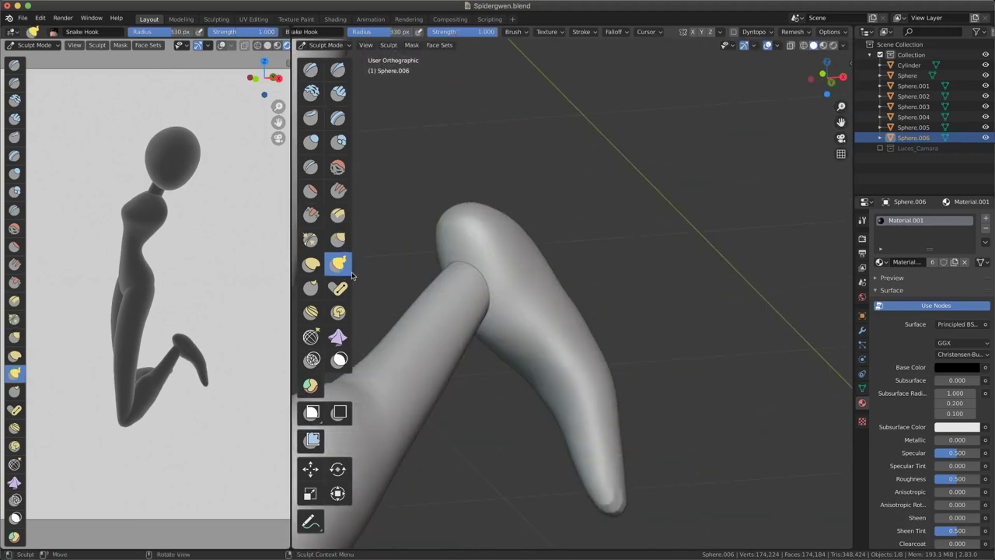
mouse_move(352, 275)
middle_mouse_down()
mouse_move(594, 433)
mouse_move(545, 411)
mouse_move(533, 389)
mouse_move(573, 303)
middle_mouse_up()
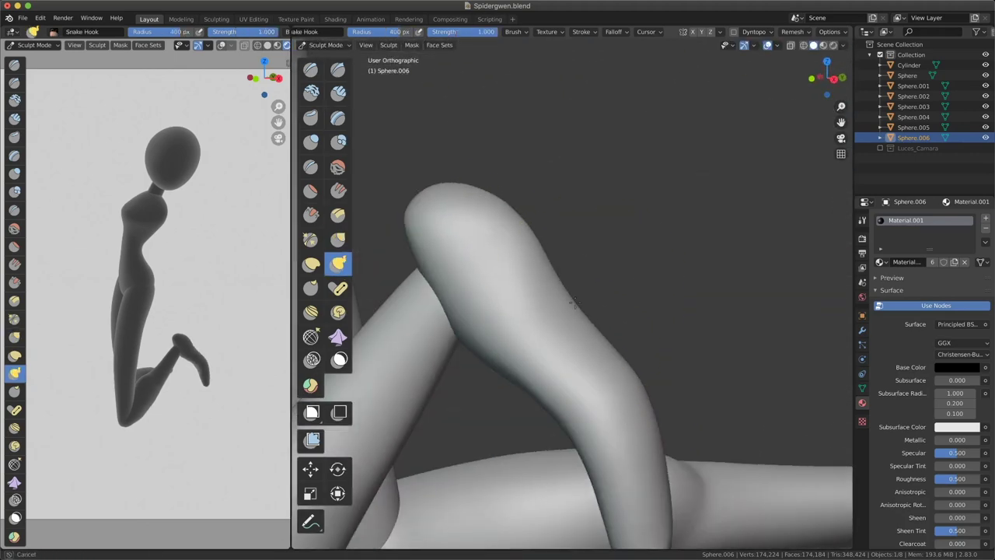
With a 250 px brush, pull out the pointed foot, then return to Object Mode.
left_click(473, 271)
mouse_move(473, 271)
middle_mouse_down()
mouse_move(642, 289)
mouse_move(602, 231)
mouse_move(693, 386)
mouse_move(533, 433)
mouse_move(544, 350)
mouse_move(576, 260)
mouse_move(489, 311)
mouse_move(654, 267)
mouse_move(679, 287)
mouse_move(651, 295)
mouse_move(650, 255)
mouse_move(632, 265)
mouse_move(633, 289)
middle_mouse_up()
middle_click_drag(598, 349, 536, 413)
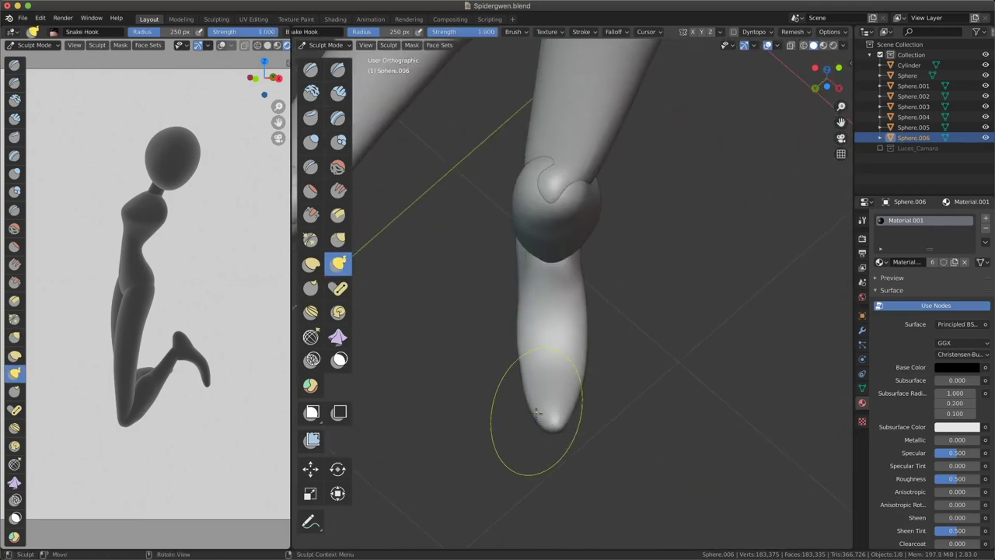
left_click(500, 435)
scroll(561, 370, "up", 2)
mouse_move(589, 371)
middle_mouse_down()
mouse_move(602, 227)
mouse_move(455, 308)
mouse_move(550, 395)
mouse_move(677, 355)
middle_mouse_up()
scroll(677, 355, "down", 5)
left_click(325, 45)
left_click(338, 62)
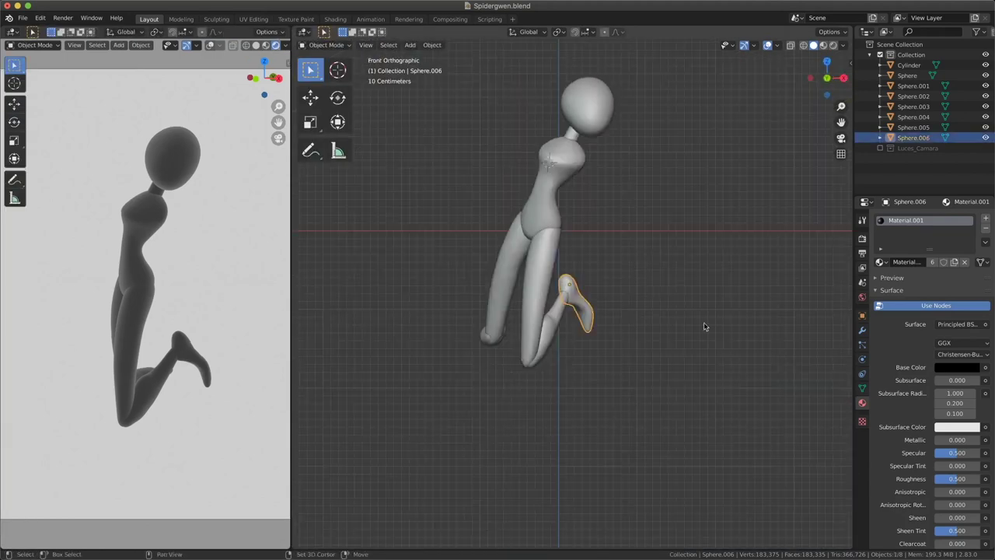
Move the duplicate Sphere.007 to the other leg's end and trackball-rotate it to fit.
scroll(705, 327, "up", 3)
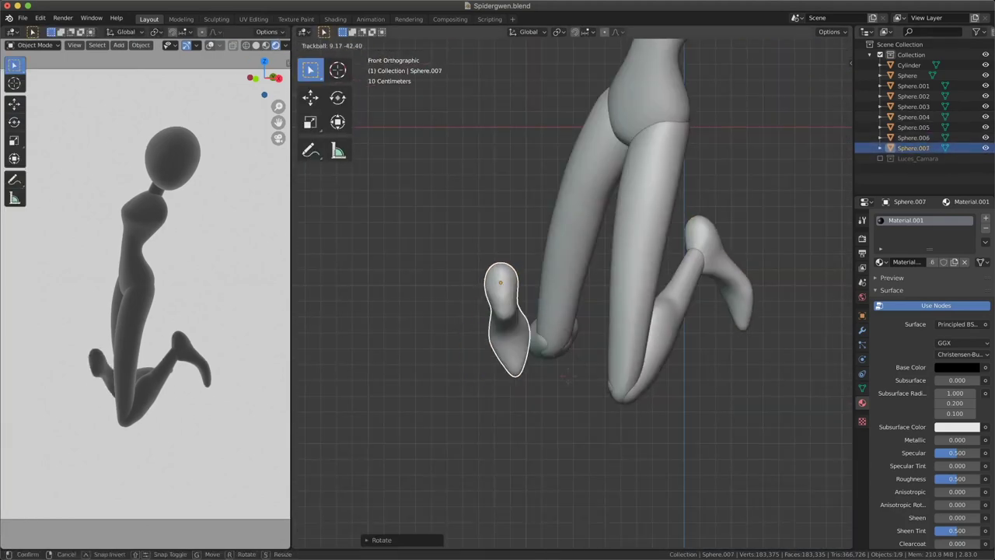
left_click_drag(498, 319, 545, 334)
middle_click_drag(544, 334, 735, 264)
key("KP_7")
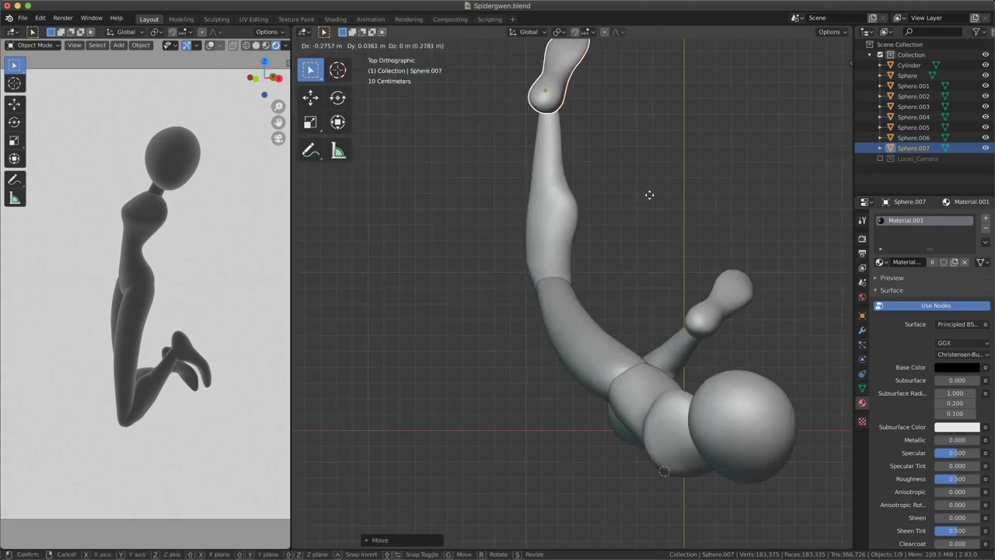
mouse_move(770, 203)
middle_mouse_down()
mouse_move(625, 347)
mouse_move(506, 407)
mouse_move(611, 326)
middle_mouse_up()
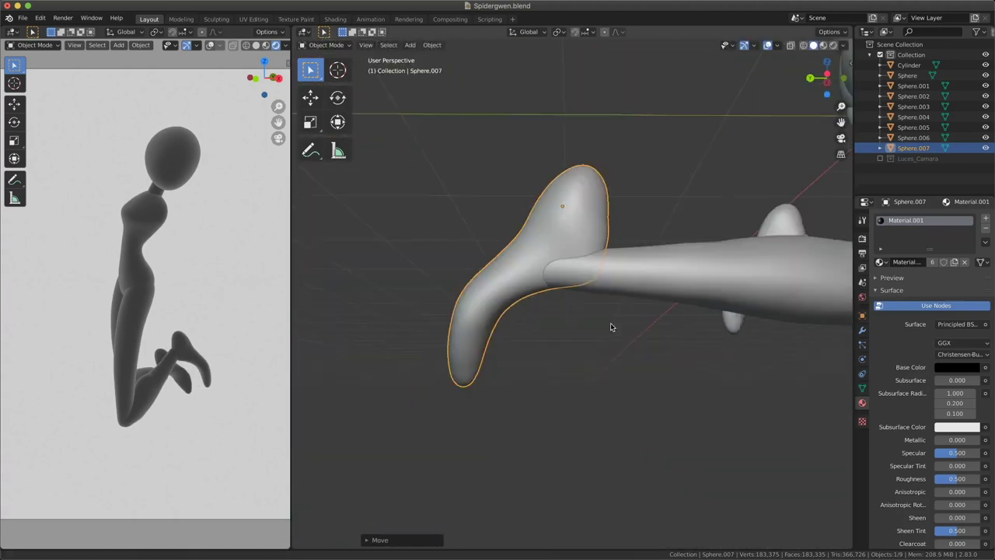
key("r")
key("r")
left_click(553, 380)
mouse_move(553, 380)
middle_mouse_down()
mouse_move(599, 389)
mouse_move(560, 362)
middle_mouse_up()
left_click(595, 373)
scroll(596, 373, "down", 5)
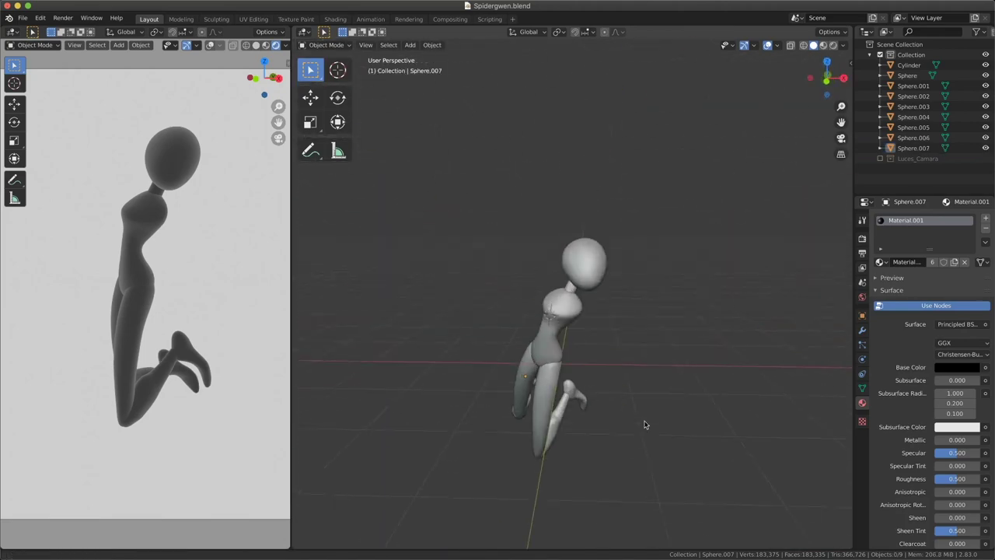
Add a UV sphere at the shoulder, shrink it and place it on the shoulder.
key("shift+a")
left_click(711, 394)
key("s")
left_click(645, 329)
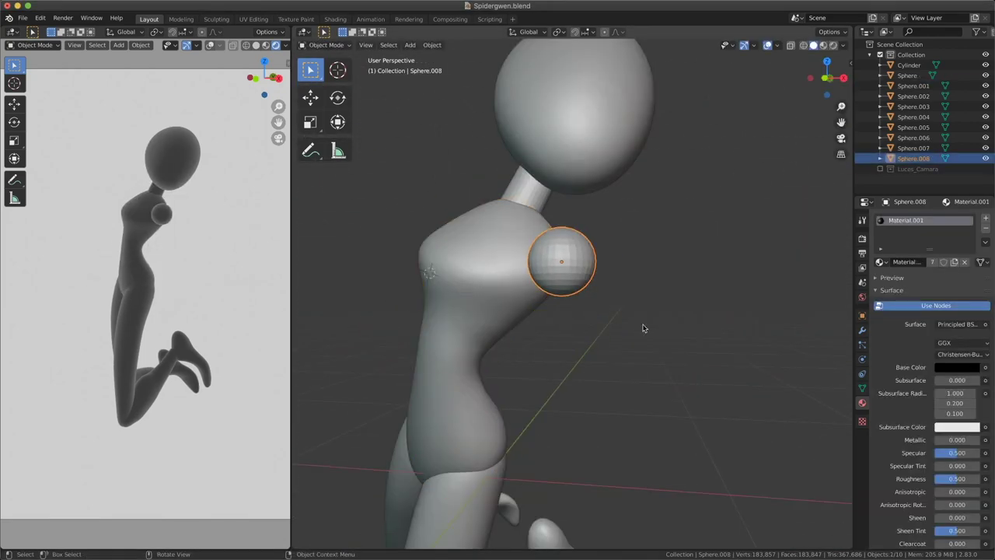
key("KP_3")
middle_click_drag(565, 353, 762, 415)
scroll(762, 415, "down", 4)
mouse_move(444, 373)
middle_mouse_down()
mouse_move(689, 389)
mouse_move(547, 346)
mouse_move(582, 328)
middle_mouse_up()
With Snake Hook, pull the shoulder sphere down alongside the torso into an arm.
key("ctrl+Tab")
key("k")
left_click_drag(582, 329, 575, 404)
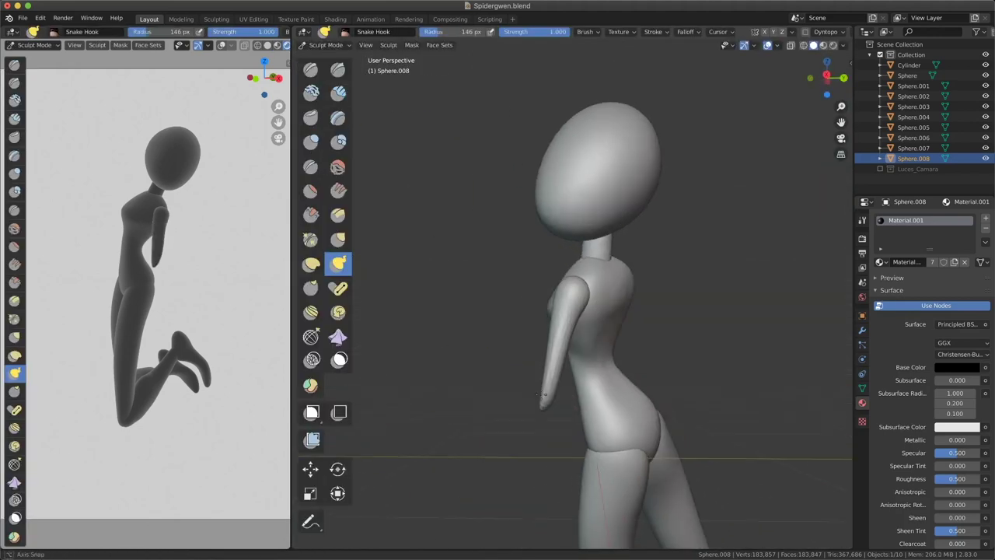
mouse_move(575, 404)
middle_mouse_down()
mouse_move(583, 296)
mouse_move(552, 350)
mouse_move(533, 433)
mouse_move(608, 365)
middle_mouse_up()
key("g")
scroll(583, 296, "up", 2)
Check the arm from several angles and refine its shape with Inflate and Grab.
key("ctrl+Tab")
mouse_move(700, 211)
middle_mouse_down()
mouse_move(663, 426)
mouse_move(633, 447)
mouse_move(614, 396)
middle_mouse_up()
left_click(648, 422)
key("ctrl+Tab")
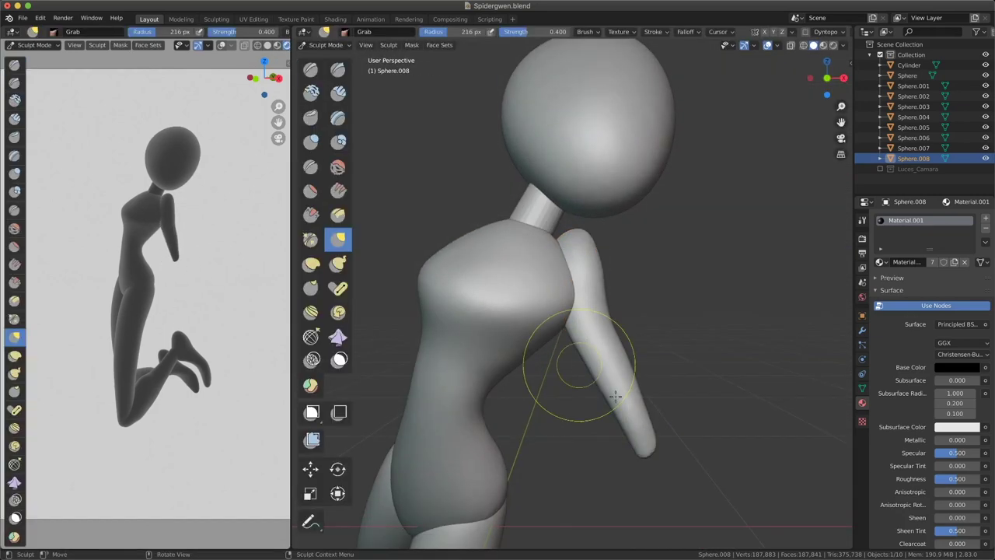
mouse_move(658, 451)
middle_mouse_down()
mouse_move(551, 462)
mouse_move(649, 393)
middle_mouse_up()
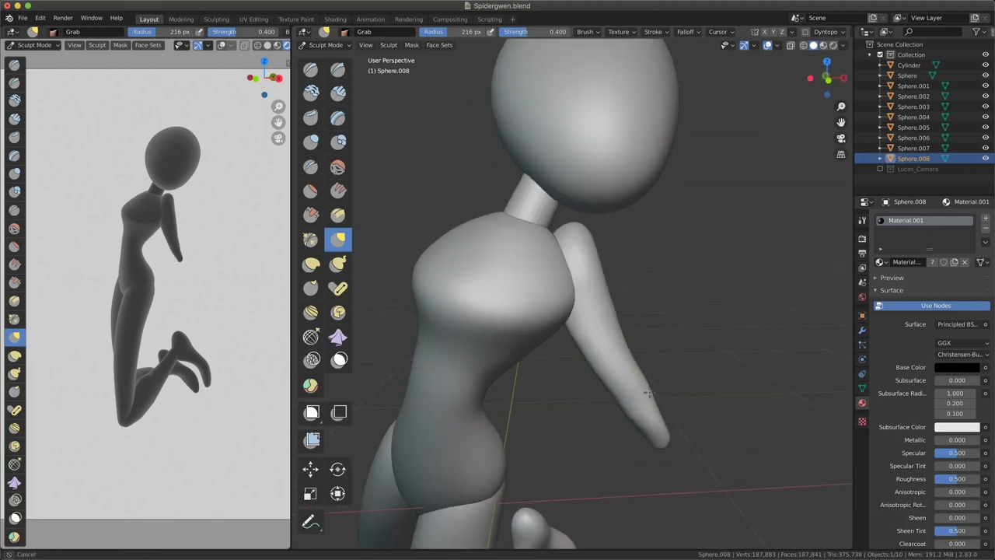
mouse_move(643, 433)
middle_mouse_down()
mouse_move(643, 322)
mouse_move(603, 405)
middle_mouse_up()
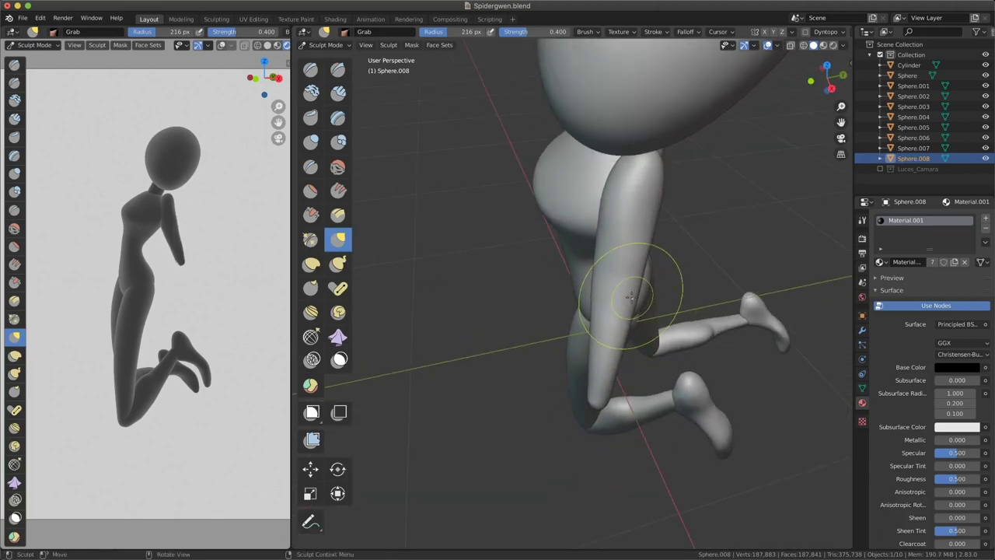
middle_click_drag(631, 295, 619, 384)
key("i")
mouse_move(607, 344)
middle_mouse_down()
mouse_move(562, 207)
mouse_move(624, 192)
mouse_move(633, 222)
mouse_move(646, 320)
mouse_move(615, 405)
mouse_move(677, 315)
middle_mouse_up()
key("g")
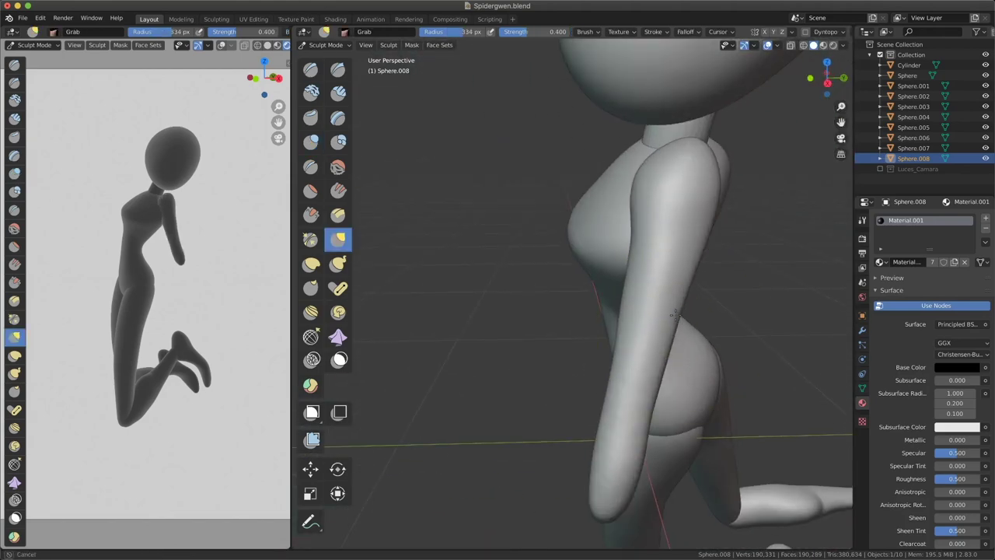
middle_click_drag(658, 384, 578, 357)
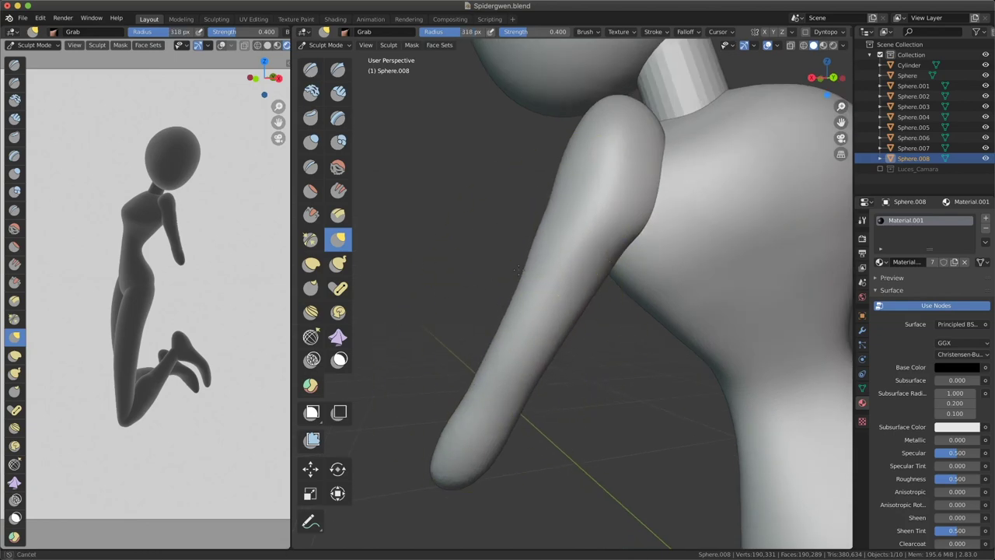
mouse_move(518, 270)
middle_mouse_down()
mouse_move(633, 289)
mouse_move(583, 411)
mouse_move(624, 472)
mouse_move(669, 289)
mouse_move(518, 329)
mouse_move(666, 266)
mouse_move(611, 262)
mouse_move(599, 356)
mouse_move(590, 342)
mouse_move(595, 333)
mouse_move(684, 379)
middle_mouse_up()
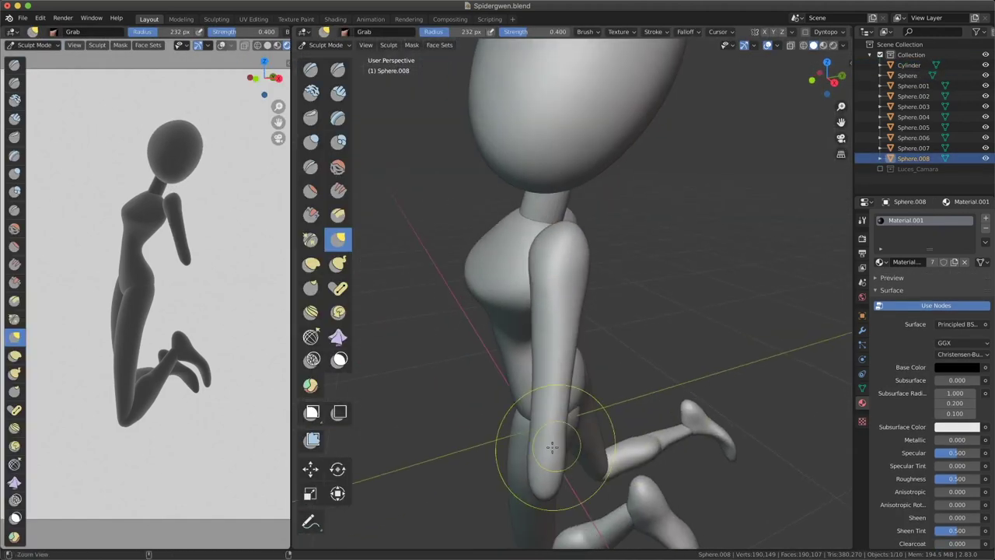
Add a UV sphere at the elbow and inflate it in Sculpt Mode.
key("shift+a")
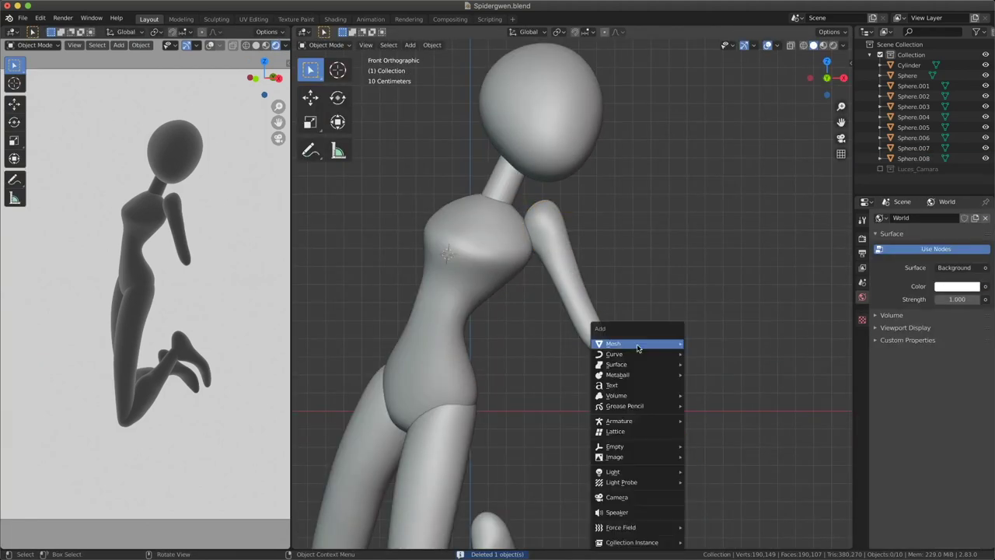
left_click(700, 391)
middle_click_drag(653, 384, 600, 414)
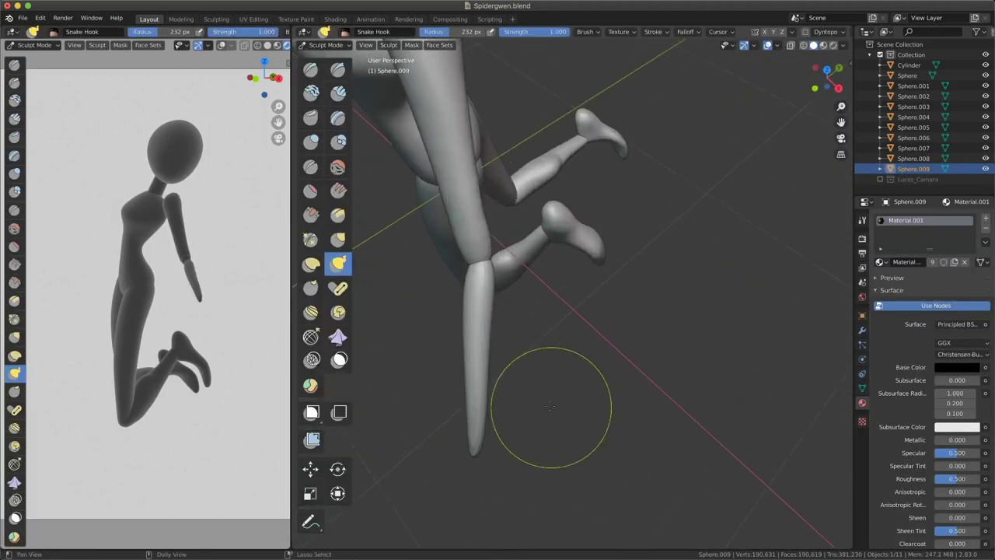
key("ctrl+Tab")
key("i")
scroll(596, 356, "up", 5)
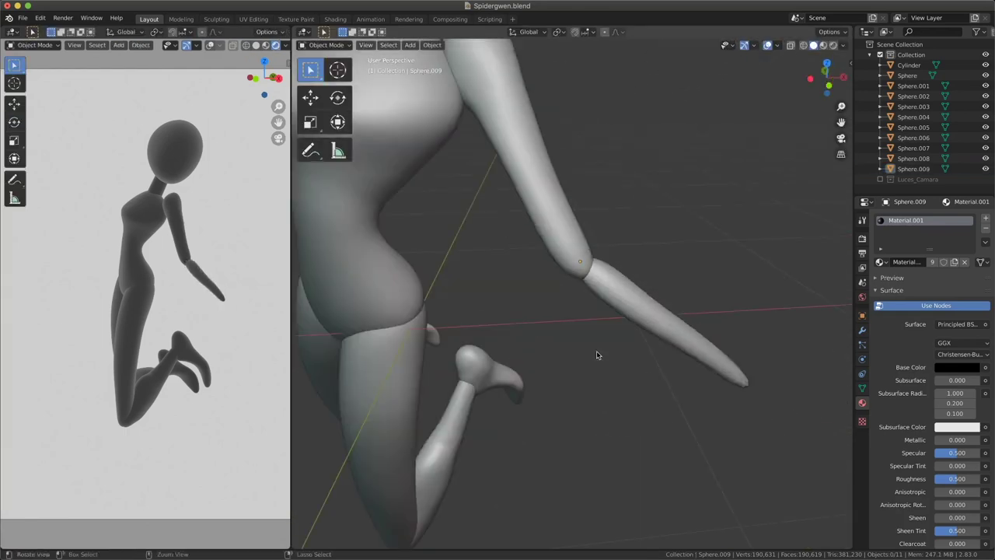
mouse_move(495, 274)
middle_mouse_down()
mouse_move(607, 327)
mouse_move(611, 308)
mouse_move(642, 338)
middle_mouse_up()
mouse_move(629, 278)
middle_mouse_down()
mouse_move(572, 353)
mouse_move(612, 314)
mouse_move(443, 349)
mouse_move(524, 269)
middle_mouse_up()
Frame the forearm sphere and shape it with Grab and Inflate strokes.
key("ctrl+z")
key("KP_Decimal")
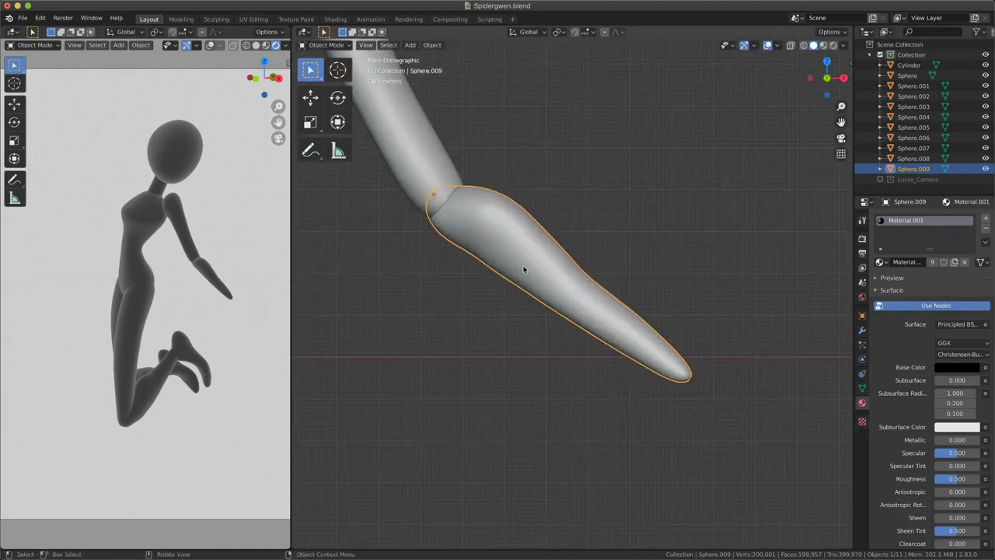
key("ctrl+Tab")
mouse_move(632, 388)
middle_mouse_down()
mouse_move(567, 366)
mouse_move(510, 311)
mouse_move(634, 393)
middle_mouse_up()
key("g")
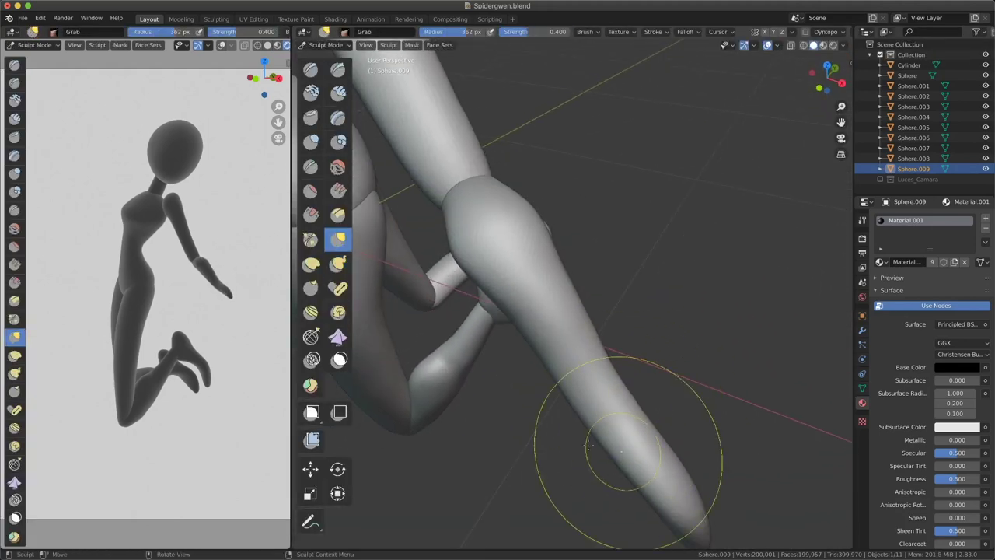
mouse_move(712, 304)
middle_mouse_down()
mouse_move(664, 228)
mouse_move(578, 235)
mouse_move(579, 395)
mouse_move(471, 118)
middle_mouse_up()
key("i")
key("g")
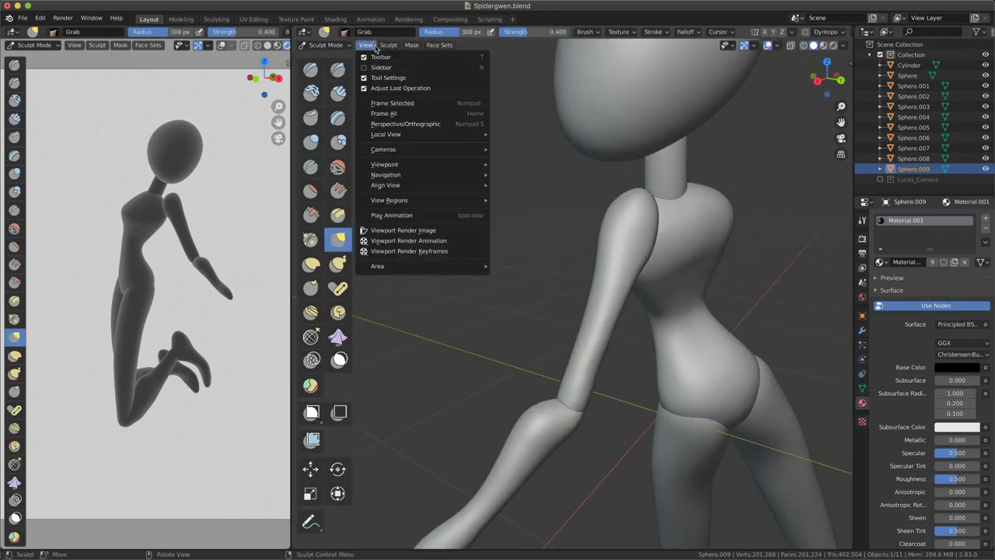
Refine the upper arm with Inflate and Grab, then switch sculpting back to the forearm.
key("ctrl+Tab")
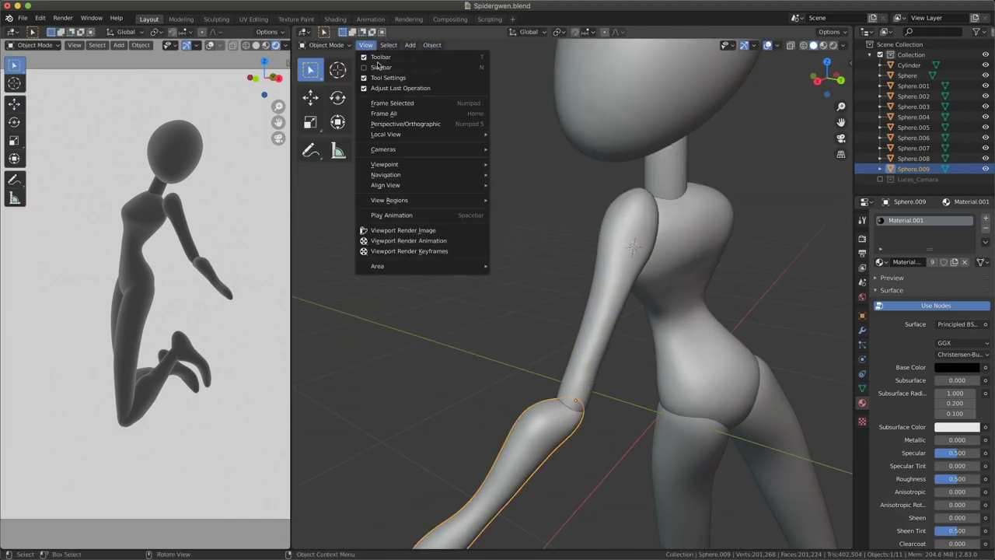
left_click(587, 384)
key("ctrl+Tab")
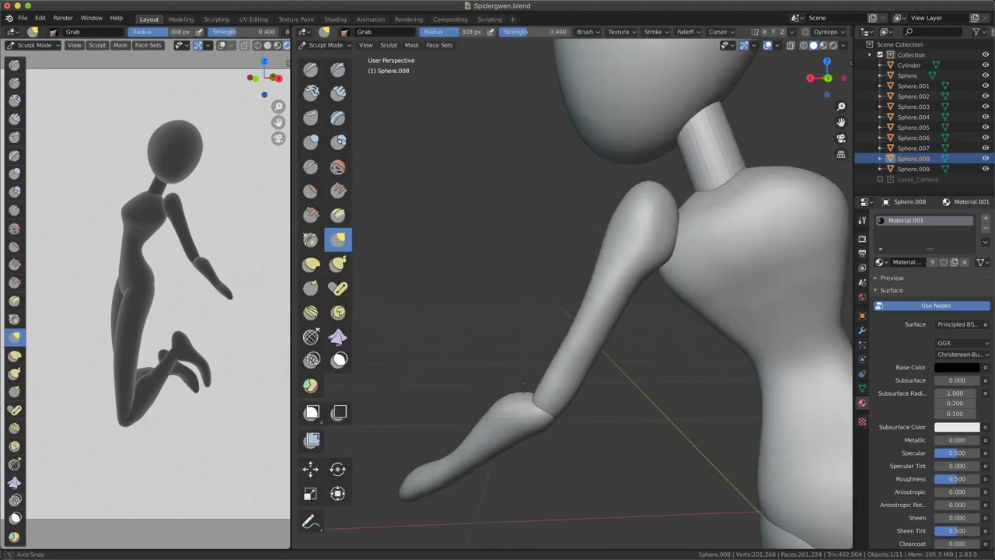
scroll(599, 405, "up", 3)
mouse_move(600, 404)
middle_mouse_down()
mouse_move(588, 388)
mouse_move(631, 488)
middle_mouse_up()
key("i")
scroll(631, 488, "down", 5)
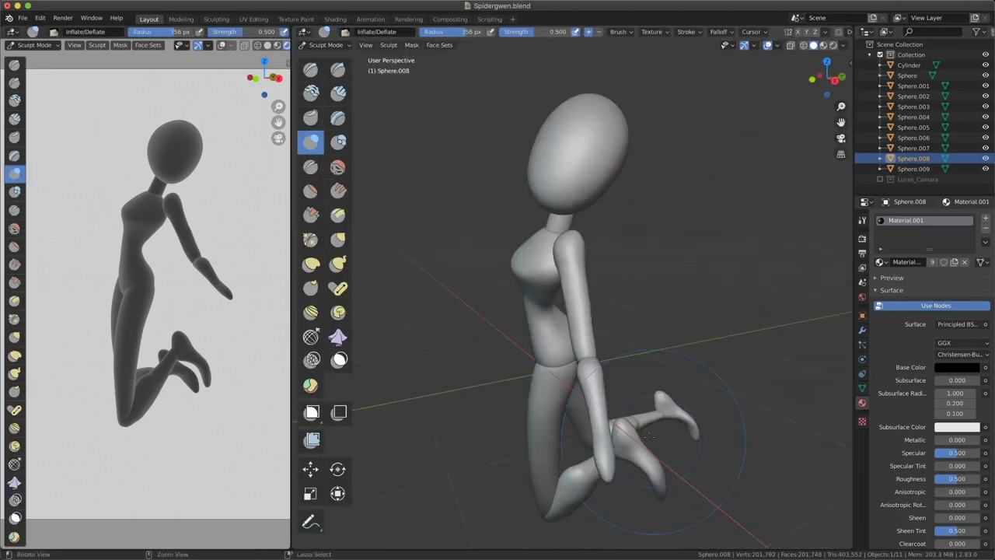
scroll(607, 353, "up", 6)
key("g")
middle_click_drag(591, 373, 608, 352)
key("alt+q")
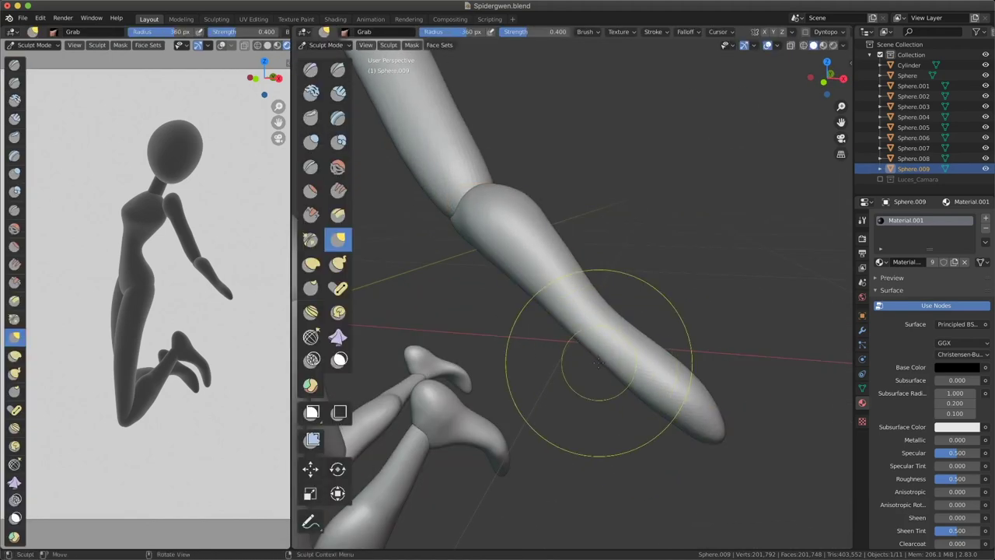
mouse_move(642, 398)
middle_mouse_down()
mouse_move(606, 373)
mouse_move(595, 296)
mouse_move(569, 407)
middle_mouse_up()
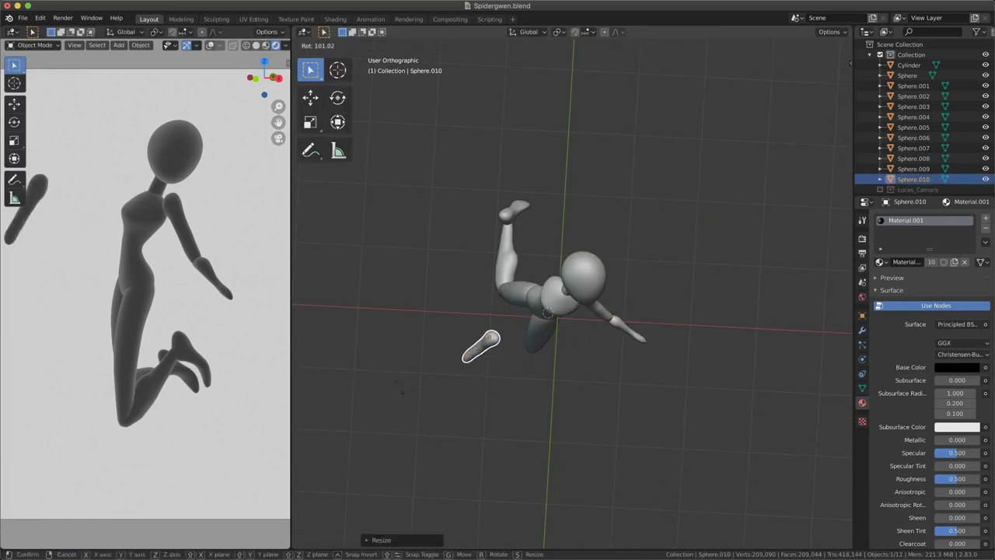
From the front view, freely rotate the second arm's upper-arm sphere into position.
key("KP_1")
key("r")
key("r")
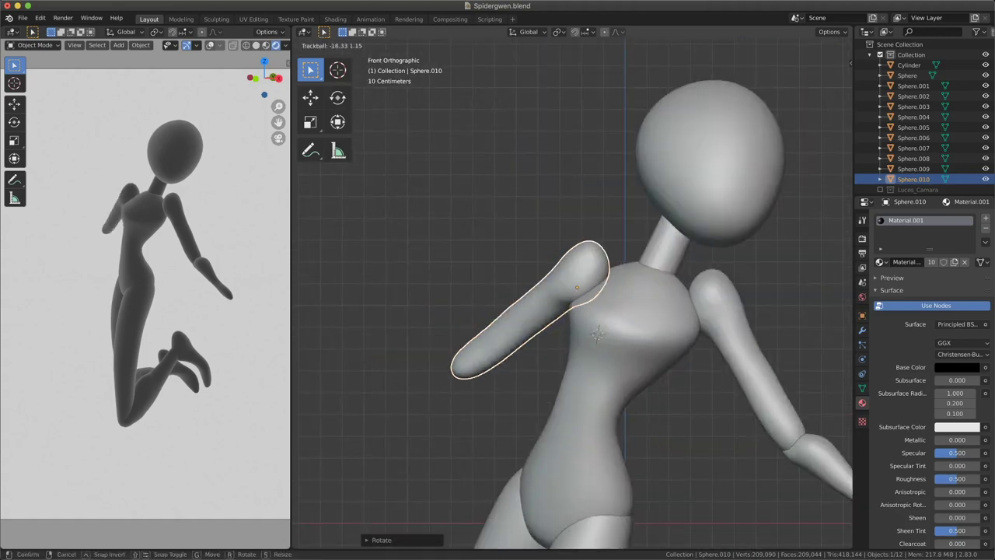
key("space")
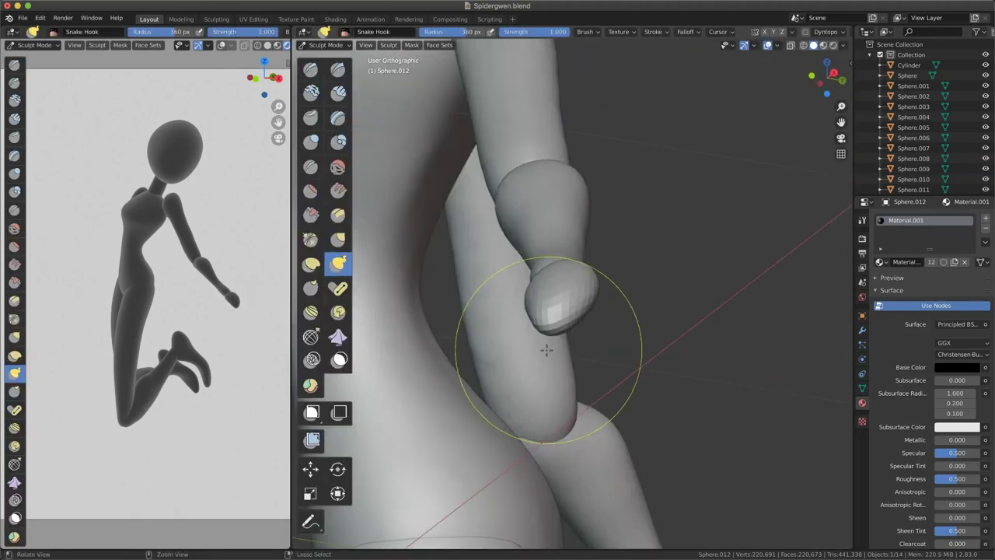
Grab the hand sphere's surface into an elongated, flat hand at the wrist.
mouse_move(537, 356)
middle_mouse_down()
mouse_move(644, 321)
mouse_move(582, 315)
mouse_move(577, 329)
mouse_move(577, 255)
mouse_move(684, 319)
middle_mouse_up()
middle_click_drag(557, 382, 649, 331)
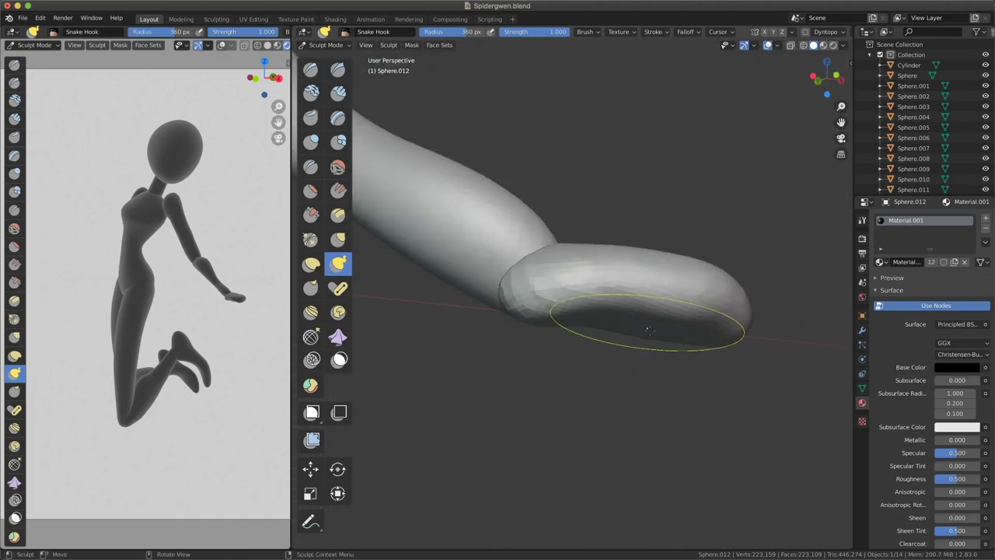
mouse_move(634, 255)
middle_mouse_down()
mouse_move(575, 260)
mouse_move(606, 263)
mouse_move(560, 271)
mouse_move(591, 311)
middle_mouse_up()
key("g")
mouse_move(622, 344)
middle_mouse_down()
mouse_move(556, 339)
mouse_move(583, 304)
mouse_move(592, 250)
mouse_move(578, 311)
mouse_move(583, 400)
mouse_move(547, 376)
middle_mouse_up()
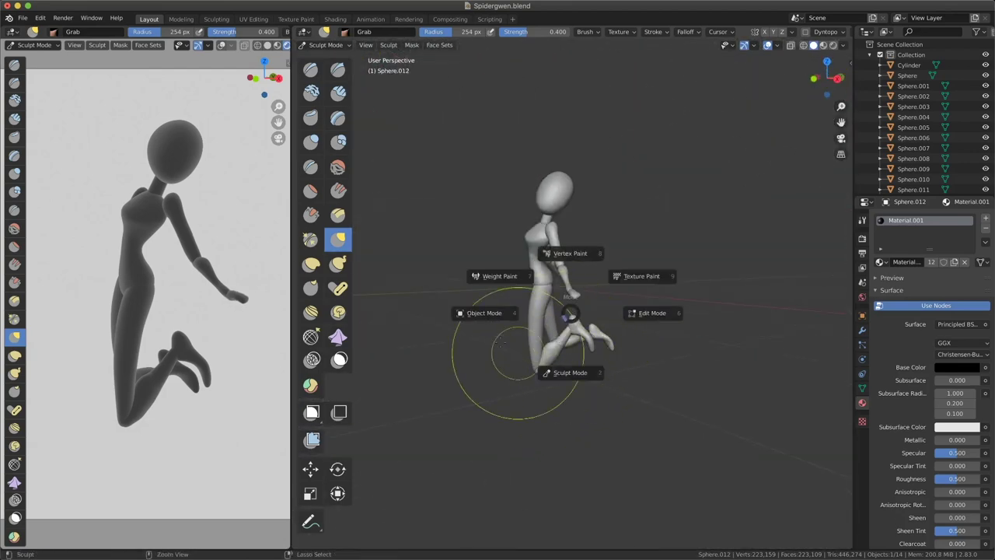
Return to Object Mode, select the blob piece and duplicate it.
key("4")
middle_click_drag(569, 313, 599, 361)
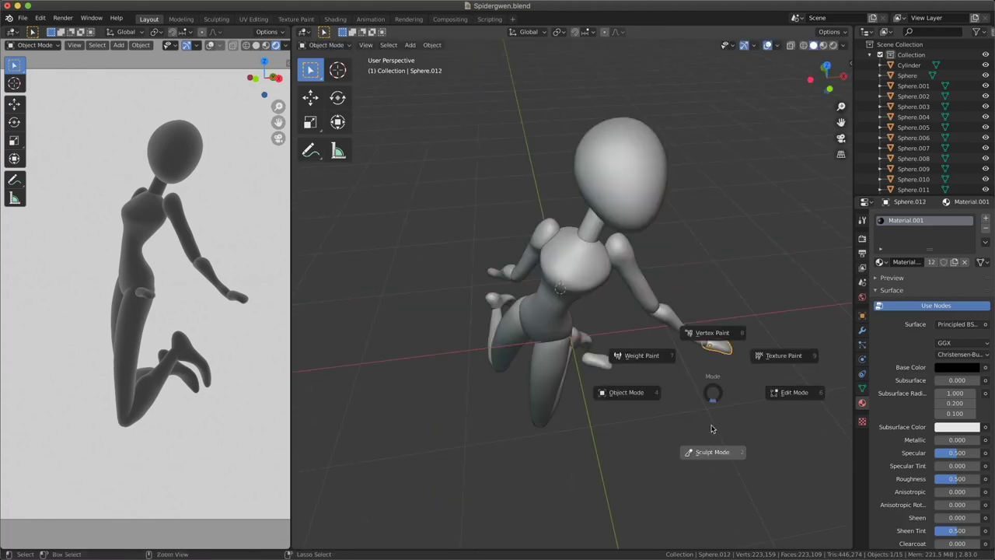
left_click(710, 429)
key("ctrl+Tab")
key("shift+d")
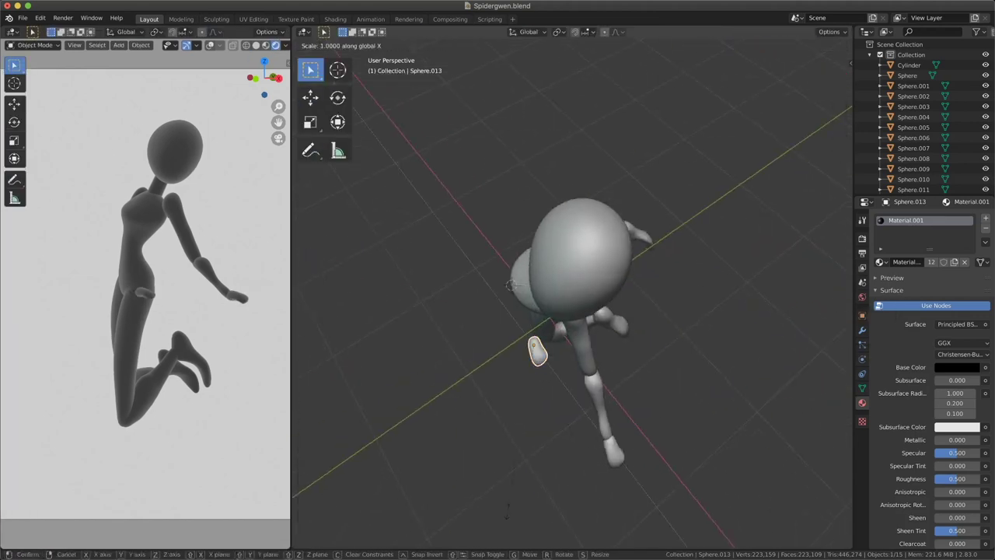
Flatten the duplicated blob and move it onto the arm's tip as a hand.
left_click(507, 507)
mouse_move(506, 507)
middle_mouse_down()
mouse_move(544, 388)
mouse_move(453, 402)
middle_mouse_up()
key("ctrl+Tab")
key("ctrl+Tab")
middle_click_drag(742, 226, 595, 282)
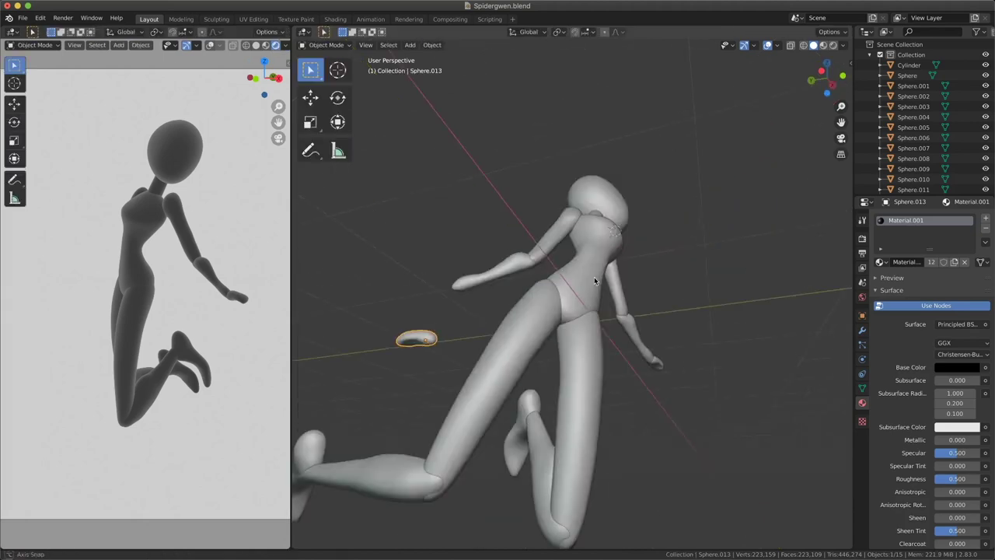
key("3")
key("7")
key("g")
left_click(742, 308)
key("3")
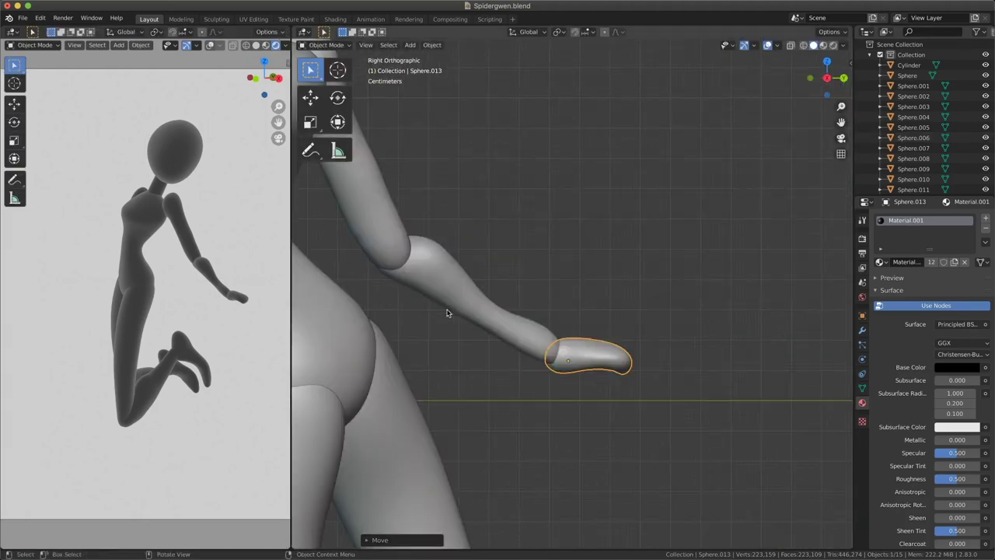
middle_click_drag(447, 313, 622, 489)
Select the knee sphere and rotate the knee and foot pieces into place.
key("a")
key("alt+a")
key("1")
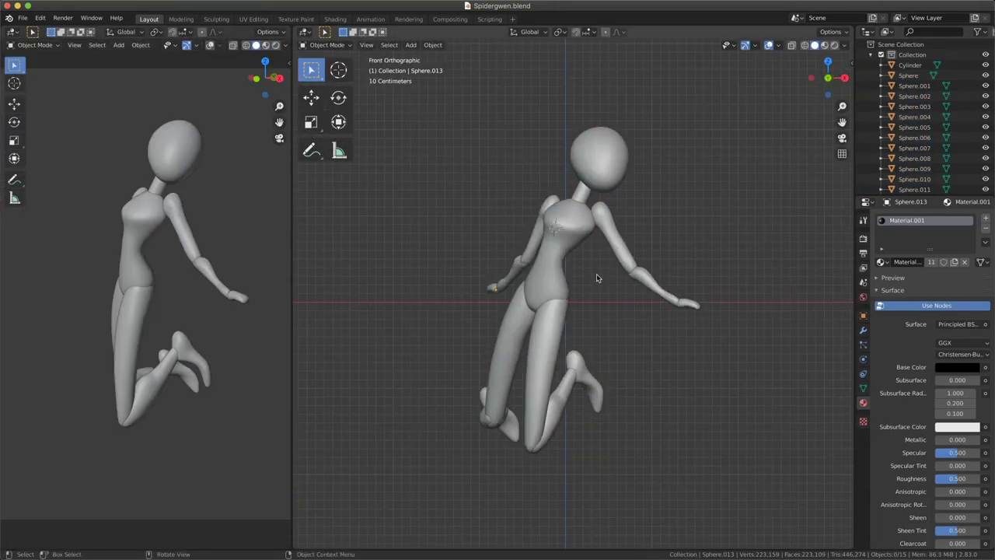
mouse_move(596, 274)
middle_mouse_down()
mouse_move(612, 368)
mouse_move(459, 426)
middle_mouse_up()
left_click(613, 367)
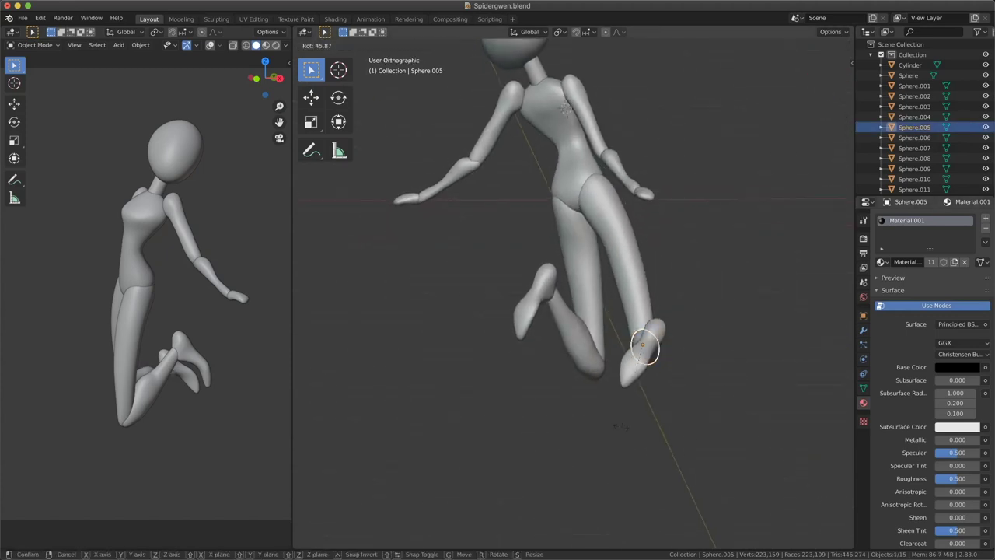
key("7")
key("3")
key("KP_Decimal")
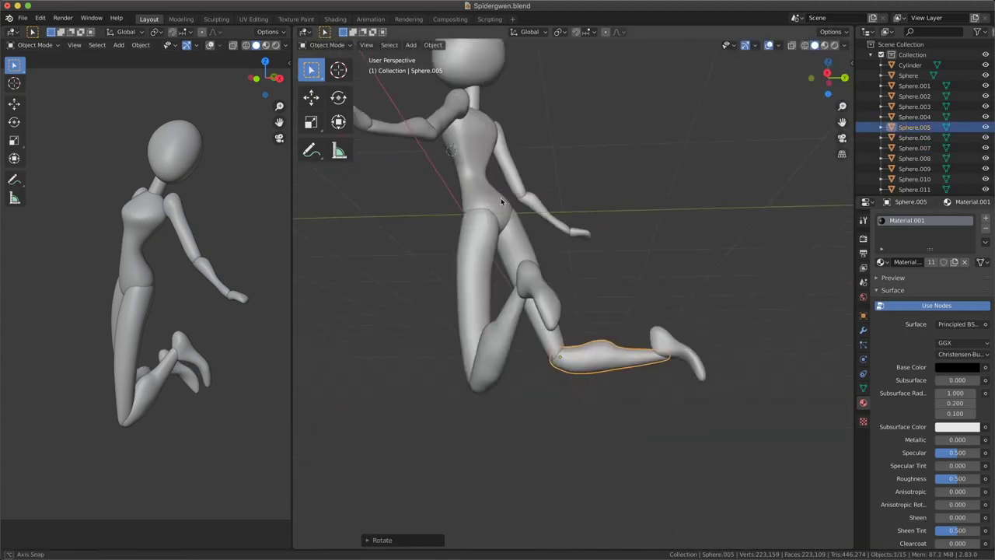
middle_click_drag(707, 244, 657, 337)
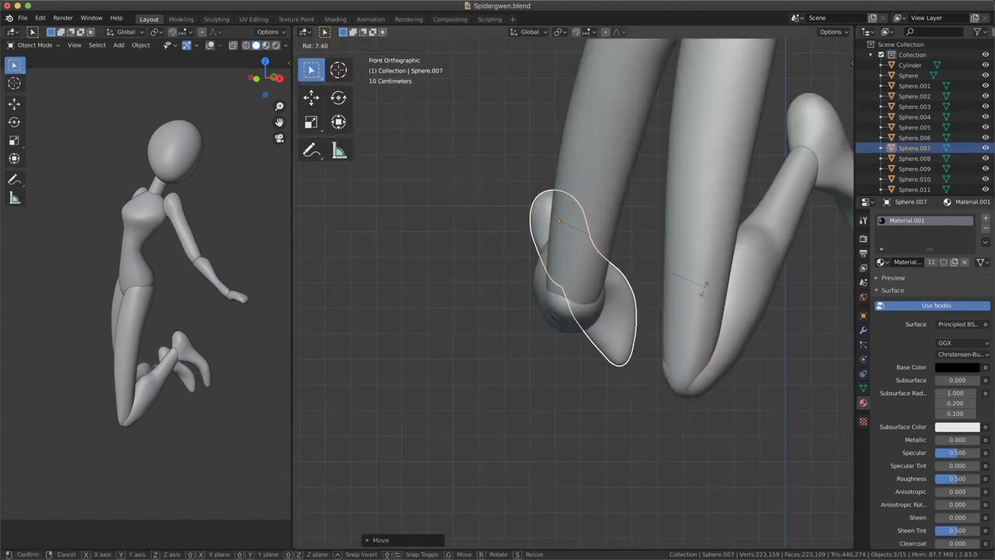
Select the head with the neck cylinder, join them and enter Sculpt Mode.
key("1")
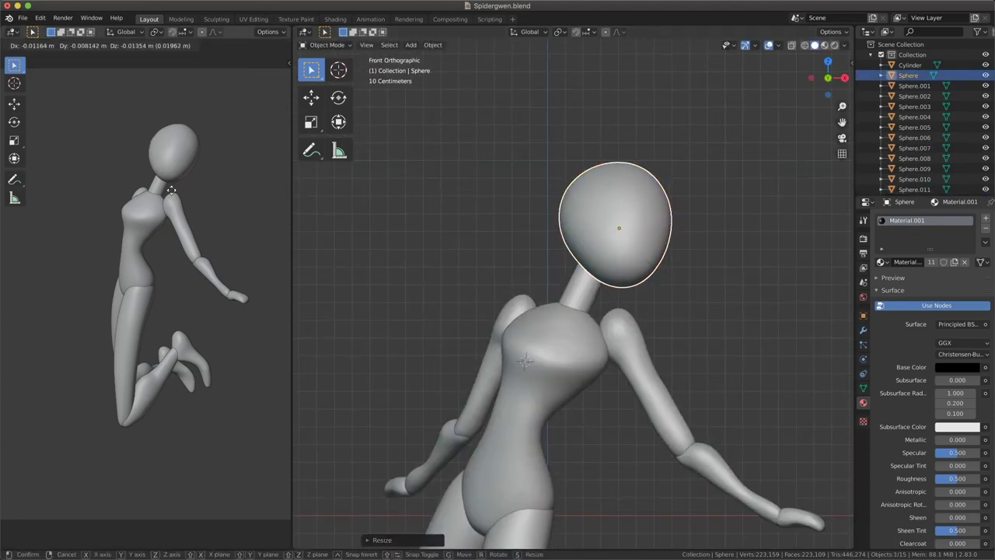
right_click(226, 232)
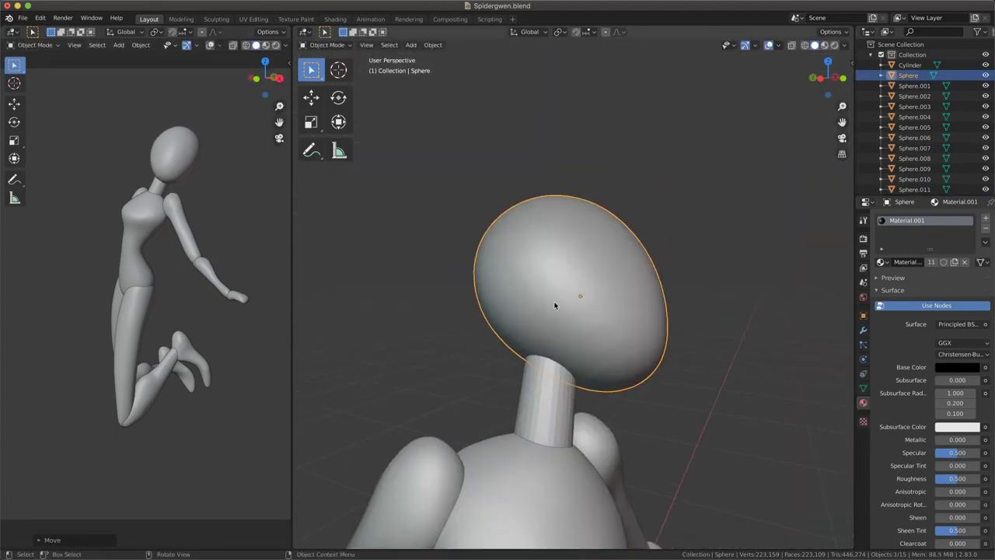
middle_click_drag(544, 311, 611, 393)
left_click(612, 394)
key("Tab")
key("Tab")
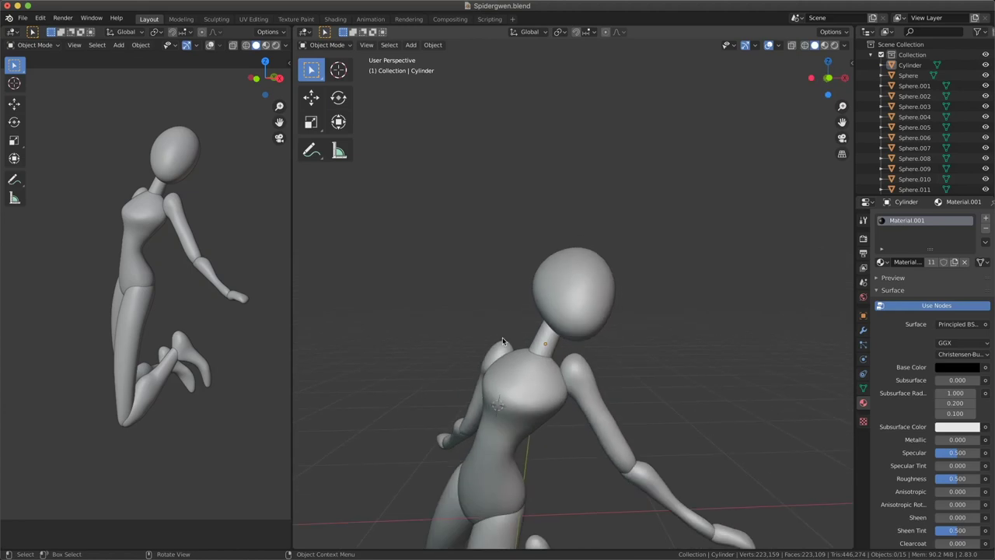
middle_click_drag(497, 404, 419, 400)
scroll(542, 394, "up", 3)
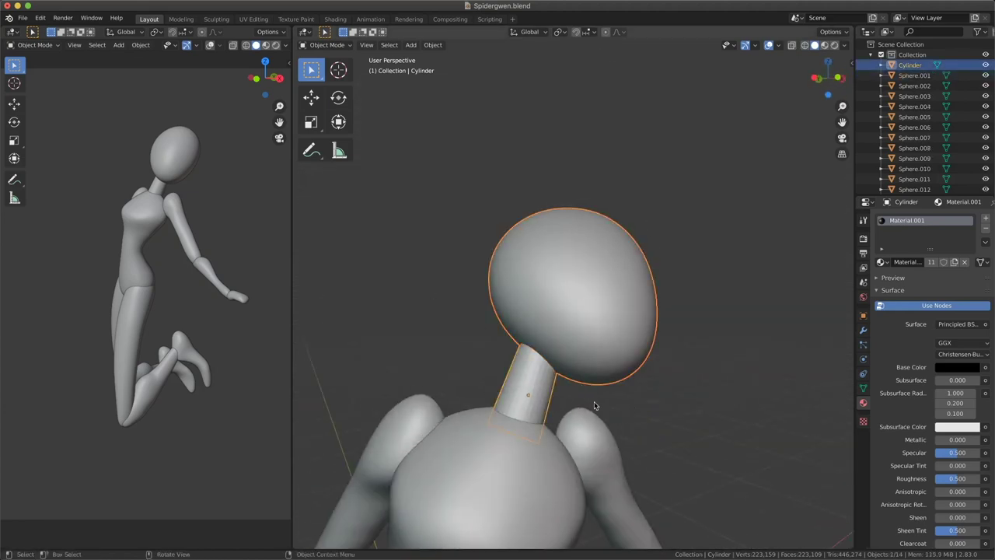
key("ctrl+Tab")
Blend the head into the neck with resized Grab brush strokes.
mouse_move(622, 277)
middle_mouse_down()
mouse_move(579, 433)
mouse_move(455, 320)
middle_mouse_up()
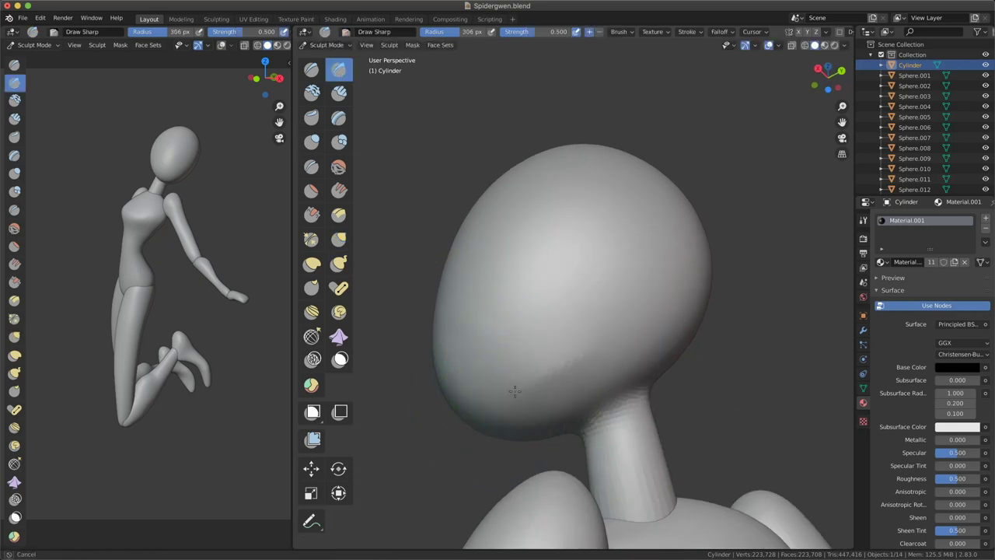
mouse_move(514, 391)
middle_mouse_down()
mouse_move(592, 394)
mouse_move(556, 415)
middle_mouse_up()
key("g")
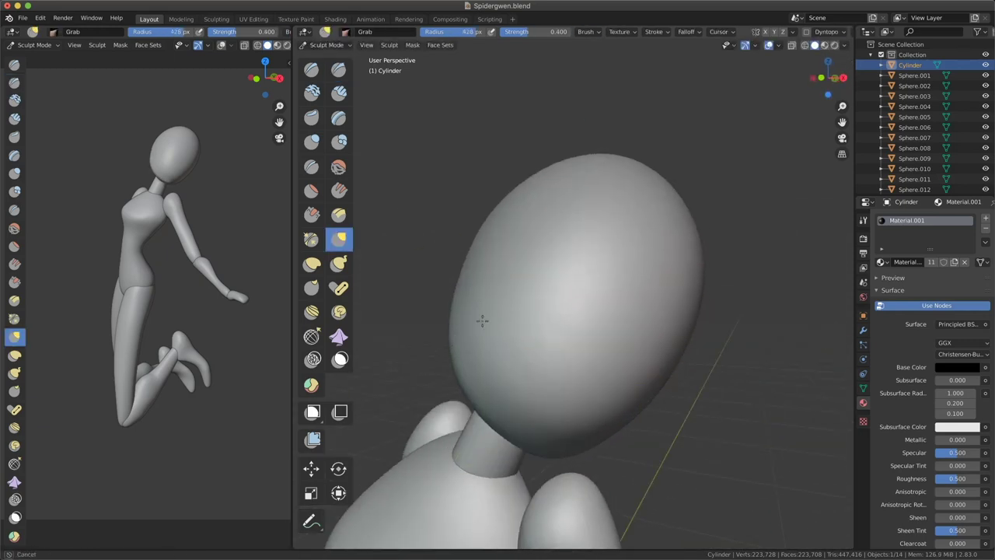
middle_click_drag(482, 320, 550, 333)
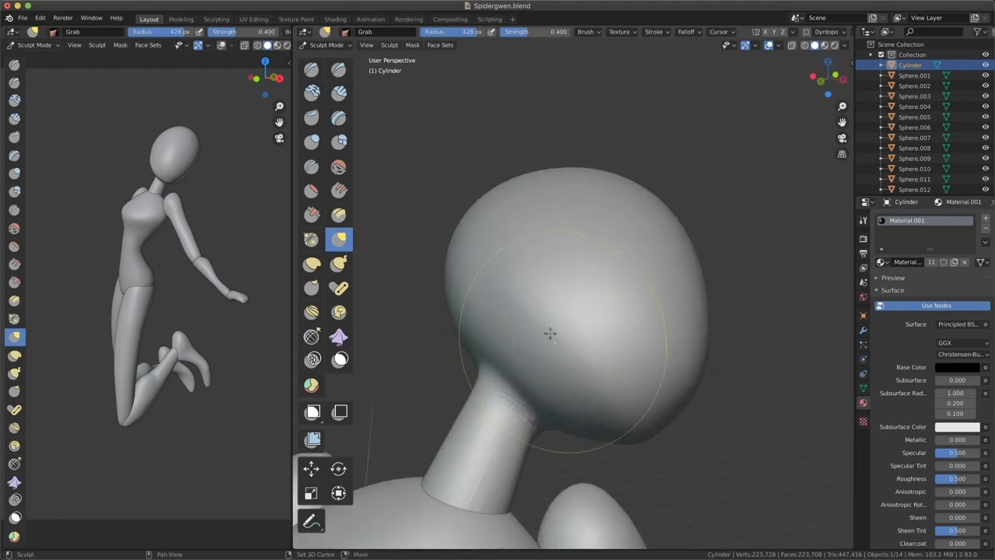
left_click(656, 399)
mouse_move(657, 399)
middle_mouse_down()
mouse_move(497, 292)
mouse_move(579, 357)
mouse_move(524, 362)
middle_mouse_up()
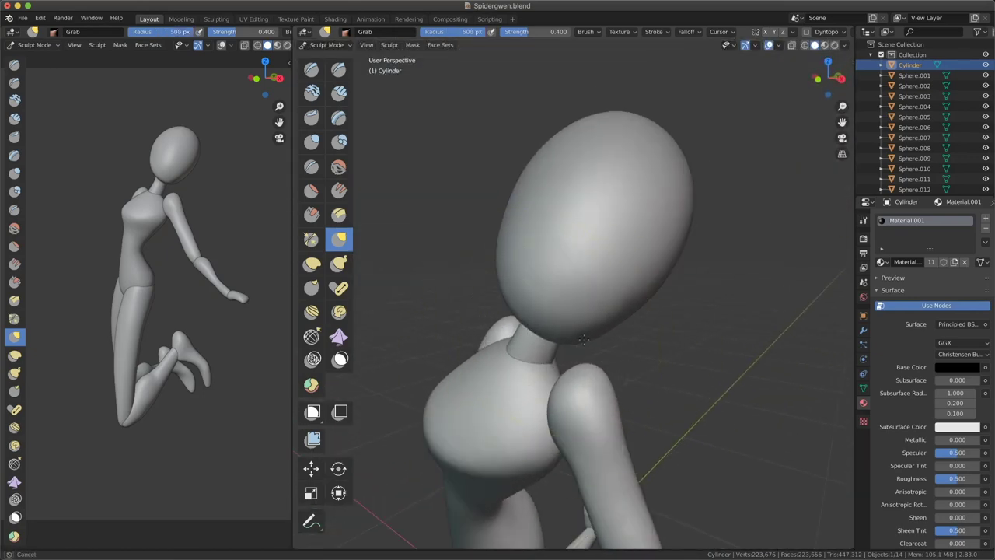
middle_click_drag(640, 355, 579, 425)
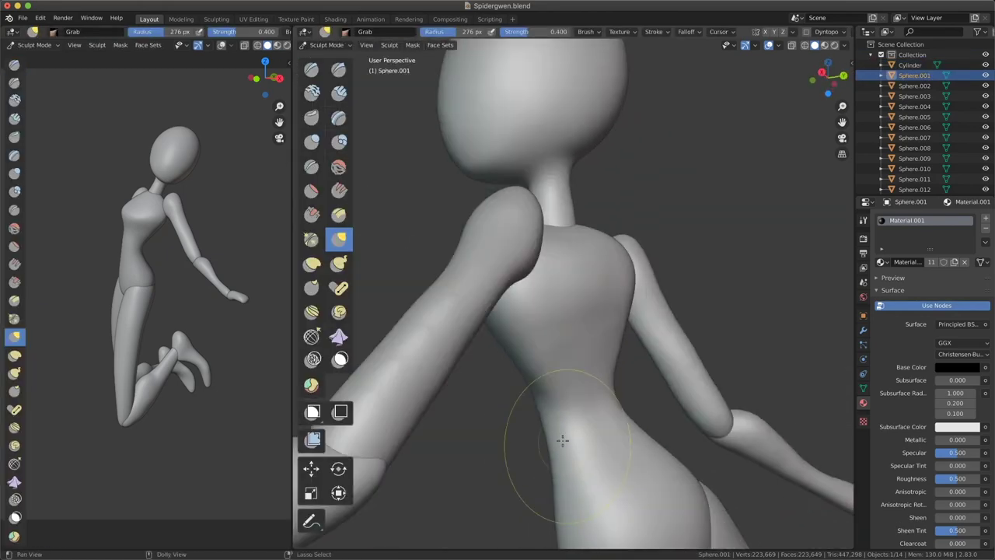
Crease the torso sphere's contours around the hip, waist and upper arm.
key("shift+c")
mouse_move(548, 479)
middle_mouse_down("ctrl")
mouse_move(562, 366)
mouse_move(525, 416)
mouse_move(585, 400)
middle_mouse_up("ctrl")
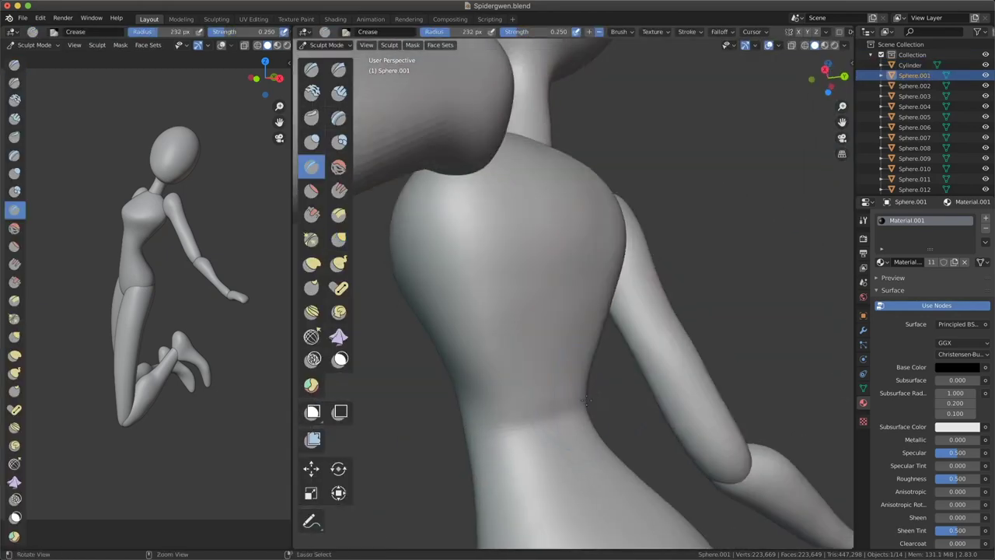
mouse_move(489, 429)
middle_mouse_down()
mouse_move(518, 444)
mouse_move(600, 348)
mouse_move(622, 350)
middle_mouse_up()
middle_click_drag(488, 436, 697, 392)
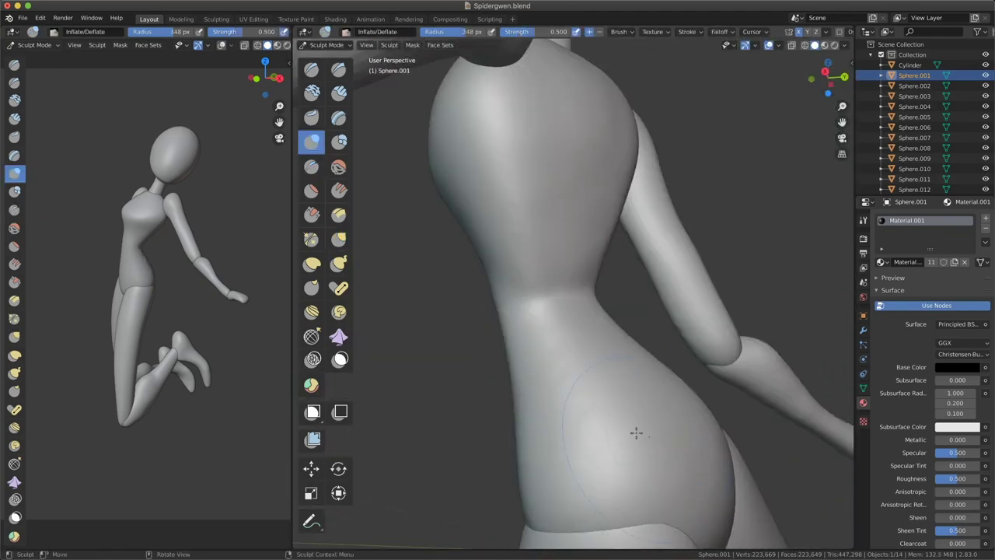
middle_click_drag(636, 433, 487, 435)
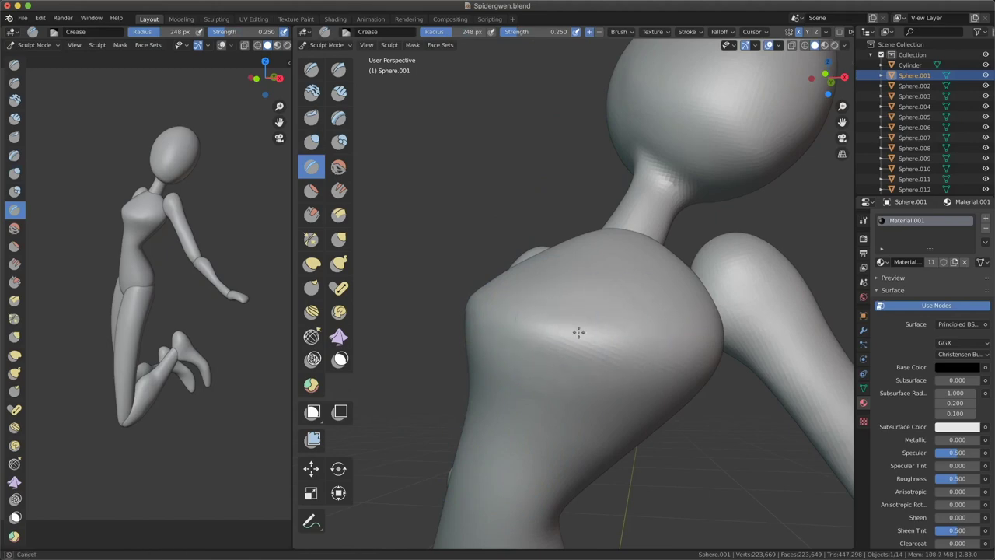
middle_click_drag(482, 379, 655, 443)
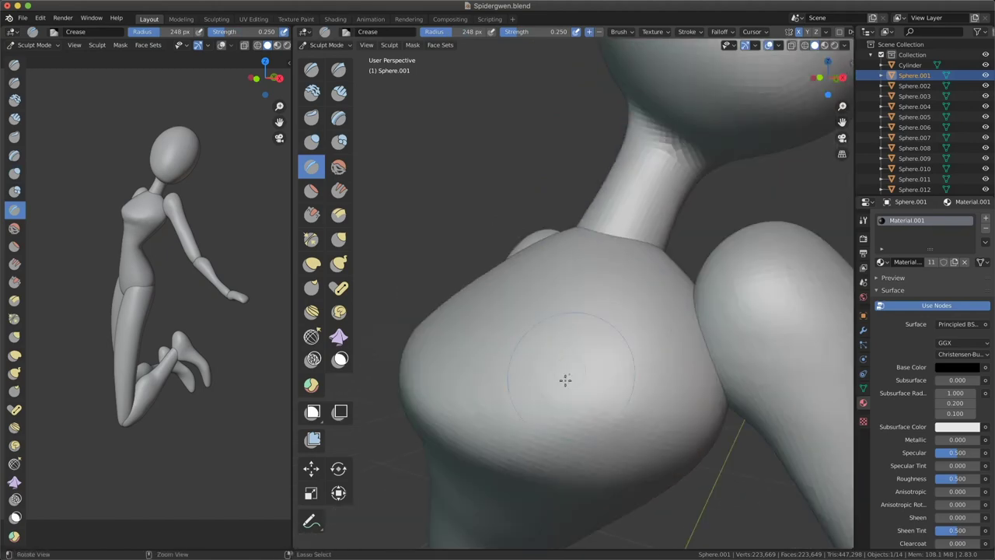
Pull chest and shoulder shapes with Grab, then sharpen them with Pinch/Magnify.
key("g")
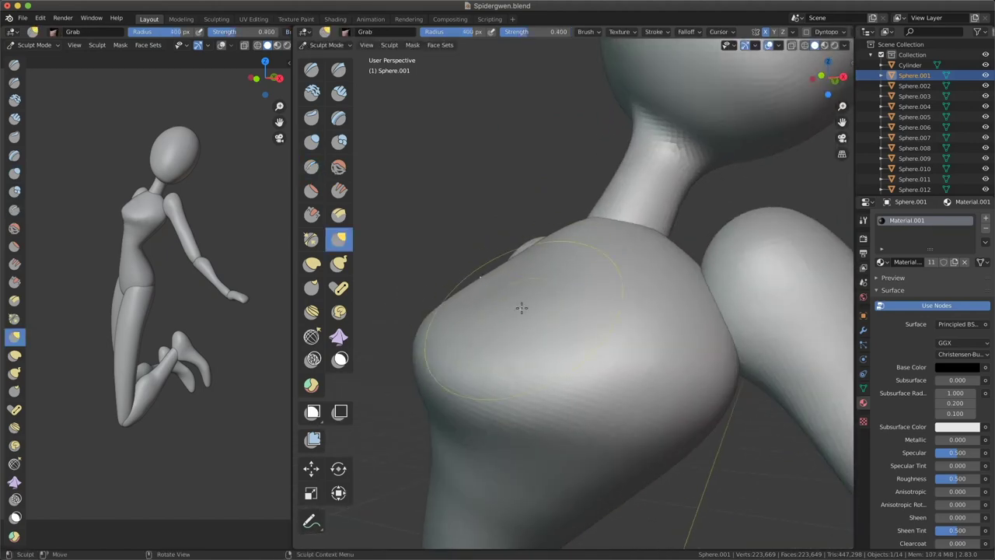
mouse_move(520, 308)
middle_mouse_down()
mouse_move(508, 285)
mouse_move(645, 223)
mouse_move(484, 350)
middle_mouse_up()
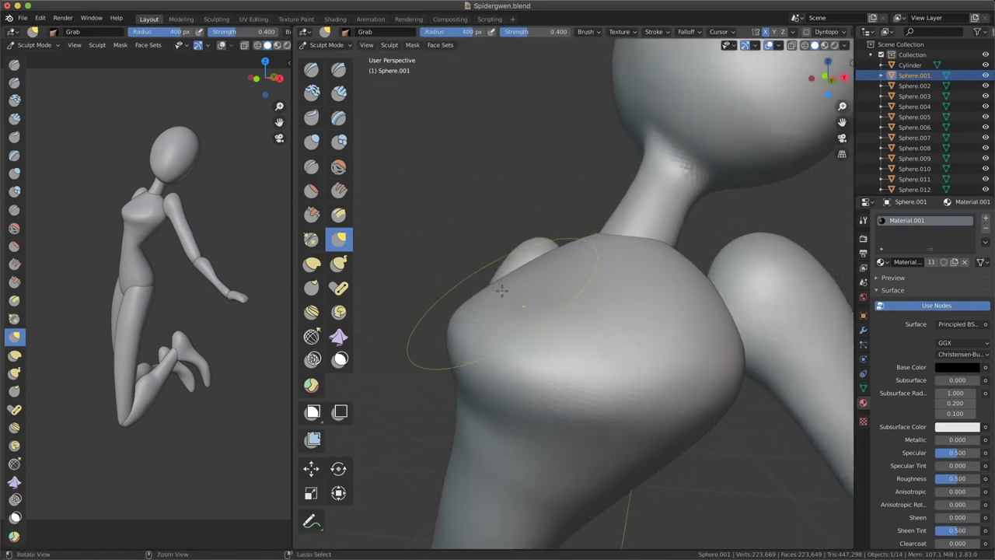
middle_click_drag(572, 334, 746, 245)
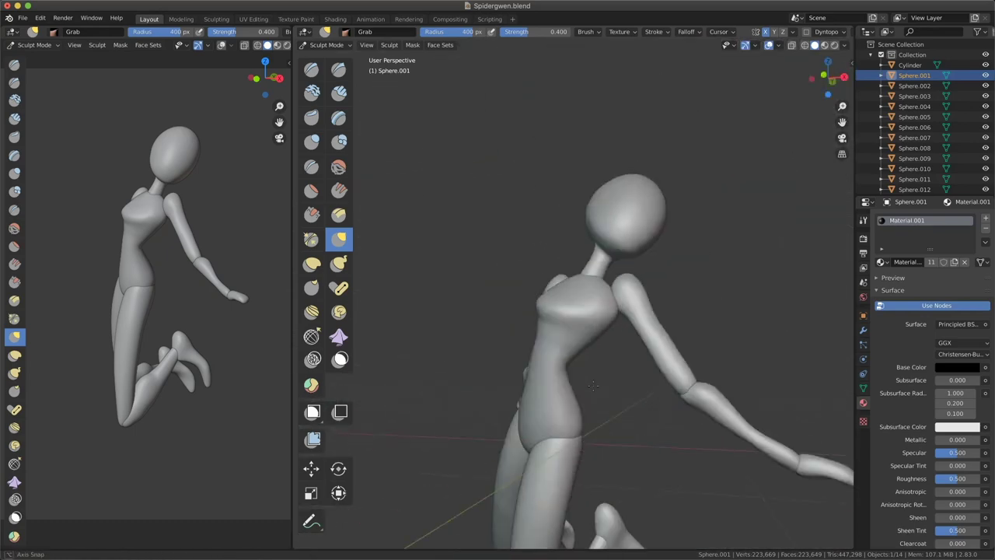
mouse_move(698, 271)
middle_mouse_down()
mouse_move(507, 407)
mouse_move(614, 344)
middle_mouse_up()
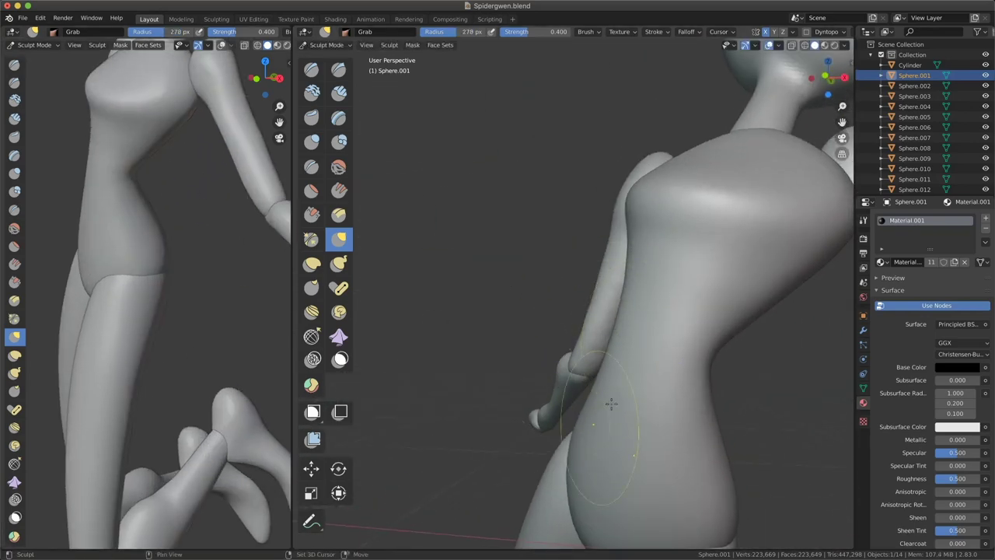
mouse_move(611, 403)
middle_mouse_down()
mouse_move(637, 284)
mouse_move(600, 291)
mouse_move(639, 287)
mouse_move(631, 335)
middle_mouse_up()
mouse_move(573, 305)
middle_mouse_down()
mouse_move(630, 233)
mouse_move(615, 294)
mouse_move(595, 291)
mouse_move(716, 288)
mouse_move(601, 287)
mouse_move(590, 349)
mouse_move(605, 331)
mouse_move(731, 326)
mouse_move(569, 343)
middle_mouse_up()
key("p")
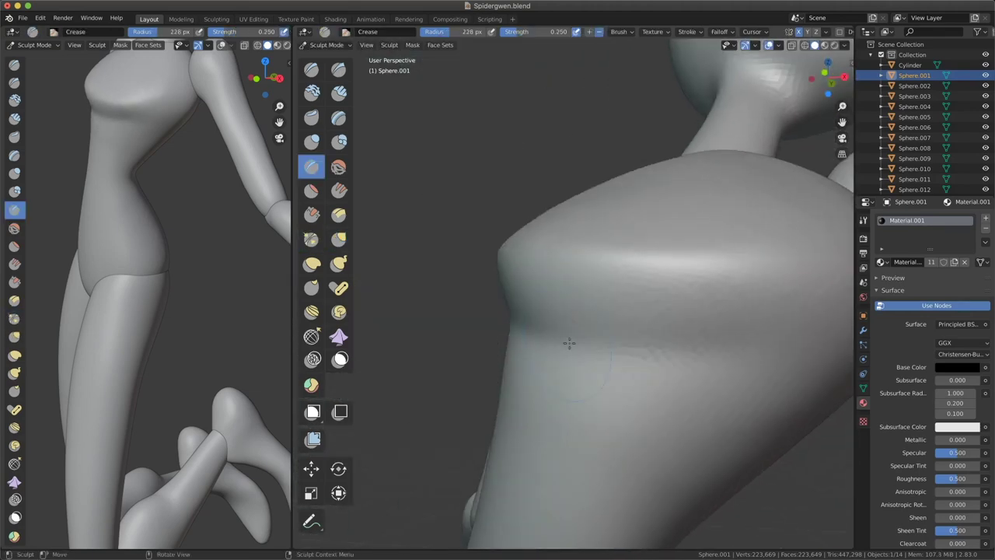
mouse_move(703, 351)
middle_mouse_down()
mouse_move(615, 384)
mouse_move(645, 373)
mouse_move(680, 380)
mouse_move(640, 342)
middle_mouse_up()
scroll(646, 373, "down", 3)
Join the head and neck into the torso Sphere.001 and isolate it in Local view.
key("ctrl+Tab")
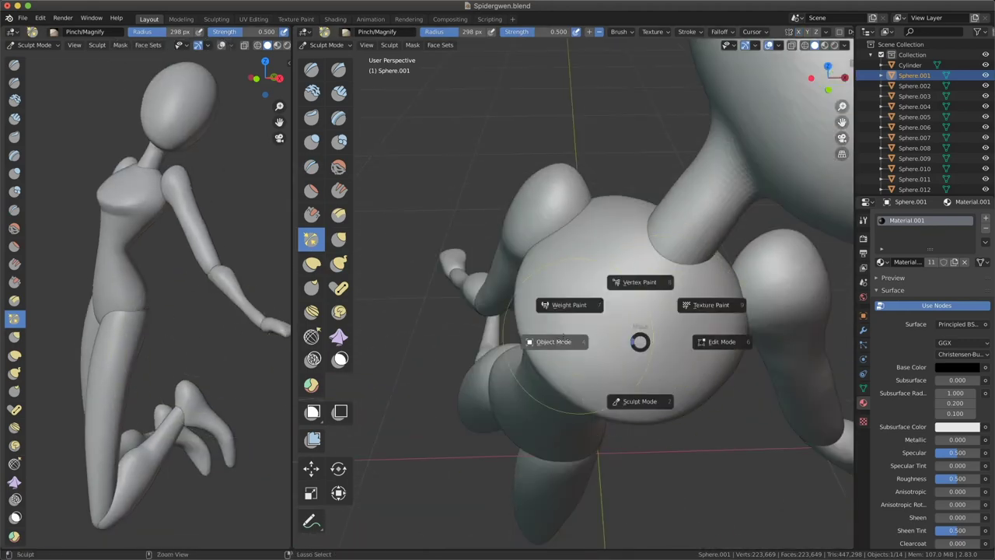
left_click(598, 331)
key("ctrl+Tab")
left_click(626, 387)
key("KP_Divide")
scroll(573, 320, "up", 5)
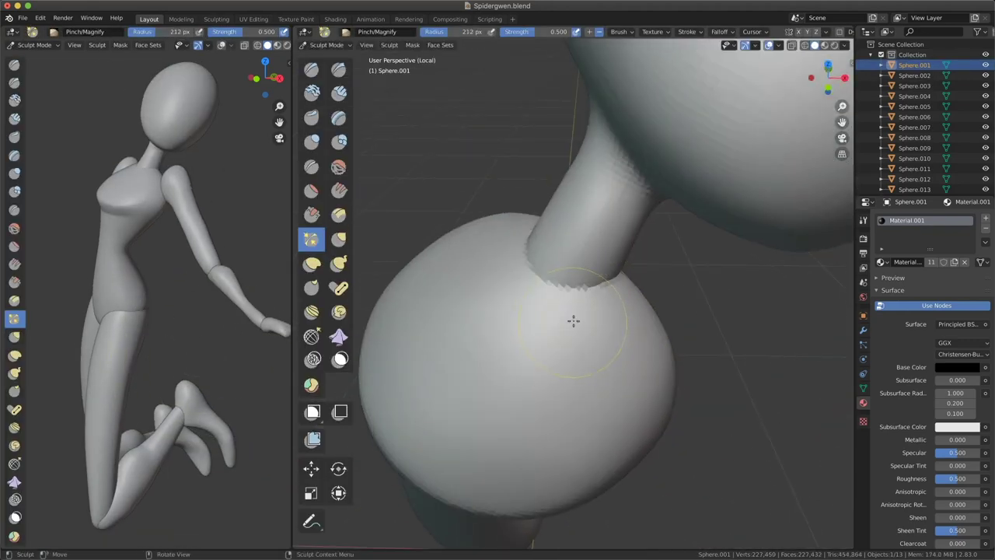
Grab and smooth the seam where the neck meets the chest.
mouse_move(522, 298)
middle_mouse_down()
mouse_move(575, 331)
mouse_move(575, 300)
mouse_move(644, 260)
mouse_move(608, 349)
mouse_move(556, 314)
mouse_move(549, 214)
middle_mouse_up()
key("g")
mouse_move(609, 208)
middle_mouse_down("ctrl")
mouse_move(617, 265)
mouse_move(480, 337)
mouse_move(645, 360)
mouse_move(629, 202)
mouse_move(586, 342)
mouse_move(629, 414)
middle_mouse_up("ctrl")
scroll(596, 313, "down", 5)
scroll(573, 300, "up", 5)
scroll(586, 342, "down", 5)
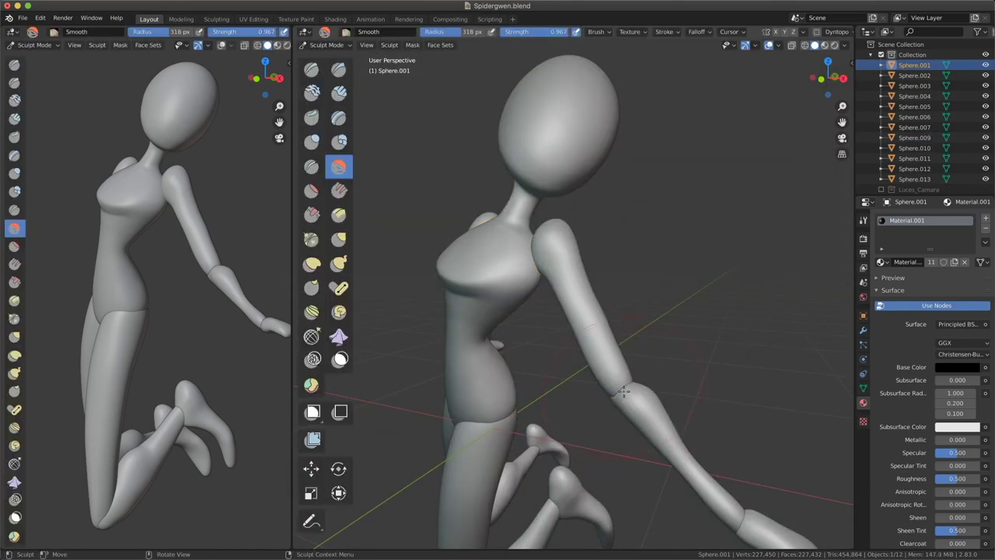
Pull the shoulder into the torso with the Grab brush.
scroll(644, 355, "up", 5)
middle_click_drag(644, 355, 637, 311)
scroll(635, 249, "down", 3)
middle_click_drag(635, 248, 612, 287)
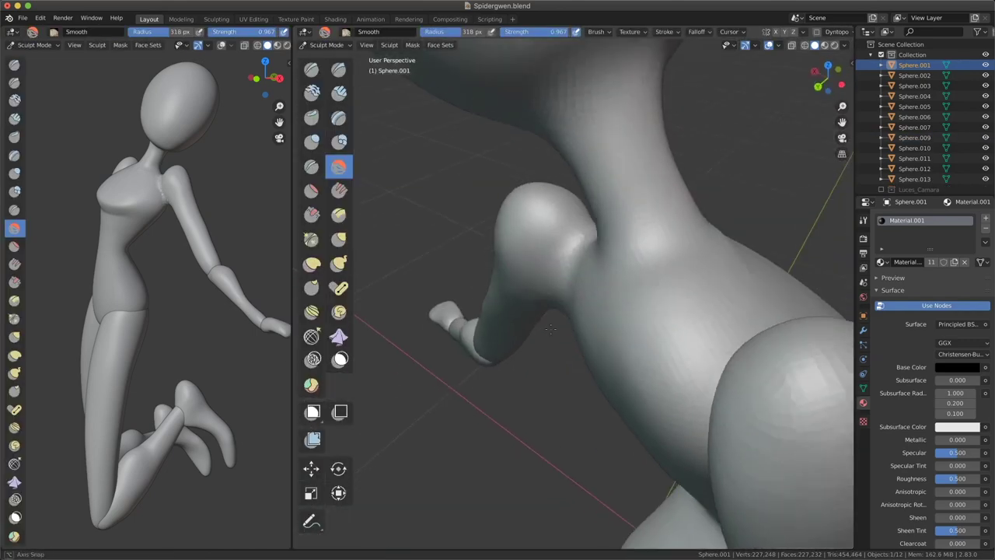
key("g")
mouse_move(608, 199)
middle_mouse_down()
mouse_move(489, 387)
mouse_move(542, 200)
middle_mouse_up()
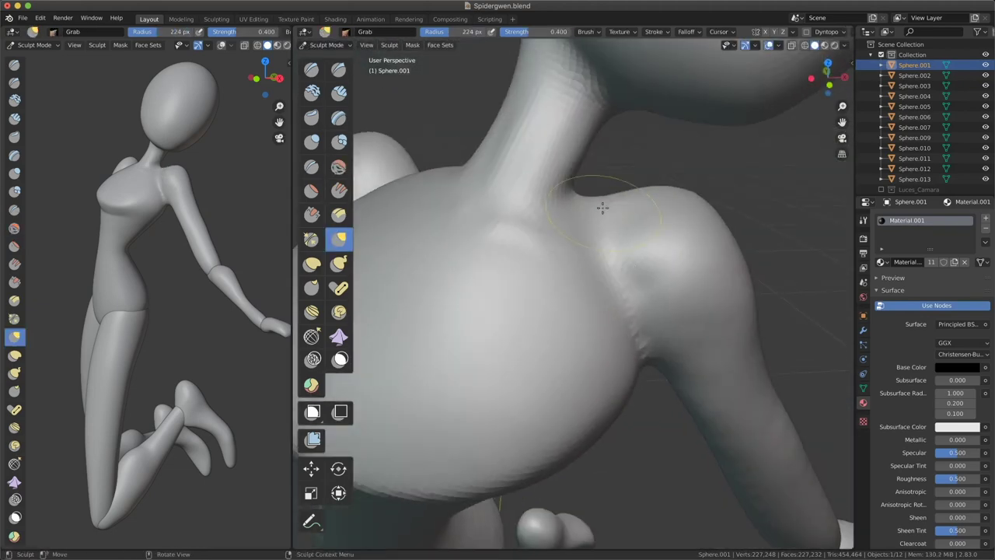
mouse_move(602, 207)
middle_mouse_down()
mouse_move(566, 255)
mouse_move(599, 212)
middle_mouse_up()
Inflate the shoulder and neck with the brush radius shrunk from 312 to 154 px.
key("i")
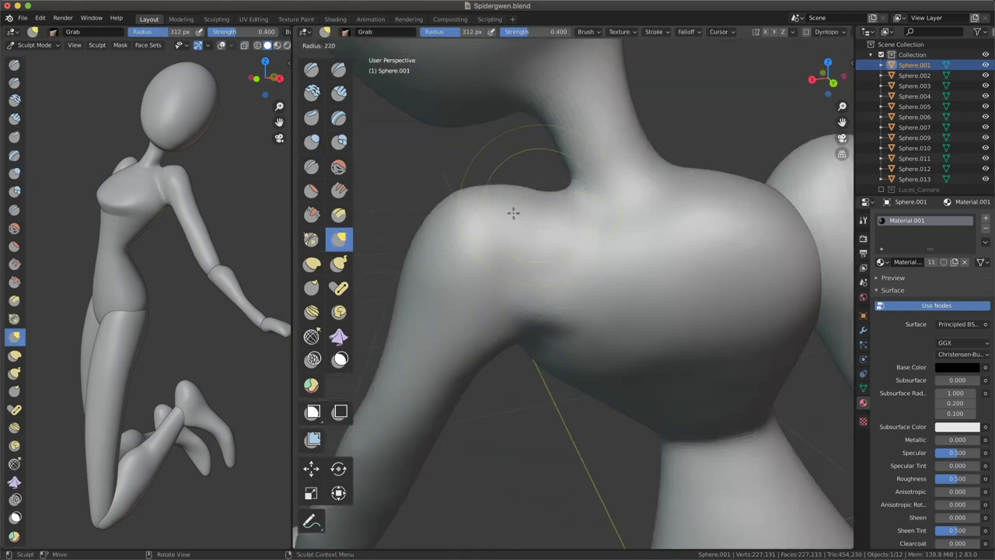
left_click(513, 212)
middle_click_drag(513, 212, 557, 299)
middle_click_drag(551, 258, 591, 346)
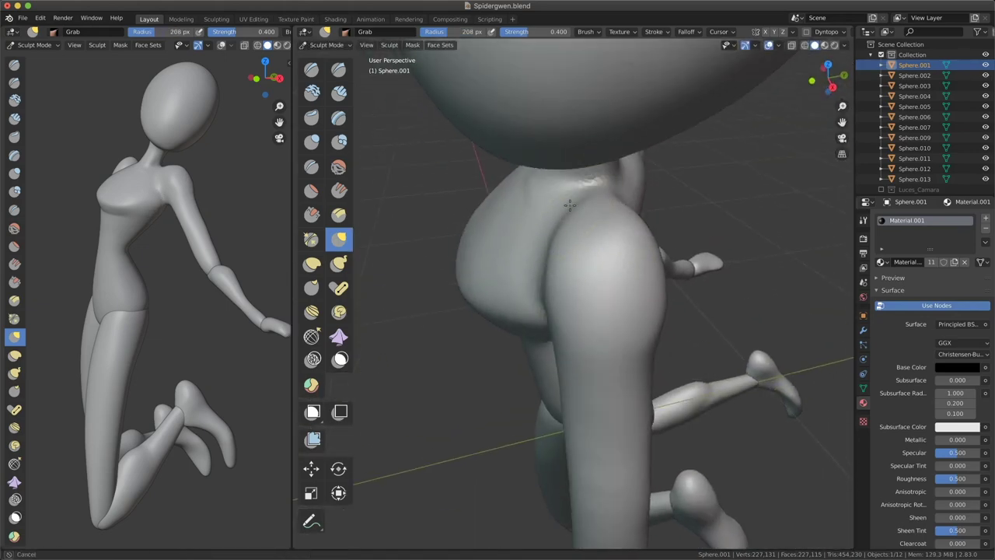
middle_click_drag(570, 204, 560, 335)
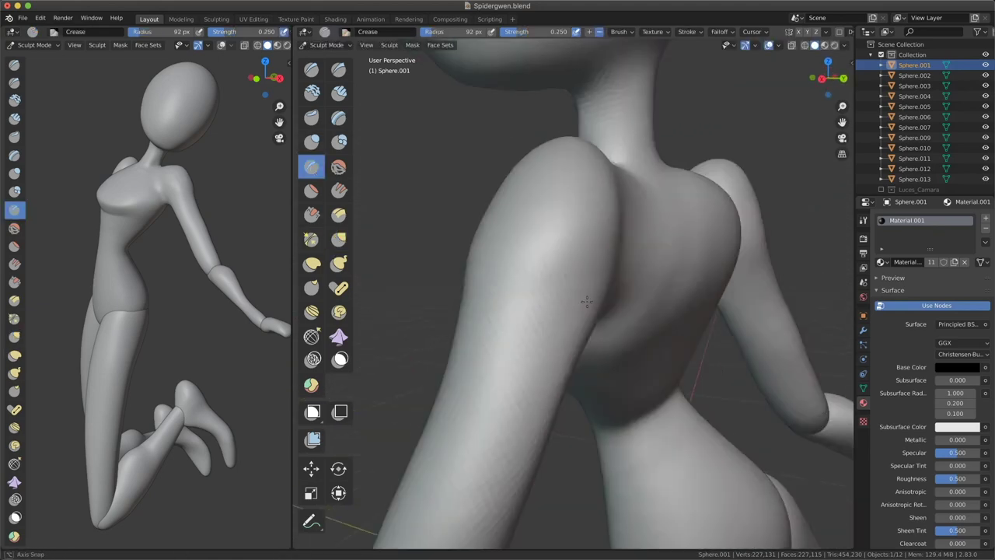
middle_click_drag(587, 302, 511, 306)
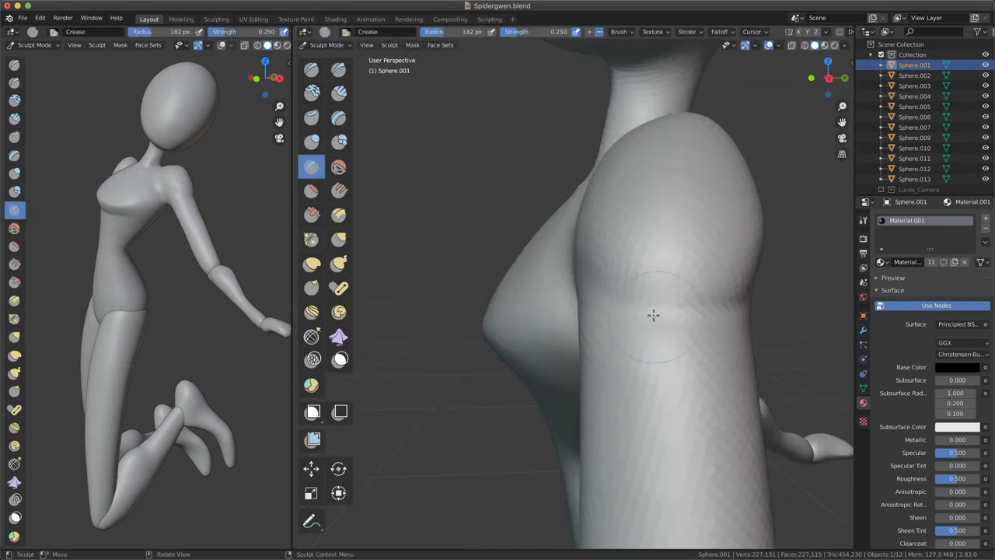
Inflate, carve sharp lines and grab-pull the shoulder and upper arm.
key("i")
mouse_move(653, 315)
middle_mouse_down()
mouse_move(596, 229)
mouse_move(573, 273)
mouse_move(491, 280)
mouse_move(491, 300)
middle_mouse_up()
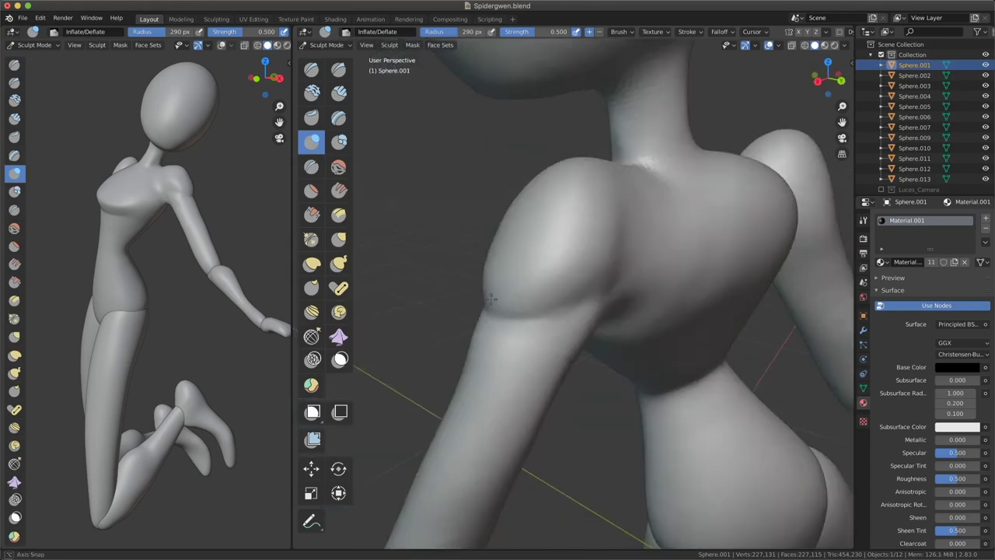
middle_click_drag(548, 340, 482, 295)
key("shift+x")
mouse_move(422, 278)
middle_mouse_down()
mouse_move(586, 345)
mouse_move(699, 349)
mouse_move(639, 230)
mouse_move(676, 326)
middle_mouse_up()
key("g")
scroll(685, 339, "down", 4)
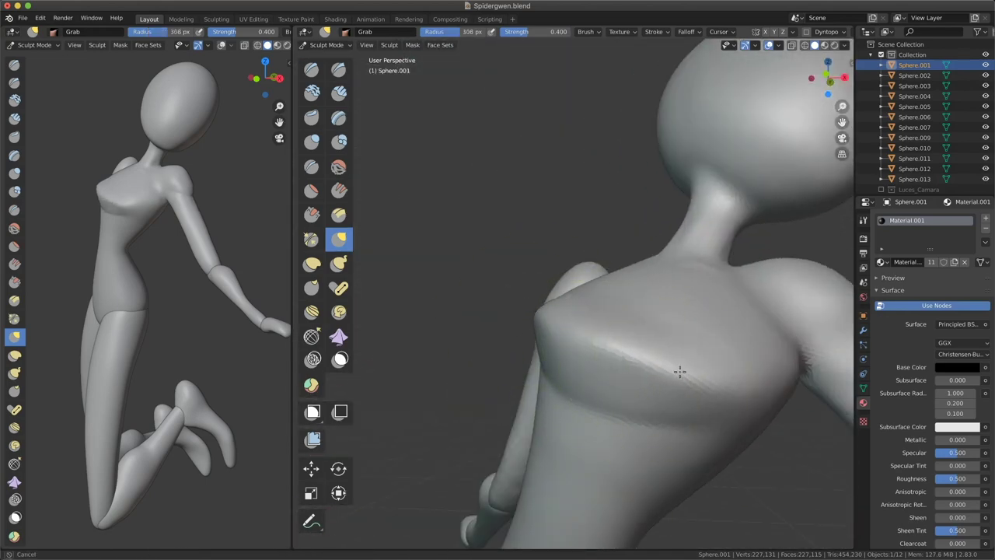
Define the chest with Pinch, Crease, Grab and Draw Sharp strokes from a low side view.
middle_click_drag(680, 372, 548, 328)
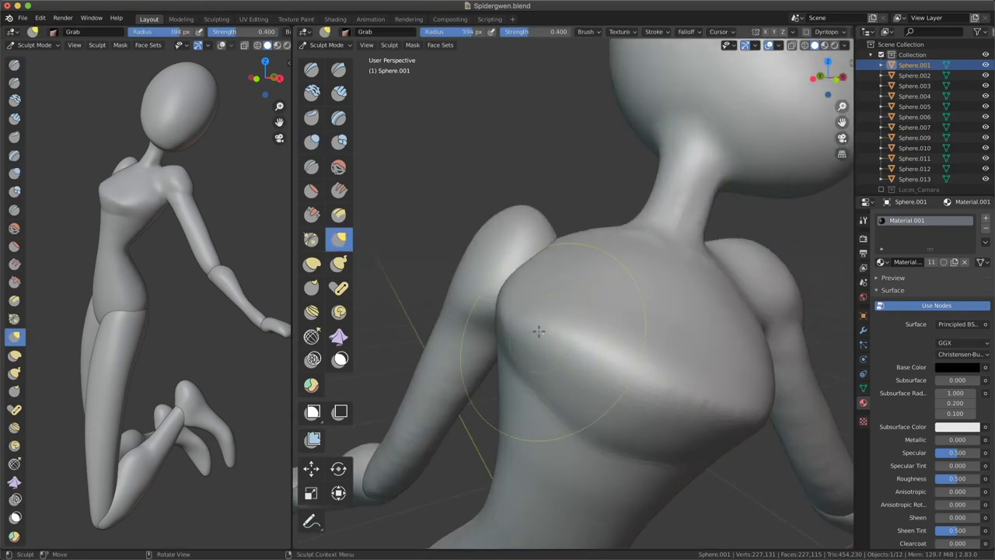
mouse_move(788, 450)
middle_mouse_down()
mouse_move(544, 366)
mouse_move(645, 401)
mouse_move(733, 333)
mouse_move(633, 363)
mouse_move(670, 401)
mouse_move(660, 388)
mouse_move(697, 354)
mouse_move(498, 356)
middle_mouse_up()
key("p")
key("shift+c")
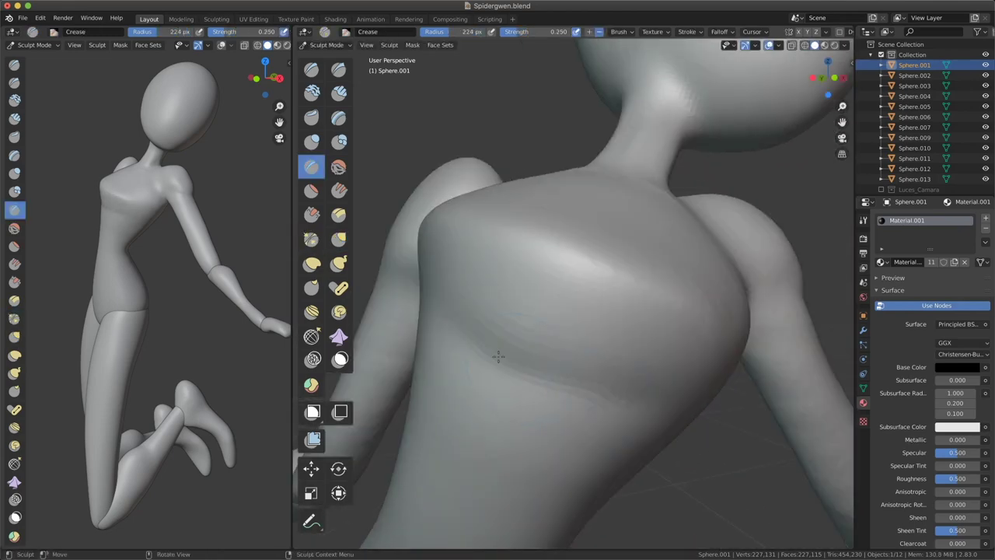
middle_click_drag(626, 387, 473, 340)
key("g")
mouse_move(599, 422)
middle_mouse_down()
mouse_move(614, 412)
mouse_move(573, 369)
mouse_move(686, 389)
mouse_move(538, 467)
mouse_move(621, 366)
middle_mouse_up()
scroll(607, 402, "down", 2)
key("shift+x")
Shape the knees and shins with Pinch, Inflate and Grab brushes.
key("p")
scroll(622, 366, "down", 3)
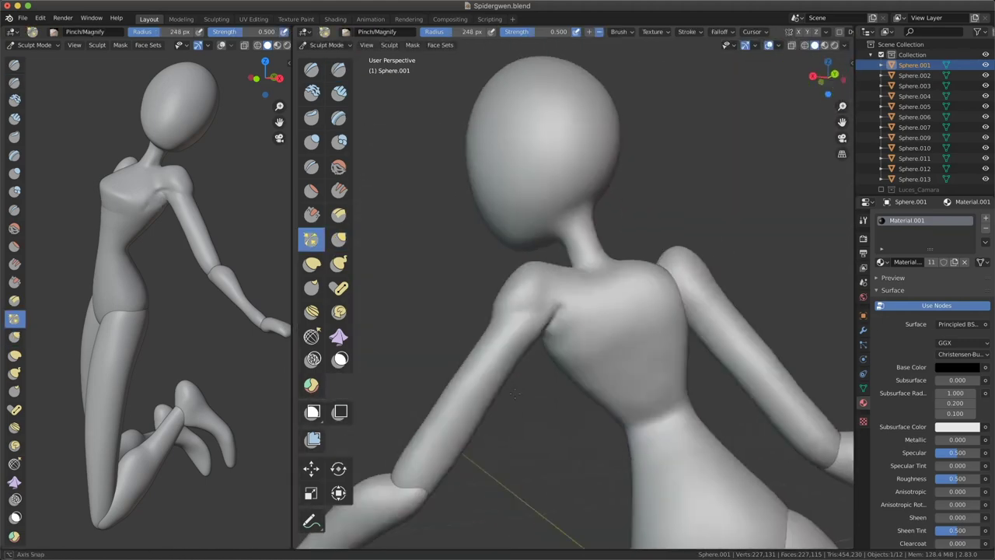
scroll(561, 404, "up", 3)
scroll(542, 330, "down", 3)
scroll(544, 311, "up", 2)
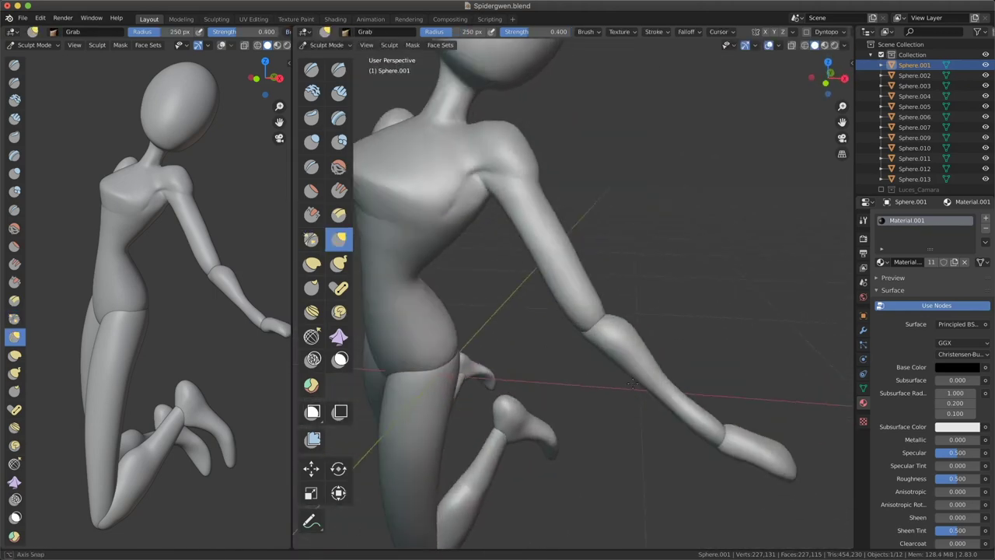
scroll(548, 296, "up", 2)
scroll(550, 286, "up", 1)
mouse_move(588, 388)
middle_mouse_down()
mouse_move(533, 505)
mouse_move(543, 325)
middle_mouse_up()
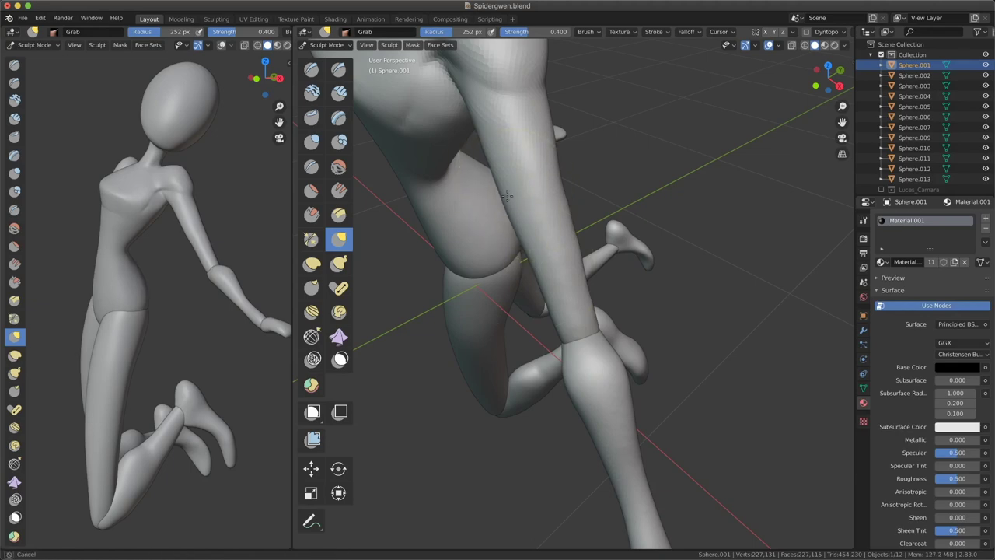
middle_click_drag(507, 195, 600, 314)
scroll(600, 314, "up", 2)
mouse_move(538, 263)
middle_mouse_down()
mouse_move(588, 366)
mouse_move(633, 388)
middle_mouse_up()
middle_click_drag(543, 216, 568, 347)
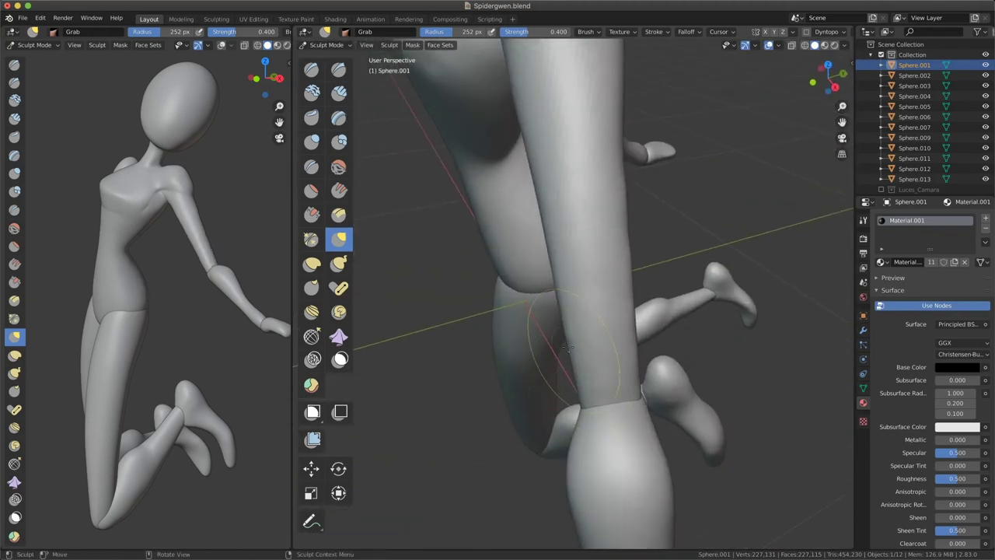
mouse_move(534, 192)
middle_mouse_down()
mouse_move(604, 366)
mouse_move(552, 353)
mouse_move(634, 386)
mouse_move(649, 487)
mouse_move(630, 418)
mouse_move(620, 264)
mouse_move(562, 251)
mouse_move(506, 360)
mouse_move(435, 295)
middle_mouse_up()
key("i")
key("g")
Crease the underside of the arm and the armpit up to the shoulder.
key("shift+c")
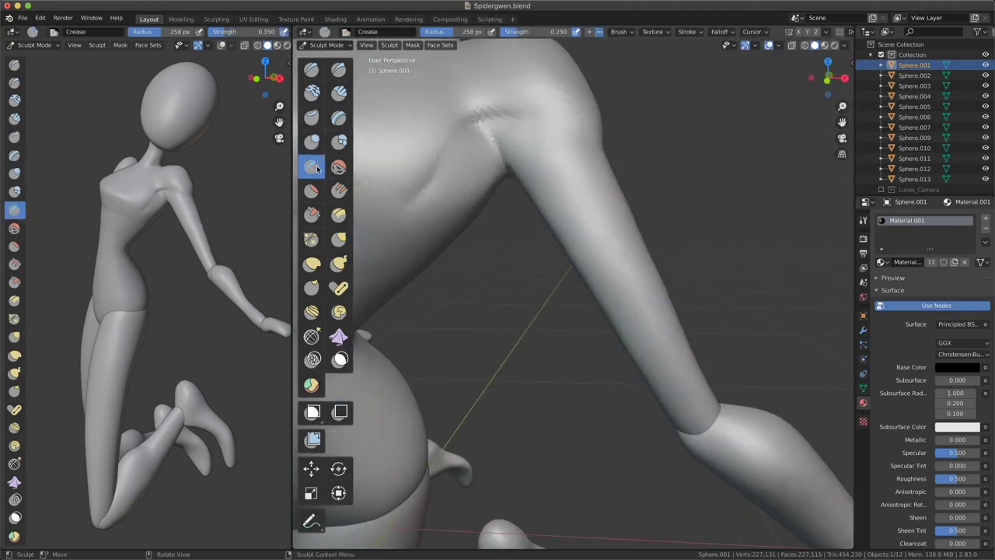
mouse_move(599, 262)
middle_mouse_down()
mouse_move(596, 184)
mouse_move(569, 230)
middle_mouse_up()
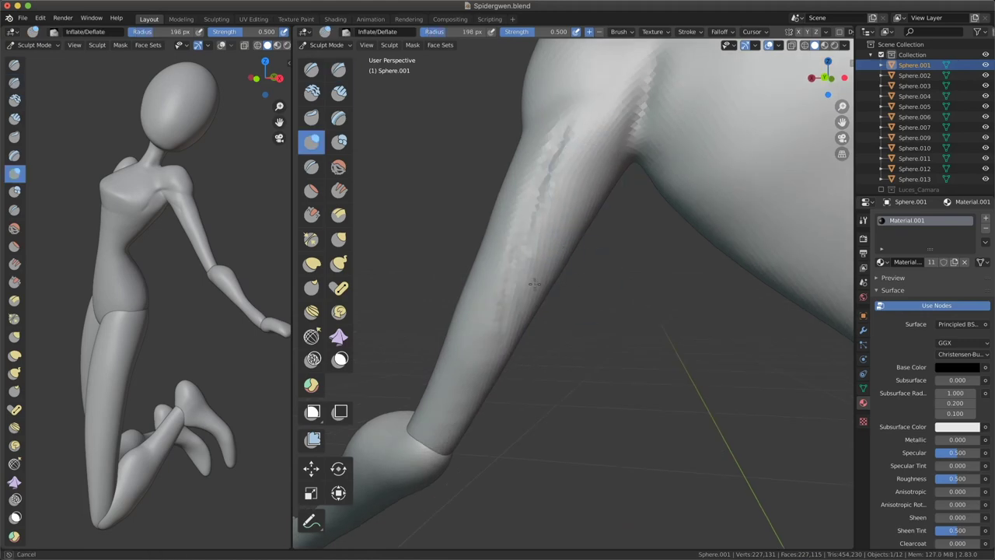
middle_click_drag(534, 284, 642, 257)
mouse_move(435, 241)
middle_mouse_down()
mouse_move(555, 255)
mouse_move(529, 233)
middle_mouse_up()
key("shift+c")
middle_click_drag(529, 326, 466, 337)
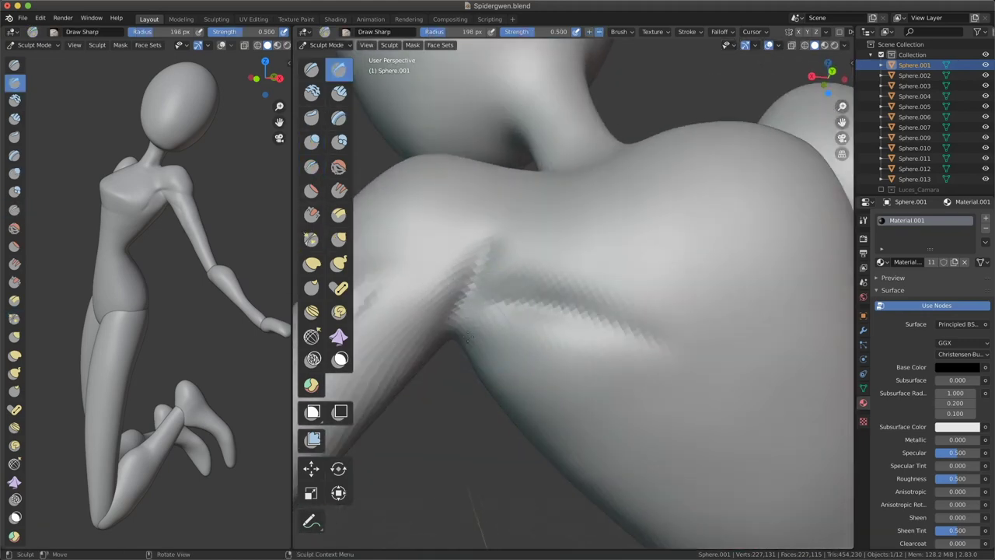
scroll(504, 281, "down", 5)
scroll(544, 303, "up", 5)
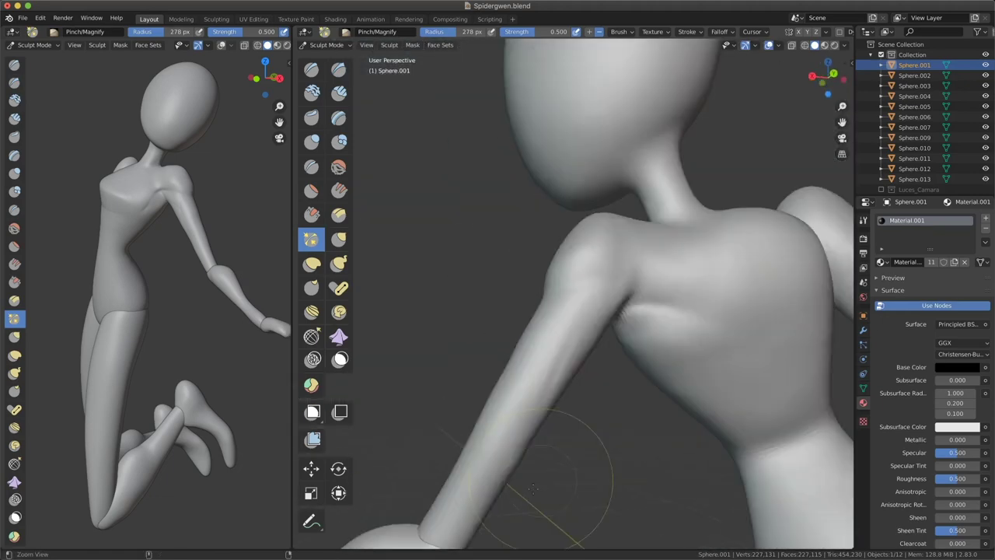
mouse_move(544, 303)
middle_mouse_down()
mouse_move(604, 328)
mouse_move(639, 402)
middle_mouse_up()
scroll(604, 329, "down", 5)
scroll(639, 402, "up", 5)
middle_click_drag(599, 356, 591, 200)
key("g")
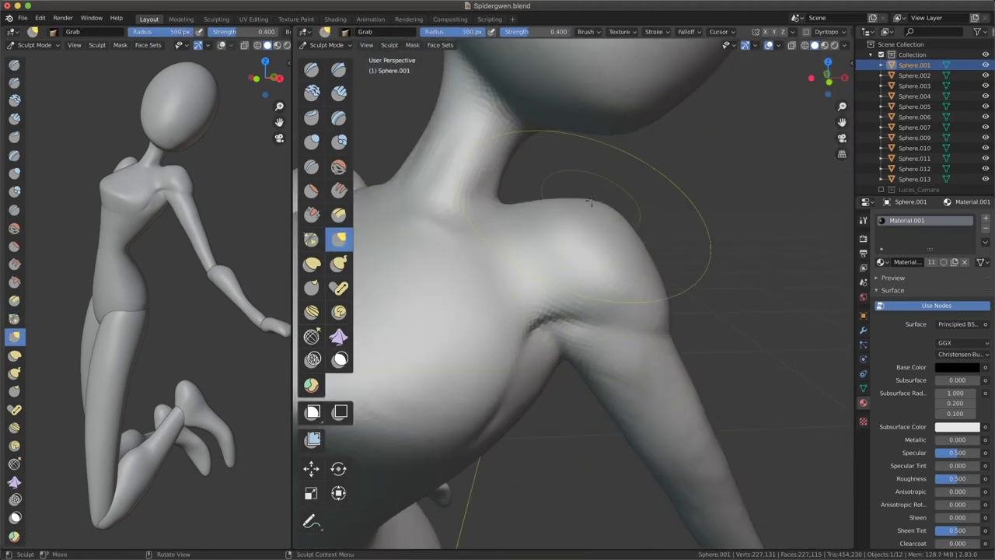
Mask the shoulder, then inflate and grab it with a smaller brush.
left_click(340, 359)
scroll(544, 333, "down", 3)
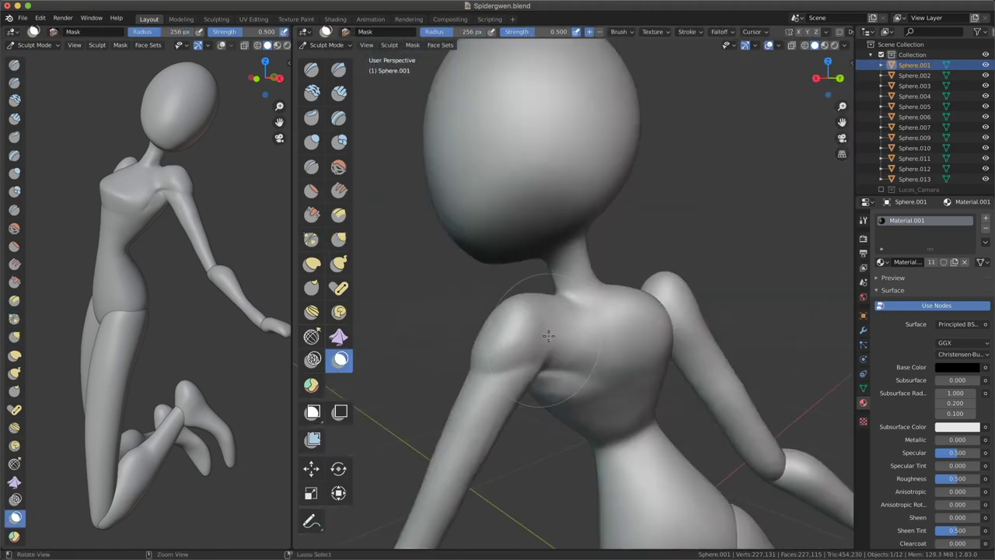
scroll(544, 333, "up", 3)
mouse_move(545, 333)
middle_mouse_down()
mouse_move(588, 164)
mouse_move(462, 189)
mouse_move(503, 309)
middle_mouse_up()
scroll(462, 189, "down", 3)
scroll(462, 189, "up", 3)
middle_click_drag(642, 308, 615, 417)
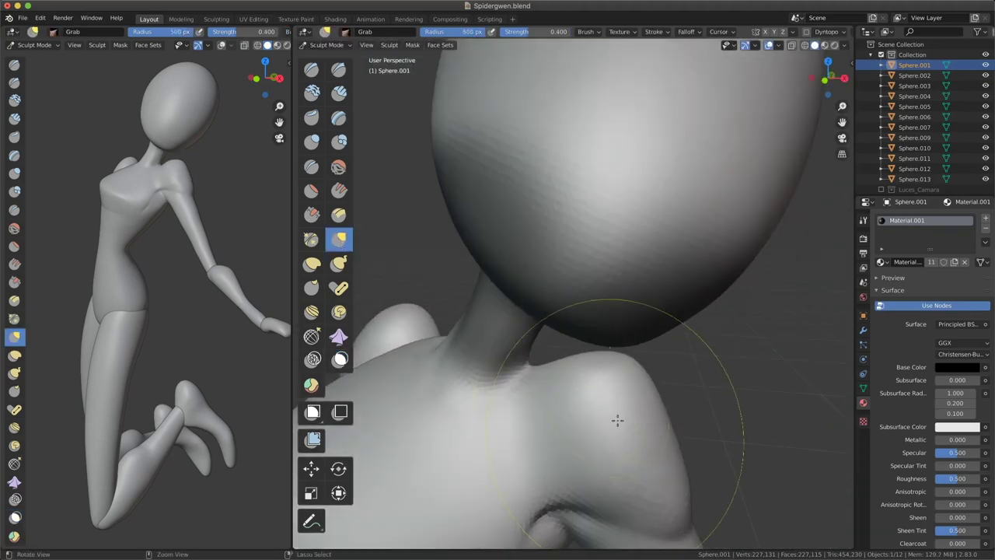
key("i")
mouse_move(551, 295)
middle_mouse_down()
mouse_move(615, 289)
mouse_move(555, 313)
mouse_move(544, 278)
mouse_move(596, 355)
mouse_move(632, 360)
mouse_move(571, 395)
mouse_move(560, 288)
middle_mouse_up()
key("f")
left_click(544, 278)
key("g")
middle_click_drag(565, 419, 546, 285)
Save Spidergwen.blend and switch the reference viewport to Rendered shading.
scroll(546, 285, "down", 3)
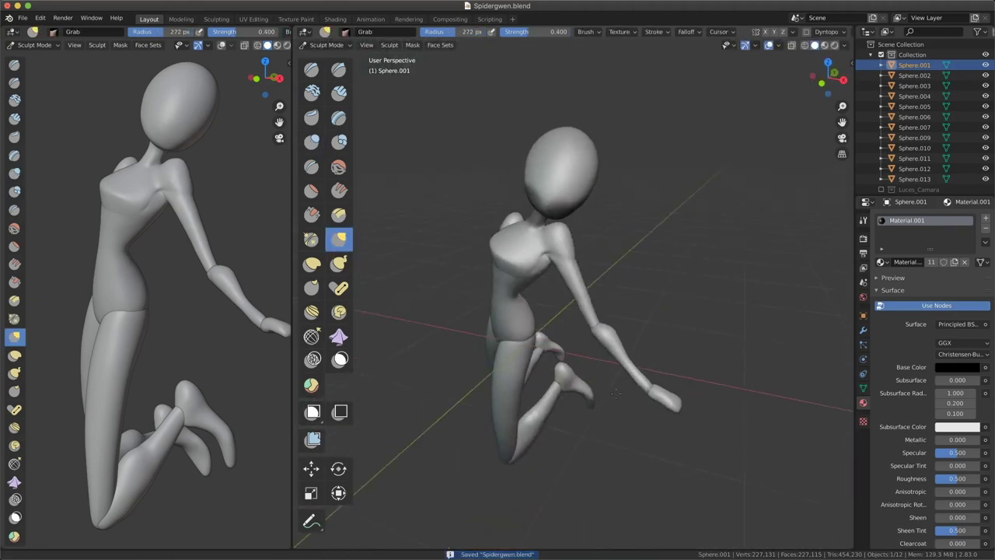
key("ctrl+Tab")
mouse_move(609, 386)
middle_mouse_down()
mouse_move(603, 406)
mouse_move(590, 327)
middle_mouse_up()
key("ctrl+Tab")
scroll(602, 406, "up", 2)
scroll(700, 433, "up", 3)
left_click(234, 387)
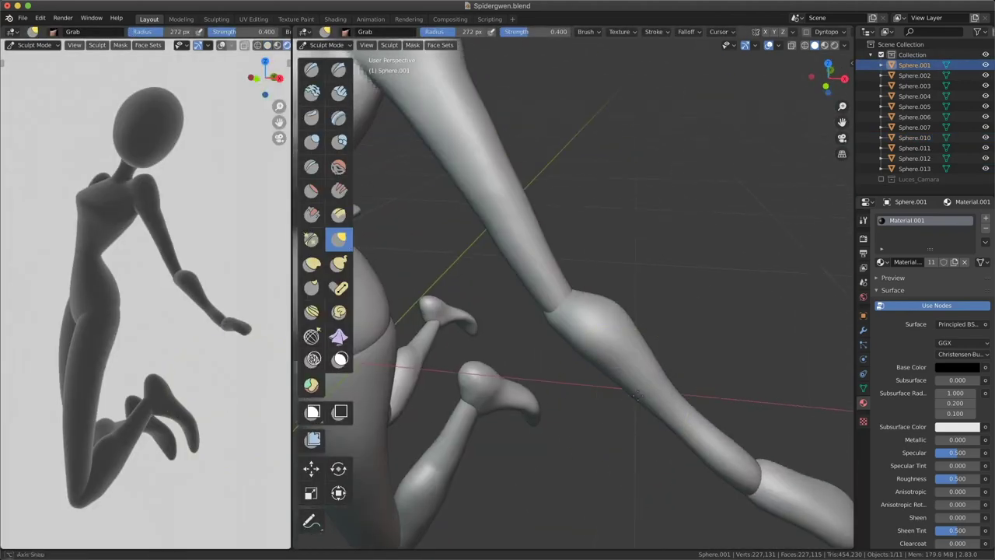
scroll(588, 272, "up", 3)
Inflate and grab the knee, resizing the brush larger then smaller.
mouse_move(588, 273)
middle_mouse_down()
mouse_move(555, 238)
mouse_move(592, 422)
mouse_move(587, 283)
mouse_move(498, 366)
mouse_move(593, 277)
mouse_move(611, 333)
mouse_move(622, 307)
middle_mouse_up()
key("i")
key("g")
key("f")
left_click(587, 284)
key("f")
left_click(497, 365)
Grab-shape the leg from front and side views, resizing the brush between strokes.
middle_click_drag(595, 259, 633, 351)
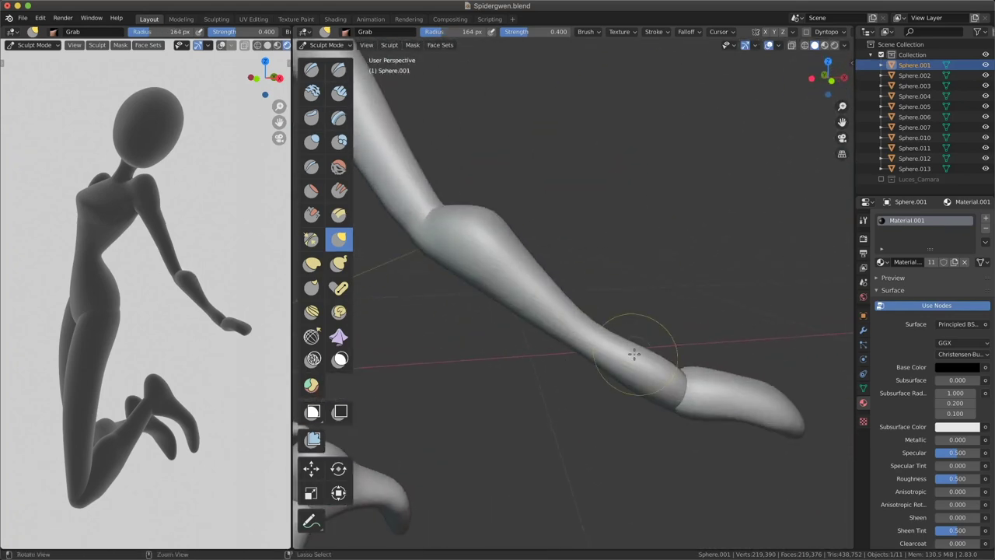
key("f")
left_click(618, 331)
middle_click_drag(546, 337, 636, 384)
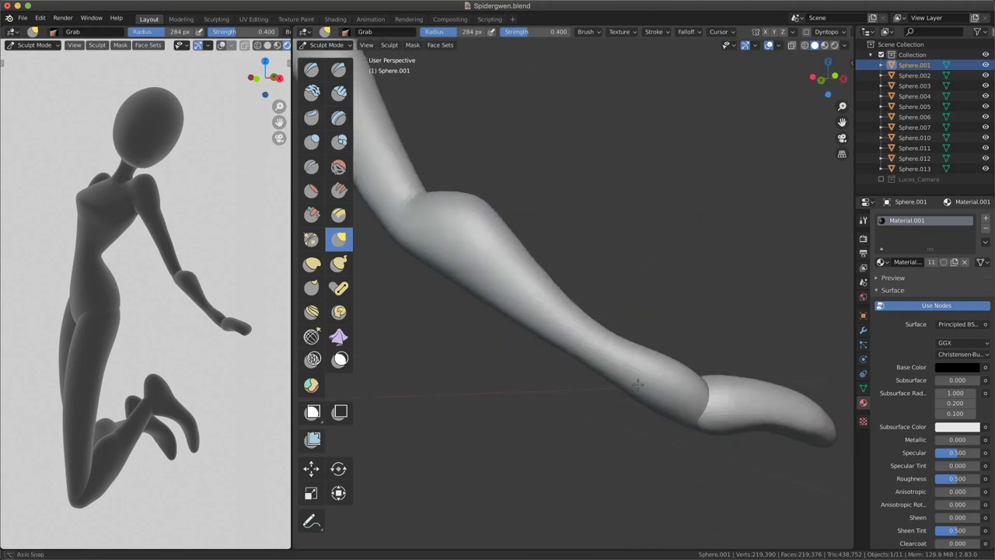
key("f")
left_click(570, 285)
mouse_move(598, 357)
middle_mouse_down()
mouse_move(570, 284)
mouse_move(533, 410)
middle_mouse_up()
key("f")
left_click(543, 401)
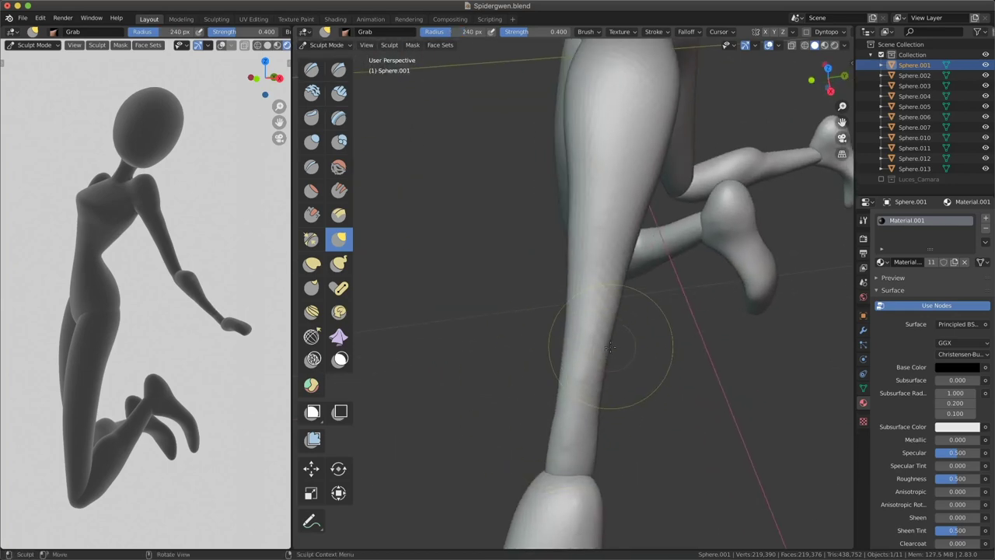
mouse_move(611, 347)
middle_mouse_down()
mouse_move(644, 323)
mouse_move(605, 271)
middle_mouse_up()
Inflate and grab the calf, then return to Object Mode and select the arm pieces.
key("i")
key("g")
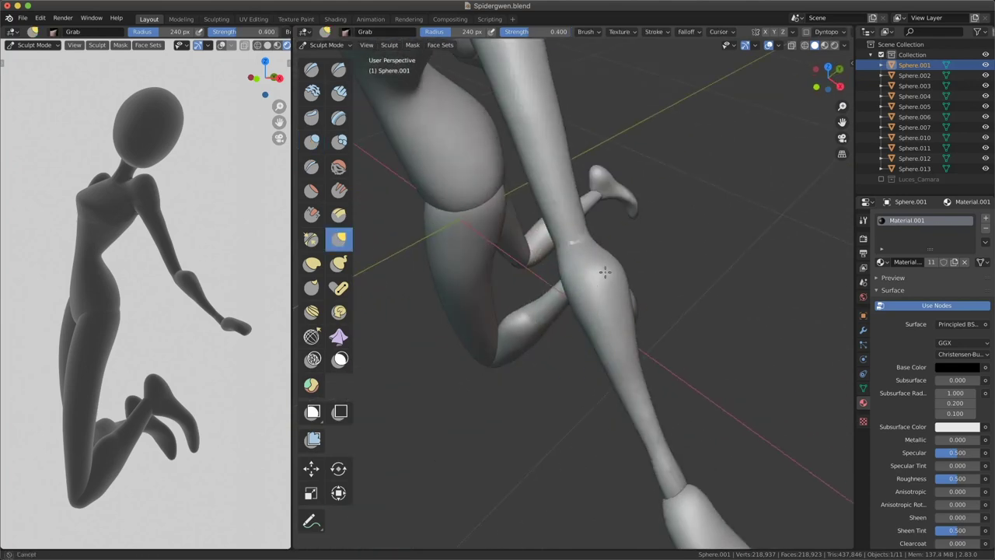
key("i")
middle_click_drag(623, 363, 614, 346)
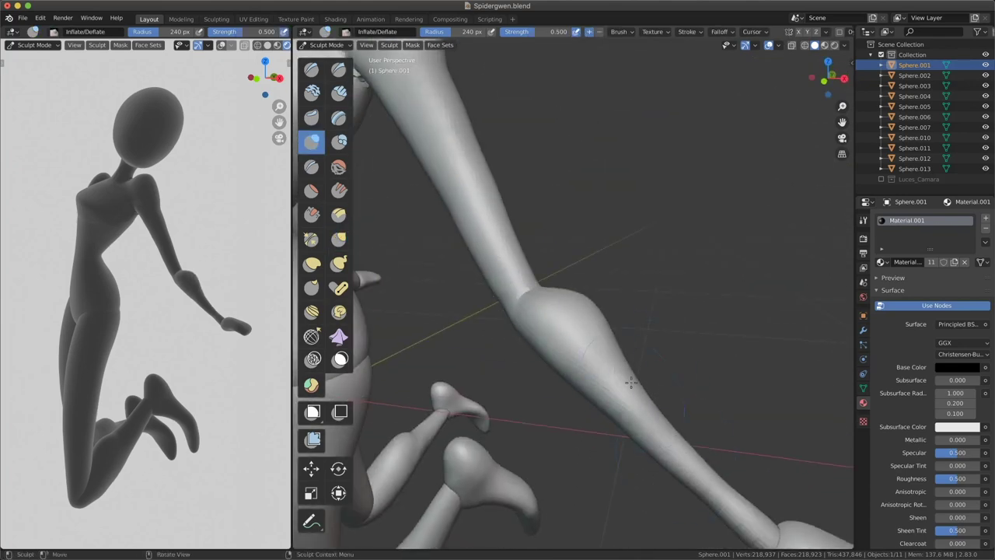
middle_click_drag(631, 382, 602, 305)
key("g")
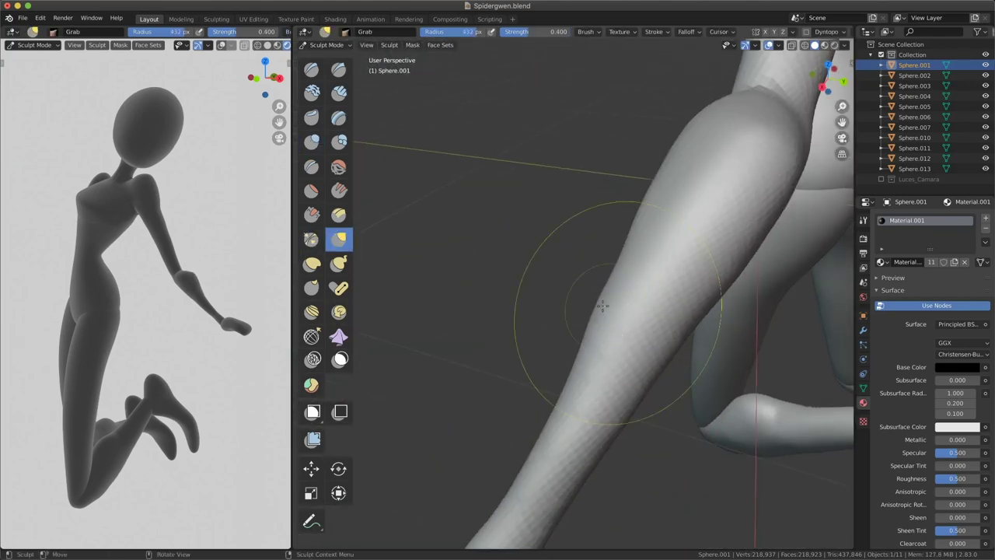
mouse_move(628, 265)
middle_mouse_down()
mouse_move(613, 233)
mouse_move(655, 167)
mouse_move(624, 315)
mouse_move(604, 248)
mouse_move(660, 354)
mouse_move(566, 267)
mouse_move(542, 324)
mouse_move(624, 397)
middle_mouse_up()
scroll(542, 325, "down", 5)
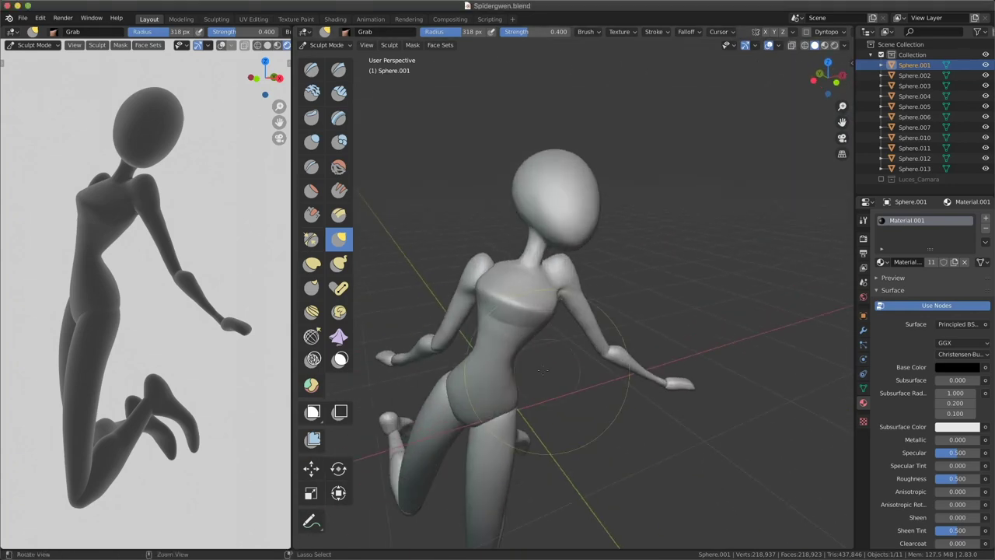
mouse_move(542, 371)
middle_mouse_down()
mouse_move(591, 342)
mouse_move(632, 415)
middle_mouse_up()
key("ctrl+Tab")
left_click(628, 360)
Confirm the arm's rotation and move it along the Y axis, checking top and side views.
left_click(114, 372)
key("KP_7")
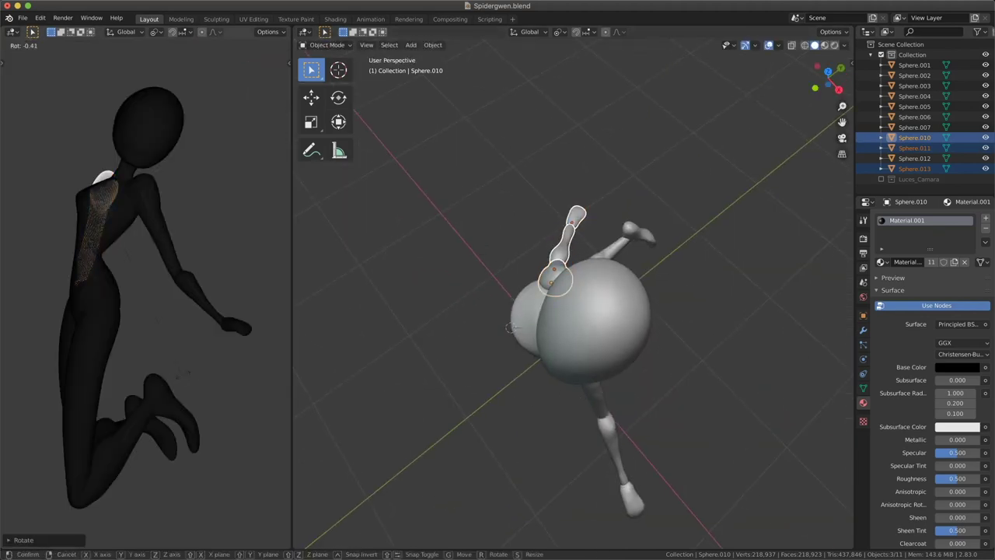
key("KP_1")
key("ctrl+KP_3")
key("g")
key("y")
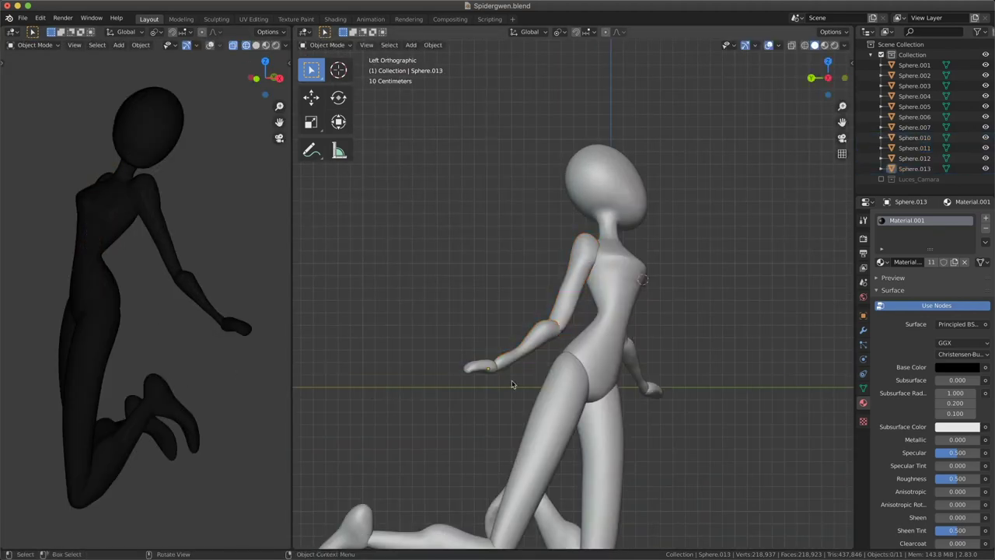
left_click(512, 384)
middle_click_drag(512, 384, 570, 361)
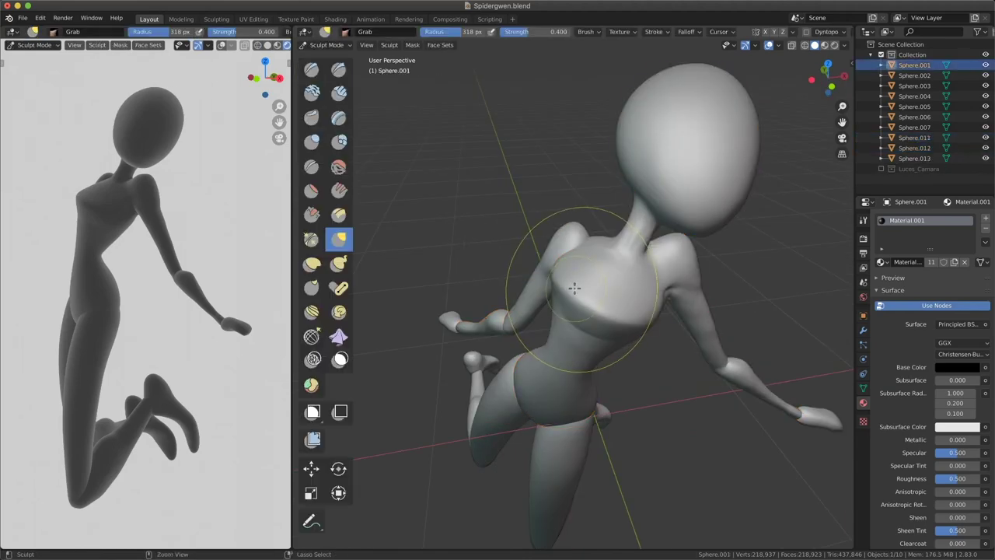
Smooth the arm-shoulder seam and neck with Grab and Inflate strokes.
mouse_move(574, 289)
middle_mouse_down()
mouse_move(604, 313)
mouse_move(566, 278)
mouse_move(560, 321)
mouse_move(574, 330)
mouse_move(526, 309)
mouse_move(606, 278)
mouse_move(561, 313)
mouse_move(619, 379)
mouse_move(557, 362)
mouse_move(624, 275)
mouse_move(582, 369)
mouse_move(642, 333)
middle_mouse_up()
scroll(590, 295, "up", 5)
key("g")
key("i")
mouse_move(561, 320)
middle_mouse_down()
mouse_move(535, 284)
mouse_move(537, 330)
middle_mouse_up()
mouse_move(520, 275)
middle_mouse_down()
mouse_move(628, 311)
mouse_move(589, 300)
mouse_move(599, 402)
mouse_move(571, 413)
mouse_move(604, 473)
mouse_move(598, 296)
mouse_move(489, 237)
mouse_move(558, 269)
middle_mouse_up()
key("i")
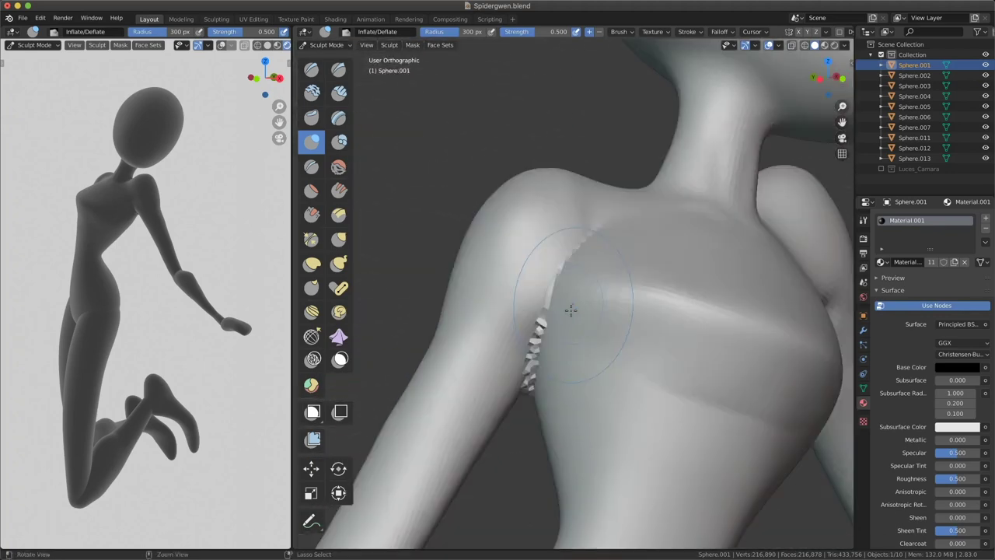
middle_click_drag(570, 310, 531, 330)
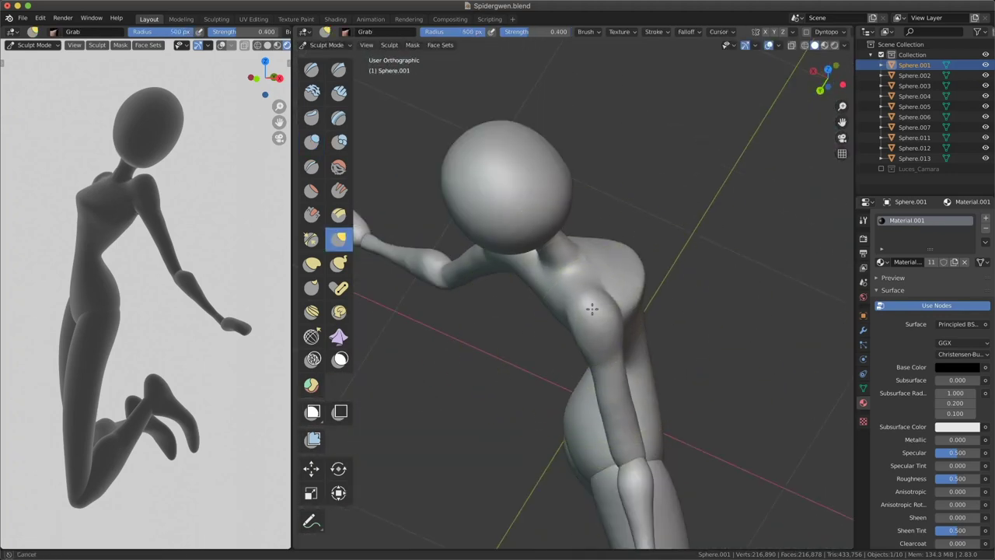
Shape the elbow joint with Inflate, Crease and Pinch brush strokes.
middle_click_drag(593, 292, 594, 280)
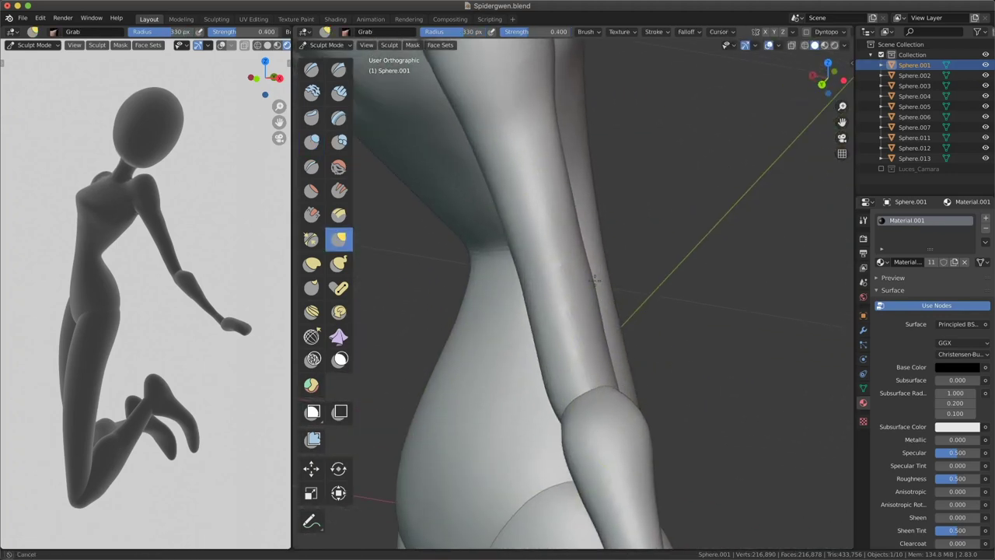
middle_click_drag(588, 318, 566, 386)
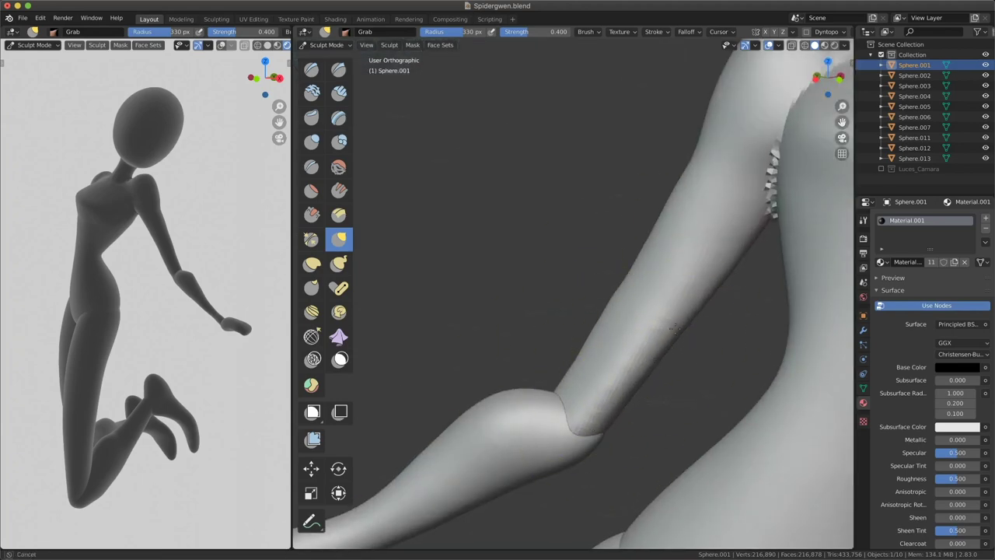
middle_click_drag(676, 329, 568, 332)
key("i")
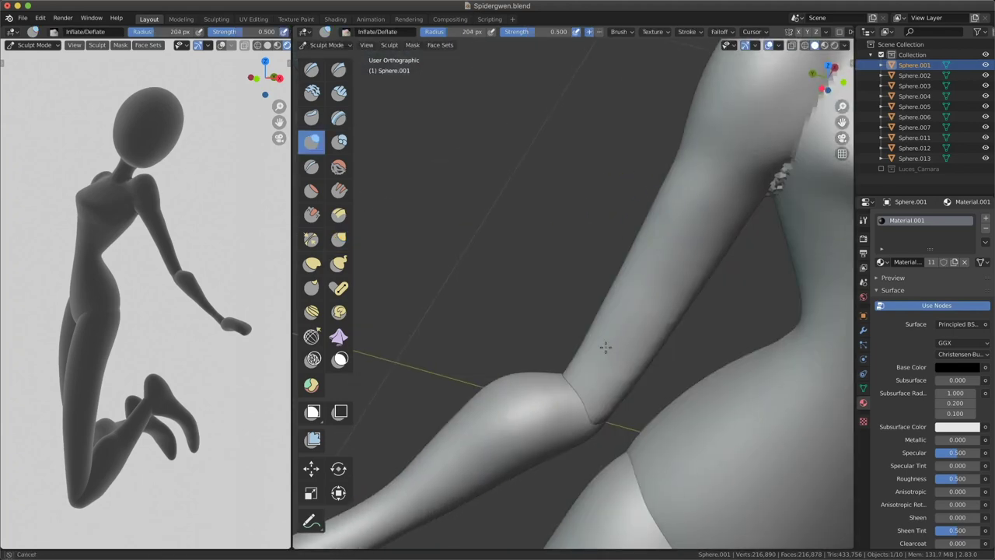
middle_click_drag(619, 221, 529, 349)
scroll(529, 349, "down", 5)
scroll(586, 373, "up", 5)
mouse_move(586, 373)
middle_mouse_down()
mouse_move(650, 260)
mouse_move(666, 289)
mouse_move(510, 233)
mouse_move(526, 300)
mouse_move(510, 289)
mouse_move(676, 263)
mouse_move(581, 295)
mouse_move(597, 324)
mouse_move(567, 311)
mouse_move(736, 354)
mouse_move(588, 333)
mouse_move(622, 311)
mouse_move(566, 377)
mouse_move(580, 315)
mouse_move(490, 387)
mouse_move(548, 347)
middle_mouse_up()
key("shift+c")
key("p")
key("i")
Pull the shoulder and elbow surface into shape with the Grab brush.
scroll(628, 299, "up", 5)
key("g")
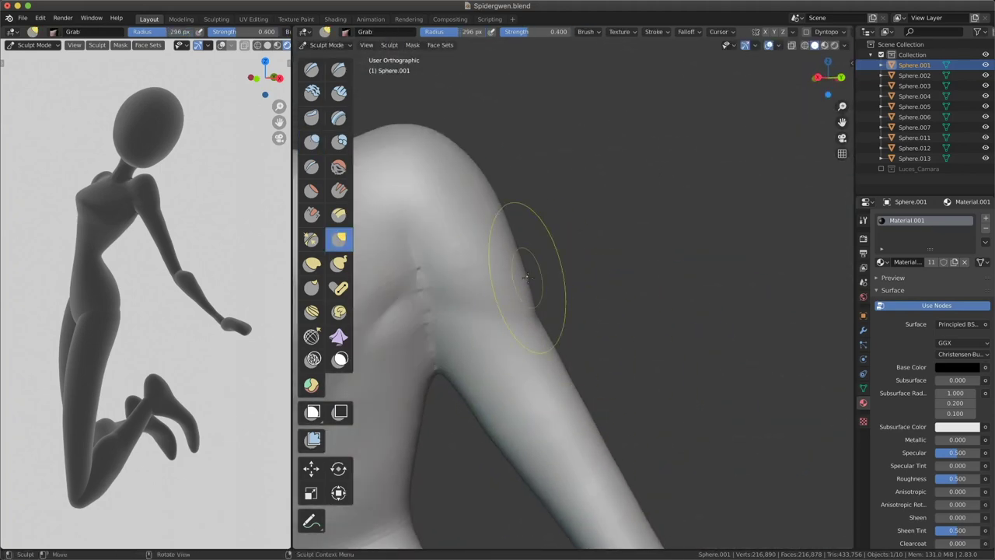
middle_click_drag(527, 278, 610, 225)
mouse_move(595, 306)
middle_mouse_down()
mouse_move(486, 174)
mouse_move(613, 310)
mouse_move(704, 311)
mouse_move(572, 440)
middle_mouse_up()
scroll(613, 310, "down", 5)
scroll(676, 367, "up", 5)
key("g")
scroll(704, 311, "down", 5)
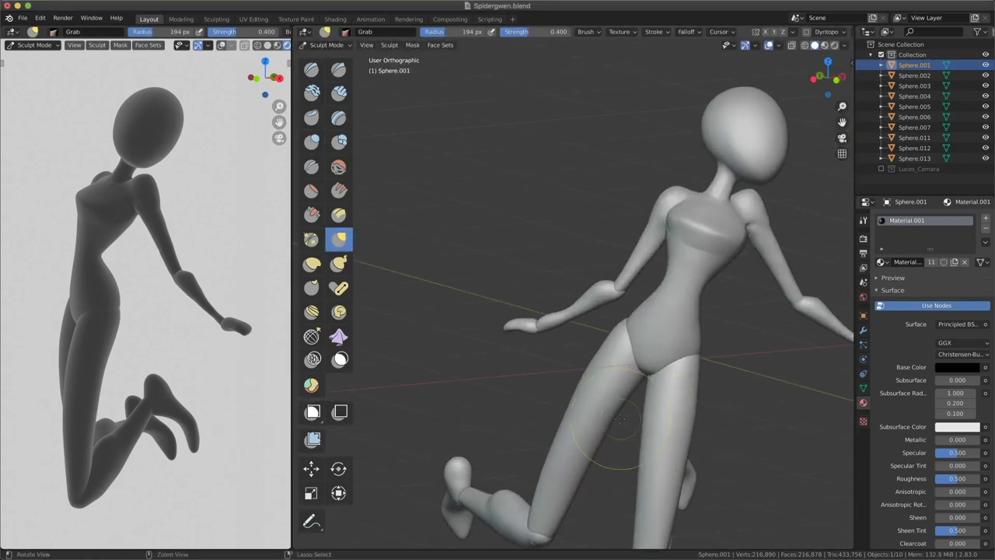
scroll(620, 420, "up", 3)
Join Sphere.011 into torso Sphere.001 with Ctrl+J and return to Sculpt Mode.
key("ctrl+Tab")
key("ctrl+j")
mouse_move(633, 317)
middle_mouse_down()
mouse_move(582, 306)
mouse_move(418, 324)
mouse_move(534, 422)
mouse_move(500, 429)
mouse_move(578, 400)
mouse_move(624, 343)
mouse_move(573, 285)
mouse_move(603, 276)
mouse_move(585, 311)
mouse_move(526, 292)
middle_mouse_up()
key("Tab")
scroll(534, 422, "up", 3)
key("Tab")
Refine the merged arm with a 234 px Inflate brush, then a 204 px Grab brush.
scroll(518, 438, "up", 5)
key("i")
key("f")
left_click(602, 276)
key("g")
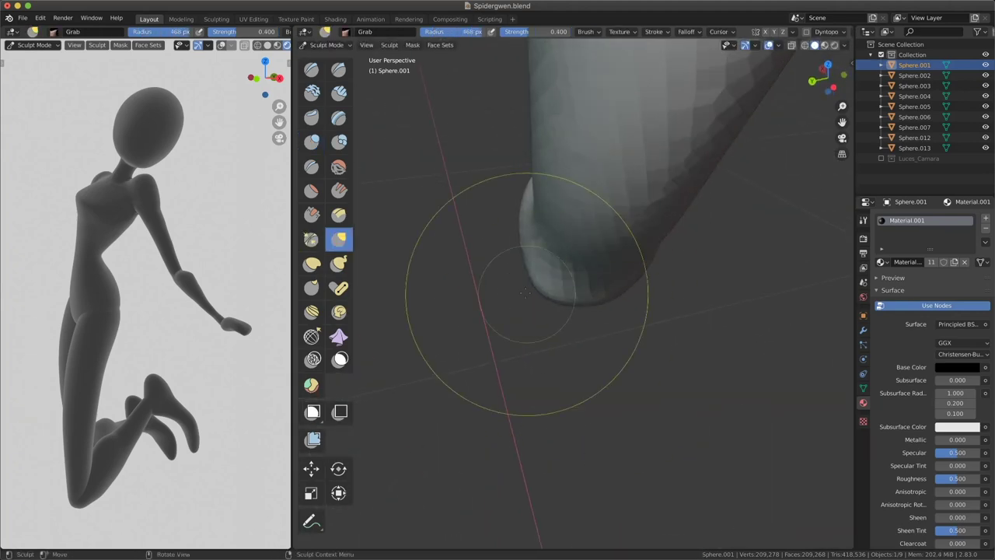
key("f")
middle_click_drag(560, 257, 586, 295)
left_click(581, 295)
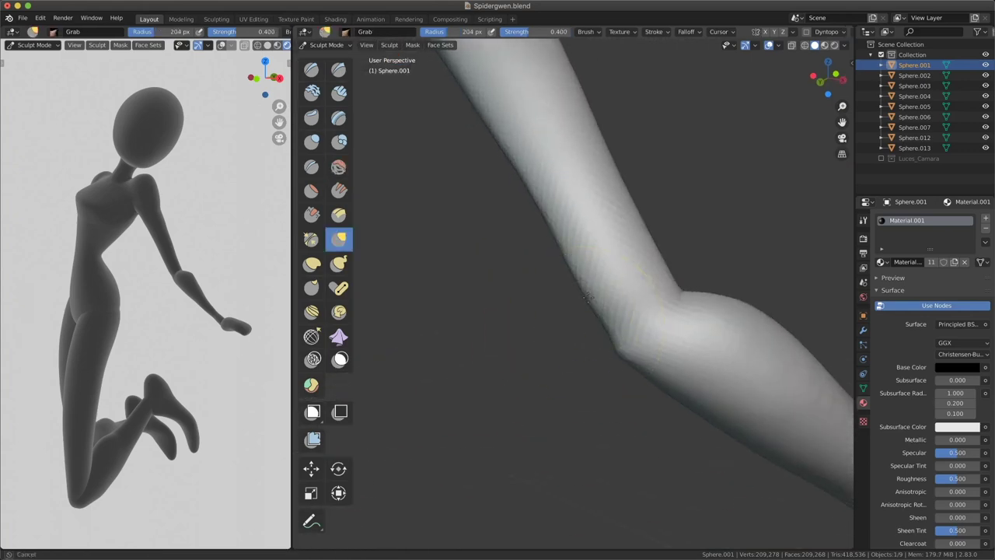
scroll(611, 350, "down", 5)
mouse_move(611, 350)
middle_mouse_down()
mouse_move(575, 334)
mouse_move(482, 373)
middle_mouse_up()
middle_click_drag(708, 427, 655, 285)
Isolate the body in Local View and Grab-shape the arm toward the elbow.
key("KP_Divide")
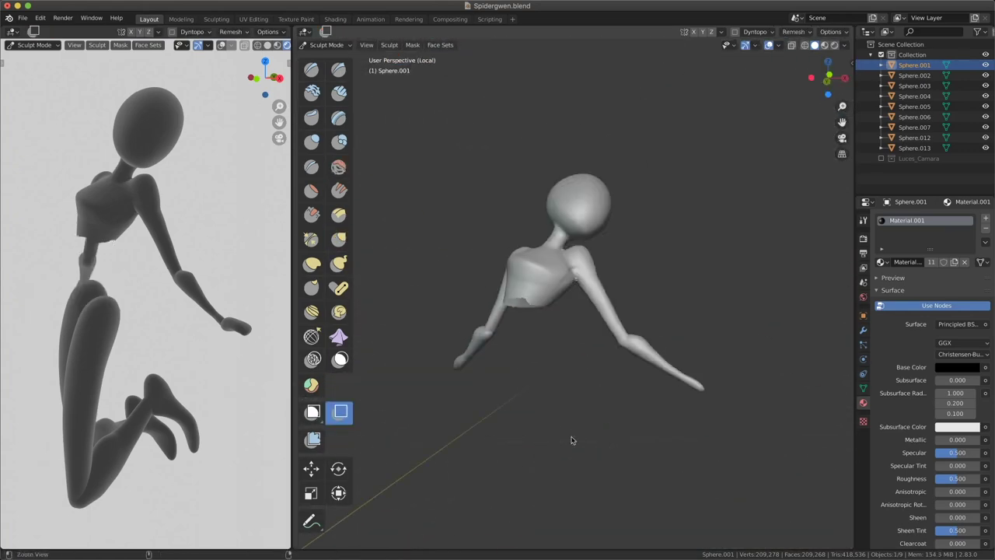
scroll(573, 437, "up", 5)
key("n")
mouse_move(549, 319)
middle_mouse_down()
mouse_move(555, 355)
mouse_move(611, 412)
mouse_move(605, 340)
middle_mouse_up()
key("g")
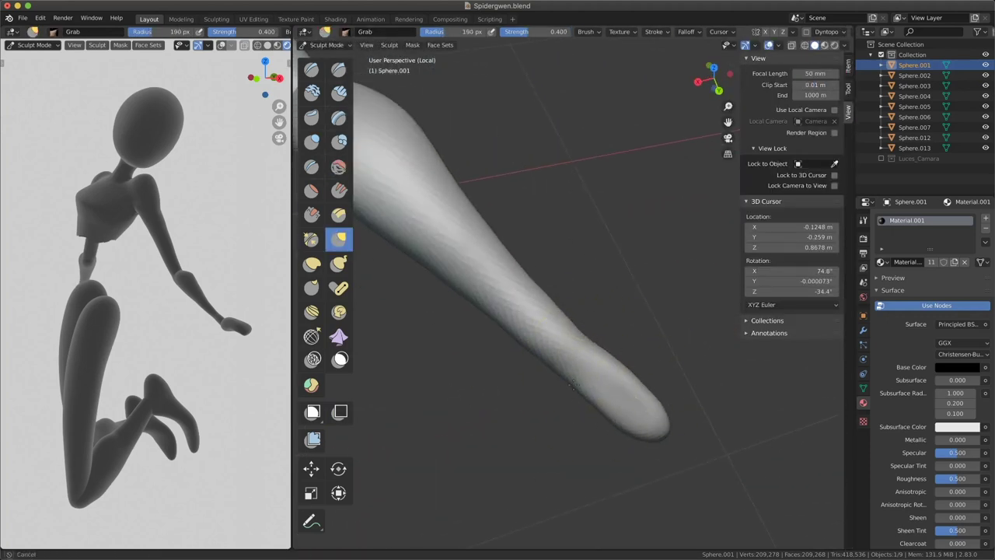
middle_click_drag(545, 336, 565, 426)
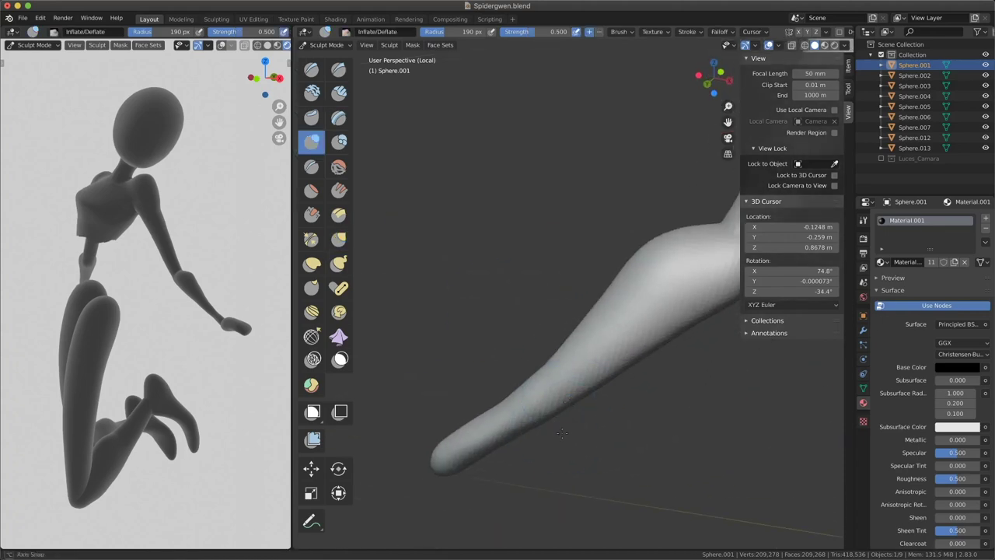
middle_click_drag(490, 403, 528, 396)
scroll(542, 393, "up", 3)
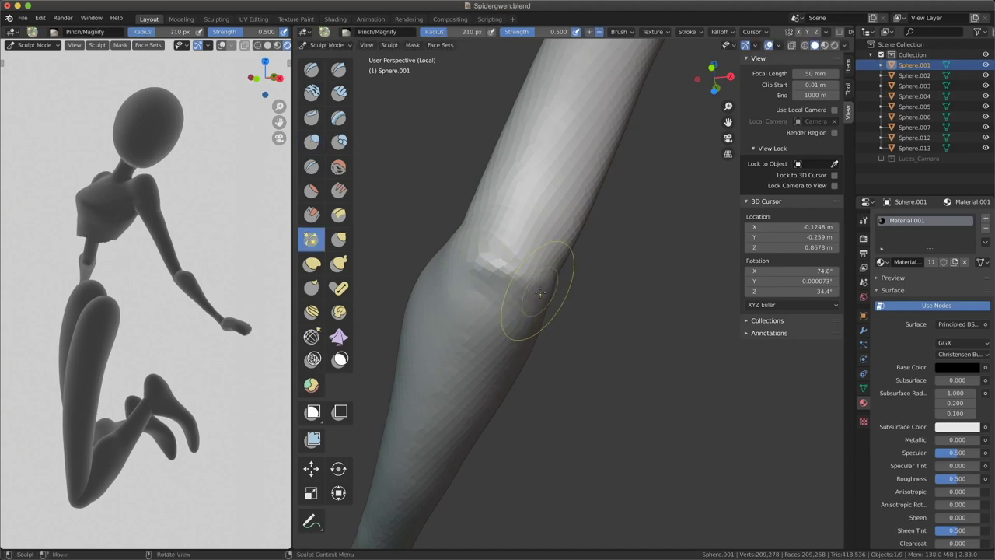
mouse_move(540, 293)
middle_mouse_down()
mouse_move(551, 333)
mouse_move(509, 326)
mouse_move(588, 300)
mouse_move(522, 400)
mouse_move(466, 350)
middle_mouse_up()
Crease the elbow, taper the forearm with a 196 px Grab brush, and exit Local View.
key("shift+c")
key("g")
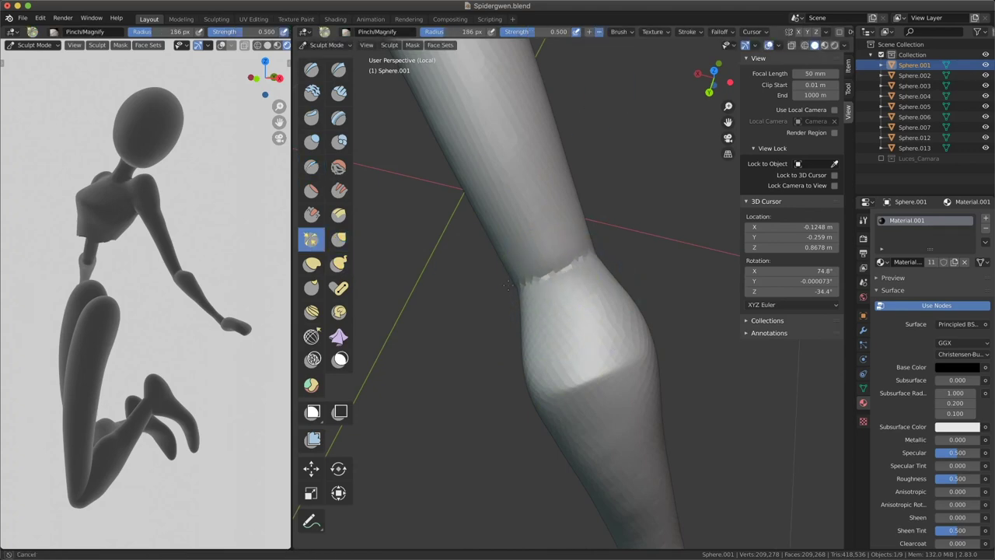
middle_click_drag(584, 400, 631, 430)
key("g")
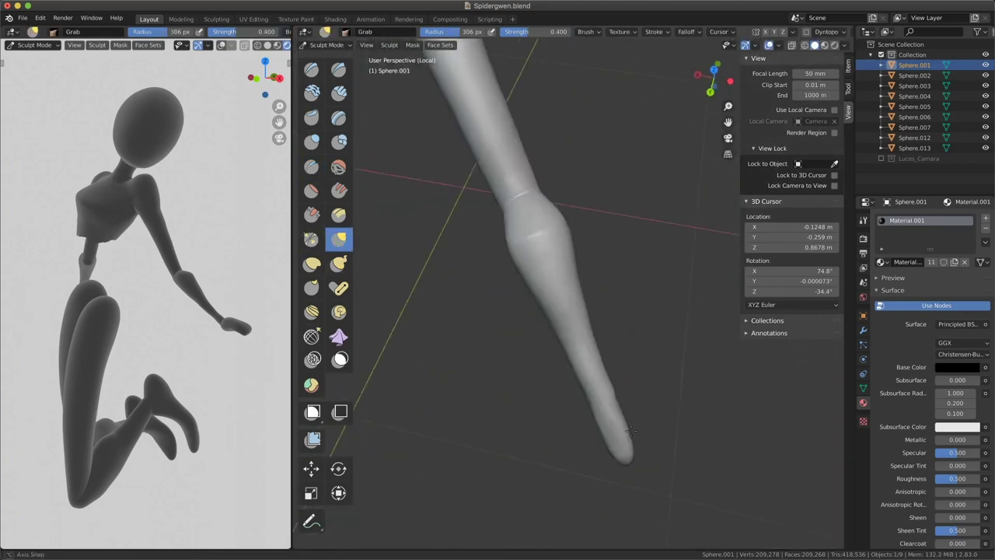
middle_click_drag(514, 391, 576, 380)
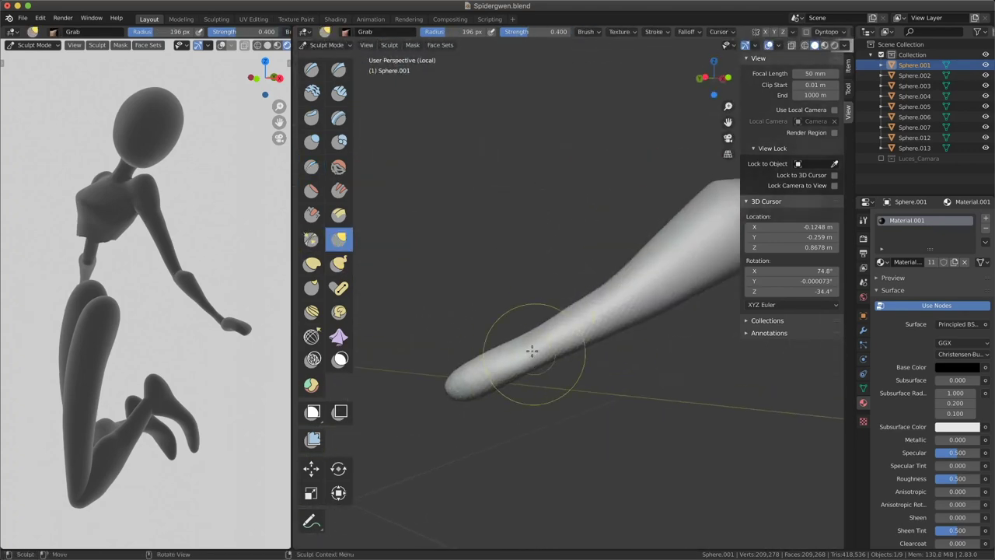
mouse_move(544, 340)
middle_mouse_down()
mouse_move(588, 422)
mouse_move(659, 397)
middle_mouse_up()
key("KP_Divide")
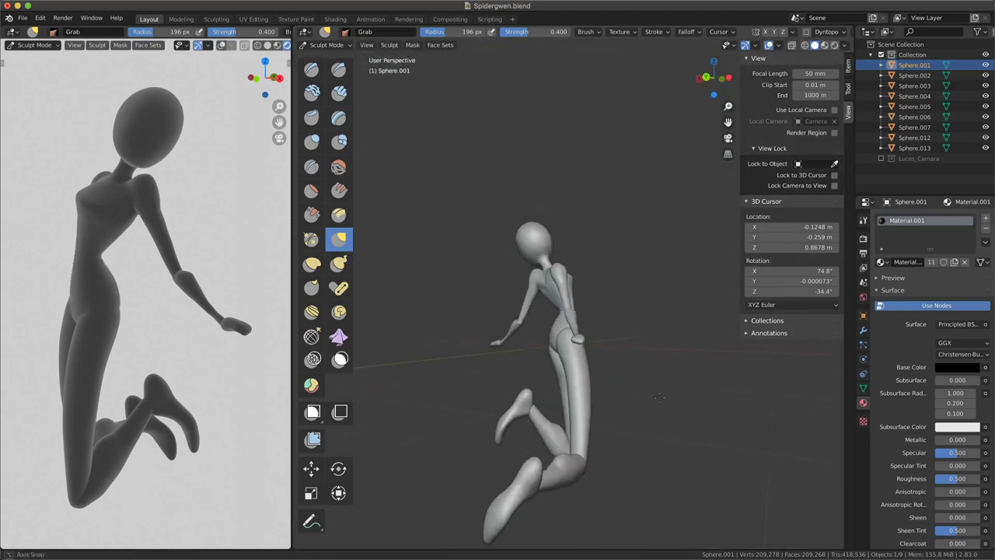
Select leg Sphere.002 with the body and join them into one mesh.
key("4")
left_click(609, 277)
middle_click_drag(608, 277, 596, 314)
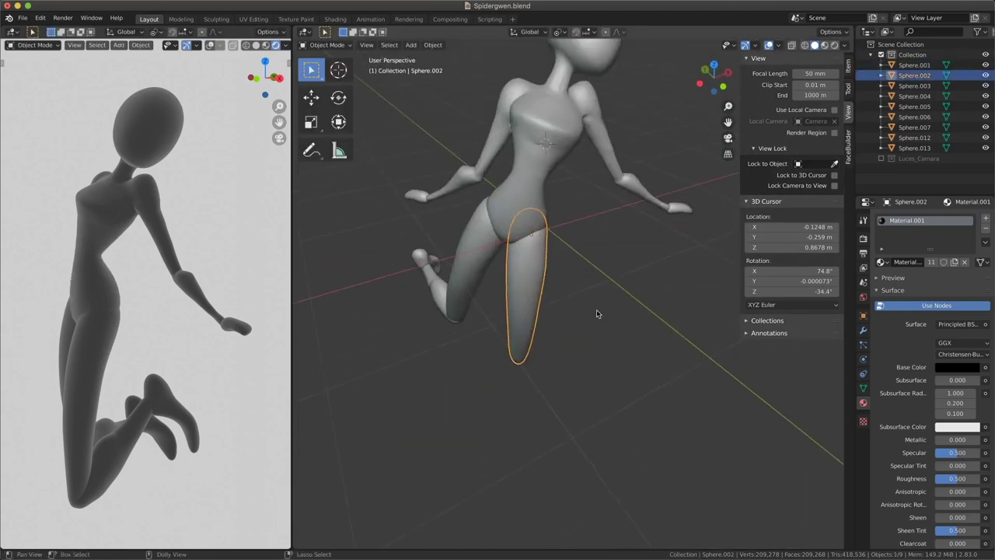
key("ctrl+Tab")
left_click(581, 354)
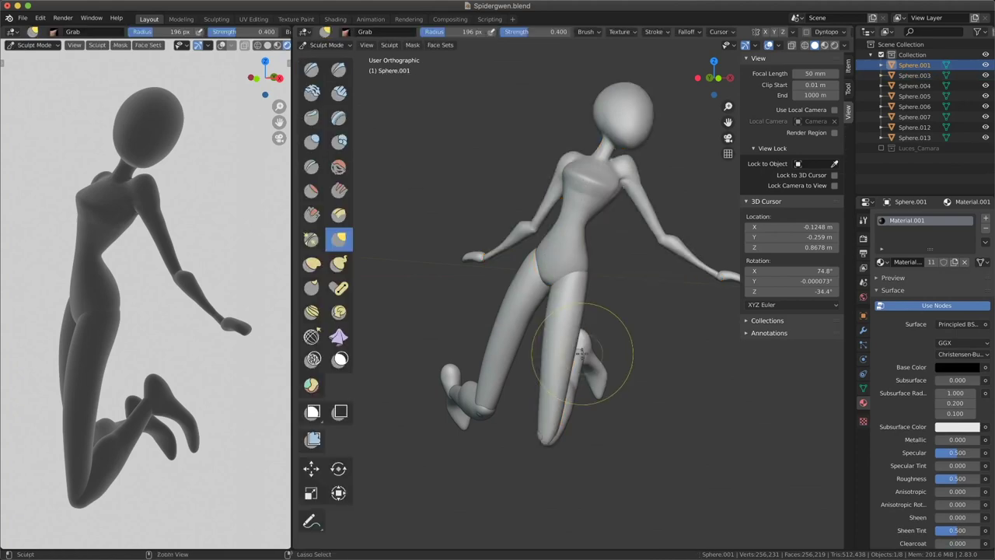
scroll(518, 332, "up", 5)
mouse_move(517, 332)
middle_mouse_down()
mouse_move(638, 327)
mouse_move(564, 240)
mouse_move(621, 333)
mouse_move(589, 347)
middle_mouse_up()
Smooth the hip joint with Inflate and a 178 px Grab brush.
key("i")
key("g")
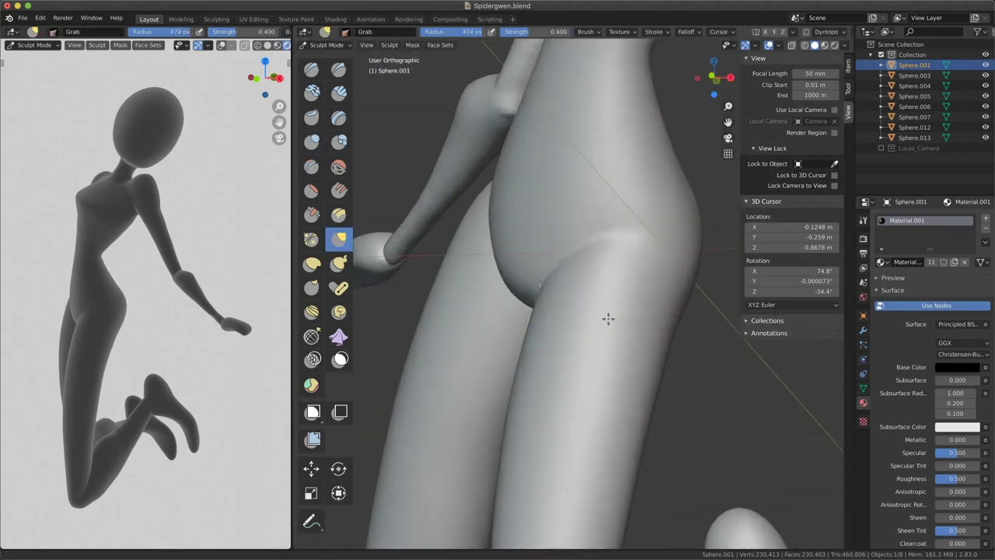
scroll(588, 348, "down", 5)
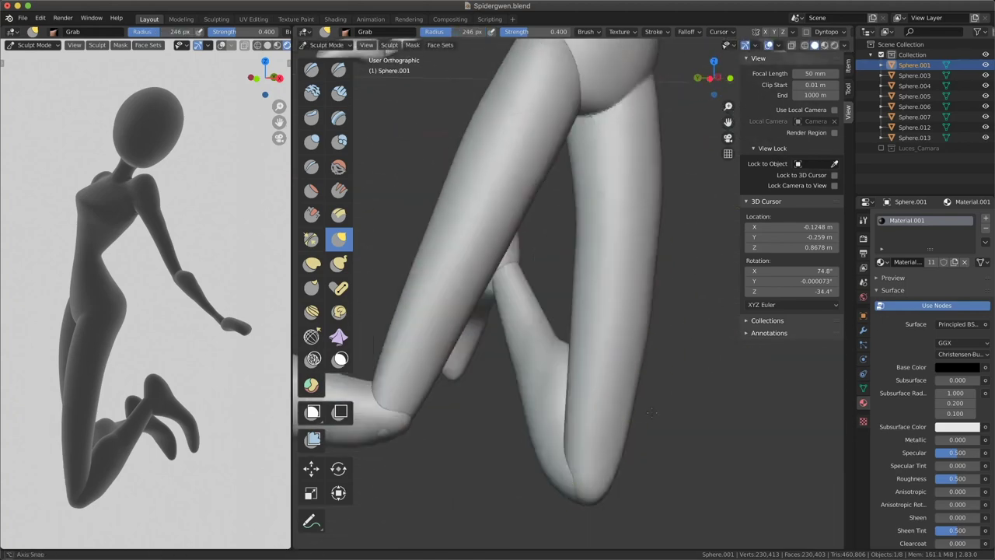
mouse_move(650, 413)
middle_mouse_down()
mouse_move(633, 300)
mouse_move(553, 305)
mouse_move(603, 343)
middle_mouse_up()
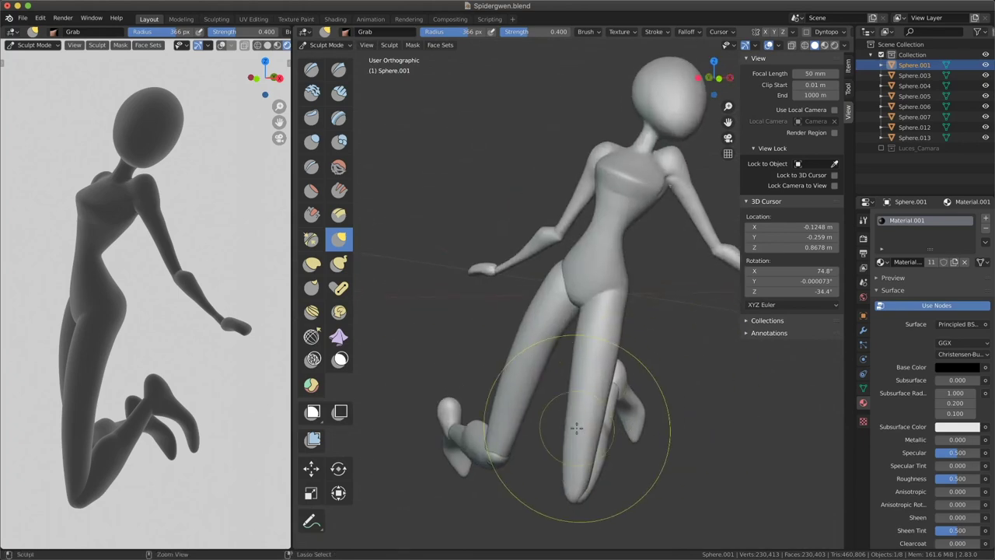
mouse_move(573, 412)
middle_mouse_down("ctrl")
mouse_move(615, 283)
mouse_move(566, 436)
mouse_move(439, 420)
mouse_move(488, 395)
mouse_move(474, 422)
middle_mouse_up("ctrl")
Refine the chest and armpit with Inflate and Pinch strokes.
key("i")
scroll(473, 422, "down", 8)
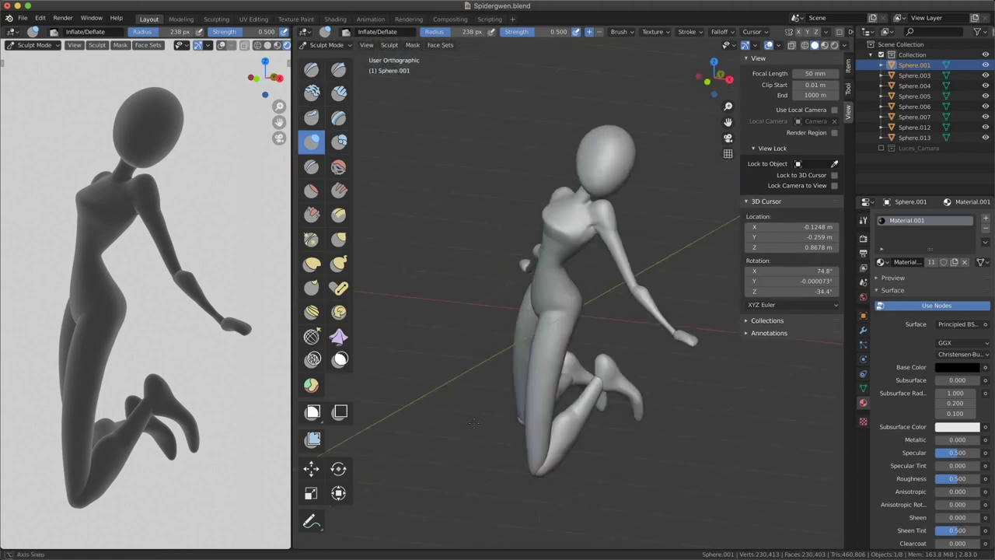
scroll(635, 430, "up", 5)
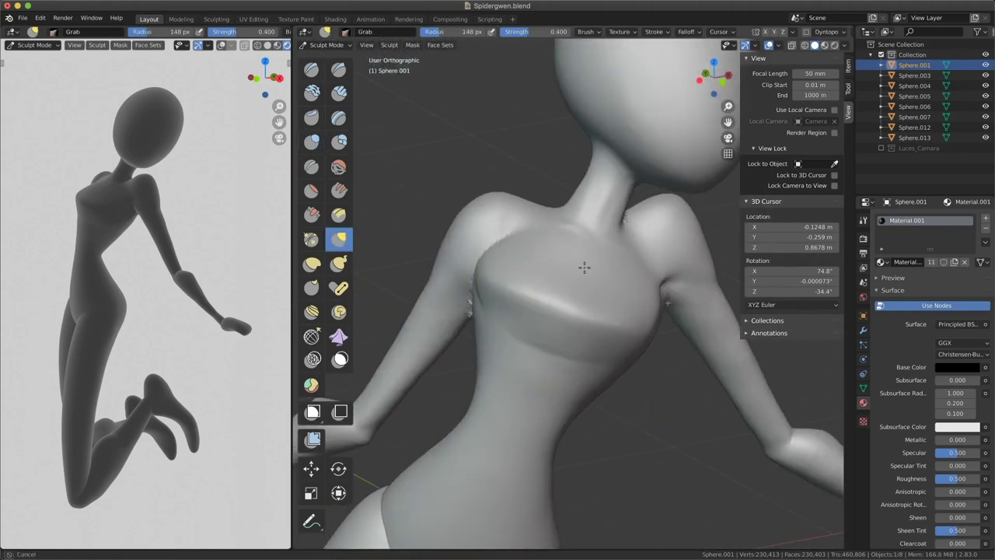
mouse_move(583, 267)
middle_mouse_down()
mouse_move(551, 388)
mouse_move(660, 411)
mouse_move(513, 412)
middle_mouse_up()
key("p")
scroll(628, 392, "up", 4)
scroll(404, 429, "down", 8)
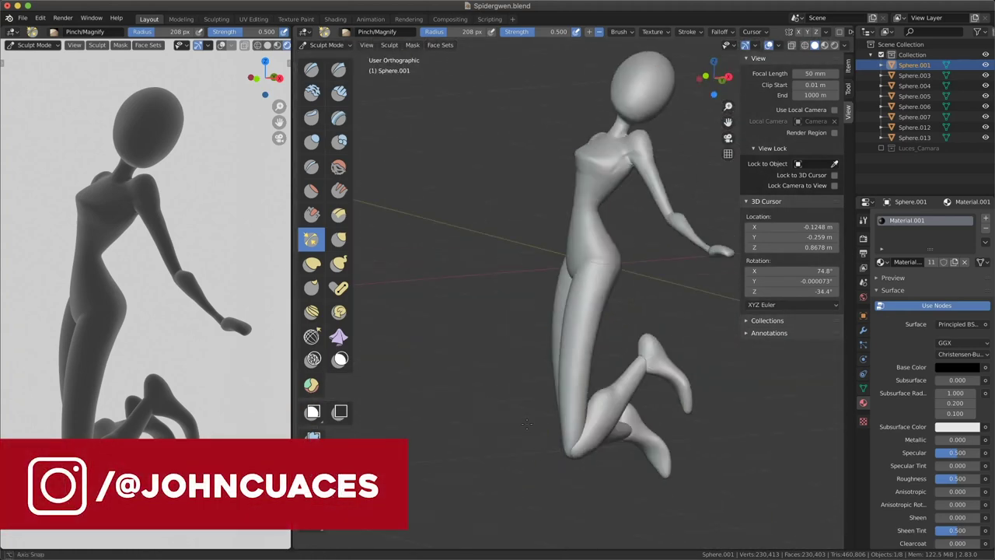
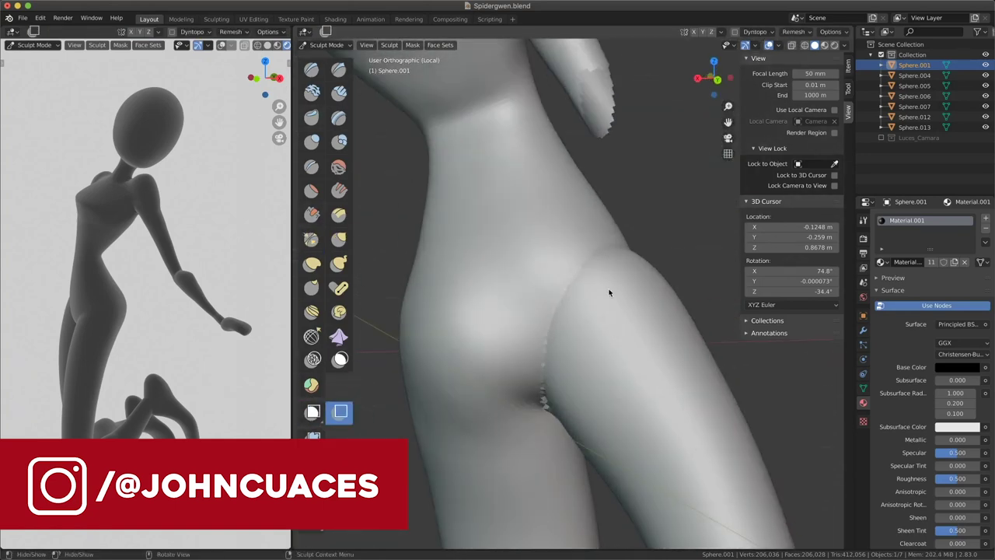
Pull and inflate the hip surface into a fuller, rounder shape.
mouse_move(607, 314)
middle_mouse_down()
mouse_move(562, 256)
mouse_move(596, 333)
mouse_move(589, 289)
mouse_move(470, 354)
mouse_move(567, 258)
middle_mouse_up()
key("i")
middle_click_drag(609, 298, 447, 315)
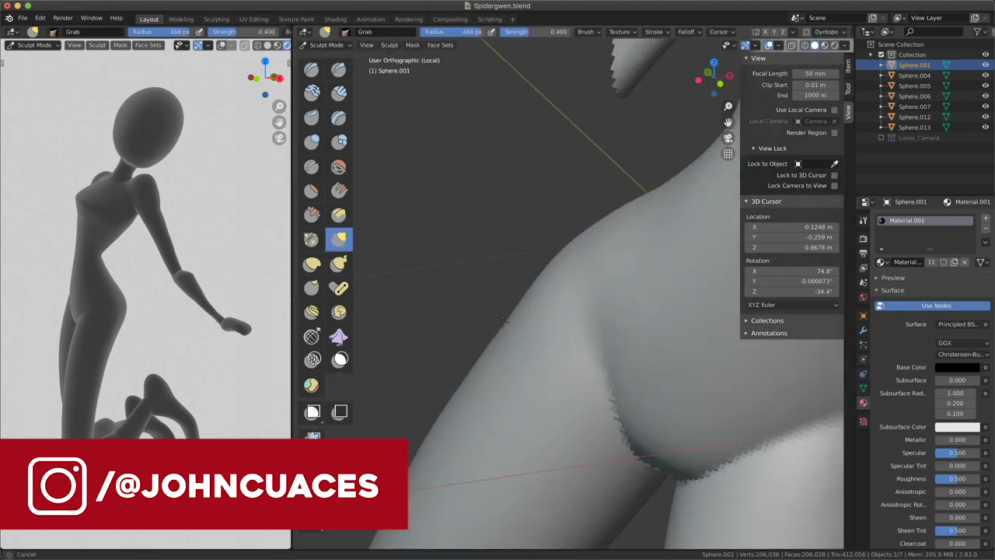
scroll(673, 351, "up", 3)
middle_click_drag(674, 351, 576, 338)
Carve a crease beneath the buttock and inflate the surrounding surface.
key("shift+c")
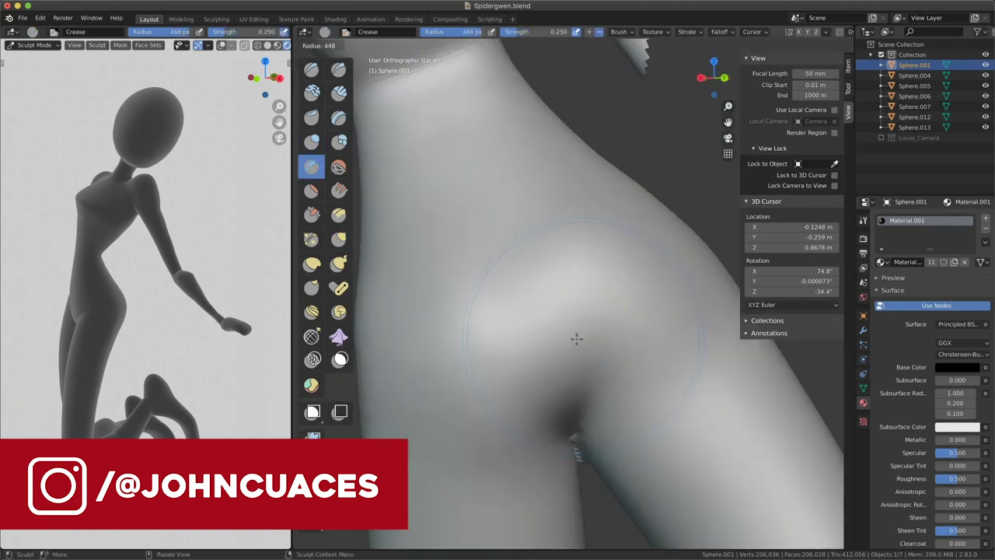
middle_click_drag(594, 418, 573, 429)
mouse_move(622, 387)
middle_mouse_down()
mouse_move(462, 244)
mouse_move(582, 304)
mouse_move(573, 356)
mouse_move(627, 294)
mouse_move(621, 345)
mouse_move(591, 350)
mouse_move(596, 363)
mouse_move(655, 374)
mouse_move(611, 249)
mouse_move(591, 295)
mouse_move(545, 336)
mouse_move(596, 378)
mouse_move(596, 282)
mouse_move(555, 377)
middle_mouse_up()
key("i")
scroll(591, 351, "down", 3)
scroll(566, 358, "up", 3)
scroll(627, 367, "up", 5)
scroll(627, 368, "down", 5)
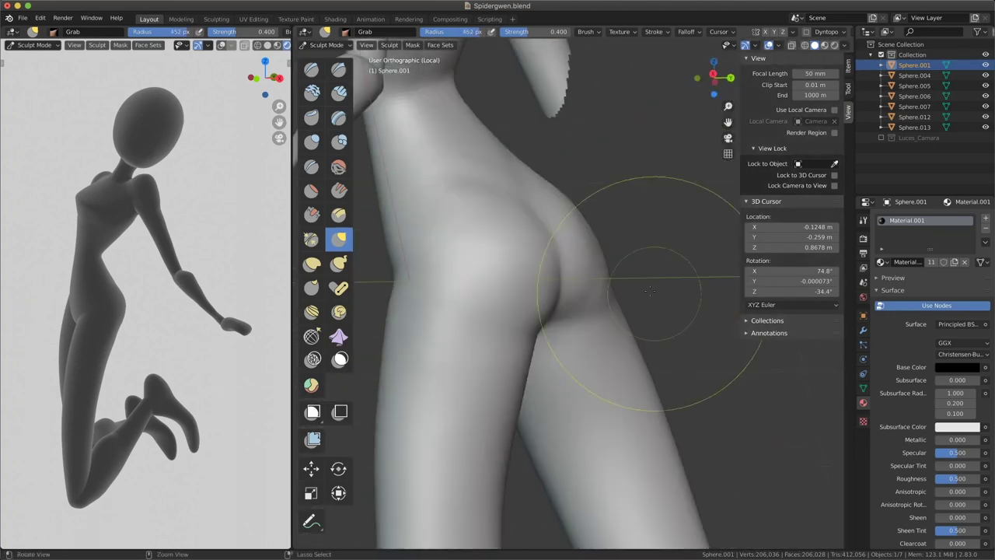
Back in Object Mode, select the foot piece and search for the duplicate command.
key("ctrl+Tab")
left_click(599, 272)
key("F3")
type("du")
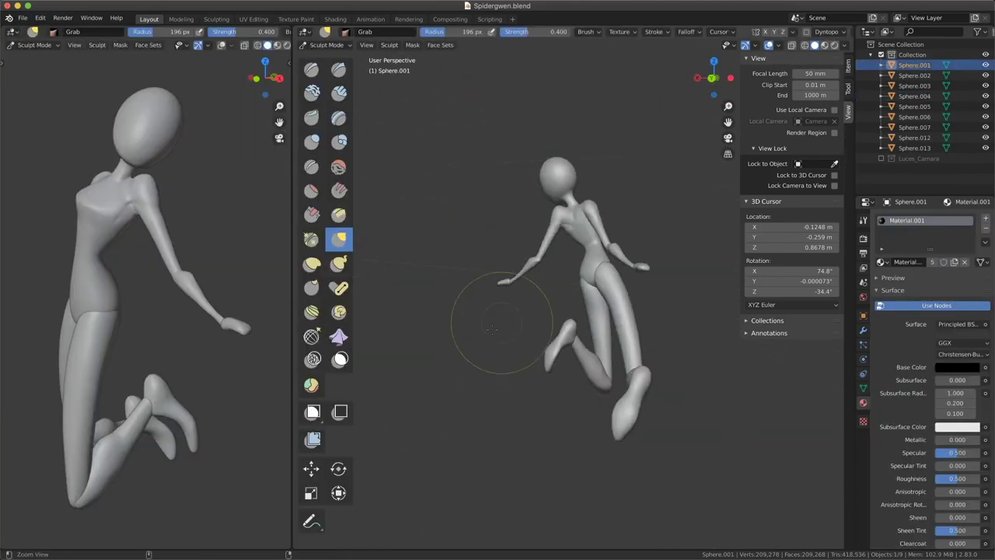
Bend the outstretched arm into its pose with an enlarged Pose brush.
middle_click_drag(479, 384, 451, 327)
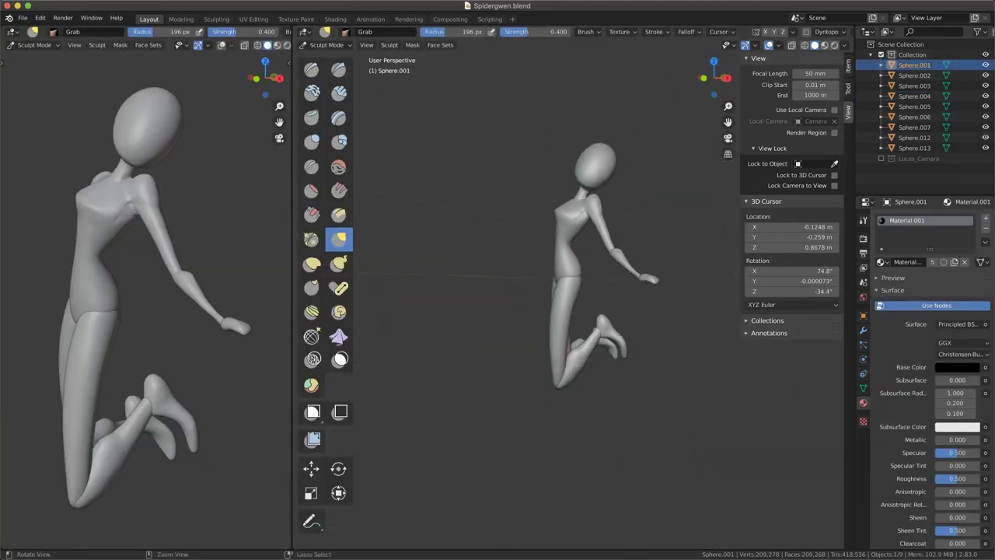
key("p")
middle_click_drag(459, 292, 554, 185)
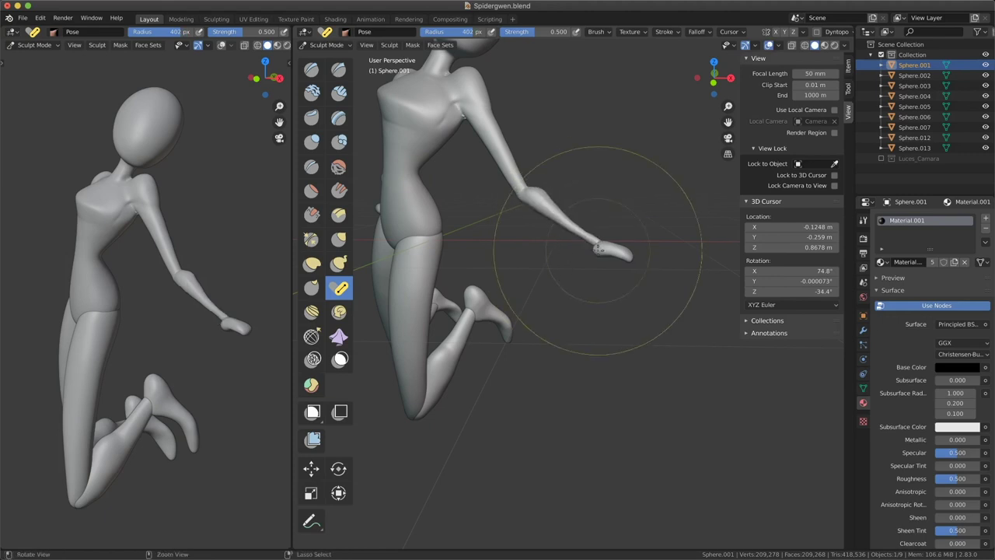
middle_click_drag(592, 171, 392, 311)
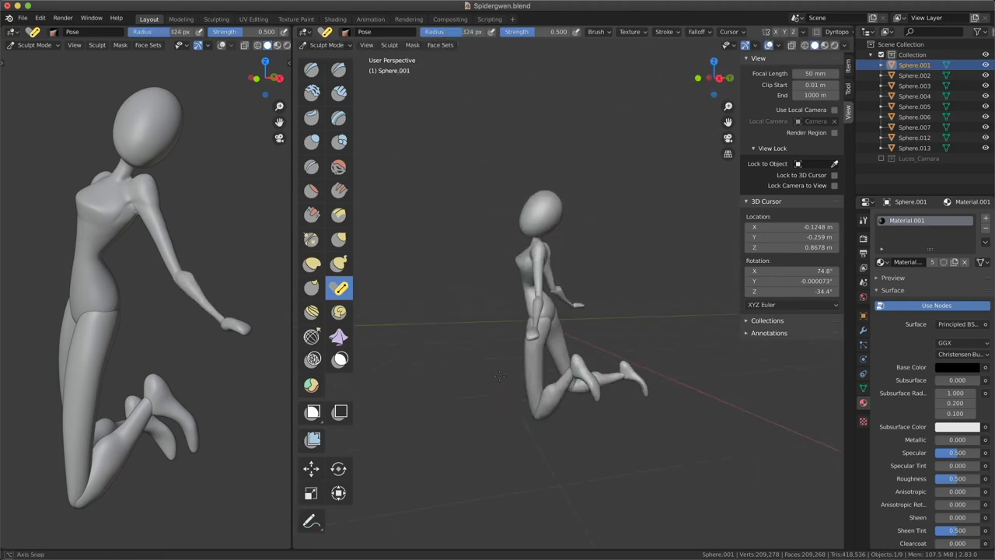
middle_click_drag(565, 372, 544, 365)
scroll(544, 365, "up", 3)
Return to Object Mode and select the kneeling leg piece, zooming in on it.
key("ctrl+Tab")
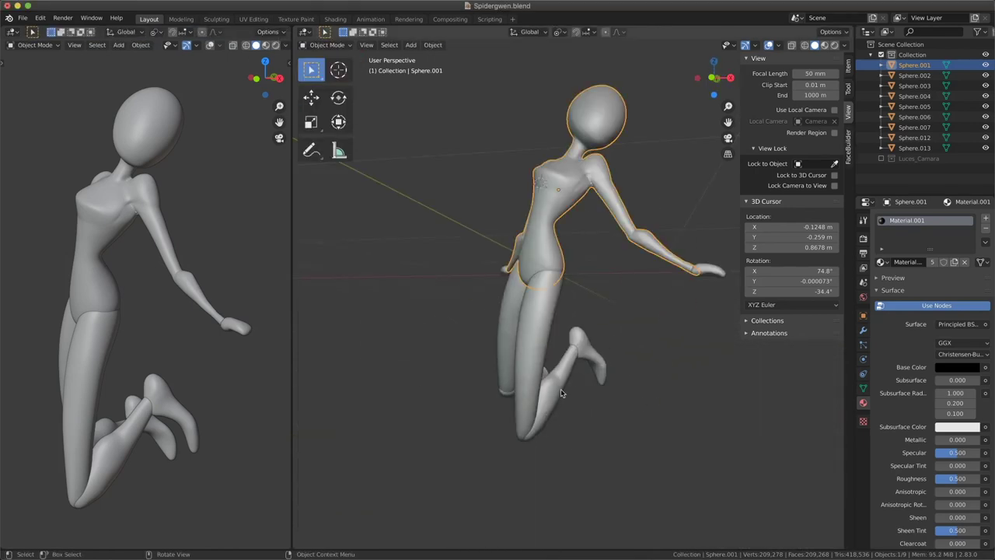
middle_click_drag(567, 469, 571, 366)
left_click(568, 335, "shift")
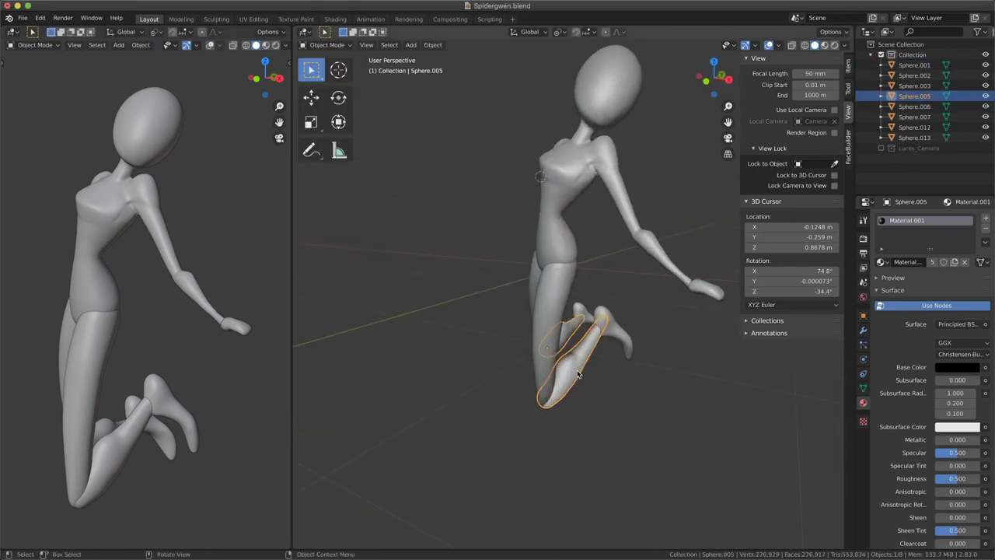
key("Tab")
left_click(622, 346, "shift")
middle_click_drag(599, 403, 567, 462)
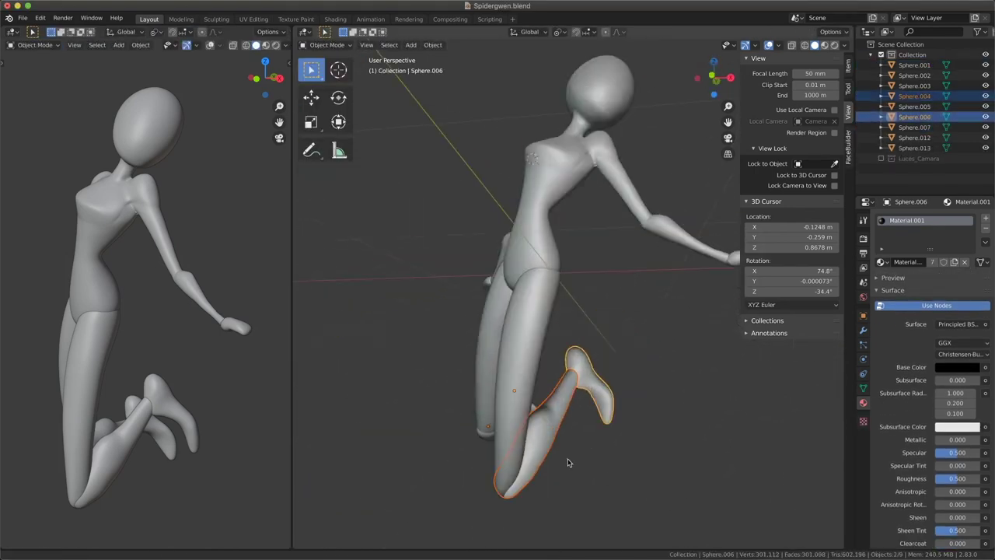
scroll(567, 461, "up", 2)
scroll(546, 417, "up", 3)
Sculpt the leg with a smaller brush using Grab, Pinch, Smooth and Inflate.
key("ctrl+Tab")
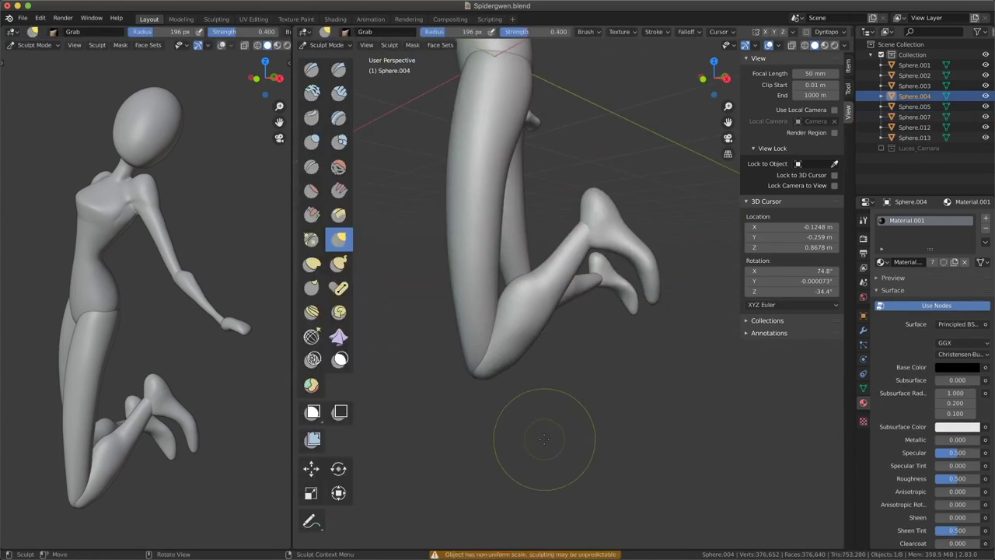
mouse_move(546, 418)
middle_mouse_down()
mouse_move(476, 376)
mouse_move(473, 420)
middle_mouse_up()
scroll(477, 376, "up", 2)
key("f")
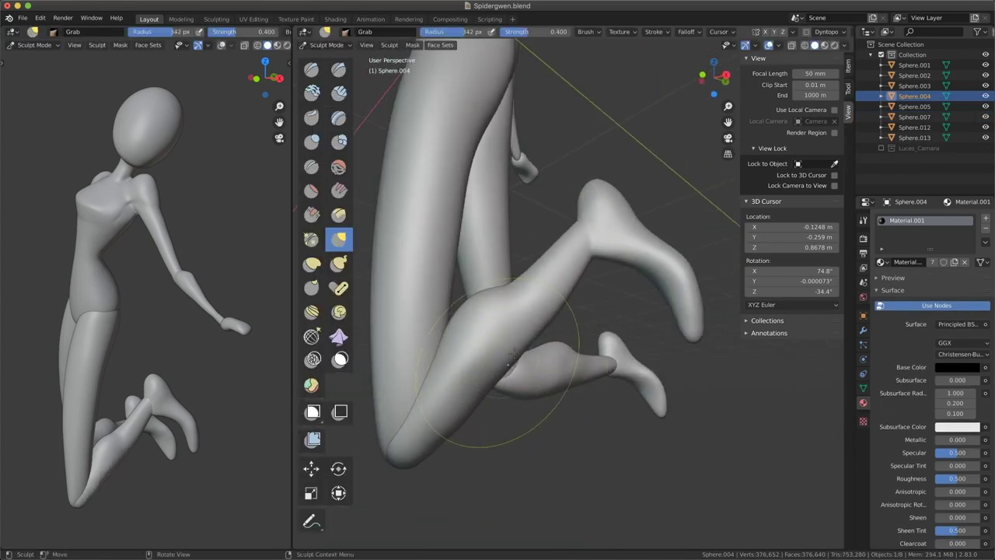
mouse_move(588, 270)
middle_mouse_down()
mouse_move(509, 389)
mouse_move(596, 304)
mouse_move(599, 378)
mouse_move(548, 334)
mouse_move(587, 408)
mouse_move(572, 355)
middle_mouse_up()
key("p")
key("g")
key("s")
key("g")
middle_click_drag(530, 388, 577, 411)
key("f")
mouse_move(540, 347)
middle_mouse_down()
mouse_move(524, 396)
mouse_move(559, 295)
middle_mouse_up()
key("i")
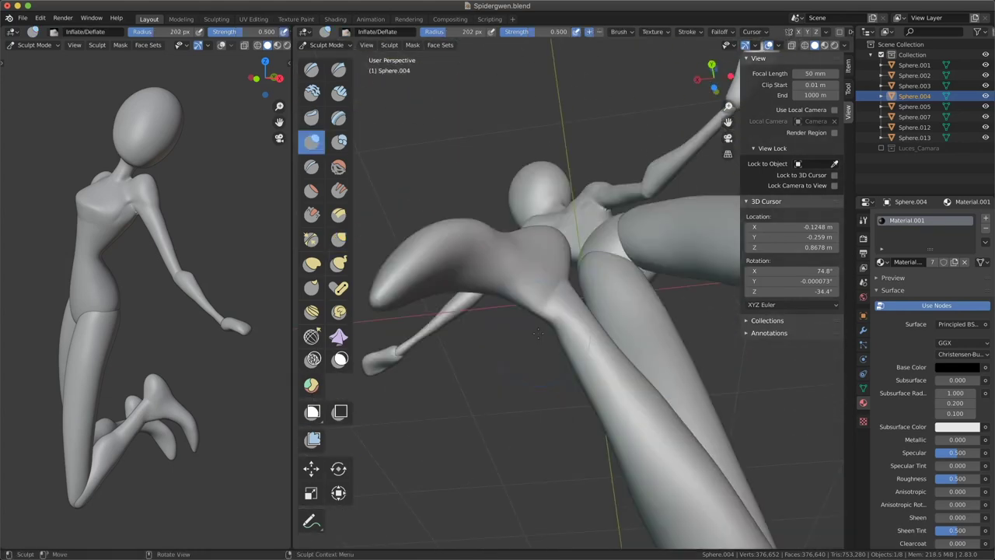
Show face normals on the leg mesh in Edit Mode, then return to Sculpt Mode.
key("Tab")
key("Tab")
key("Tab")
key("Tab")
middle_click_drag(529, 336, 628, 301)
key("Tab")
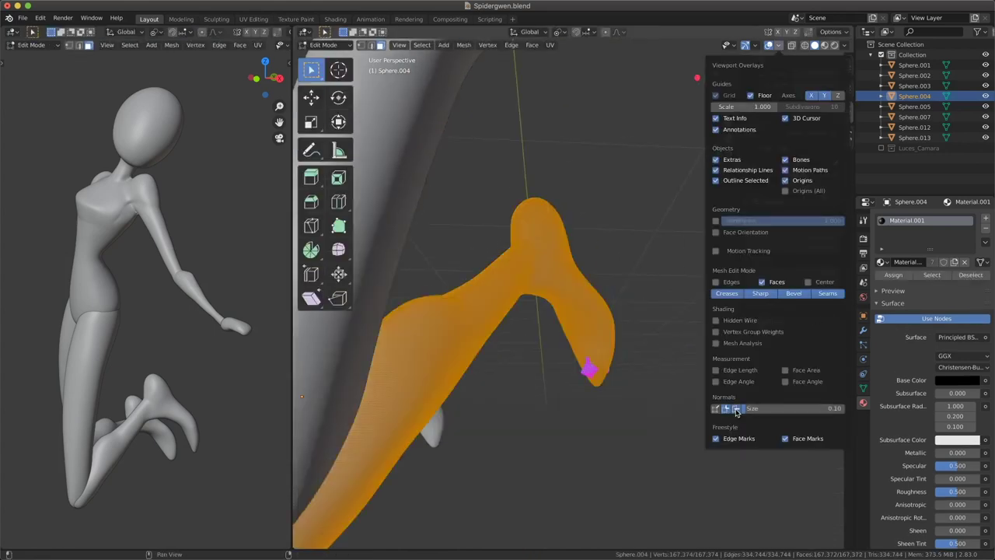
middle_click_drag(588, 366, 584, 455)
left_click(776, 44)
left_click(737, 408)
key("a")
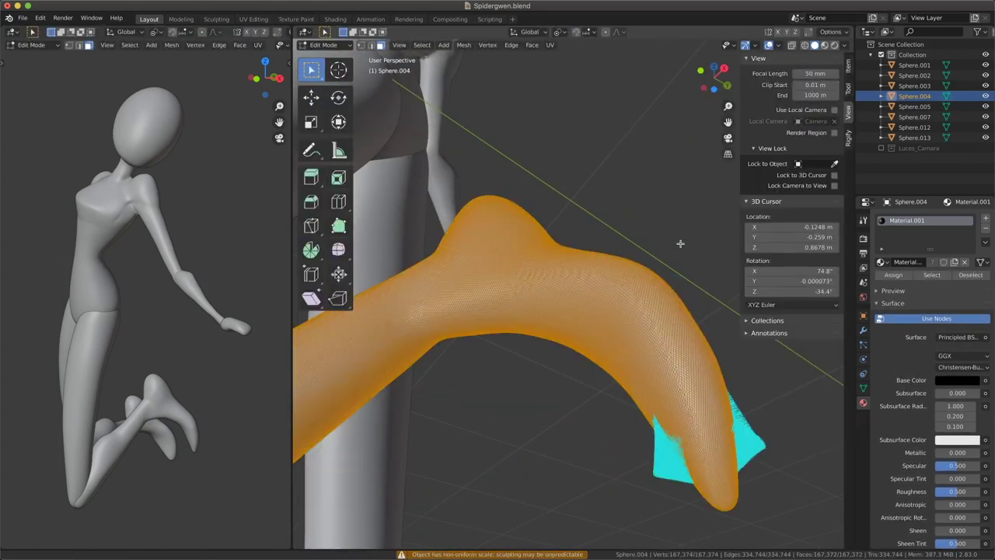
key("Tab")
middle_click_drag(560, 327, 596, 300)
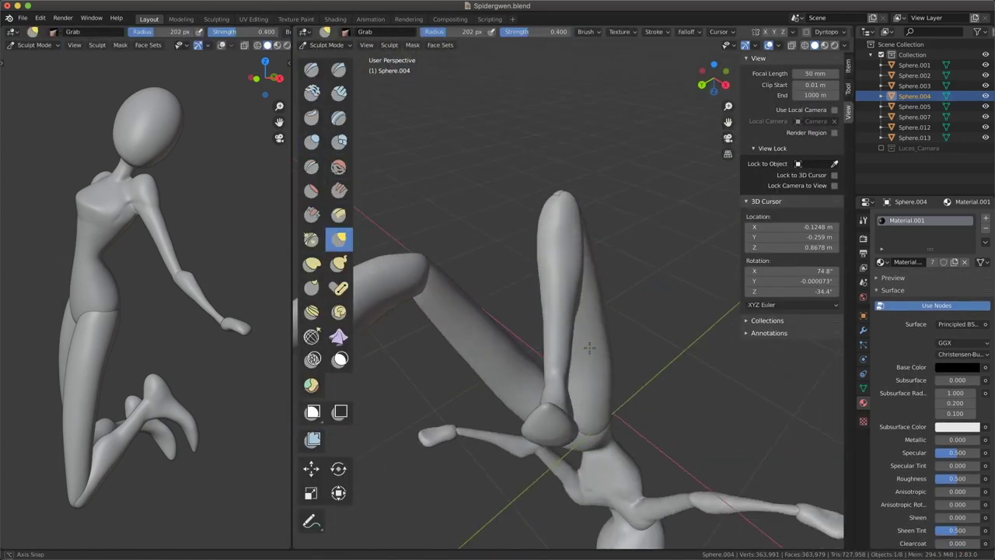
Shrink the brush, isolate the leg in Local View, and inflate its surface.
scroll(589, 347, "up", 3)
scroll(591, 348, "up", 2)
mouse_move(590, 348)
middle_mouse_down()
mouse_move(620, 353)
mouse_move(512, 420)
middle_mouse_up()
key("f")
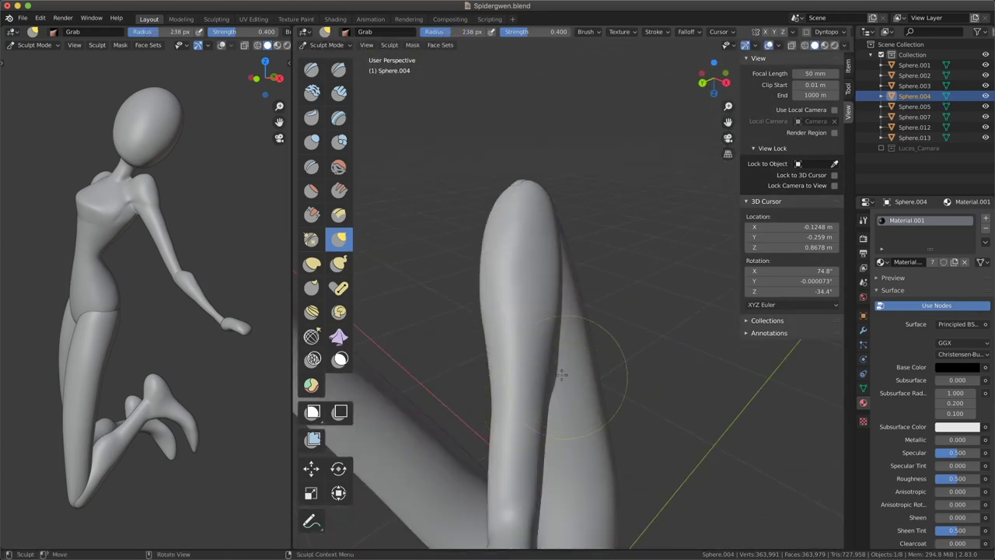
mouse_move(562, 375)
middle_mouse_down()
mouse_move(518, 349)
mouse_move(542, 350)
mouse_move(595, 444)
middle_mouse_up()
key("slash")
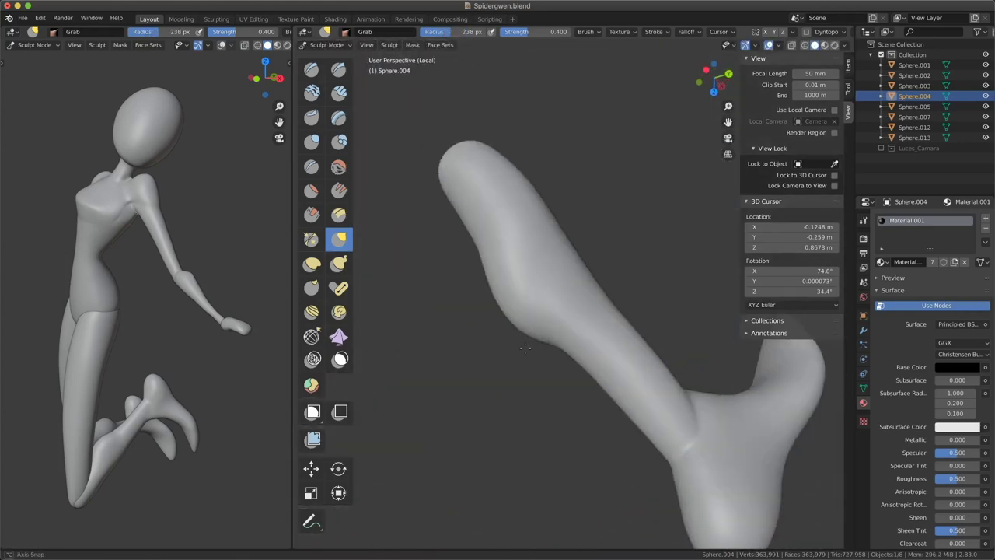
key("i")
mouse_move(525, 348)
middle_mouse_down()
mouse_move(568, 271)
mouse_move(515, 328)
mouse_move(528, 296)
middle_mouse_up()
key("g")
Pull the leg's outline and the foot's heel into shape with a larger Grab brush.
left_click(844, 44)
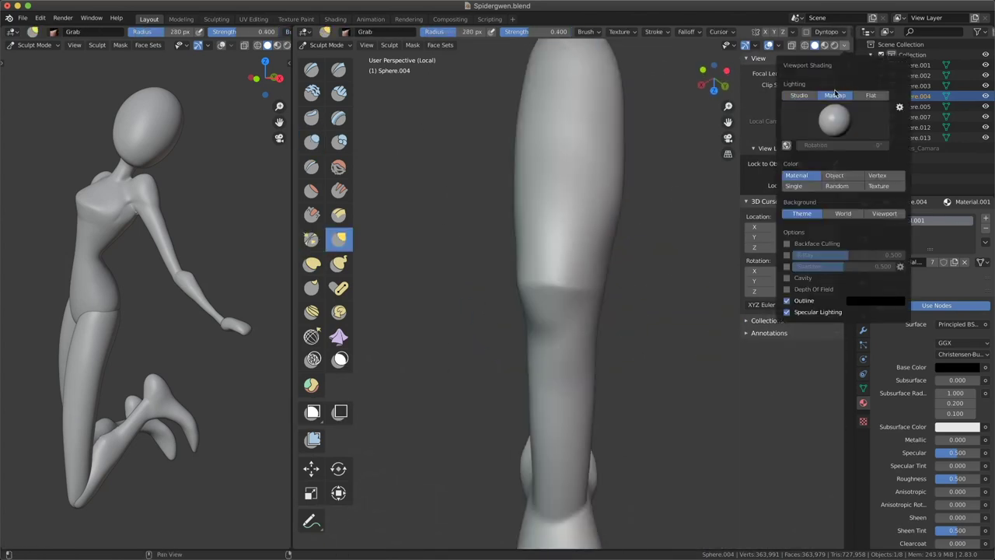
mouse_move(575, 373)
middle_mouse_down()
mouse_move(544, 365)
mouse_move(584, 401)
middle_mouse_up()
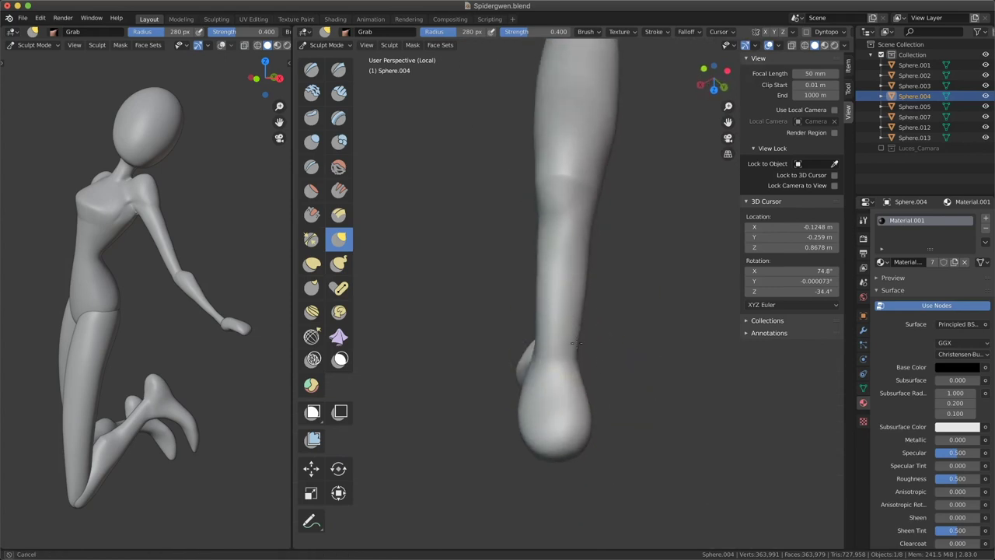
middle_click_drag(537, 315, 614, 274)
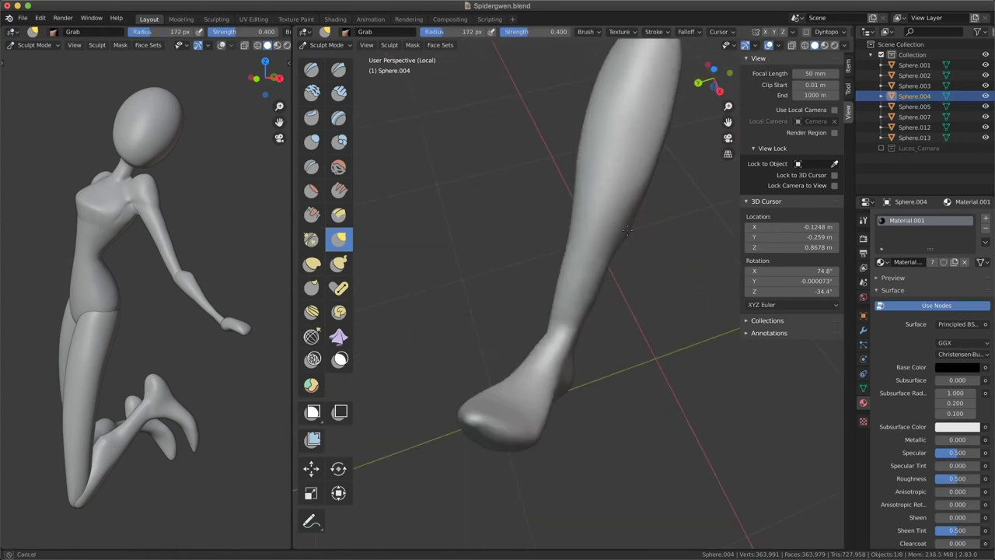
middle_click_drag(627, 230, 591, 296)
middle_click_drag(590, 296, 563, 346, "ctrl")
mouse_move(518, 315)
middle_mouse_down()
mouse_move(524, 349)
mouse_move(595, 369)
mouse_move(622, 365)
mouse_move(579, 352)
mouse_move(598, 423)
middle_mouse_up()
key("i")
key("g")
key("f")
left_click(571, 331)
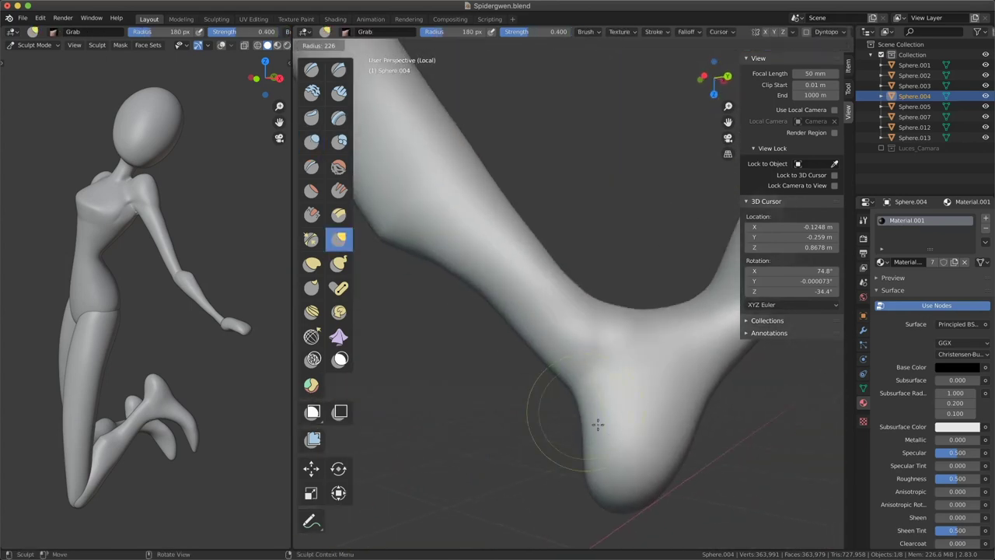
mouse_move(576, 370)
middle_mouse_down()
mouse_move(604, 331)
mouse_move(661, 337)
mouse_move(635, 201)
middle_mouse_up()
Carve a crease along the foot's arch with a smaller, inverted Crease brush.
key("shift+c")
key("f")
middle_click_drag(611, 76, 523, 263)
middle_click_drag(448, 233, 598, 444)
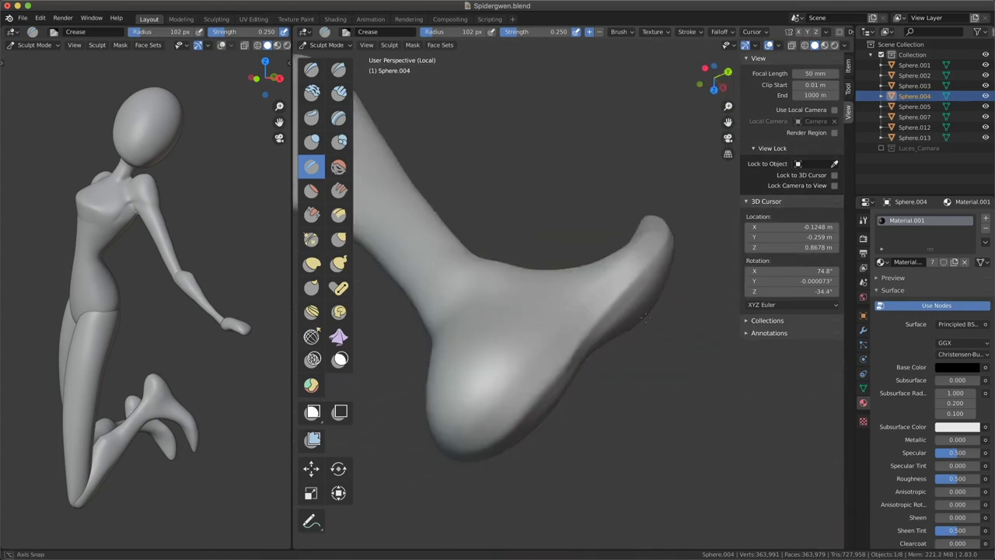
left_click(598, 33)
mouse_move(533, 260)
middle_mouse_down()
mouse_move(614, 319)
mouse_move(667, 439)
middle_mouse_up()
Pinch the foot's edges sharper and pull the toe into a point.
key("p")
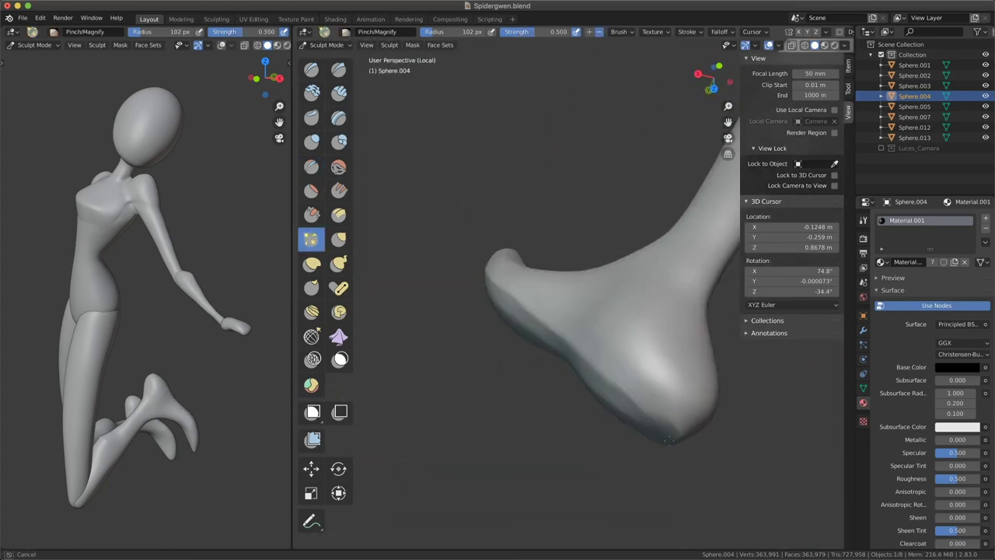
mouse_move(552, 335)
middle_mouse_down()
mouse_move(624, 332)
mouse_move(584, 413)
middle_mouse_up()
key("g")
left_click(578, 447)
mouse_move(577, 446)
middle_mouse_down()
mouse_move(662, 339)
mouse_move(555, 342)
middle_mouse_up()
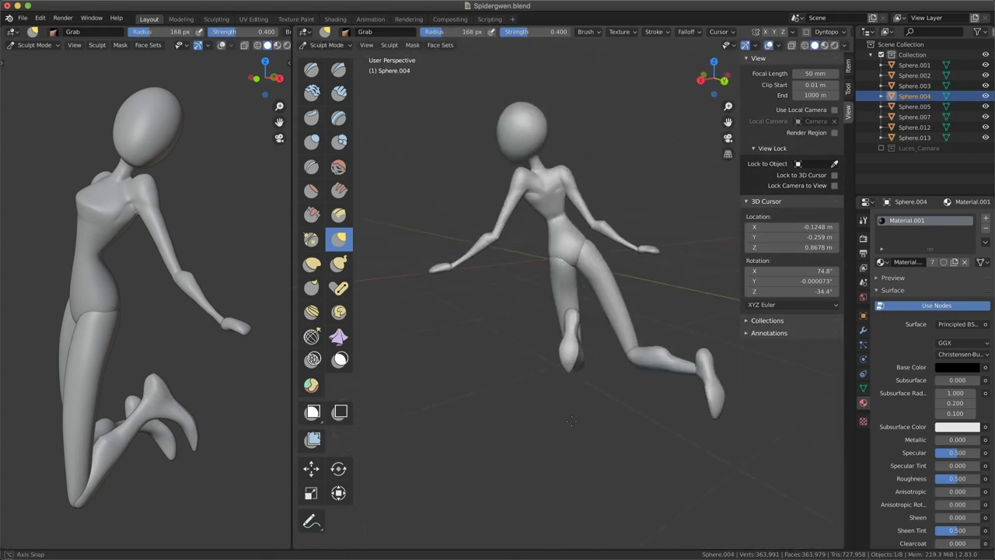
Shape the foot tip with a smaller Flatten and Inflate brush, checking its curve from several angles.
middle_click_drag(571, 420, 555, 352)
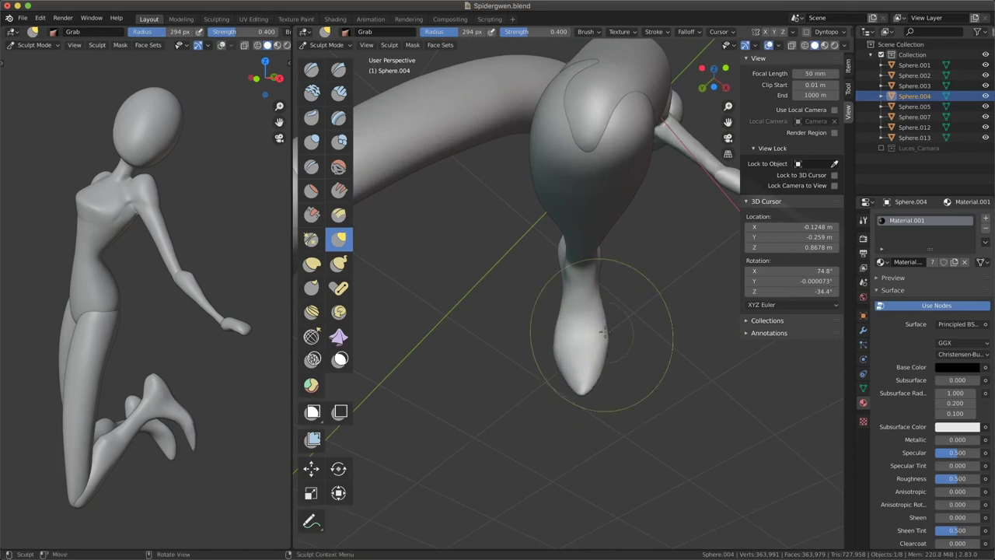
mouse_move(604, 332)
middle_mouse_down()
mouse_move(600, 345)
mouse_move(614, 351)
mouse_move(635, 273)
middle_mouse_up()
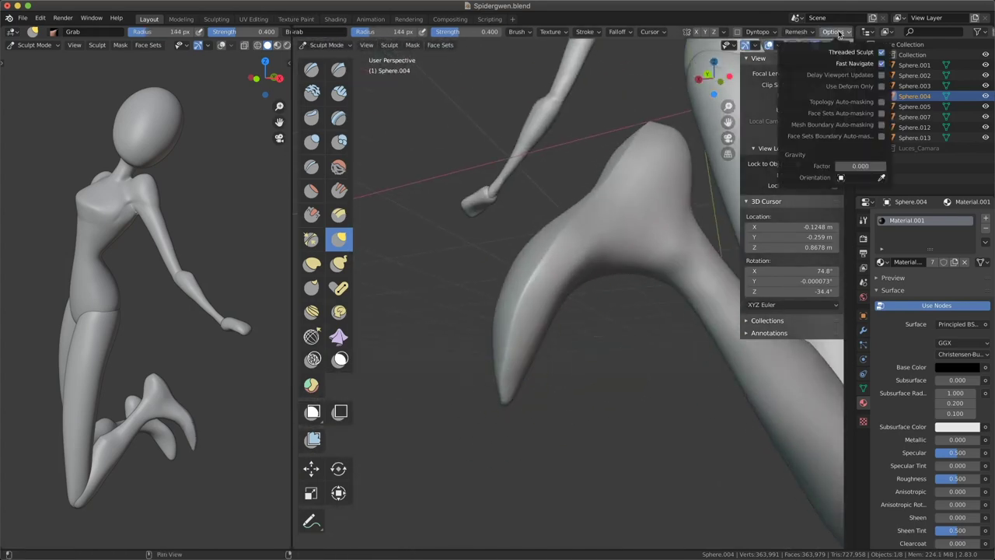
left_click(795, 32)
mouse_move(596, 319)
middle_mouse_down()
mouse_move(574, 264)
mouse_move(415, 387)
mouse_move(549, 239)
mouse_move(568, 356)
middle_mouse_up()
key("shift+t")
key("i")
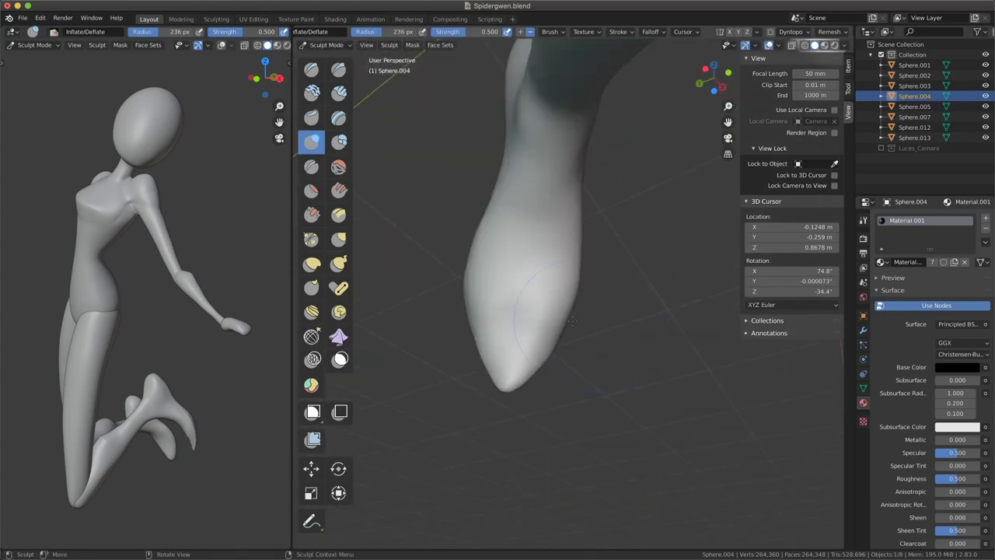
middle_click_drag(520, 187, 523, 275)
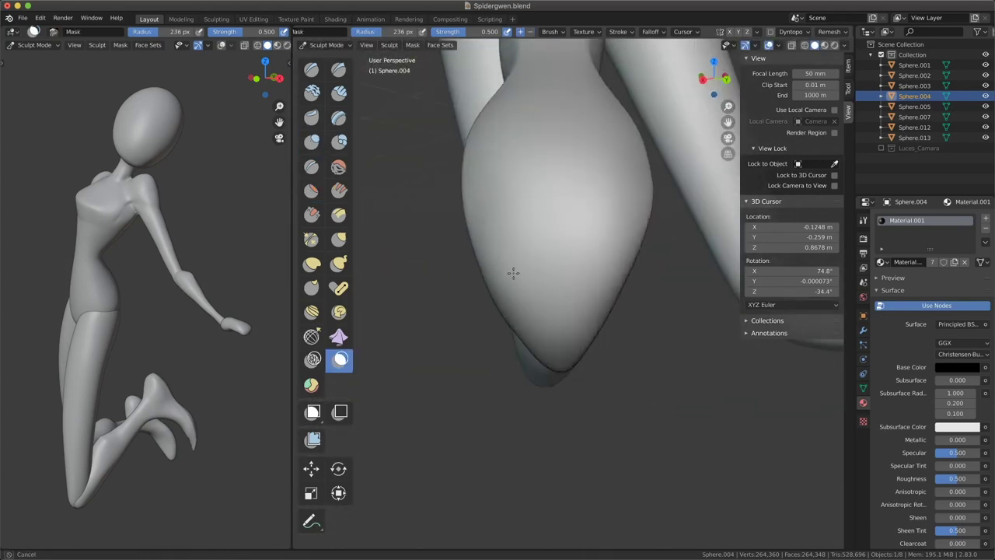
middle_click_drag(552, 161, 562, 315)
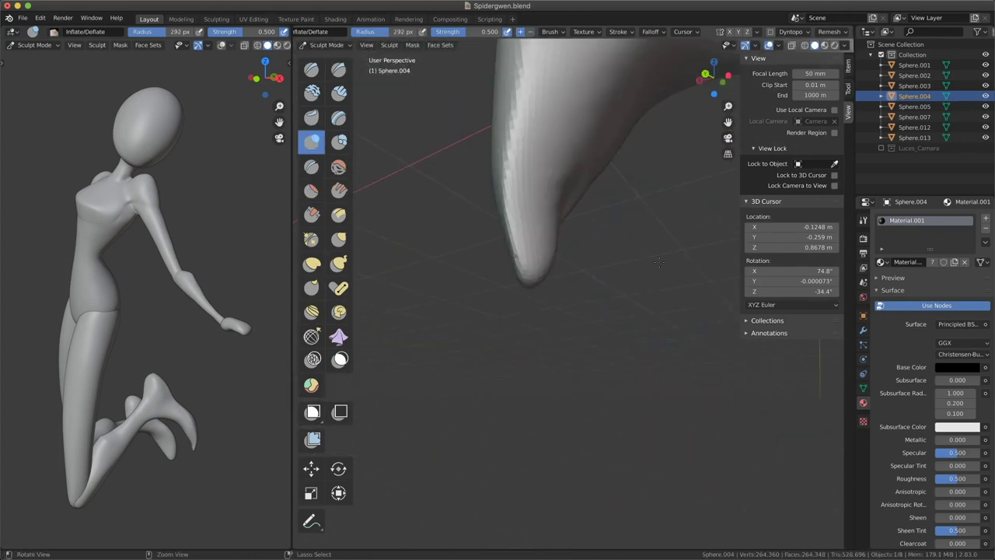
mouse_move(567, 251)
middle_mouse_down()
mouse_move(579, 267)
mouse_move(555, 311)
mouse_move(563, 384)
middle_mouse_up()
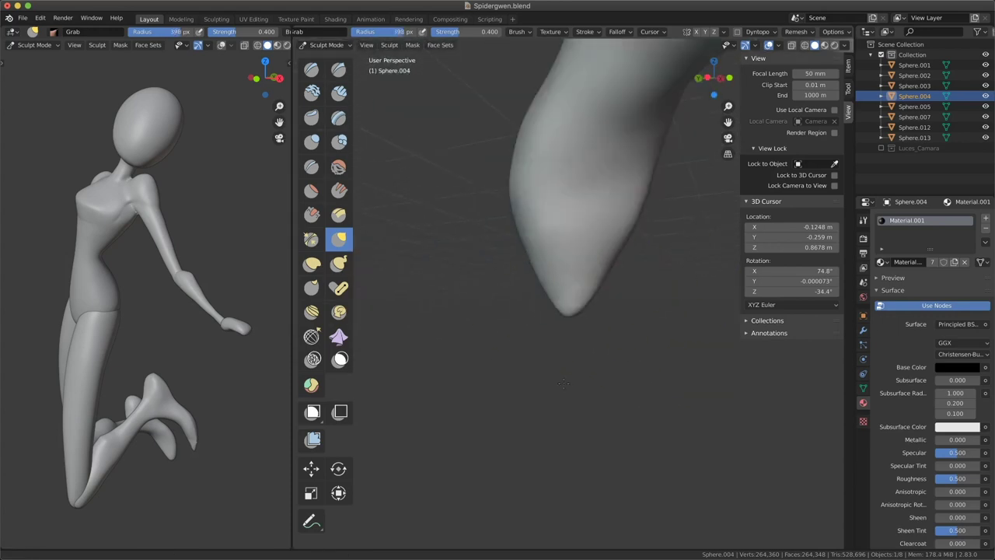
mouse_move(539, 284)
middle_mouse_down()
mouse_move(535, 311)
mouse_move(551, 311)
mouse_move(572, 336)
middle_mouse_up()
Select the other leg piece Sphere.006, turn on X-ray, and snap the 3D cursor to it.
key("ctrl+Tab")
left_click(473, 361)
key("Tab")
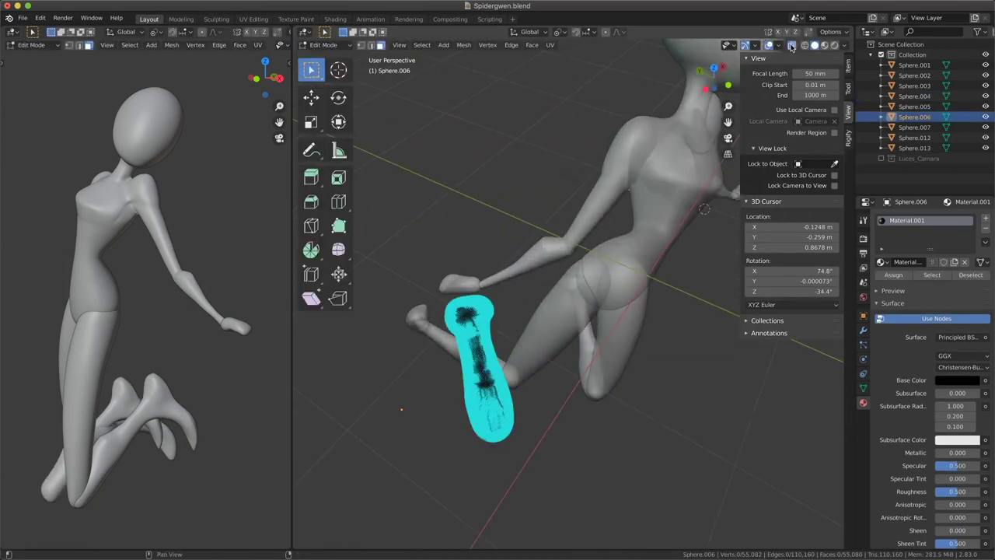
left_click(778, 44)
key("n")
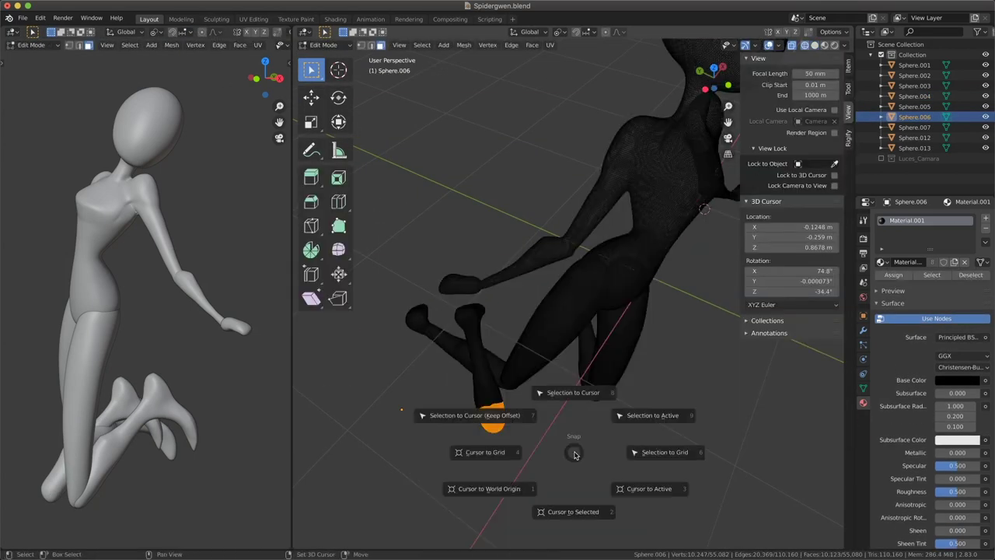
left_click(474, 415)
key("Tab")
right_click(598, 402)
Rotate the lower leg in side, top and front views so it extends straight back.
key("KP_3")
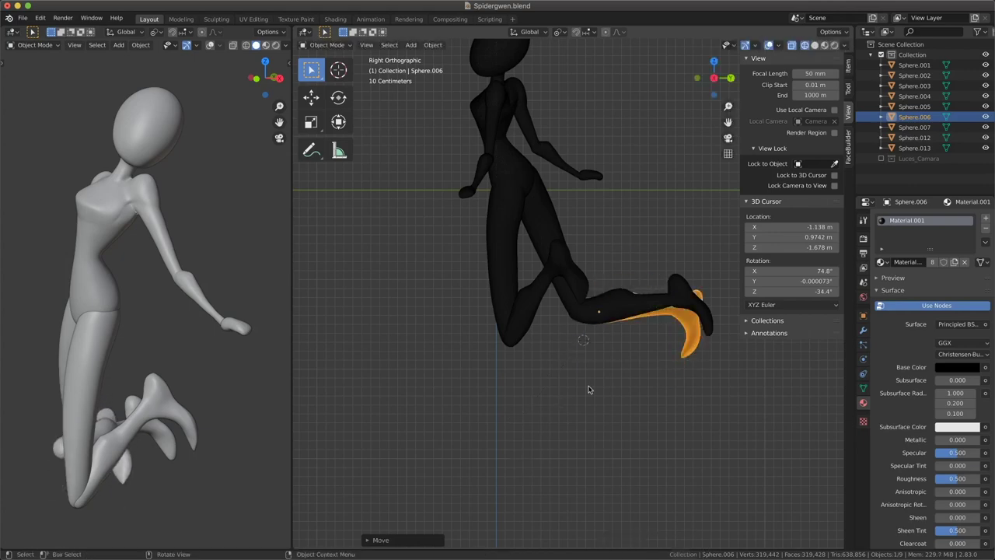
key("KP_7")
key("r")
left_click(560, 240)
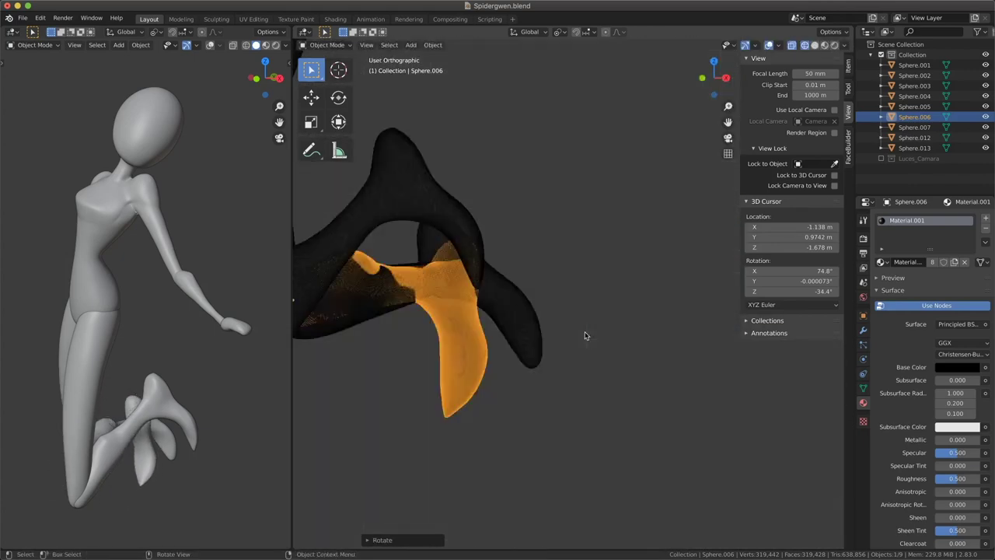
mouse_move(584, 331)
middle_mouse_down()
mouse_move(703, 362)
mouse_move(606, 360)
middle_mouse_up()
key("KP_3")
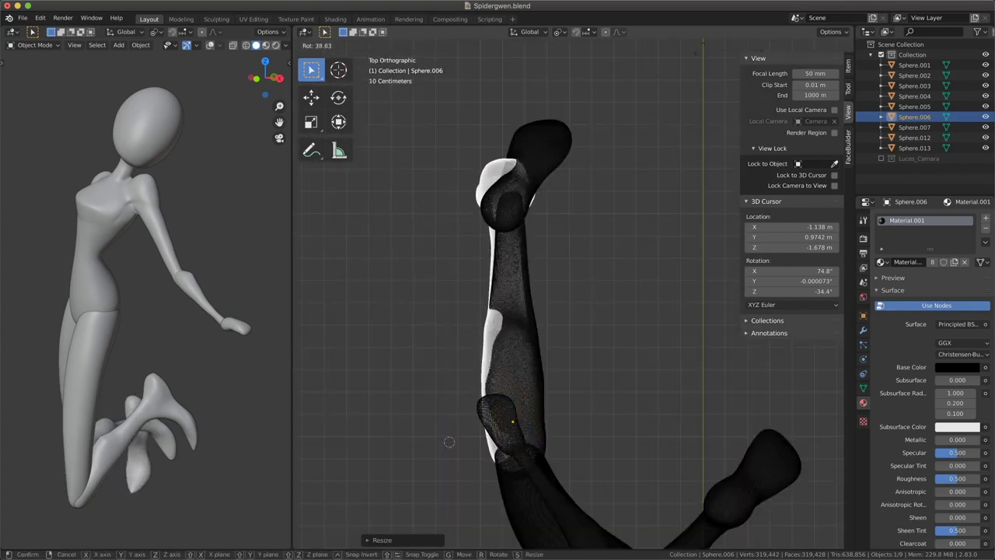
key("KP_1")
key("r")
key("r")
left_click(590, 430)
key("KP_3")
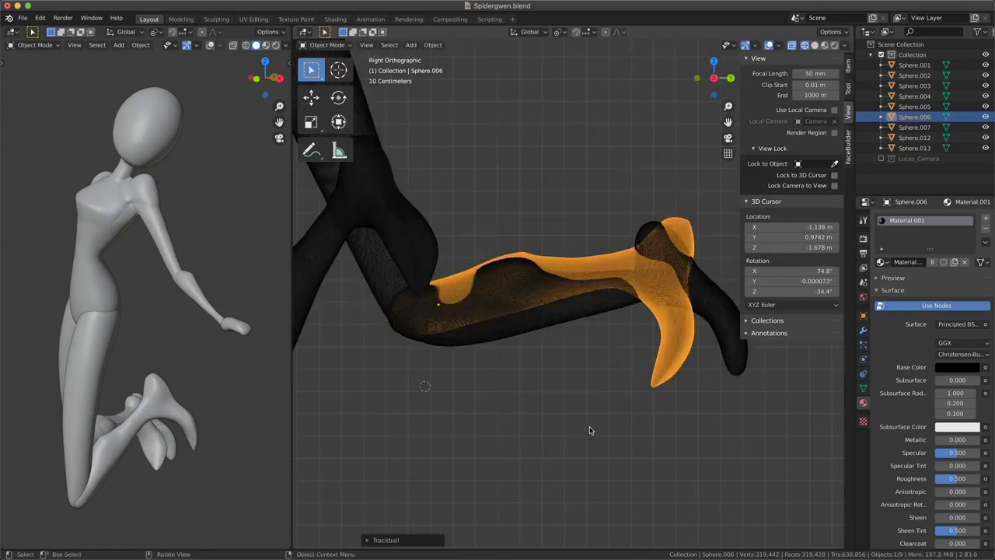
Return to solid shading and circle-select the front leg piece.
key("ctrl+Tab")
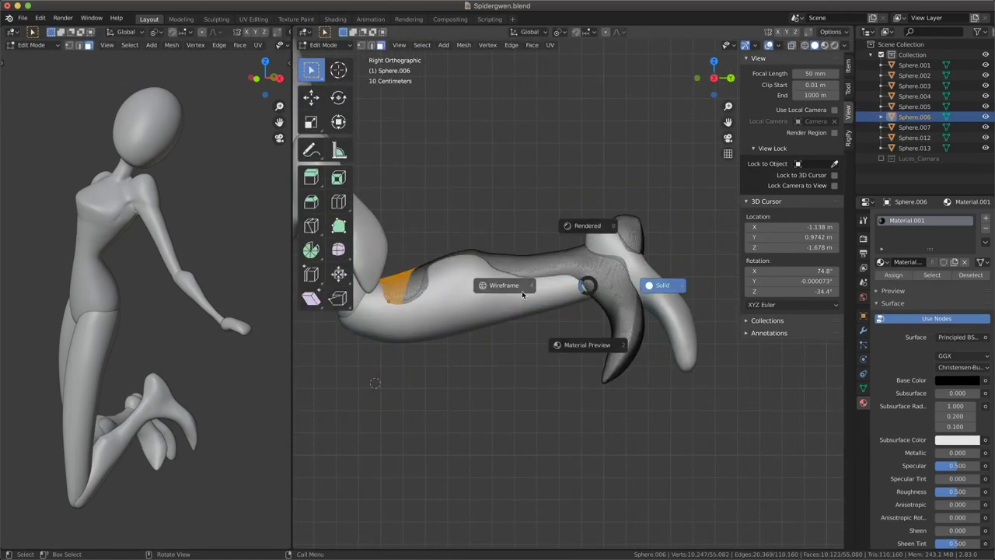
left_click(666, 285)
key("c")
left_click(679, 294)
right_click(670, 418)
Bend the second foot with the Pose brush, isolated in local view.
key("ctrl+Tab")
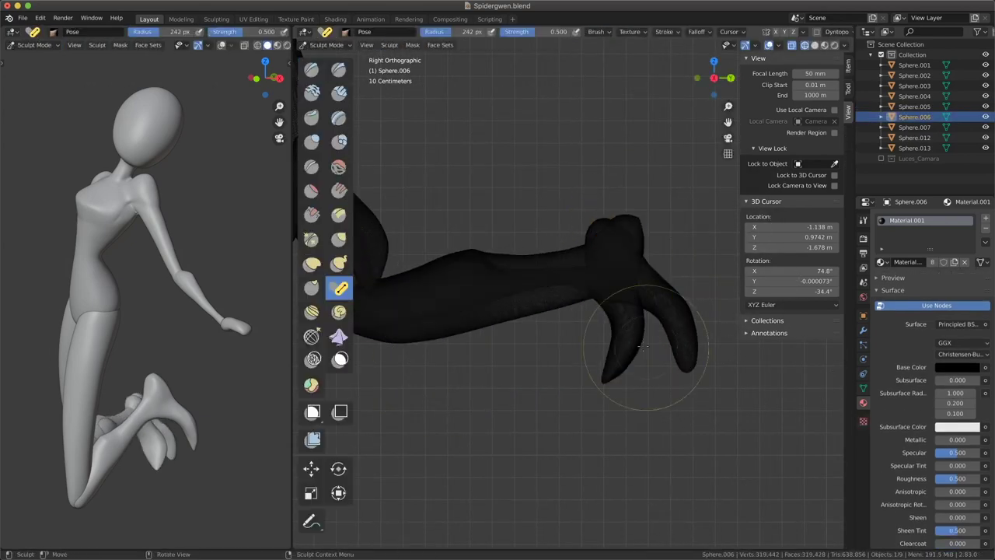
left_click(610, 346)
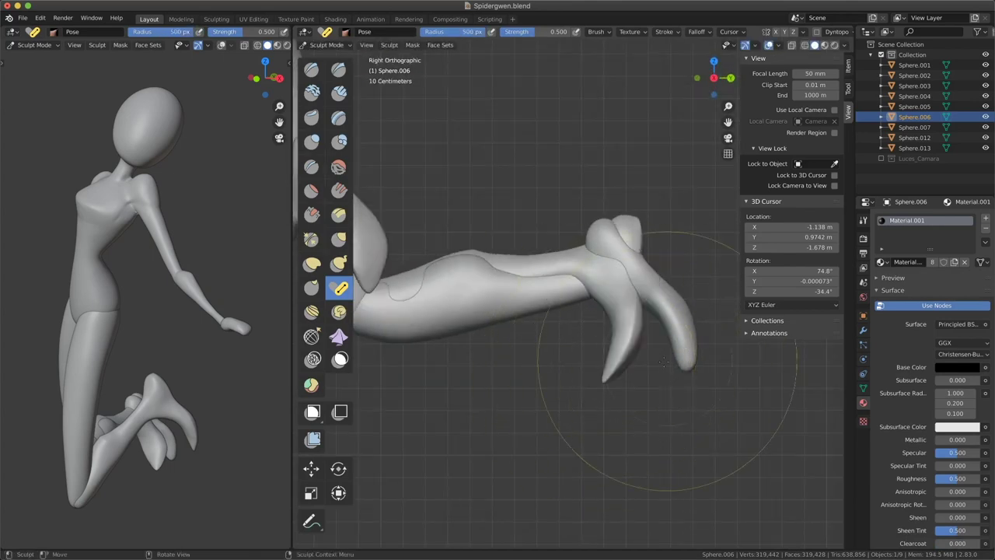
key("KP_Divide")
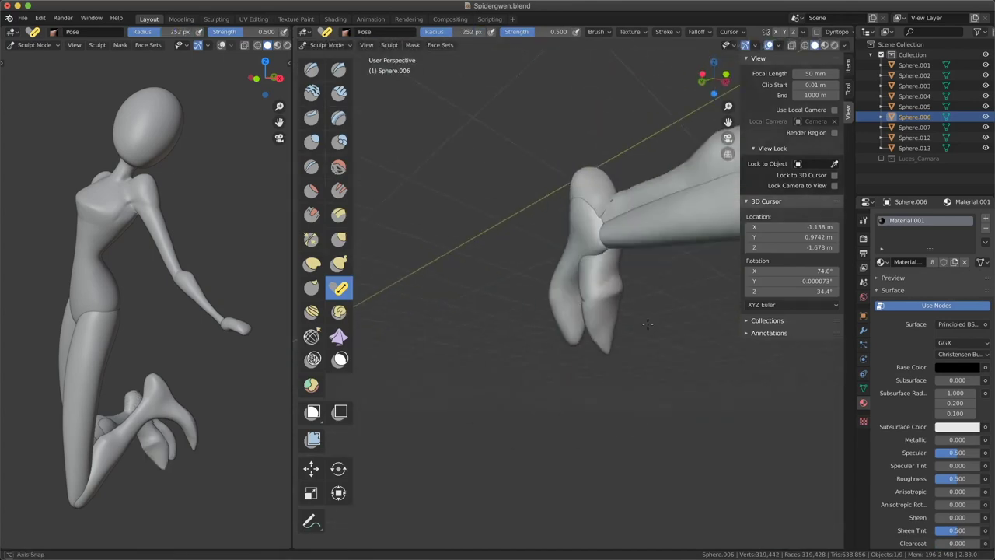
middle_click_drag(619, 241, 554, 315)
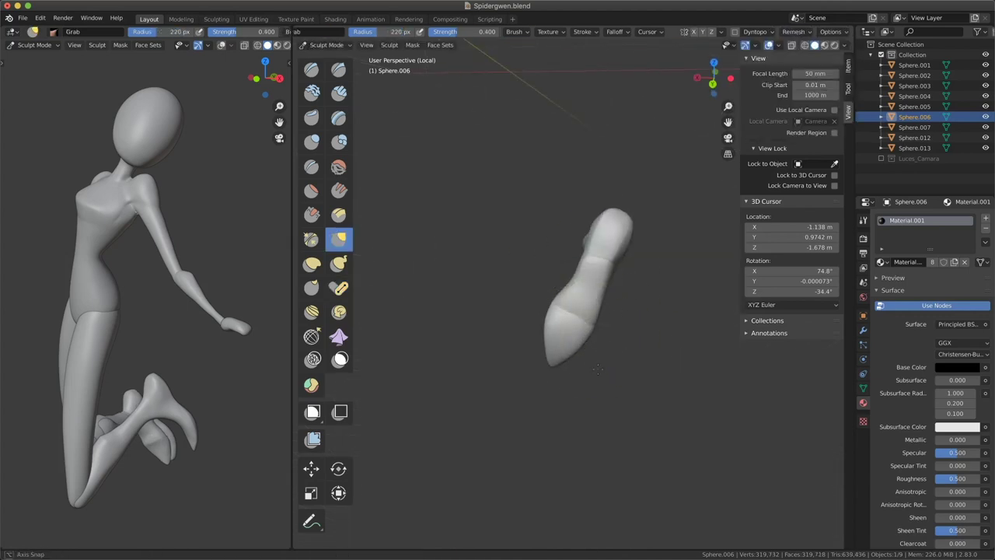
middle_click_drag(535, 311, 482, 326)
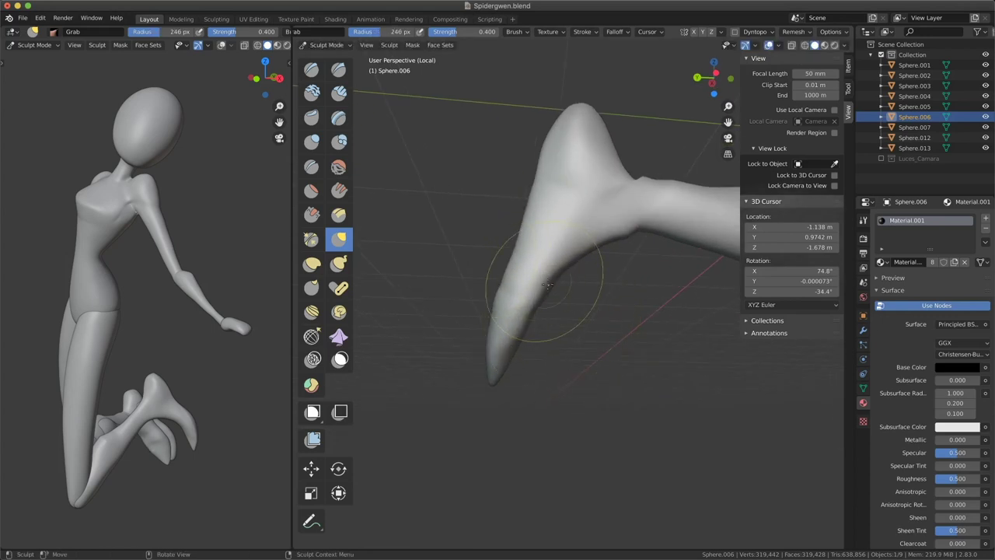
mouse_move(627, 267)
middle_mouse_down()
mouse_move(576, 257)
mouse_move(472, 327)
mouse_move(538, 366)
middle_mouse_up()
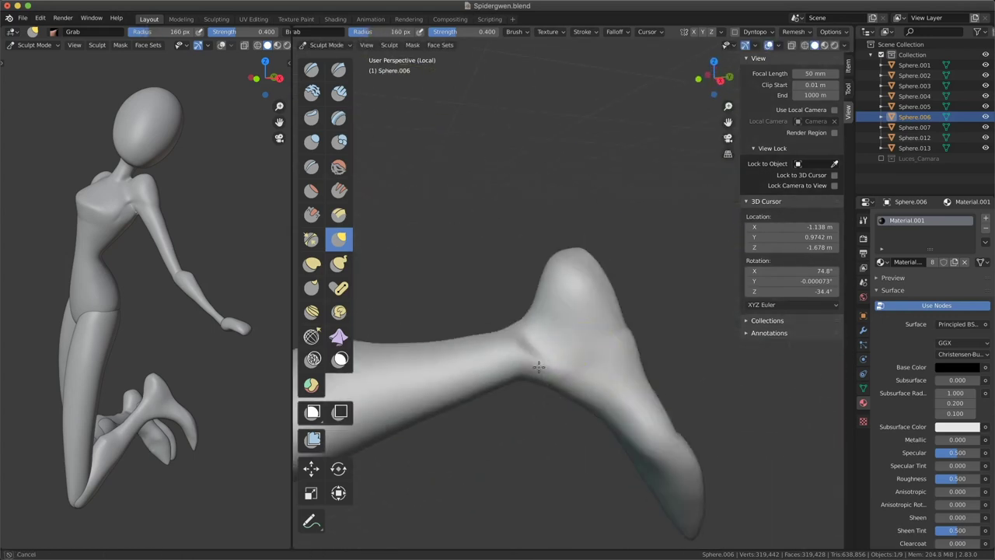
mouse_move(634, 420)
middle_mouse_down()
mouse_move(613, 396)
mouse_move(568, 417)
mouse_move(520, 384)
mouse_move(638, 245)
mouse_move(592, 326)
middle_mouse_up()
Pull the foot into shape with the Grab brush at a 156 px radius.
key("g")
key("f")
left_click(484, 233)
middle_click_drag(484, 233, 594, 282)
mouse_move(565, 345)
middle_mouse_down()
mouse_move(633, 355)
mouse_move(506, 311)
mouse_move(527, 250)
mouse_move(628, 360)
mouse_move(627, 273)
mouse_move(615, 351)
middle_mouse_up()
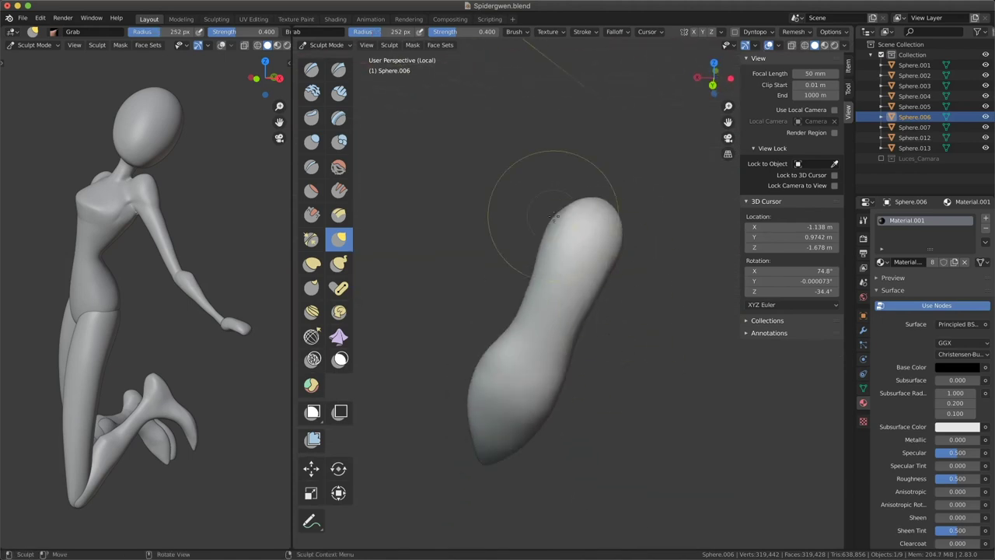
middle_click_drag(498, 306, 570, 405)
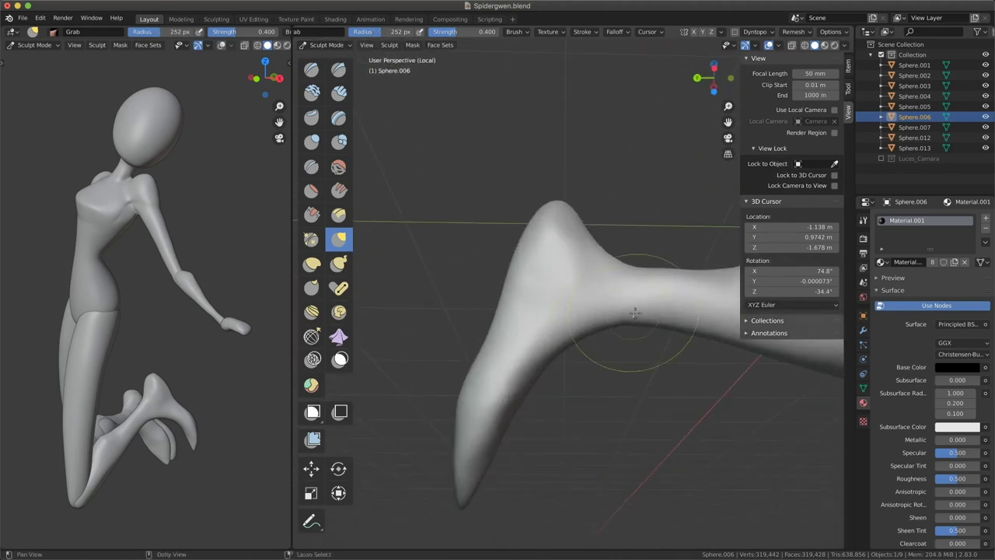
mouse_move(572, 303)
middle_mouse_down()
mouse_move(604, 340)
mouse_move(583, 329)
mouse_move(579, 373)
middle_mouse_up()
mouse_move(582, 325)
middle_mouse_down()
mouse_move(617, 386)
mouse_move(587, 311)
mouse_move(592, 265)
mouse_move(558, 391)
mouse_move(606, 380)
middle_mouse_up()
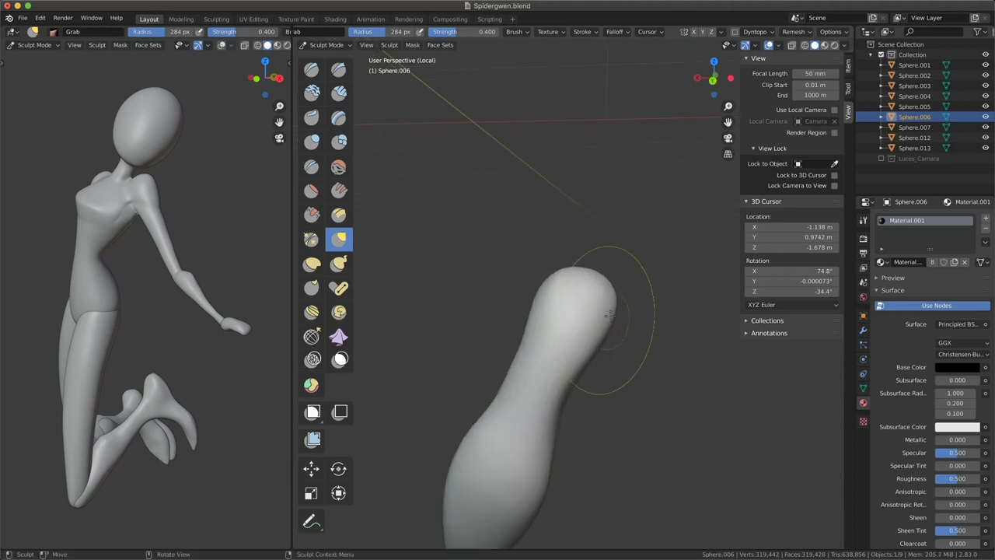
mouse_move(610, 315)
middle_mouse_down()
mouse_move(579, 374)
mouse_move(589, 342)
middle_mouse_up()
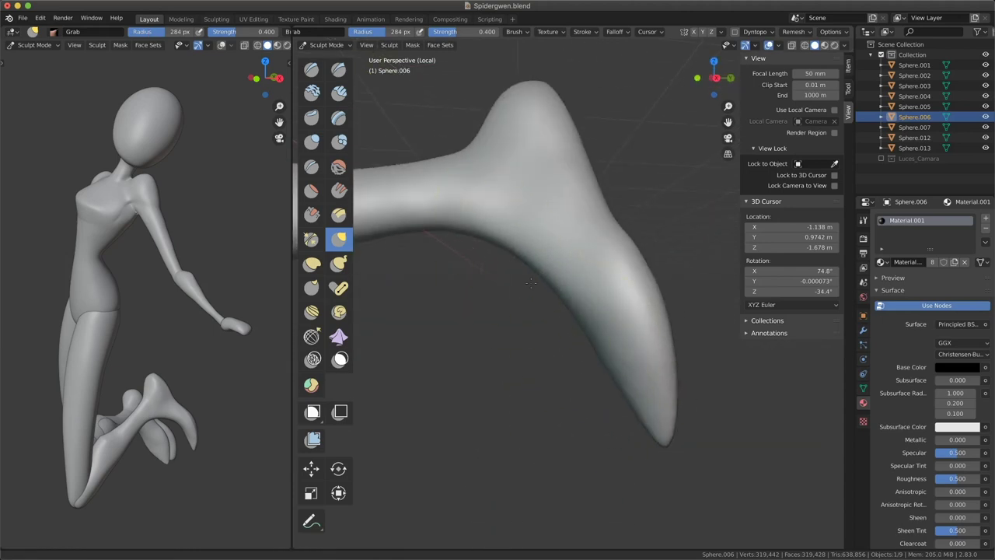
mouse_move(531, 282)
middle_mouse_down()
mouse_move(515, 366)
mouse_move(580, 172)
mouse_move(580, 303)
mouse_move(533, 316)
middle_mouse_up()
Pinch and grab the foot tip into a slender, curved, tapered point.
scroll(516, 366, "down", 5)
scroll(515, 367, "up", 6)
scroll(580, 303, "down", 4)
scroll(580, 303, "up", 4)
scroll(492, 266, "up", 3)
key("p")
mouse_move(493, 267)
middle_mouse_down()
mouse_move(540, 226)
mouse_move(559, 433)
mouse_move(571, 195)
mouse_move(642, 133)
mouse_move(606, 202)
mouse_move(593, 195)
mouse_move(573, 417)
mouse_move(547, 330)
middle_mouse_up()
key("g")
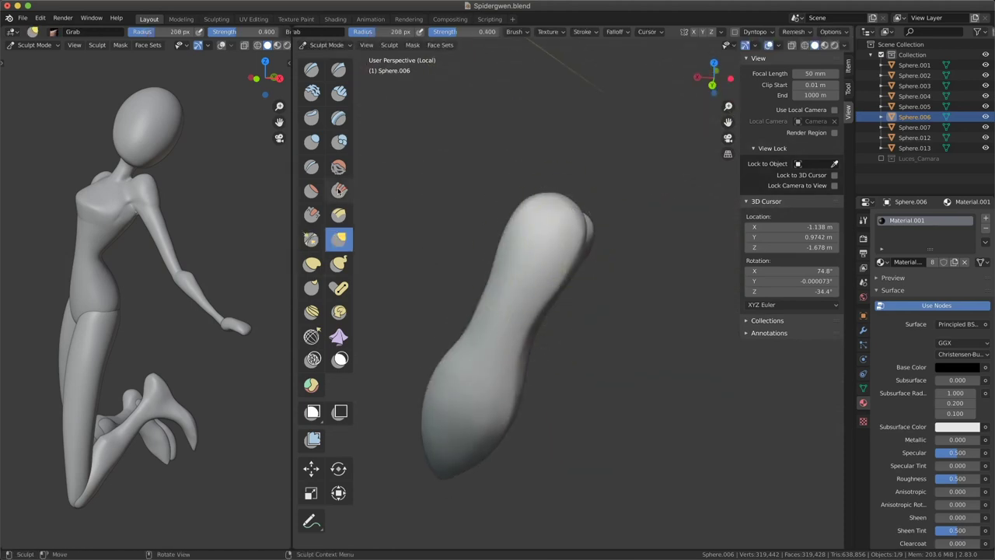
key("g")
mouse_move(517, 298)
middle_mouse_down()
mouse_move(518, 289)
mouse_move(611, 345)
mouse_move(588, 355)
mouse_move(652, 358)
middle_mouse_up()
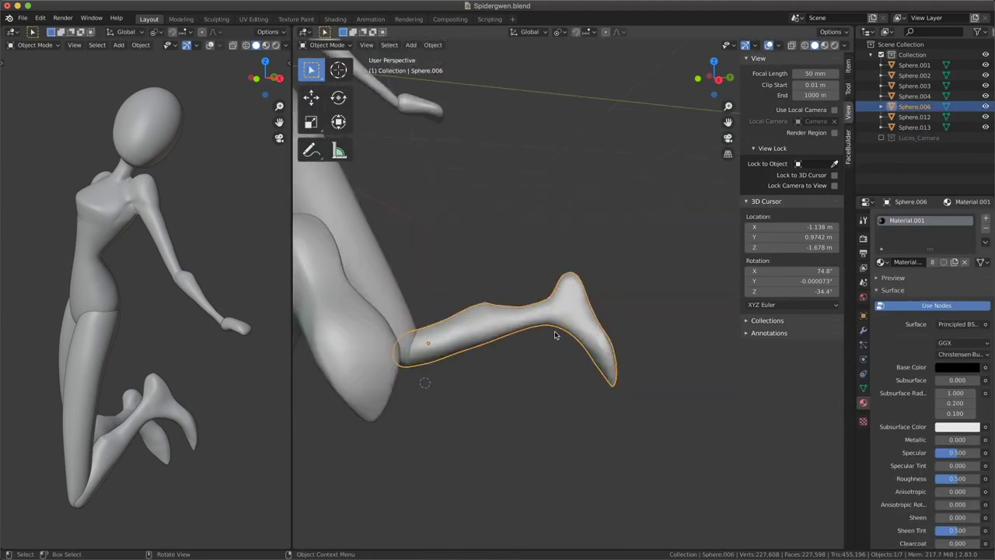
Rotate the bent leg into place from the side view, then check the full figure.
key("KP_3")
key("g")
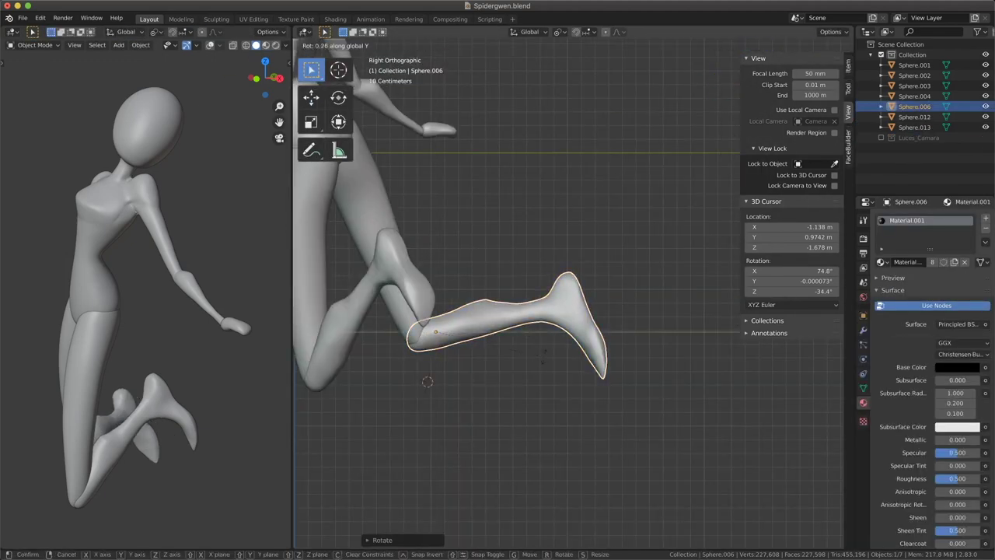
key("Return")
mouse_move(622, 362)
middle_mouse_down()
mouse_move(575, 326)
mouse_move(504, 399)
mouse_move(571, 377)
mouse_move(571, 386)
mouse_move(590, 366)
mouse_move(581, 434)
middle_mouse_up()
key("ctrl+Tab")
scroll(544, 410, "up", 2)
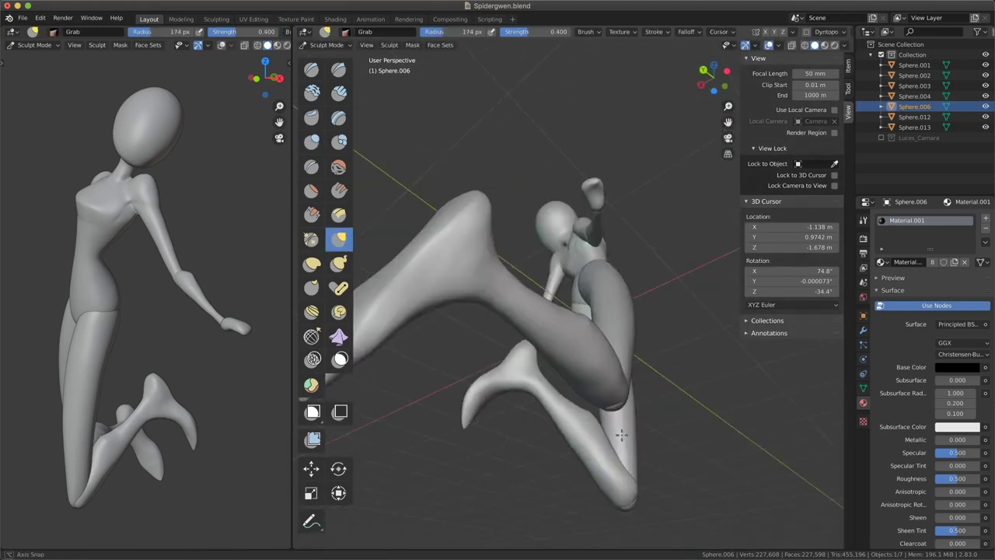
middle_click_drag(601, 386, 538, 391)
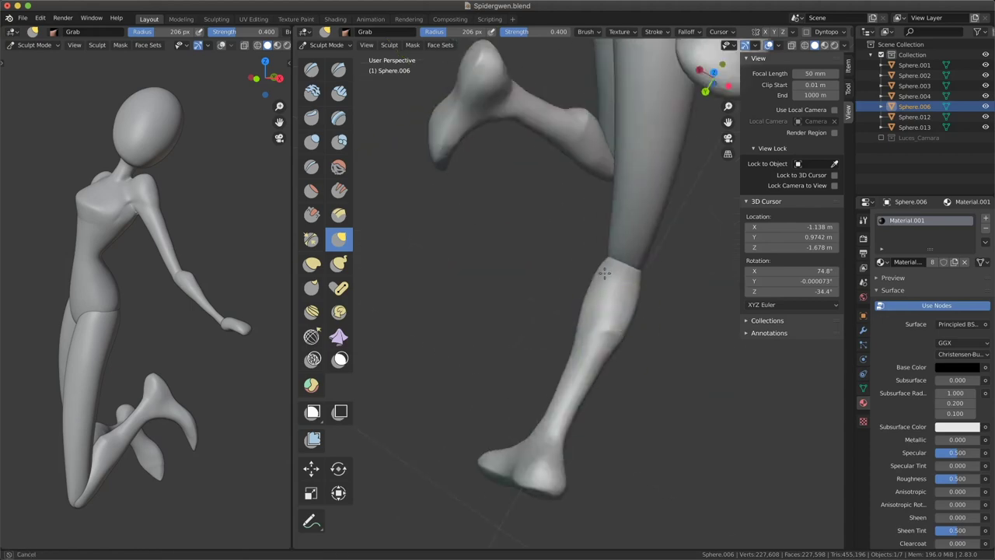
Delete the two leftover leg pieces in Object Mode and select the bent leg.
key("ctrl+Tab")
left_click(557, 435, "shift")
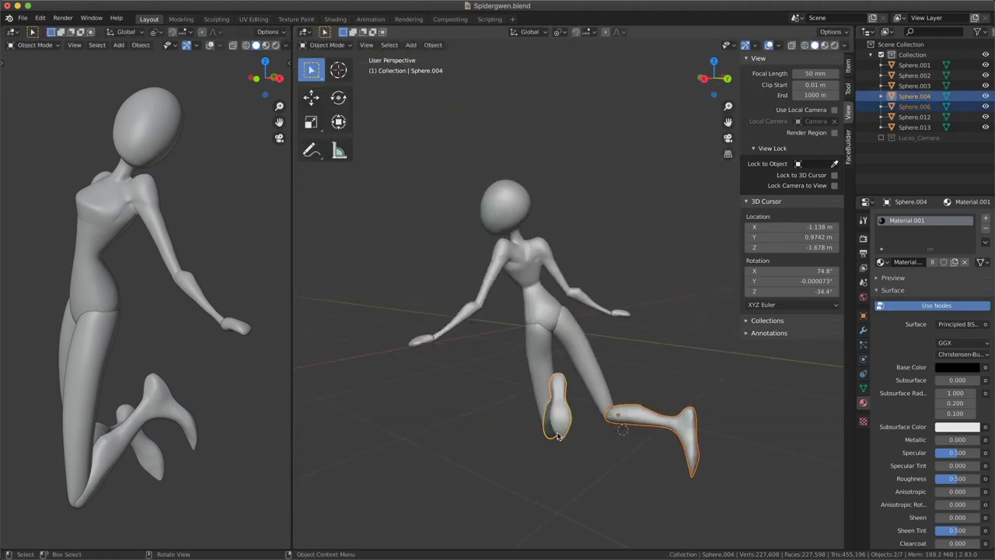
key("Delete")
middle_click_drag(644, 389, 505, 345)
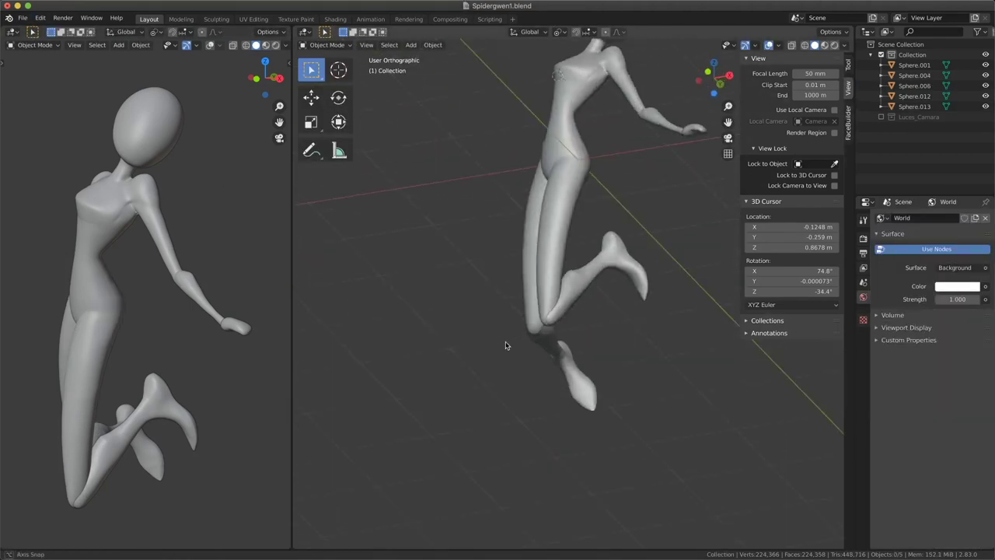
left_click(552, 383)
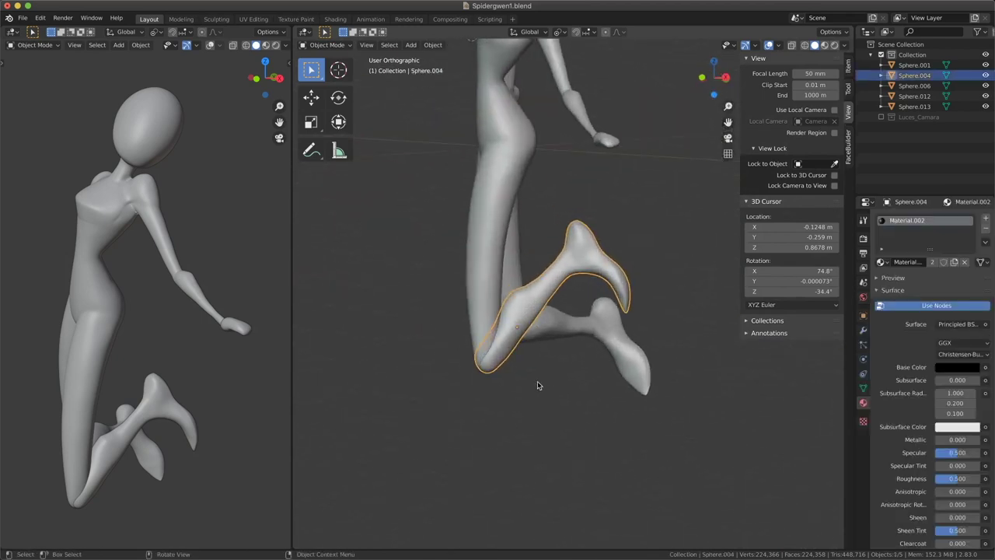
middle_click_drag(553, 401, 522, 382)
scroll(604, 406, "down", 3)
Select the body and right hand, zooming in close on the hand.
left_click(591, 256)
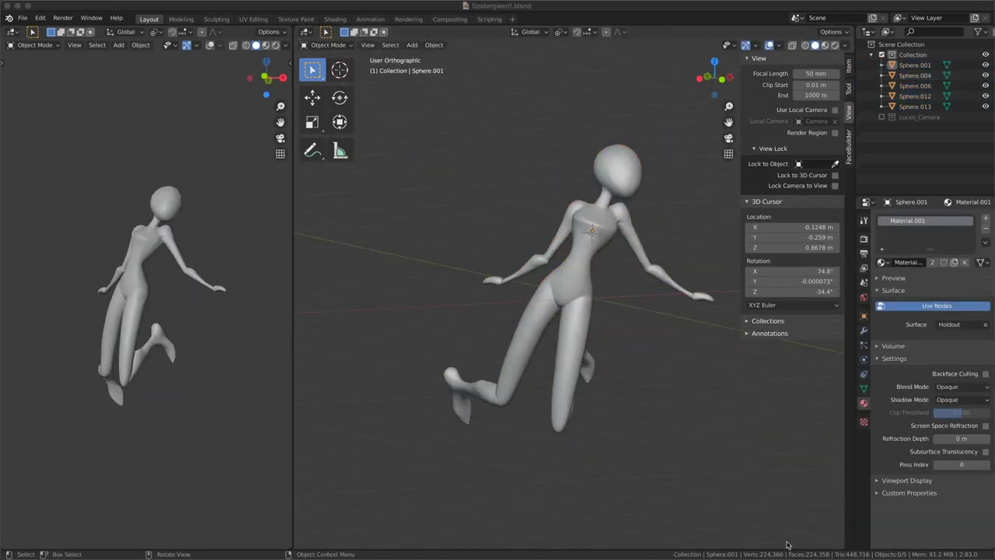
left_click(701, 296)
middle_click_drag(701, 297, 637, 365)
scroll(612, 387, "up", 5)
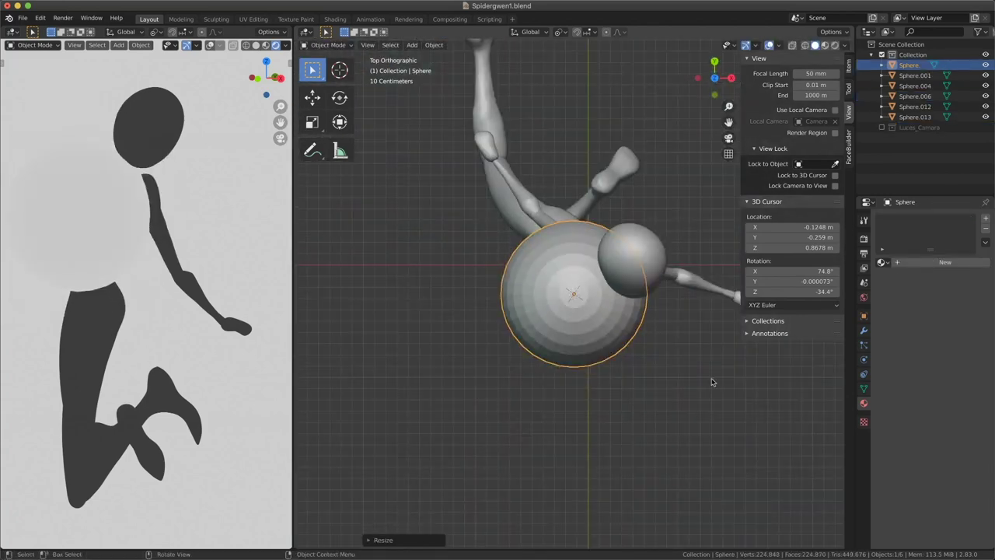
Sculpt a protrusion out of the new sphere as the thumb, seen from top view.
scroll(573, 290, "up", 5)
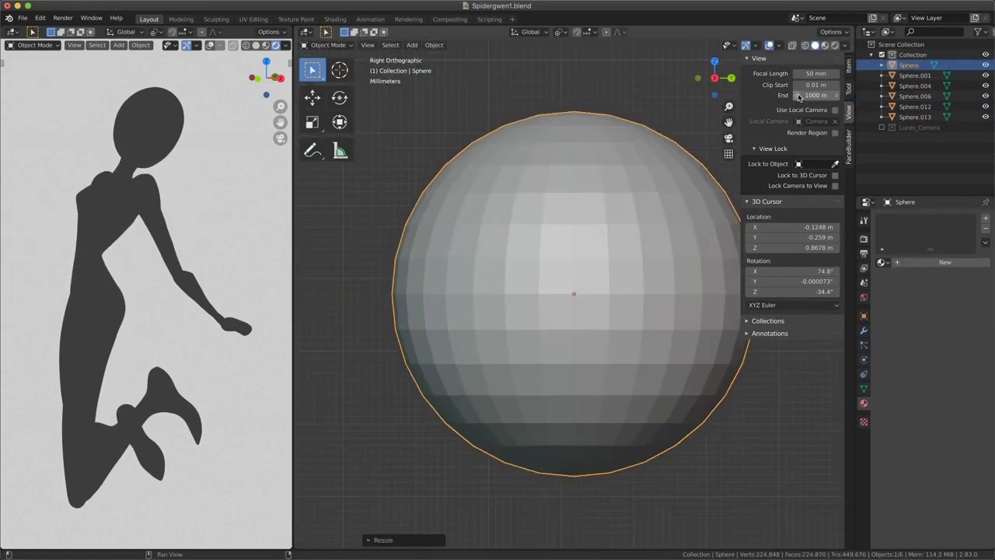
middle_click_drag(573, 290, 555, 310)
key("KP_7")
key("ctrl+Tab")
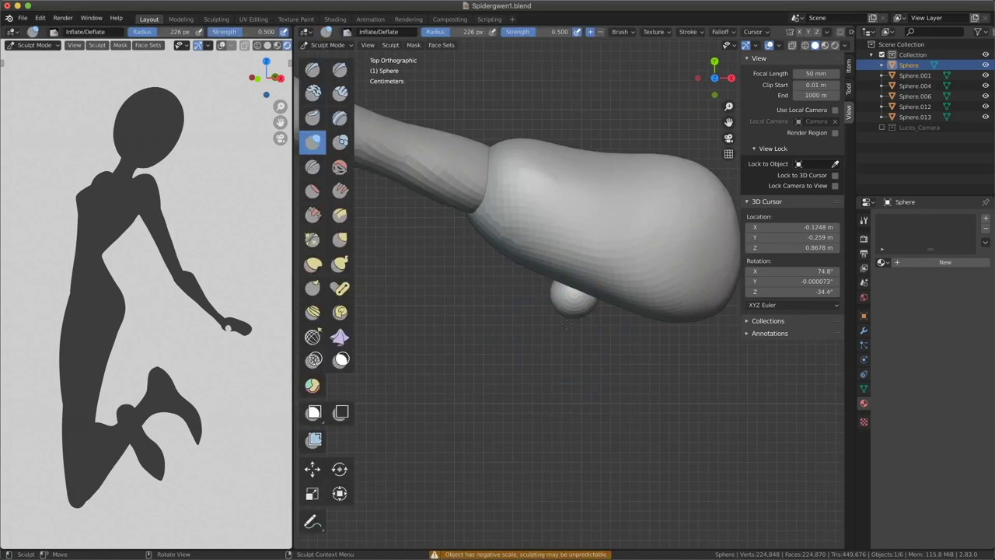
middle_click_drag(559, 391, 631, 355)
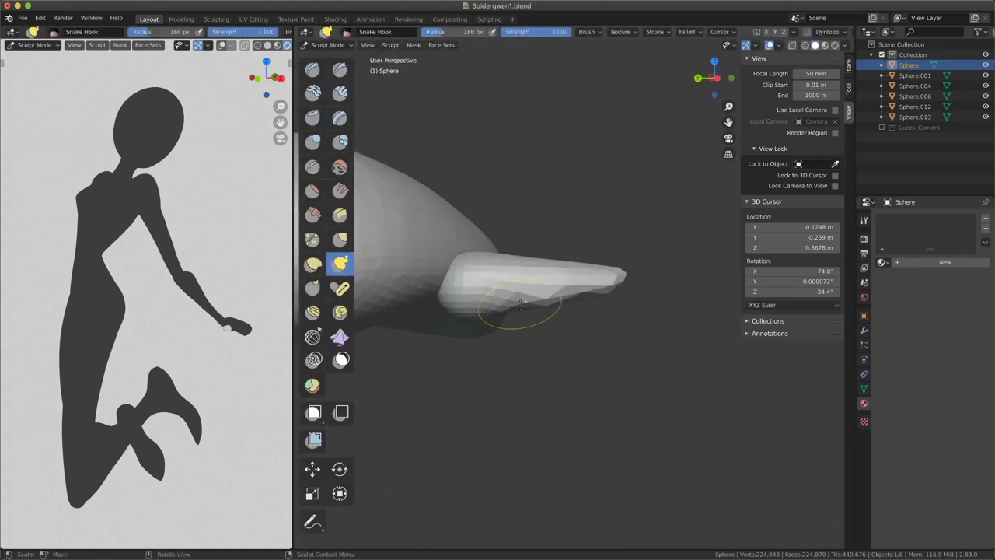
mouse_move(521, 303)
middle_mouse_down()
mouse_move(564, 300)
mouse_move(539, 276)
middle_mouse_up()
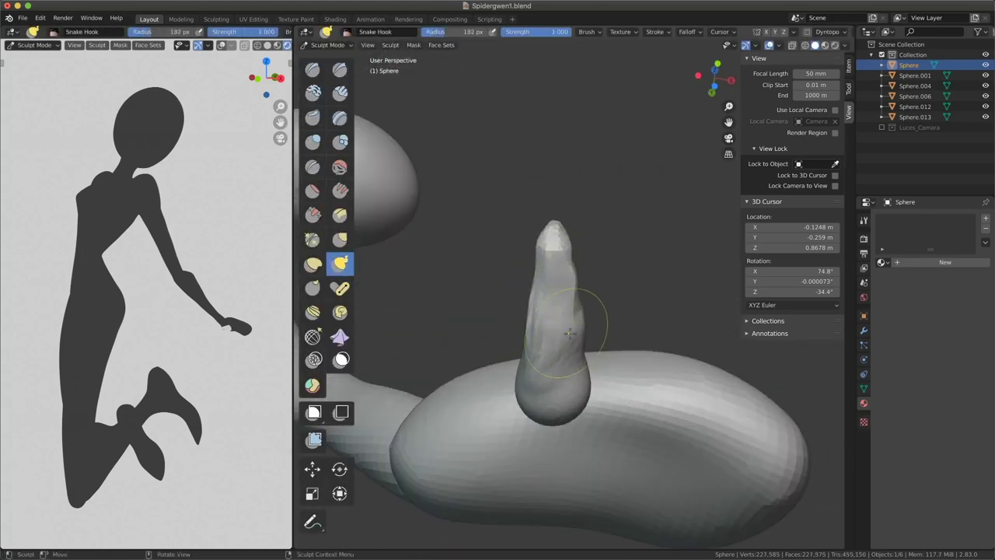
mouse_move(561, 230)
middle_mouse_down()
mouse_move(631, 280)
mouse_move(498, 226)
middle_mouse_up()
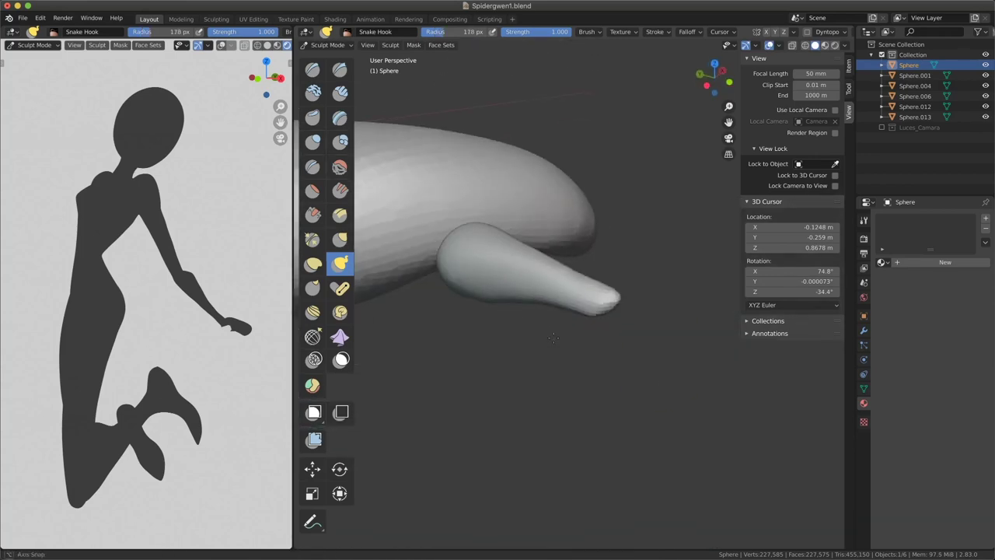
Rotate the thumb piece in Object Mode so it angles against the hand.
key("ctrl+Tab")
left_click(545, 315)
key("Escape")
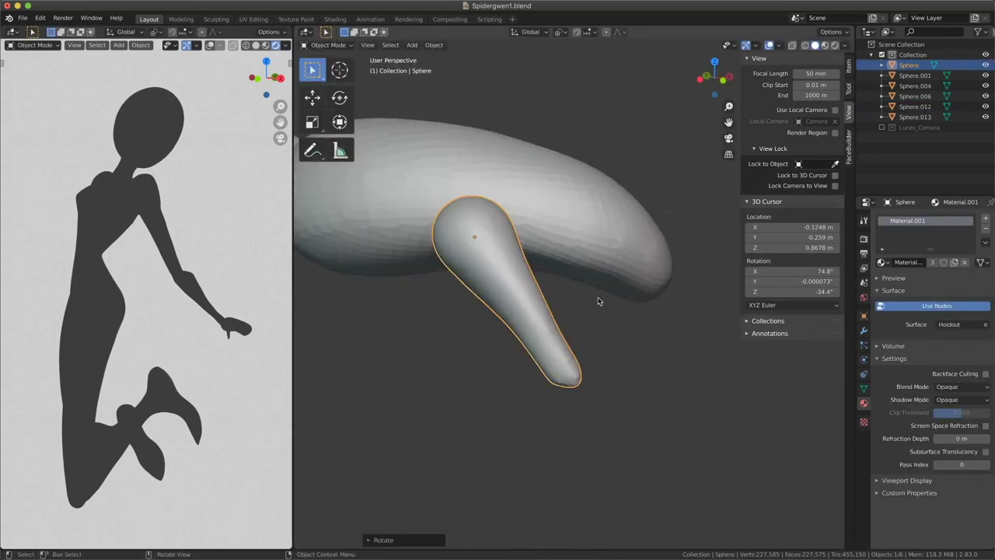
mouse_move(596, 300)
middle_mouse_down()
mouse_move(552, 350)
mouse_move(610, 373)
mouse_move(560, 373)
middle_mouse_up()
scroll(553, 351, "up", 3)
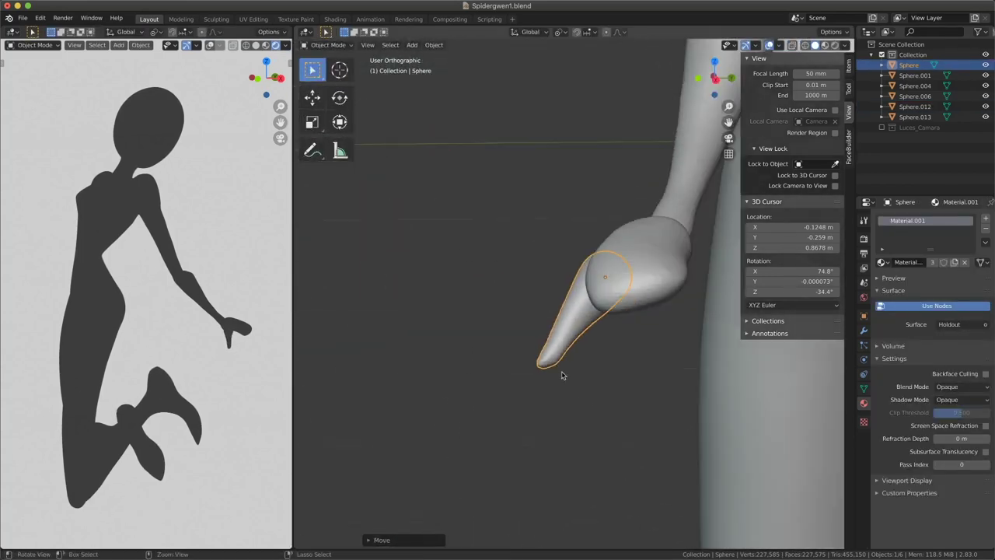
Resize the brush and grab the thumb's base into a tapered shape.
key("ctrl+Tab")
scroll(589, 365, "up", 3)
middle_click_drag(599, 345, 546, 232)
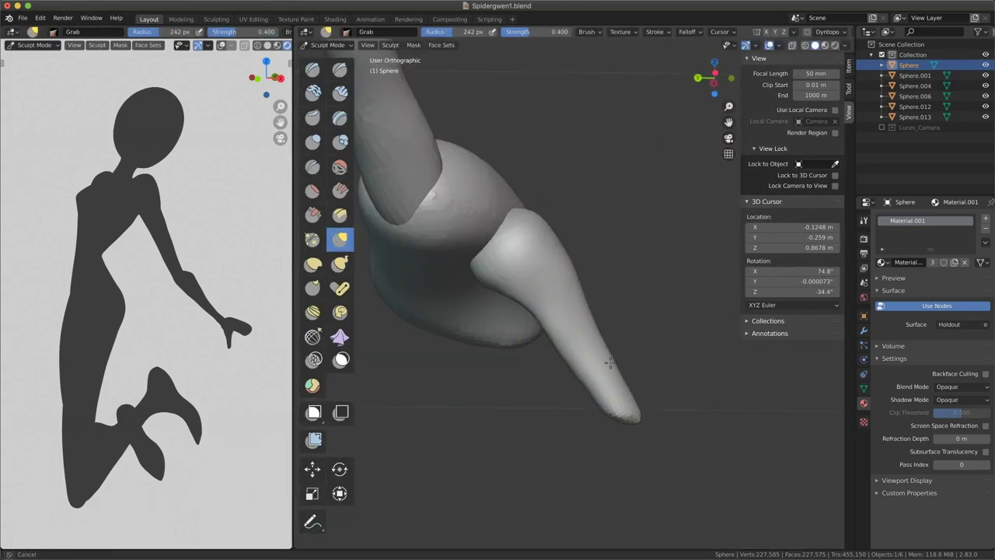
scroll(492, 266, "up", 2)
mouse_move(492, 266)
middle_mouse_down()
mouse_move(555, 282)
mouse_move(599, 345)
mouse_move(584, 356)
middle_mouse_up()
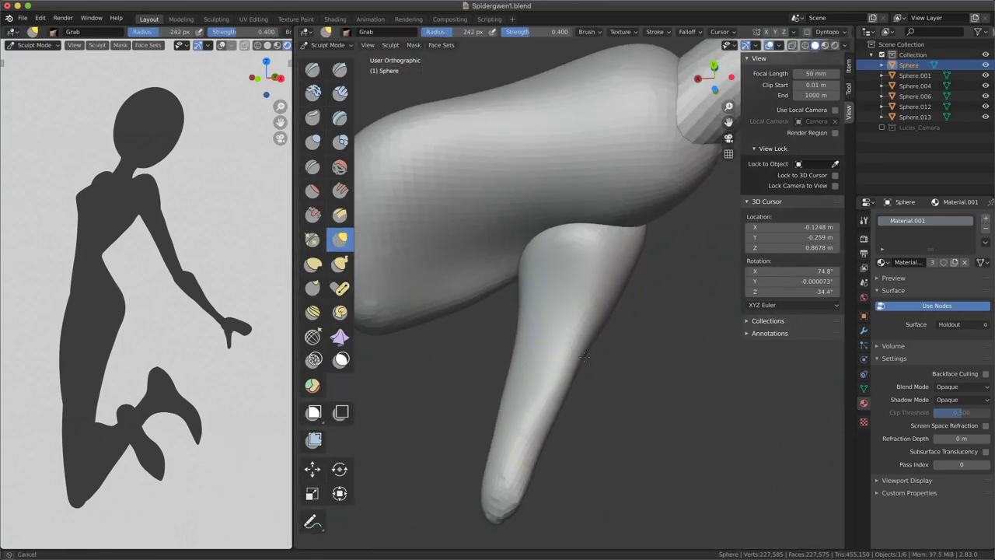
middle_click_drag(480, 507, 457, 400)
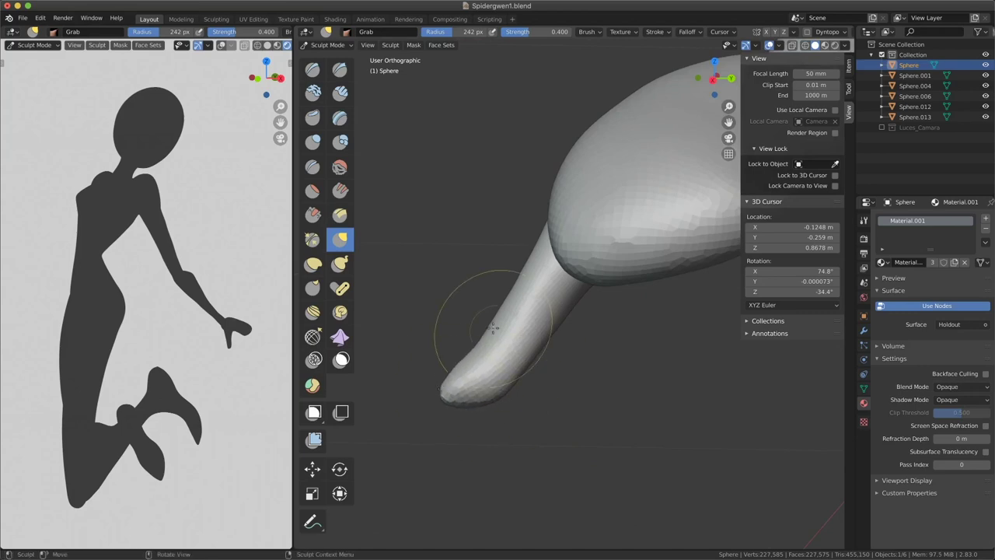
key("f")
mouse_move(494, 328)
middle_mouse_down()
mouse_move(579, 289)
mouse_move(548, 315)
middle_mouse_up()
key("f")
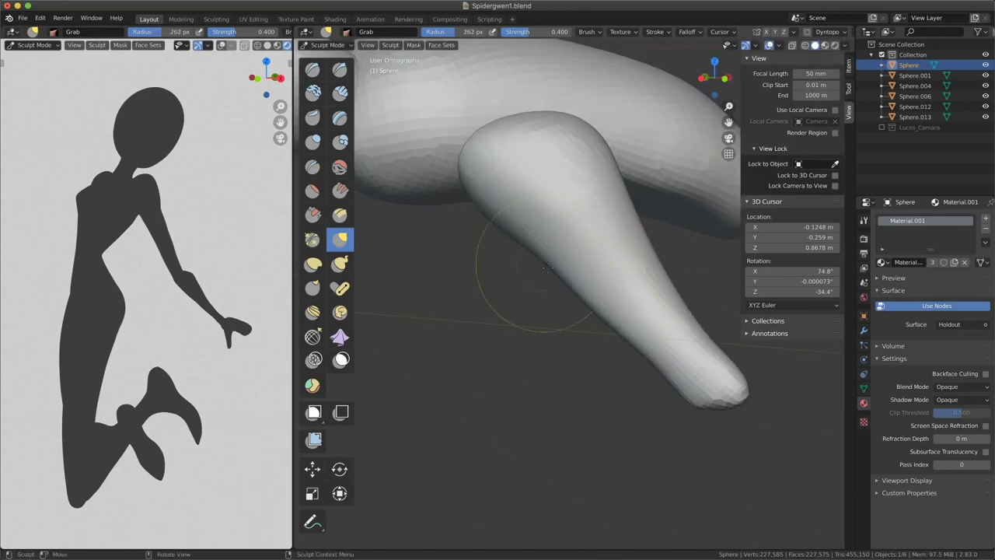
middle_click_drag(544, 267, 648, 217)
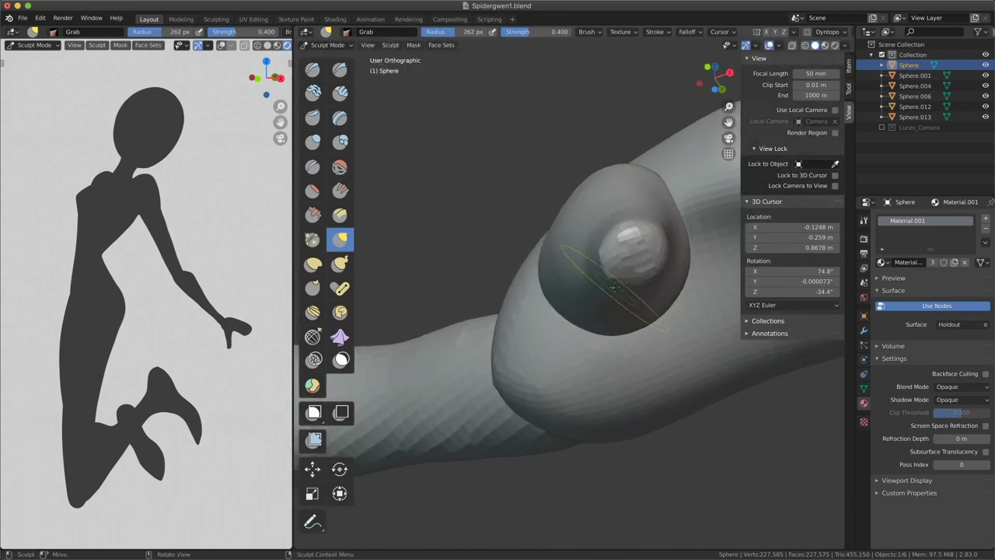
mouse_move(613, 287)
middle_mouse_down()
mouse_move(604, 435)
mouse_move(589, 433)
mouse_move(573, 288)
mouse_move(509, 249)
mouse_move(568, 381)
mouse_move(551, 351)
mouse_move(582, 233)
mouse_move(536, 287)
mouse_move(584, 251)
middle_mouse_up()
Sculpt the arm-and-hand piece with an enlarged brush.
key("ctrl+Tab")
left_click(533, 359)
key("ctrl+Tab")
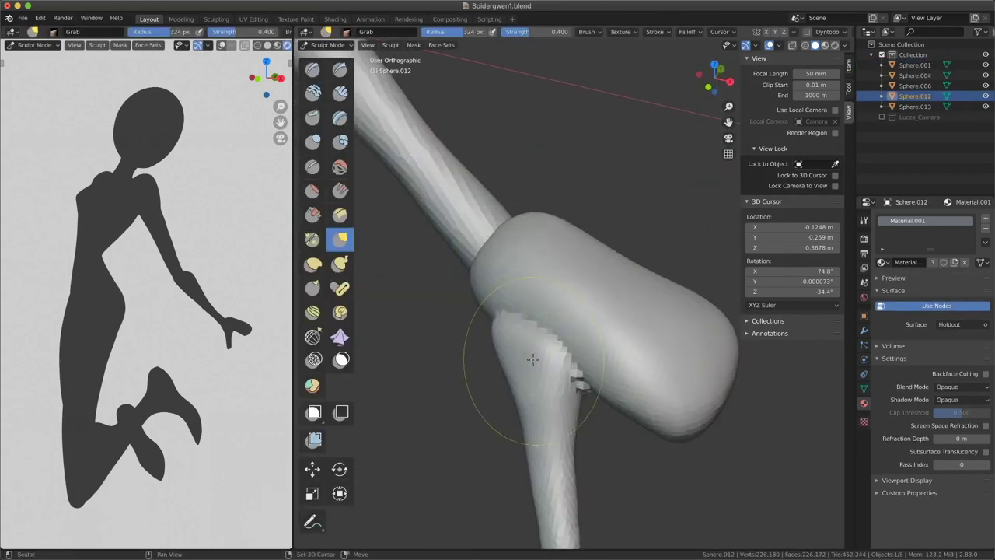
mouse_move(532, 360)
middle_mouse_down()
mouse_move(552, 335)
mouse_move(524, 236)
mouse_move(443, 370)
mouse_move(535, 262)
mouse_move(587, 239)
mouse_move(596, 215)
mouse_move(529, 311)
mouse_move(557, 299)
mouse_move(568, 361)
middle_mouse_up()
key("f")
left_click(587, 238)
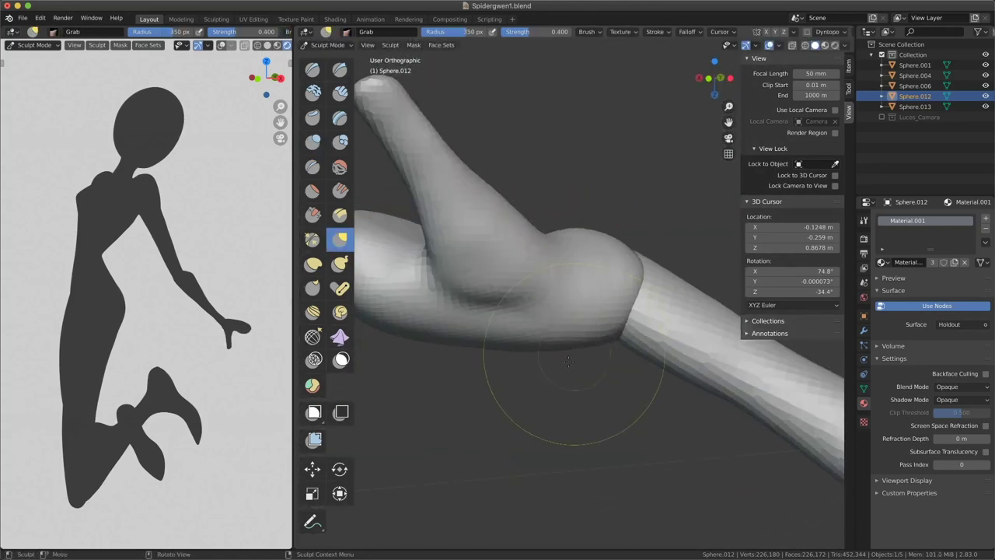
mouse_move(590, 325)
middle_mouse_down()
mouse_move(534, 292)
mouse_move(554, 306)
mouse_move(567, 275)
mouse_move(540, 366)
mouse_move(535, 356)
mouse_move(657, 438)
mouse_move(717, 337)
mouse_move(579, 318)
mouse_move(523, 401)
mouse_move(514, 351)
mouse_move(466, 478)
mouse_move(589, 455)
mouse_move(567, 295)
mouse_move(576, 438)
middle_mouse_up()
Crease, inflate and grab the hand so a finger extends upward from it.
key("shift+c")
key("i")
key("g")
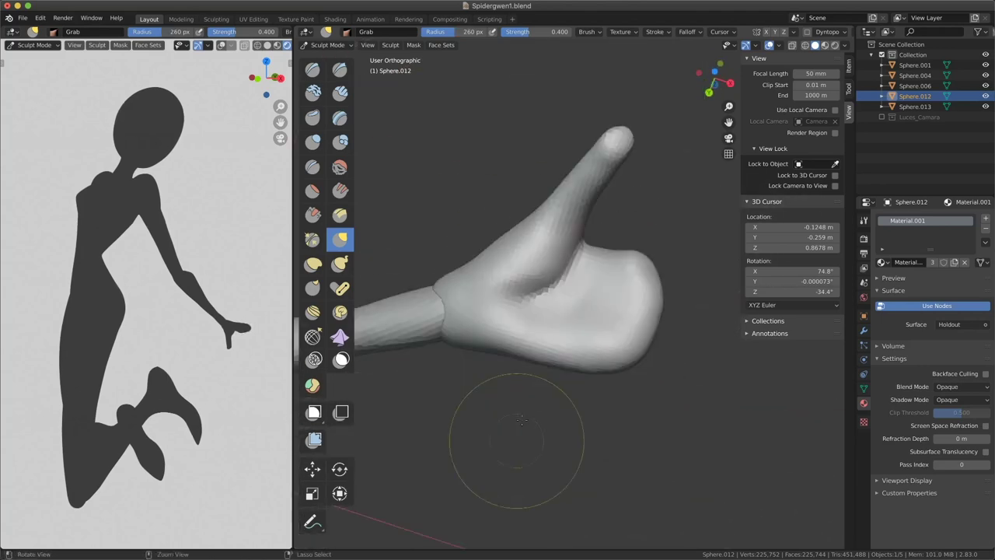
middle_click_drag(549, 310, 571, 329)
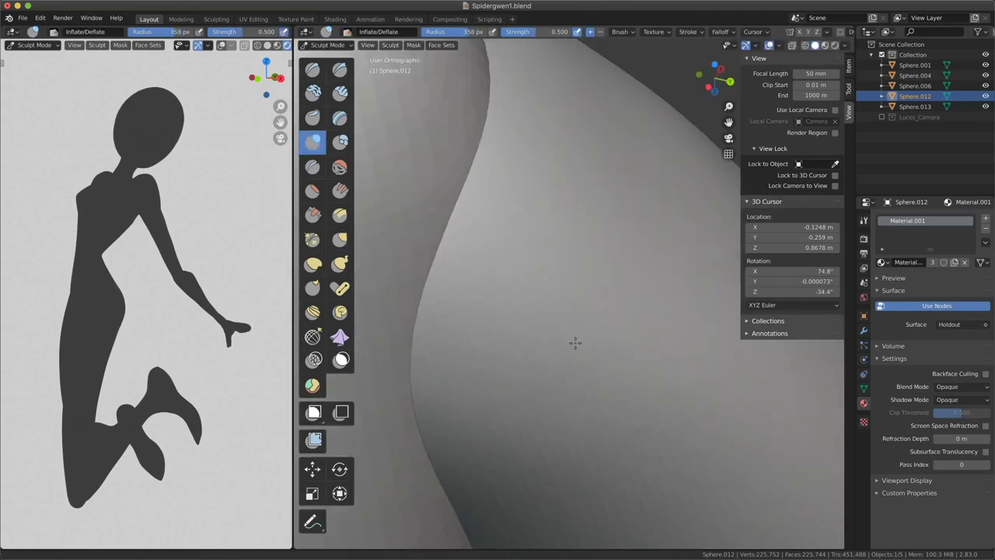
key("g")
mouse_move(588, 288)
middle_mouse_down()
mouse_move(614, 308)
mouse_move(573, 296)
mouse_move(565, 431)
middle_mouse_up()
mouse_move(599, 300)
middle_mouse_down()
mouse_move(575, 311)
mouse_move(644, 366)
mouse_move(506, 399)
mouse_move(522, 336)
mouse_move(444, 388)
mouse_move(327, 102)
middle_mouse_up()
middle_click_drag(604, 315, 582, 322)
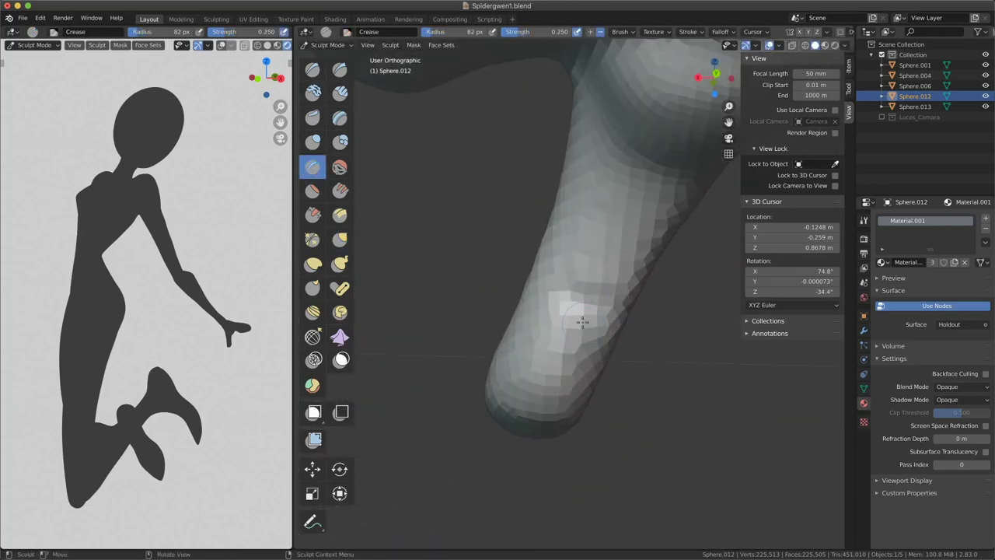
mouse_move(561, 290)
middle_mouse_down()
mouse_move(589, 256)
mouse_move(540, 287)
middle_mouse_up()
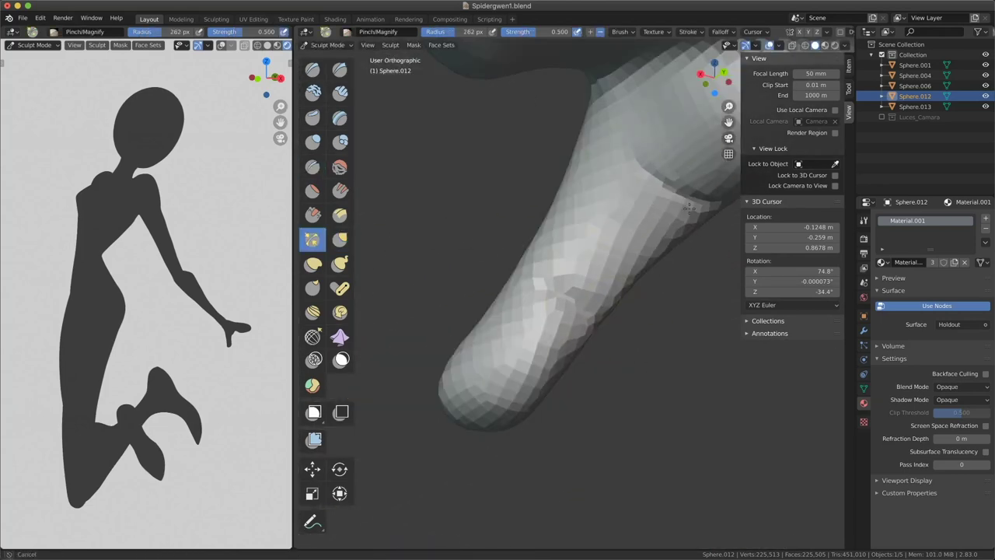
mouse_move(688, 207)
middle_mouse_down()
mouse_move(572, 310)
mouse_move(567, 295)
mouse_move(491, 363)
middle_mouse_up()
key("i")
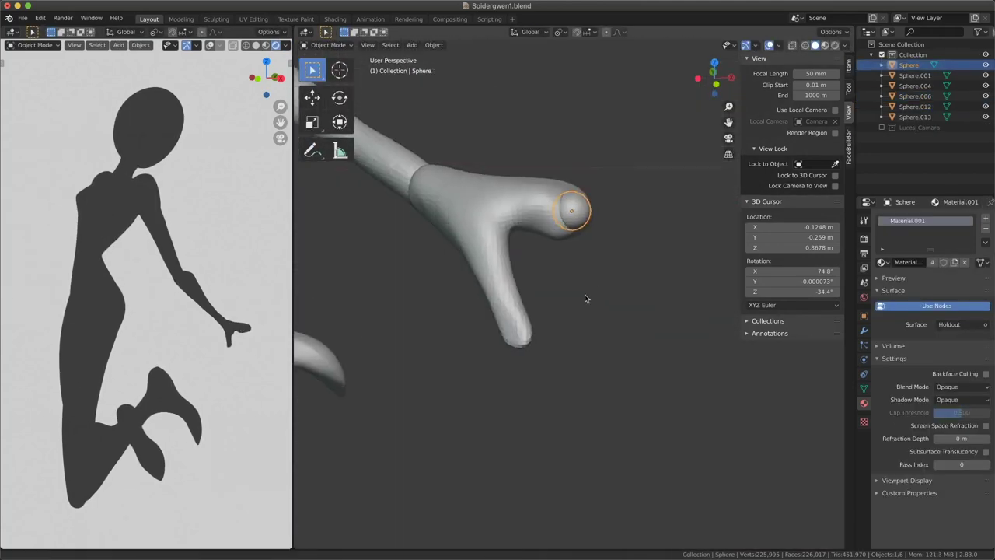
Pull the small sphere into a long finger extending from the hand.
scroll(604, 375, "up", 3)
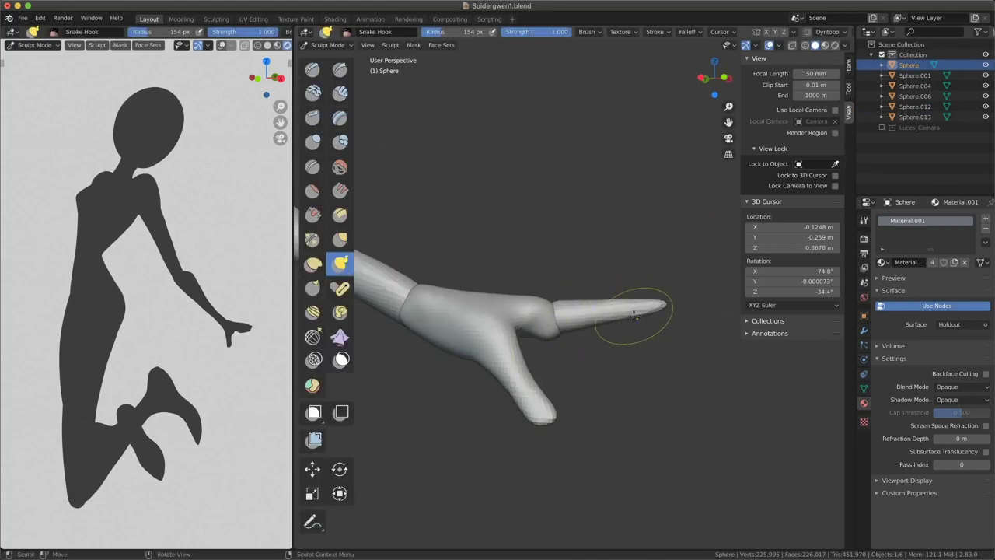
middle_click_drag(634, 313, 604, 201)
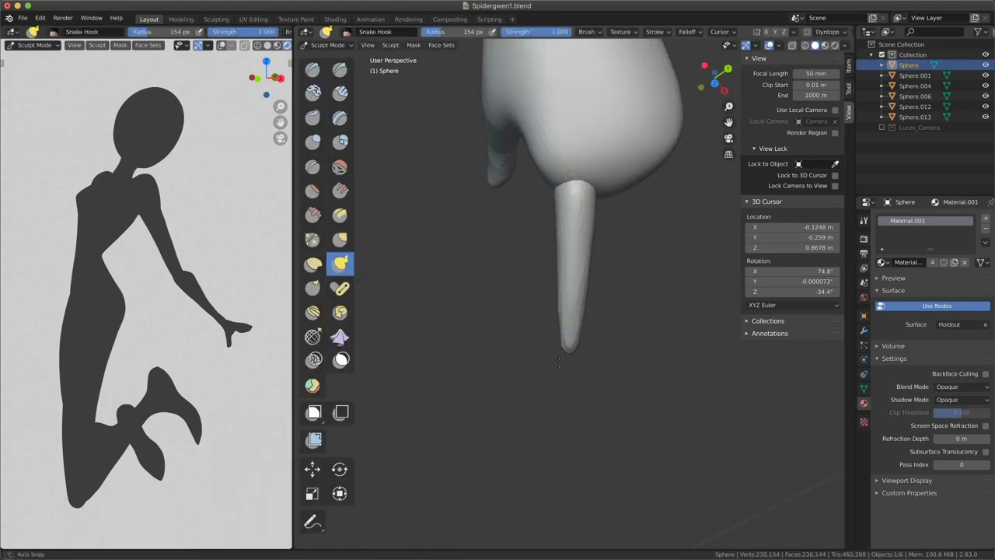
middle_click_drag(559, 363, 647, 356)
scroll(527, 333, "up", 3)
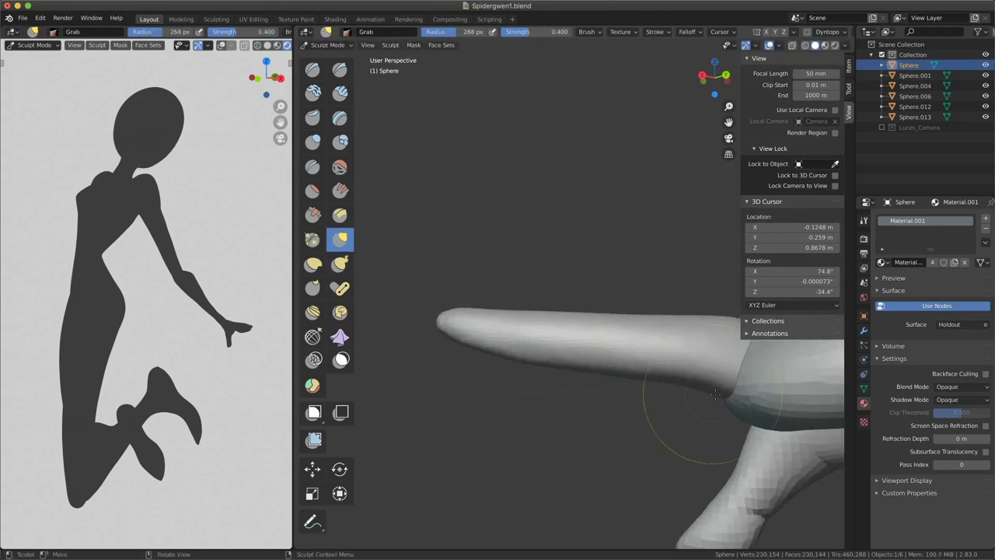
mouse_move(714, 394)
middle_mouse_down()
mouse_move(573, 207)
mouse_move(504, 337)
middle_mouse_up()
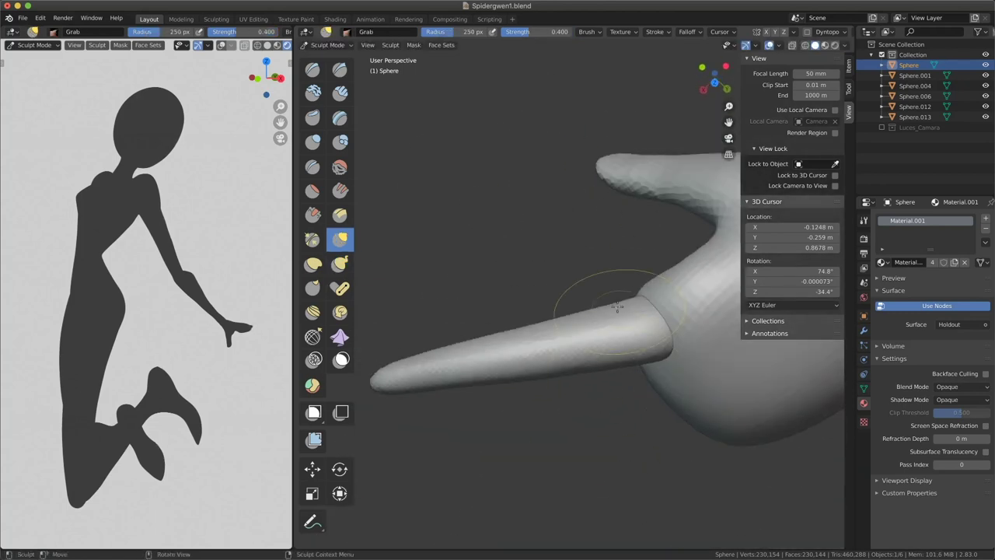
mouse_move(381, 370)
middle_mouse_down()
mouse_move(520, 362)
mouse_move(494, 362)
mouse_move(629, 333)
mouse_move(478, 211)
mouse_move(571, 396)
mouse_move(567, 260)
middle_mouse_up()
middle_click_drag(645, 173, 536, 295)
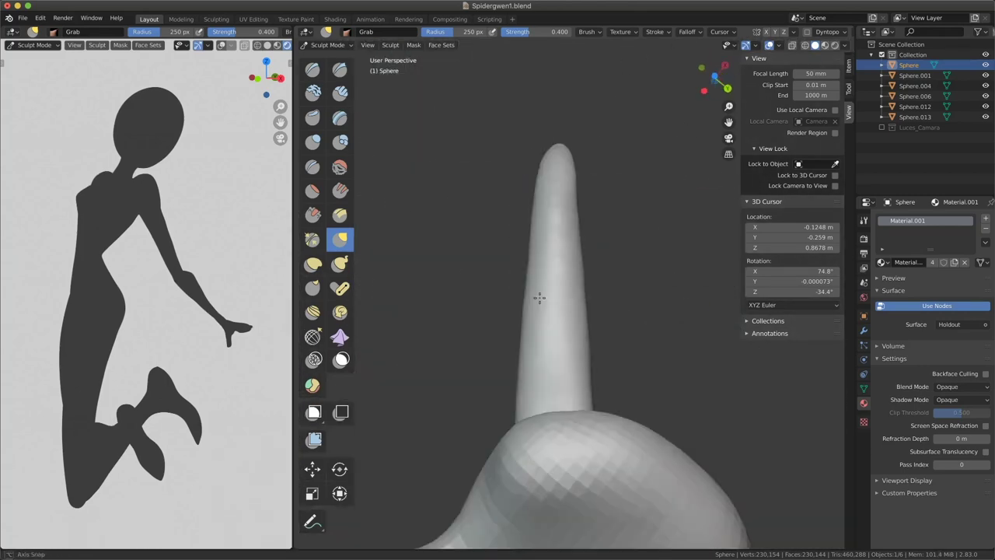
scroll(599, 322, "down", 5)
mouse_move(600, 322)
middle_mouse_down()
mouse_move(526, 278)
mouse_move(562, 262)
mouse_move(549, 396)
middle_mouse_up()
scroll(526, 278, "up", 3)
scroll(526, 278, "up", 4)
mouse_move(579, 278)
middle_mouse_down()
mouse_move(593, 344)
mouse_move(582, 328)
mouse_move(637, 334)
mouse_move(533, 315)
mouse_move(457, 420)
middle_mouse_up()
Refine the finger with Inflate and Grab brushes, then return to Object Mode.
key("i")
scroll(533, 314, "up", 2)
key("g")
middle_click_drag(615, 398, 534, 389)
key("ctrl+Tab")
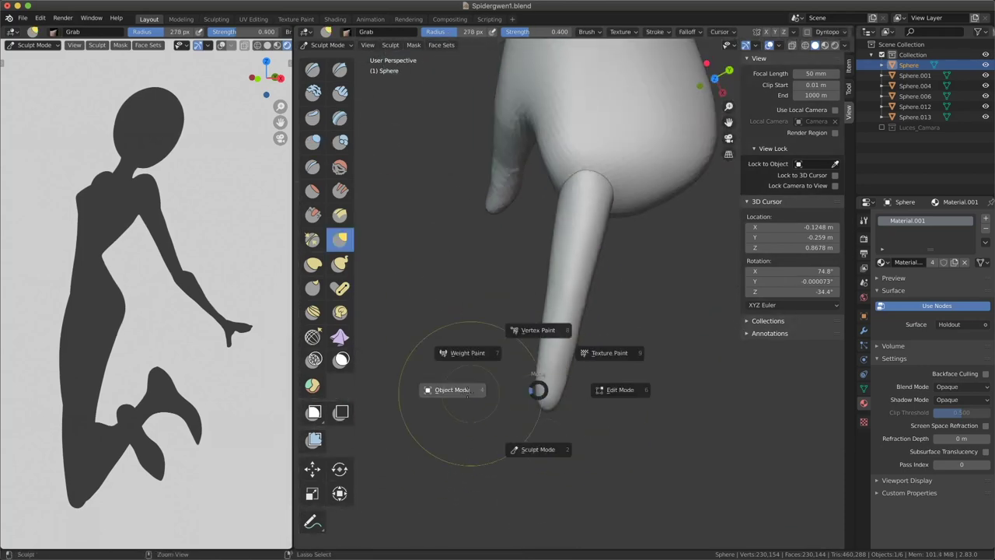
left_click(455, 389)
middle_click_drag(456, 388, 599, 349, "alt")
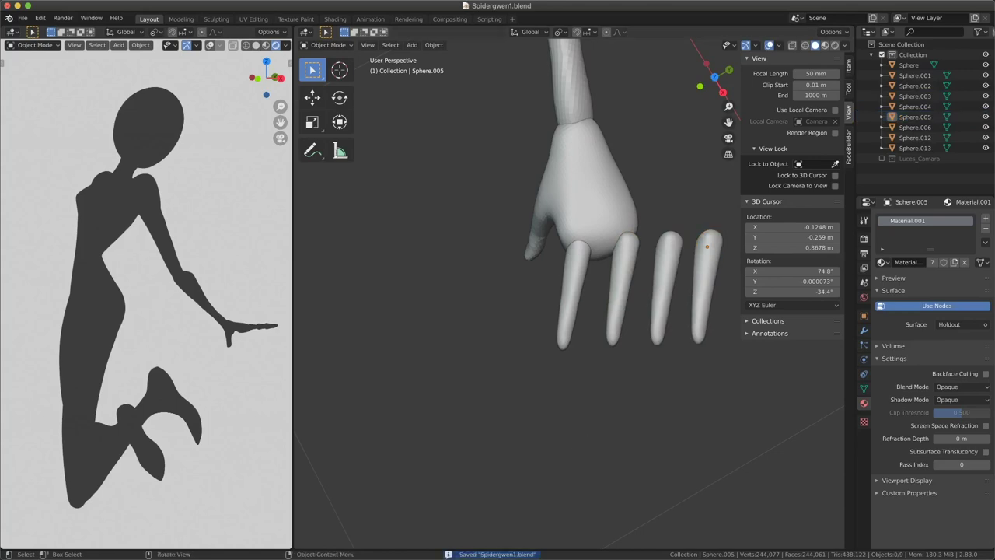
Move the thumb onto the hand, then rotate, scale and reposition the finger pieces around the palm.
left_click(537, 249)
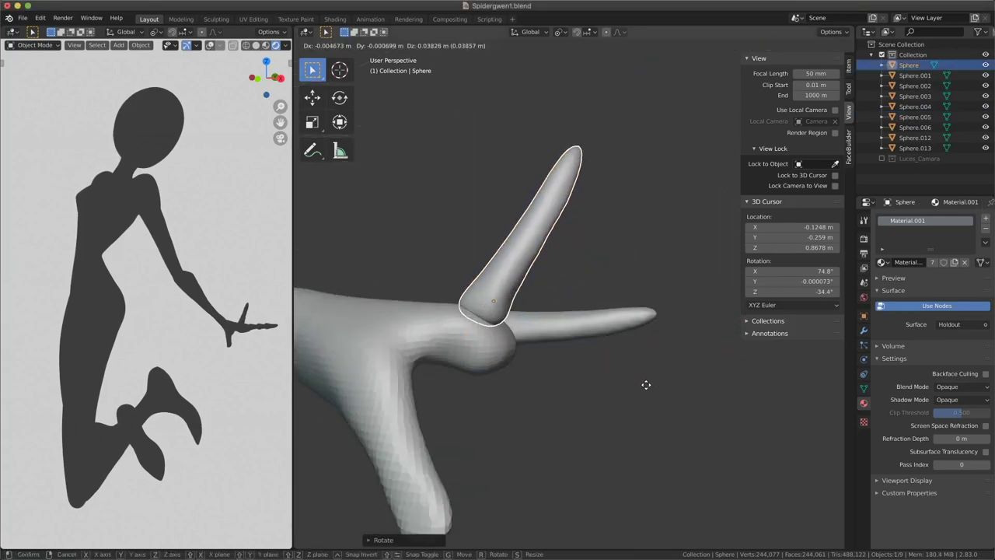
mouse_move(570, 331)
middle_mouse_down()
mouse_move(607, 342)
mouse_move(596, 365)
mouse_move(562, 311)
middle_mouse_up()
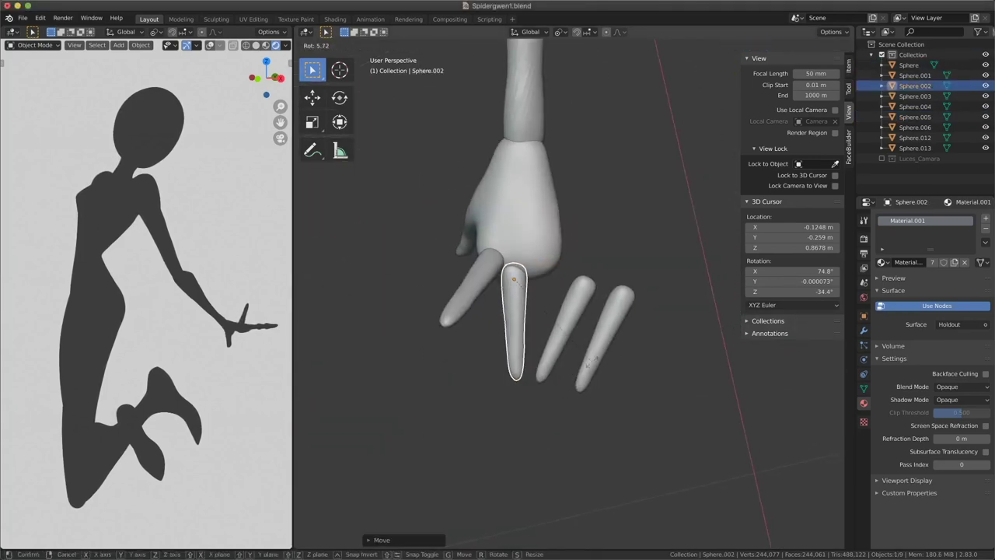
left_click(614, 311)
key("s")
key("r")
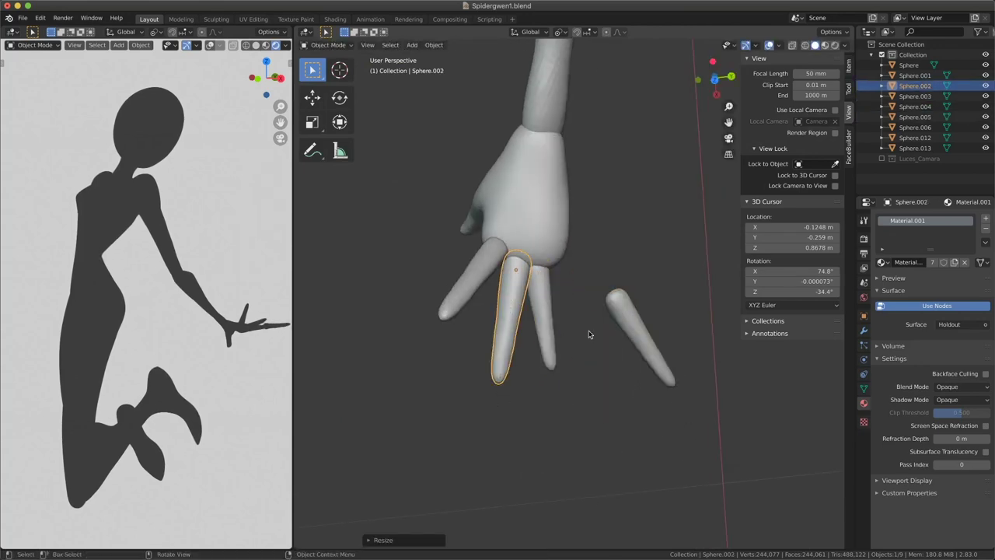
mouse_move(588, 334)
middle_mouse_down()
mouse_move(576, 342)
mouse_move(590, 366)
middle_mouse_up()
left_click(621, 404)
key("g")
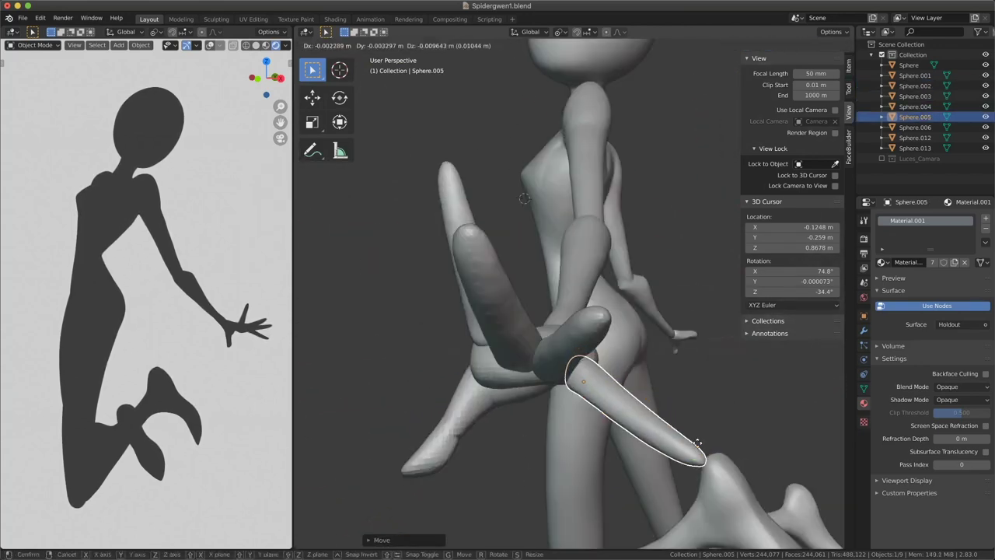
middle_click_drag(580, 285, 544, 363)
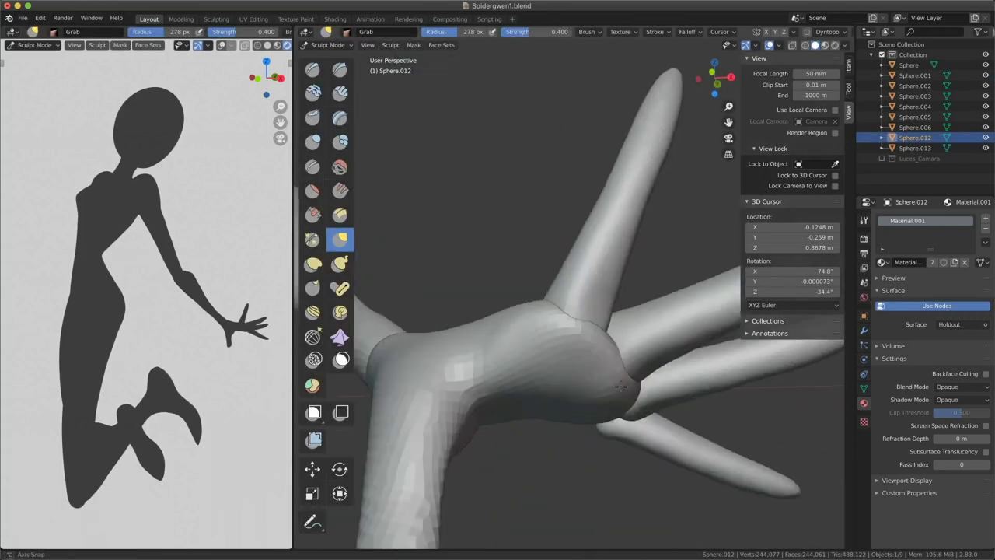
Blend the thumb and finger bases into the palm with Inflate and Grab brushes.
middle_click_drag(581, 288, 527, 355)
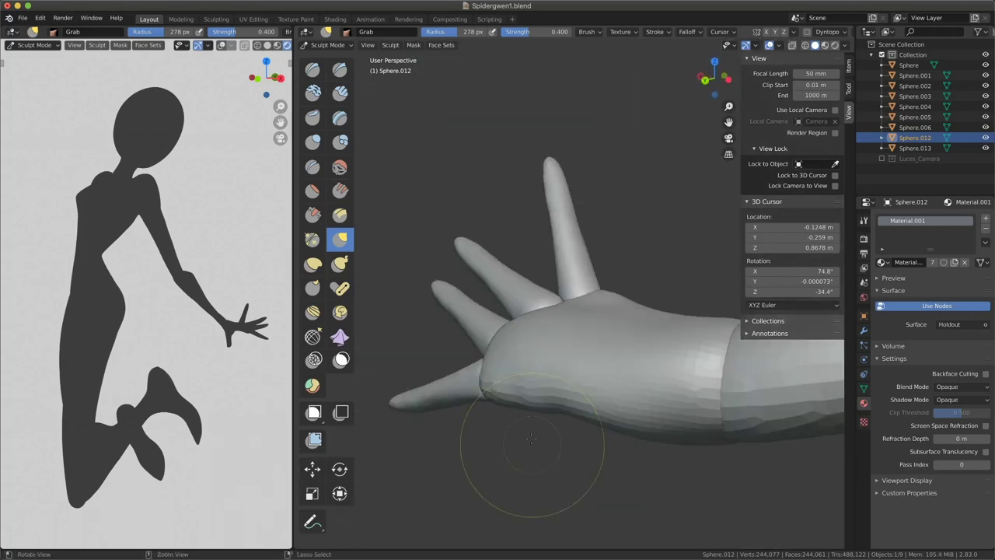
mouse_move(527, 356)
middle_mouse_down()
mouse_move(570, 483)
mouse_move(515, 427)
mouse_move(515, 351)
mouse_move(605, 331)
mouse_move(568, 379)
mouse_move(548, 265)
mouse_move(592, 273)
mouse_move(629, 329)
mouse_move(505, 295)
middle_mouse_up()
key("i")
key("f")
left_click(566, 378)
key("g")
key("i")
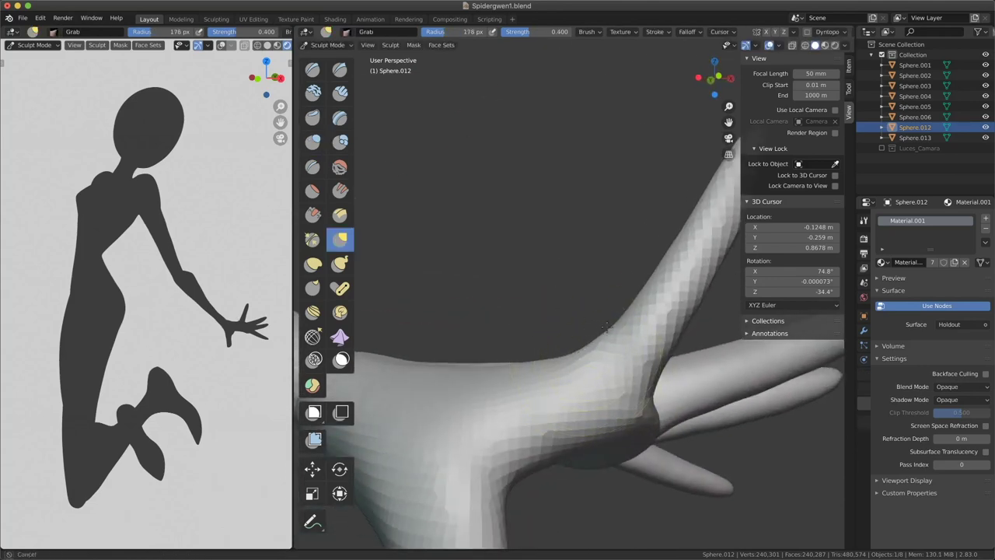
Smooth the joins on the back of the hand with the brush widened to 216 px.
middle_click_drag(607, 326, 554, 259)
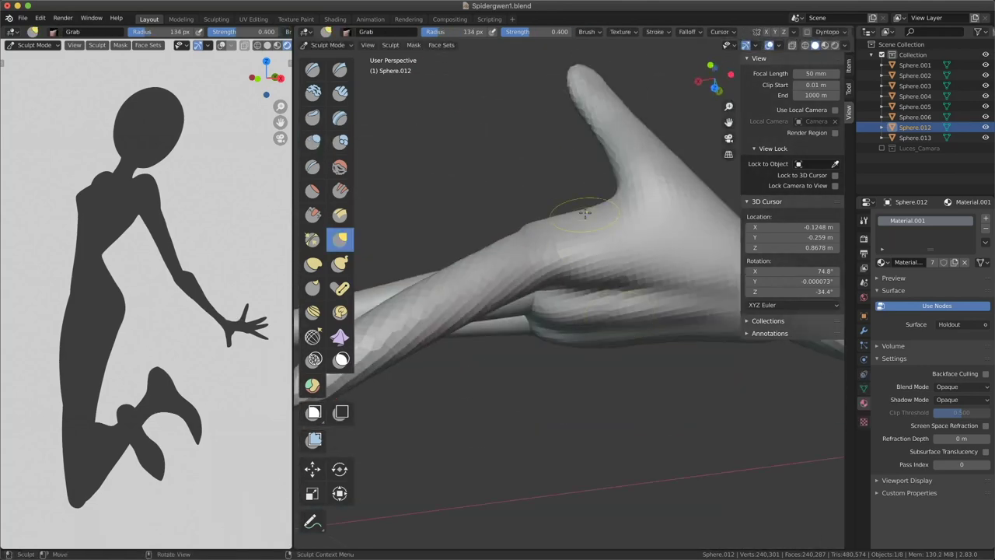
mouse_move(554, 258)
middle_mouse_down()
mouse_move(573, 272)
mouse_move(553, 425)
middle_mouse_up()
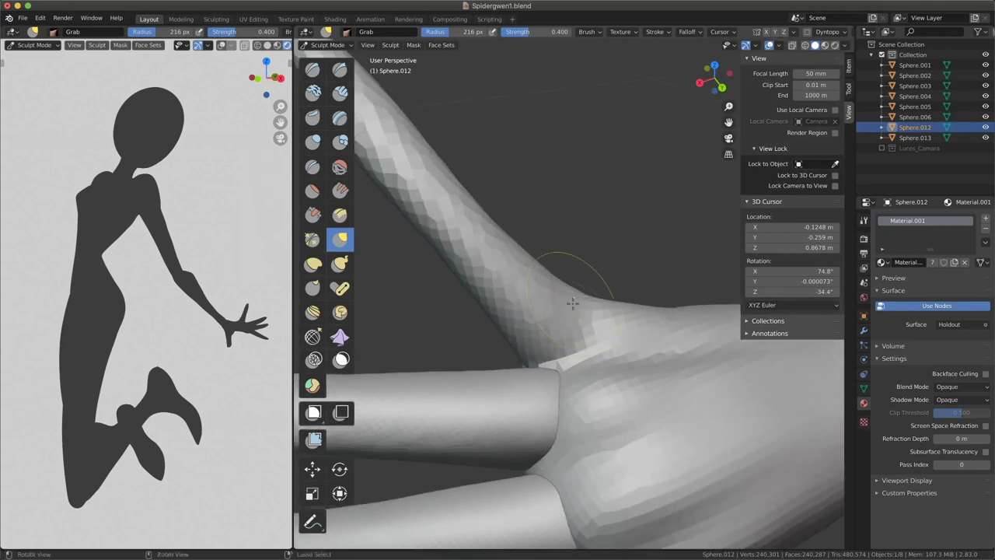
scroll(552, 311, "up", 2)
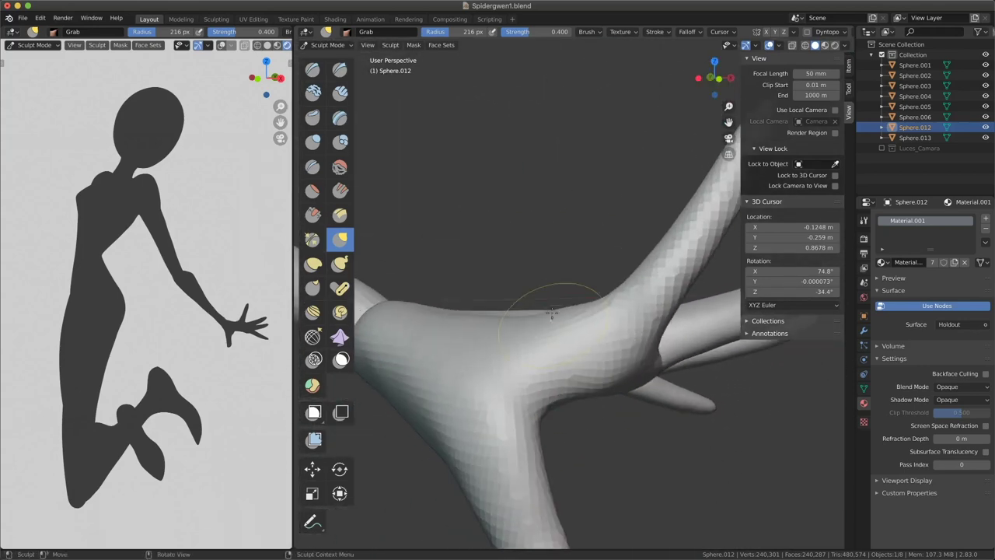
mouse_move(520, 314)
middle_mouse_down()
mouse_move(505, 311)
mouse_move(634, 370)
middle_mouse_up()
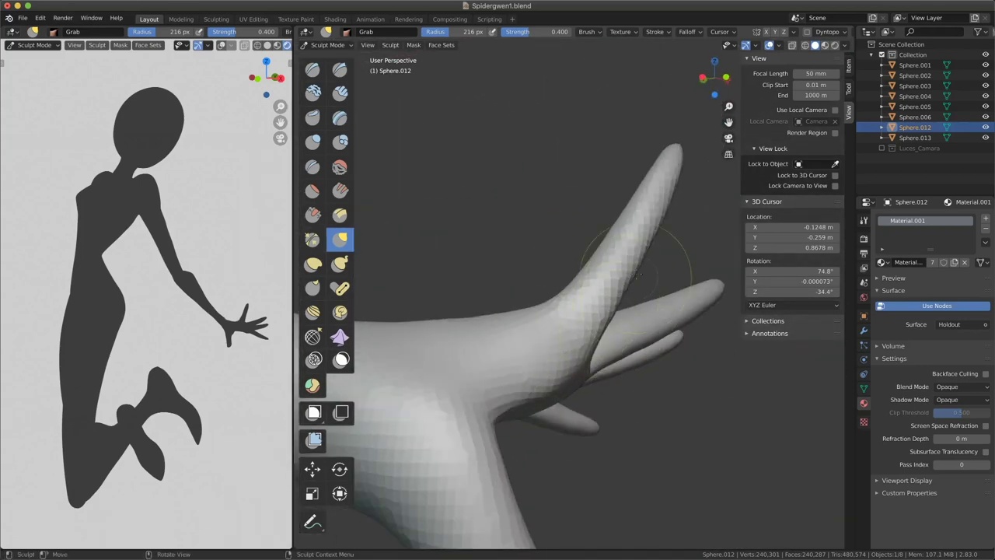
middle_click_drag(635, 274, 614, 299)
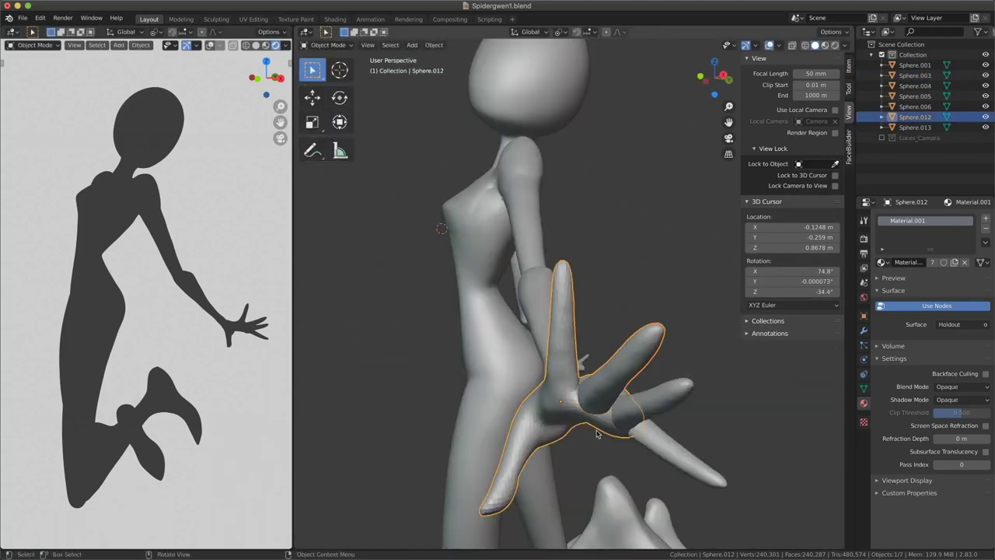
Shape the back of the palm and the finger knuckles by alternating the Grab and Inflate/Deflate brushes.
middle_click_drag(593, 381, 737, 120)
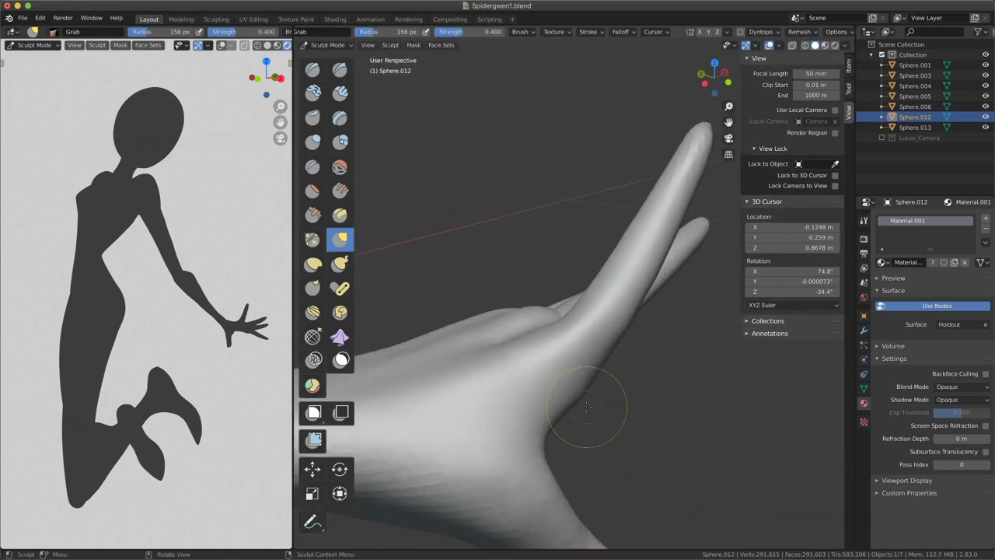
middle_click_drag(646, 242, 566, 346)
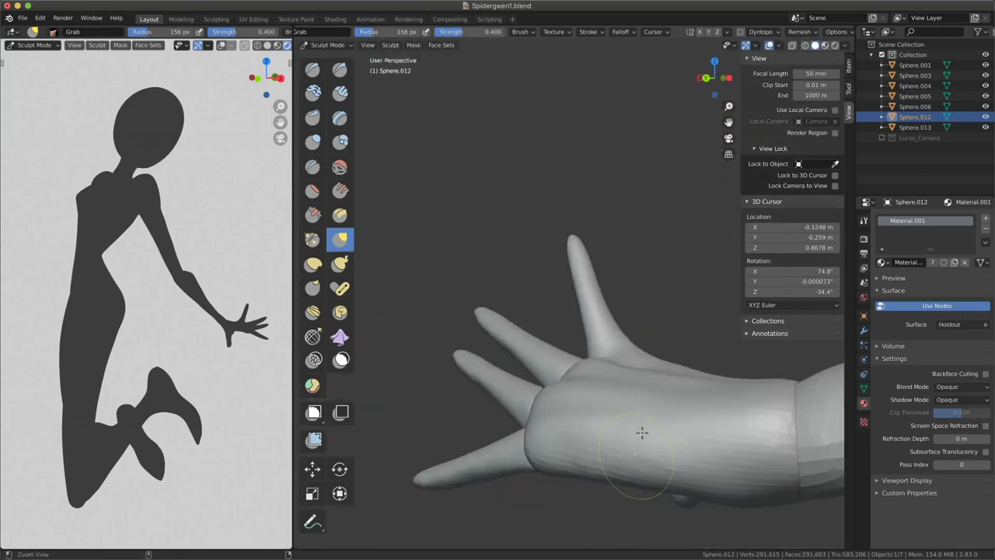
key("i")
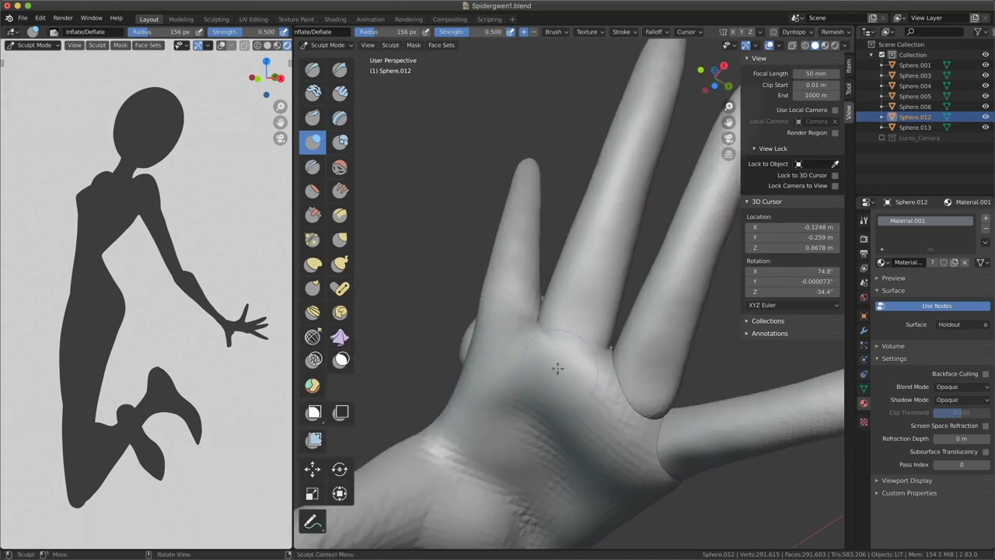
middle_click_drag(593, 409, 586, 379)
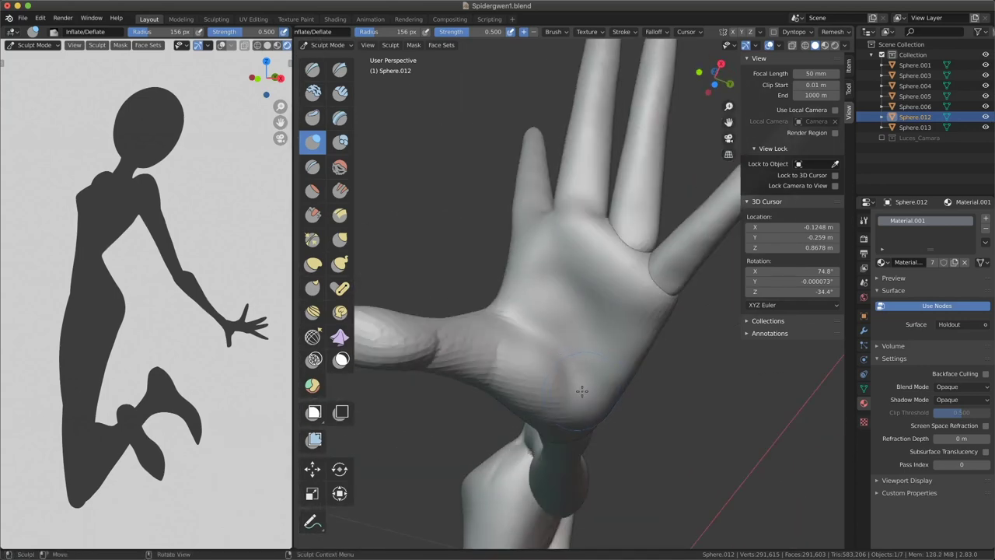
mouse_move(632, 287)
middle_mouse_down()
mouse_move(596, 460)
mouse_move(599, 389)
mouse_move(659, 415)
mouse_move(594, 371)
middle_mouse_up()
key("g")
key("i")
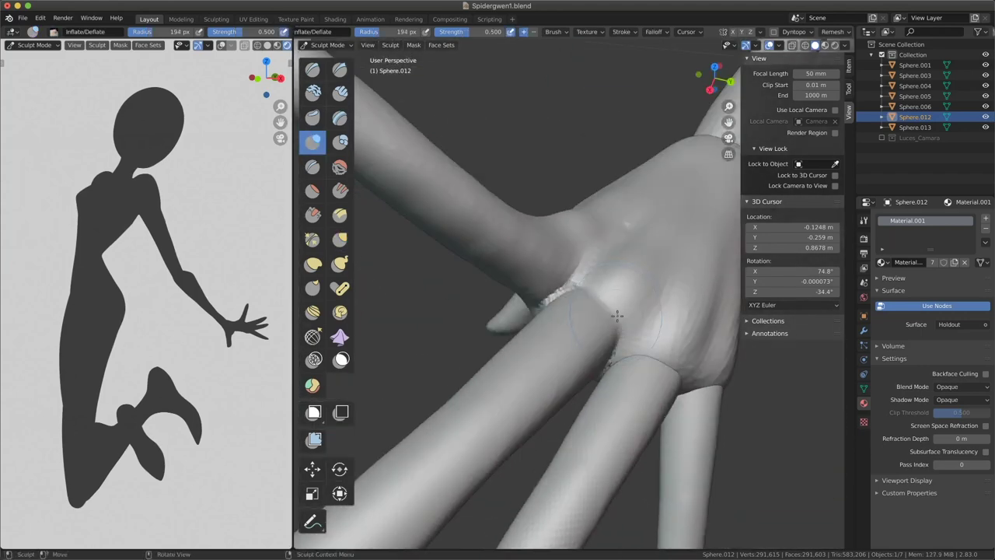
key("g")
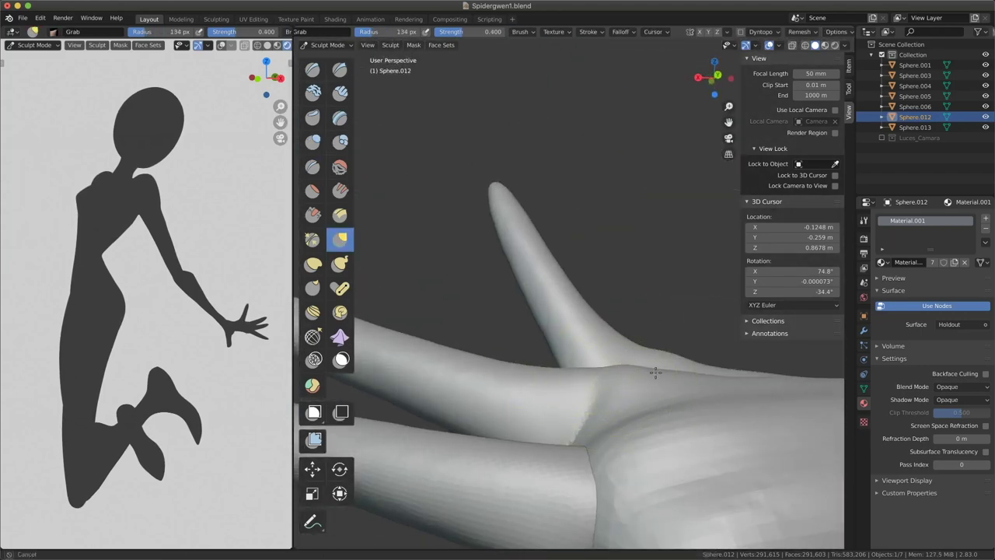
mouse_move(656, 372)
middle_mouse_down()
mouse_move(595, 453)
mouse_move(611, 273)
mouse_move(562, 393)
mouse_move(608, 373)
mouse_move(544, 233)
mouse_move(548, 184)
mouse_move(479, 299)
mouse_move(478, 268)
mouse_move(564, 349)
mouse_move(583, 334)
mouse_move(515, 288)
mouse_move(588, 465)
mouse_move(544, 350)
mouse_move(589, 422)
mouse_move(545, 404)
middle_mouse_up()
key("i")
key("g")
Join the loose finger piece into the hand mesh Sphere.012 with Ctrl+J.
key("ctrl+Tab")
left_click(550, 321)
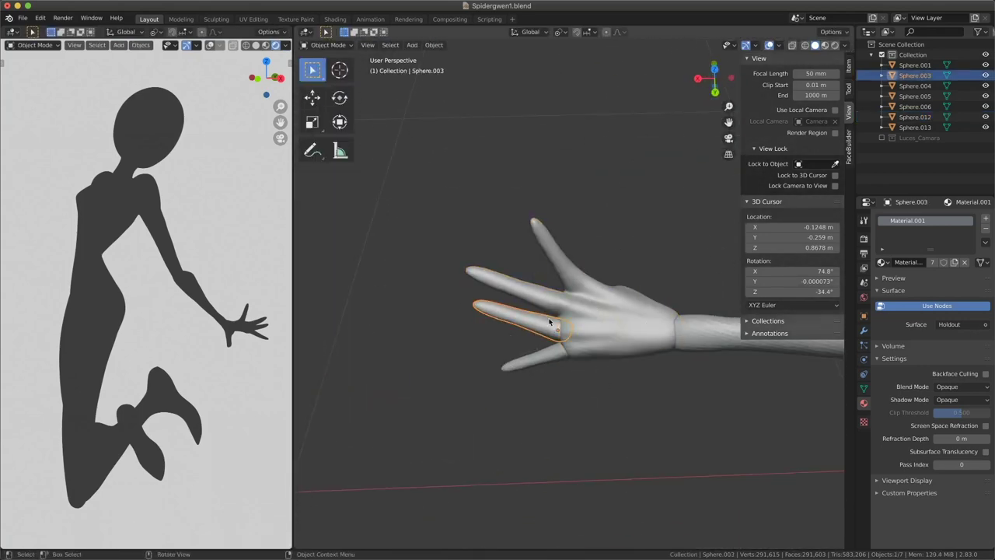
mouse_move(694, 400)
middle_mouse_down()
mouse_move(591, 365)
mouse_move(575, 373)
mouse_move(614, 378)
mouse_move(630, 329)
mouse_move(619, 338)
mouse_move(624, 370)
mouse_move(515, 418)
mouse_move(582, 262)
mouse_move(555, 381)
mouse_move(616, 405)
mouse_move(632, 426)
mouse_move(617, 396)
mouse_move(643, 398)
mouse_move(544, 310)
mouse_move(615, 306)
mouse_move(584, 349)
mouse_move(614, 471)
mouse_move(593, 384)
mouse_move(657, 330)
mouse_move(517, 377)
middle_mouse_up()
left_click(545, 358, "shift")
key("ctrl+j")
key("ctrl+Tab")
Blend the new finger bases into the palm using the Inflate, Grab and Crease brushes.
key("i")
key("g")
key("i")
key("shift+c")
key("g")
scroll(637, 342, "down", 5)
scroll(516, 377, "up", 5)
middle_click_drag(580, 390, 557, 364)
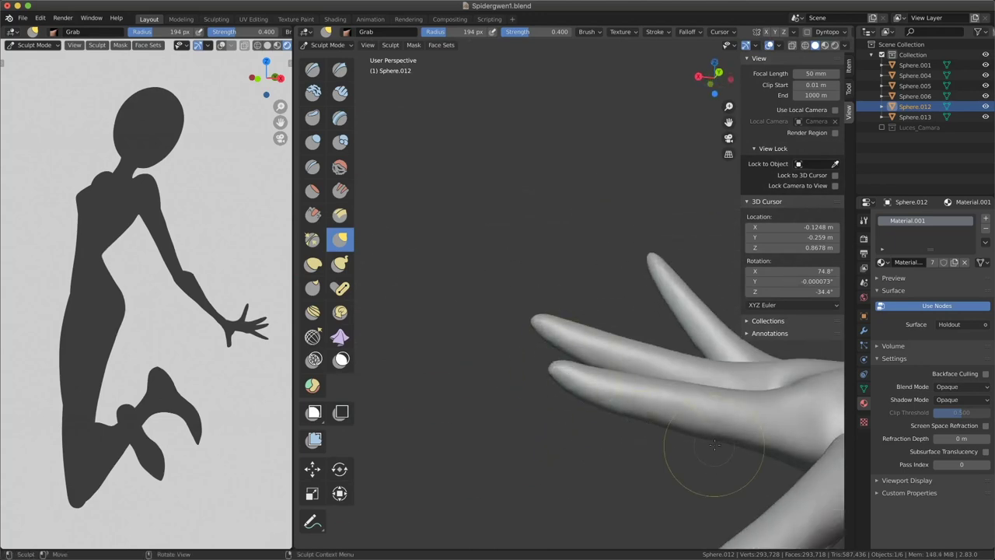
mouse_move(714, 445)
middle_mouse_down()
mouse_move(591, 373)
mouse_move(600, 396)
middle_mouse_up()
scroll(600, 397, "down", 4)
key("ctrl+Tab")
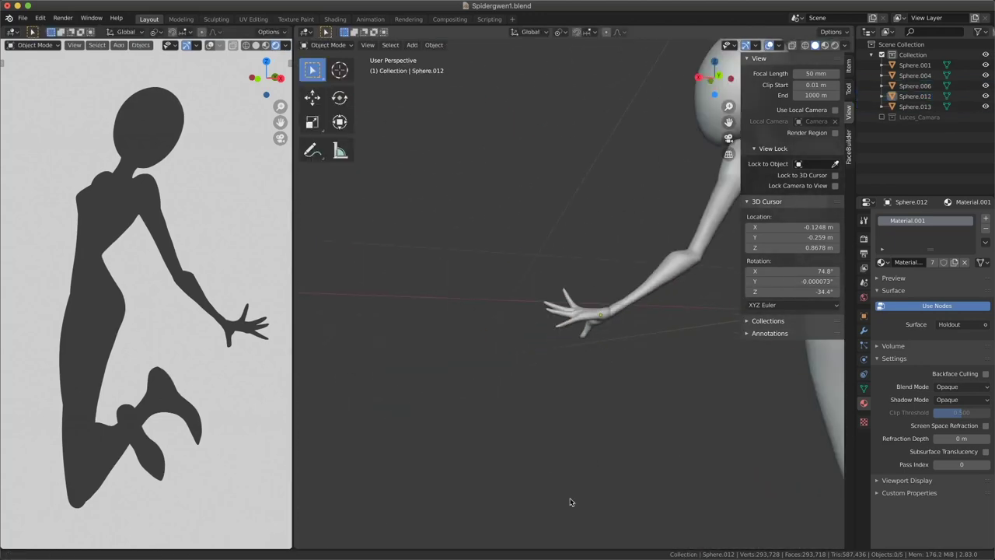
Select the hand mesh Sphere.012 and reshape its fingers in Sculpt Mode with Grab and Inflate.
scroll(570, 502, "down", 3)
middle_click_drag(570, 502, 716, 380)
left_click(564, 419)
key("ctrl+Tab")
scroll(540, 396, "up", 4)
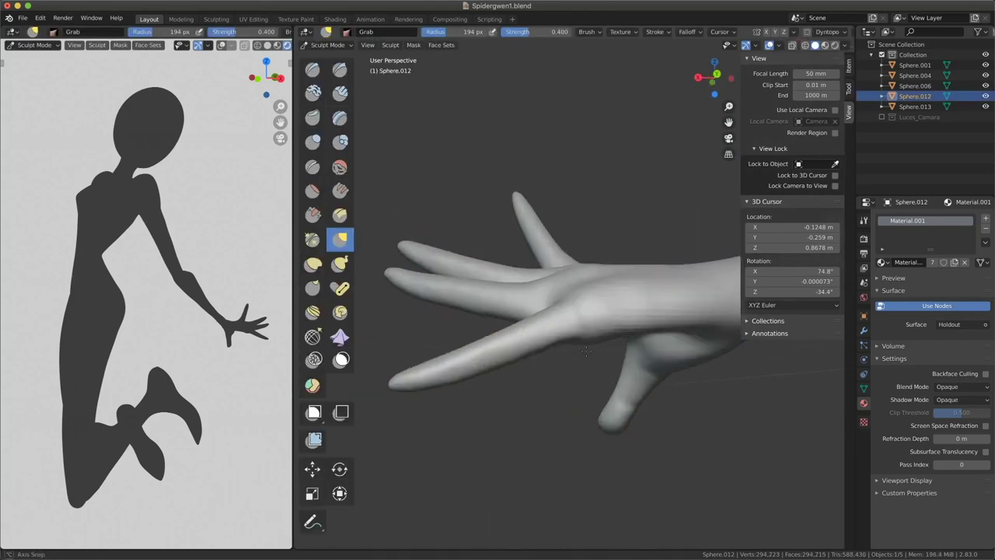
middle_click_drag(586, 351, 581, 362)
scroll(581, 362, "up", 2)
mouse_move(588, 291)
middle_mouse_down()
mouse_move(650, 293)
mouse_move(575, 292)
mouse_move(578, 327)
mouse_move(646, 312)
mouse_move(595, 353)
middle_mouse_up()
key("g")
key("i")
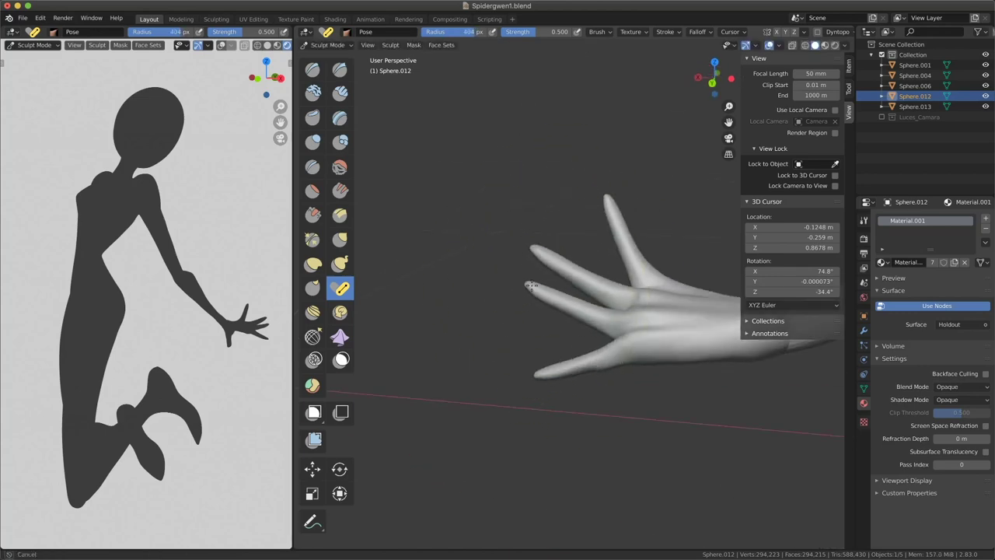
Bend the fingers into pose with the Grab brush and save Spidergwen1.blend.
middle_click_drag(544, 271, 537, 260)
key("g")
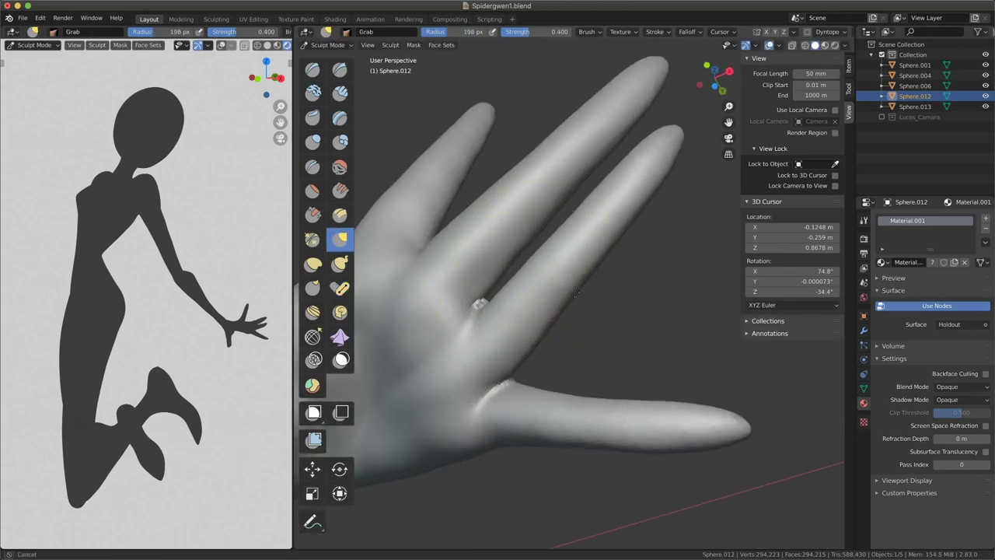
middle_click_drag(576, 292, 557, 383)
scroll(593, 407, "down", 4)
scroll(593, 304, "up", 4)
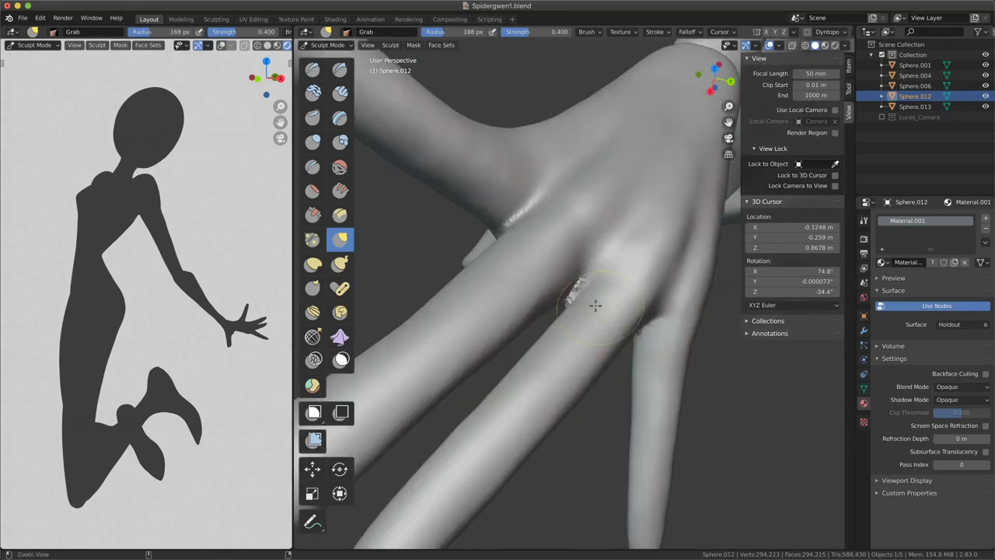
middle_click_drag(593, 304, 650, 414)
scroll(650, 415, "down", 5)
middle_click_drag(433, 410, 411, 410)
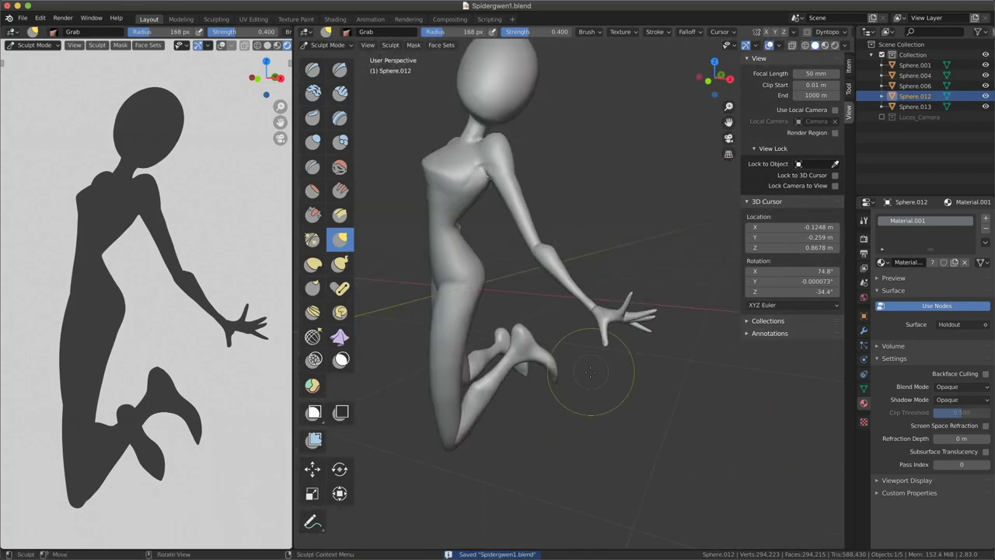
key("ctrl+Tab")
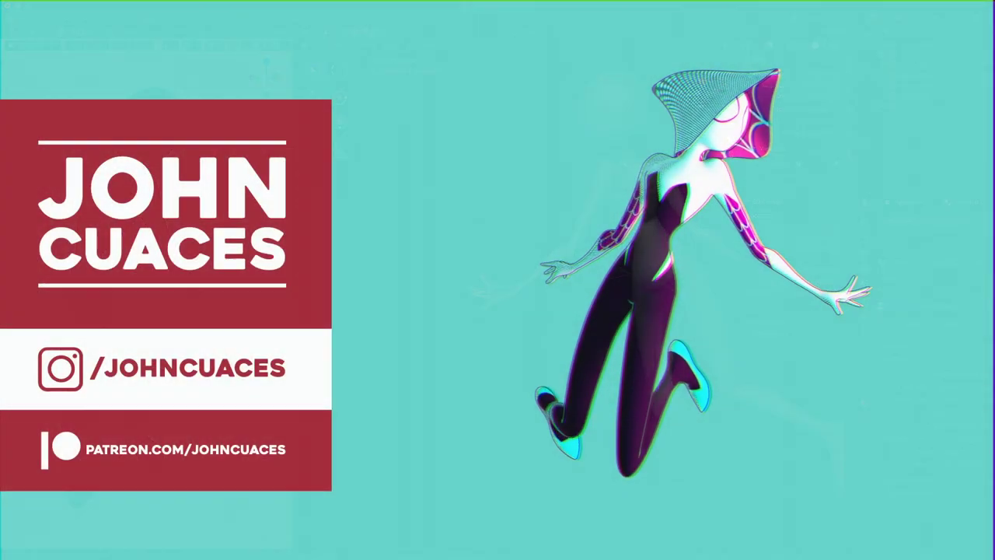